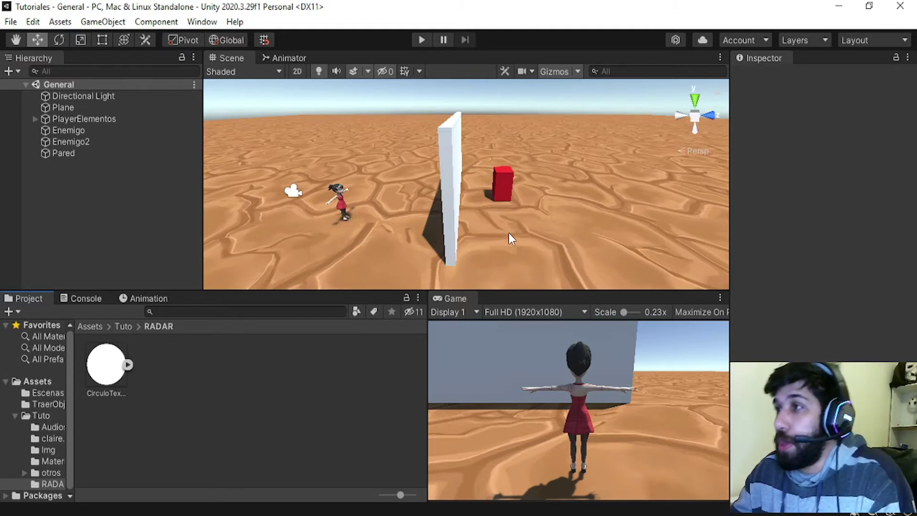
Step: Orbit the scene to inspect the wall Pared and the red boxes, selecting each
{"action": "left_click_drag", "start_coordinate": [509, 233], "coordinate": [441, 210], "text": "alt"}
{"action": "left_click_drag", "start_coordinate": [455, 116], "coordinate": [391, 191], "text": "alt"}
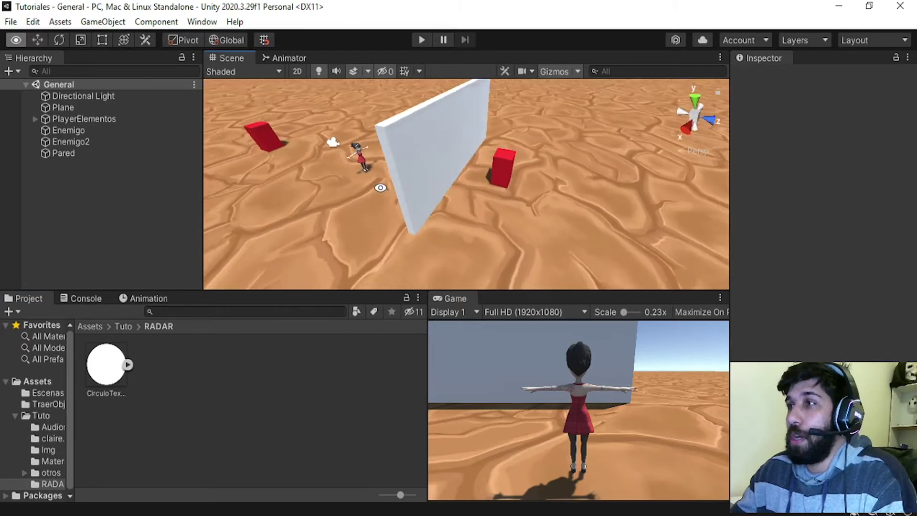
{"action": "middle_click_drag", "start_coordinate": [480, 127], "coordinate": [488, 174]}
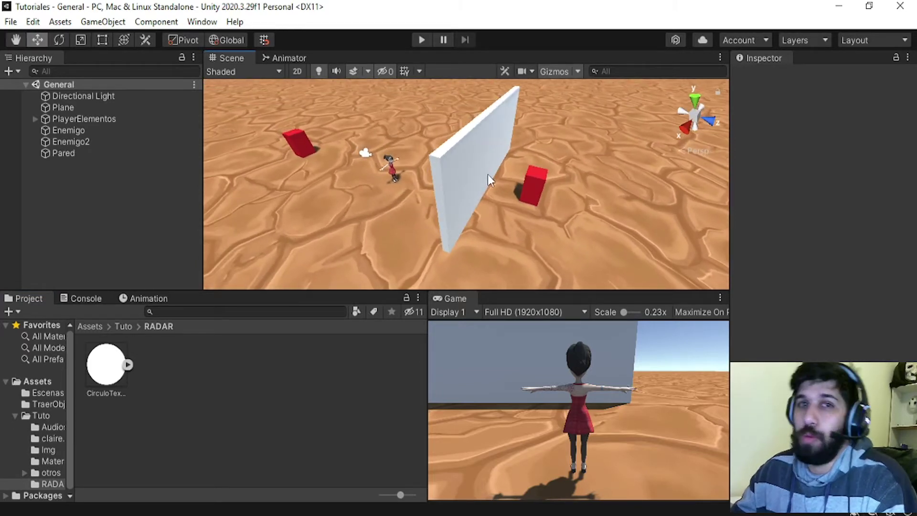
{"action": "left_click", "coordinate": [471, 182]}
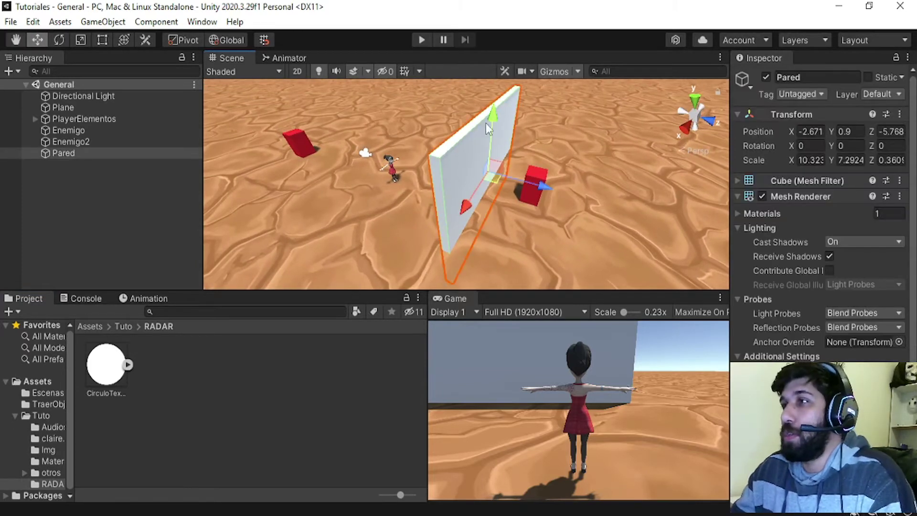
{"action": "left_click", "coordinate": [298, 145]}
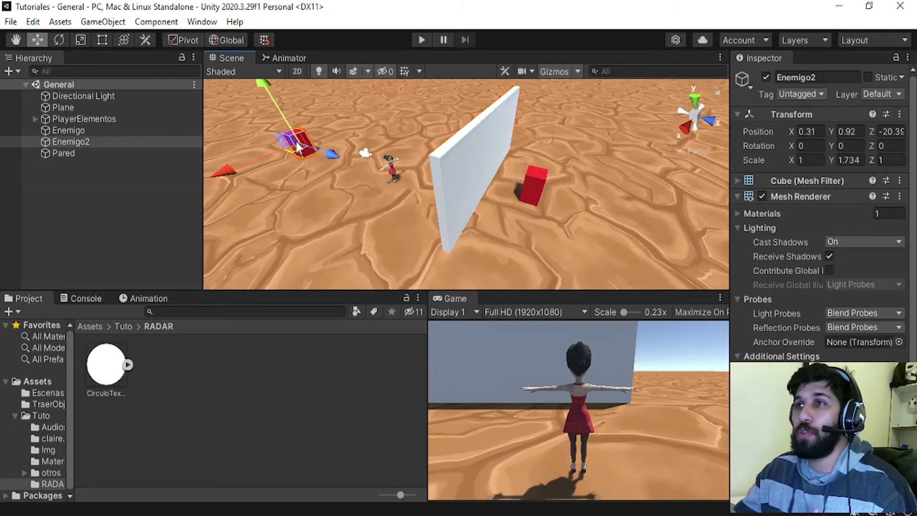
{"action": "left_click_drag", "start_coordinate": [532, 166], "coordinate": [436, 181], "text": "alt"}
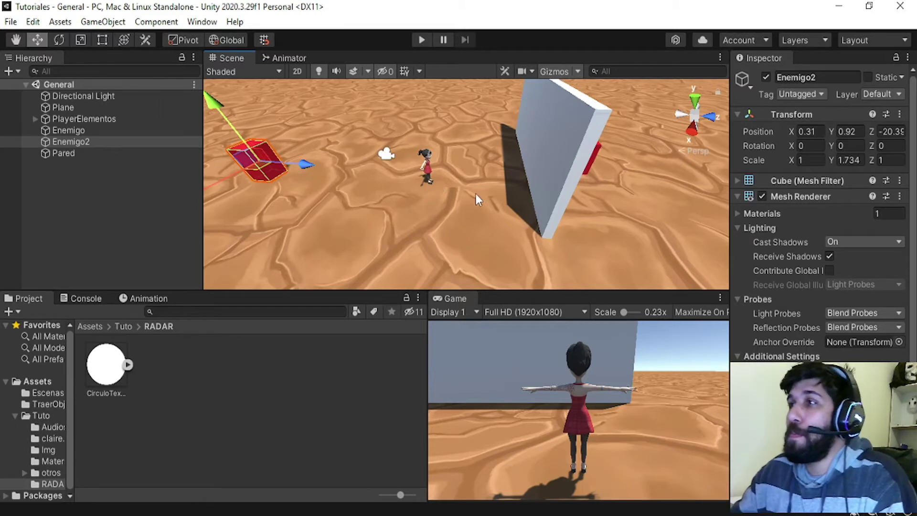
{"action": "right_click_drag", "start_coordinate": [471, 201], "coordinate": [372, 162]}
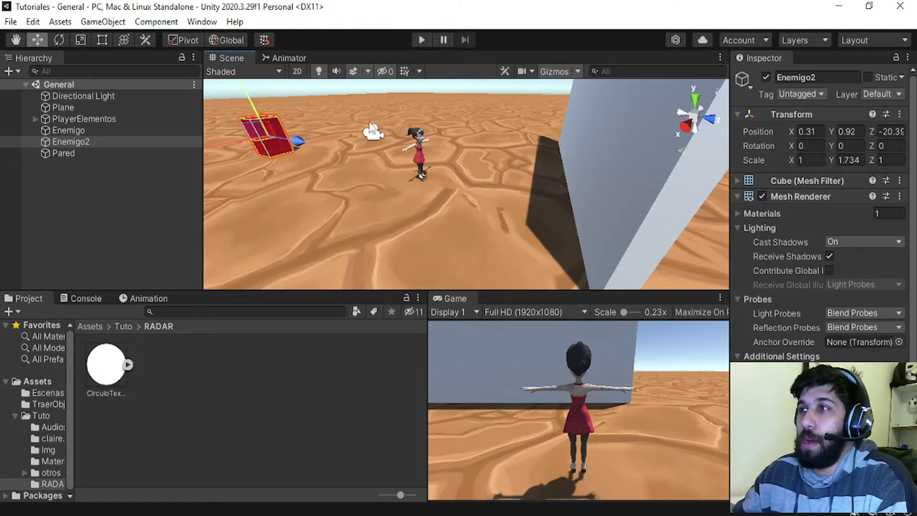
{"action": "right_click_drag", "start_coordinate": [483, 230], "coordinate": [242, 155]}
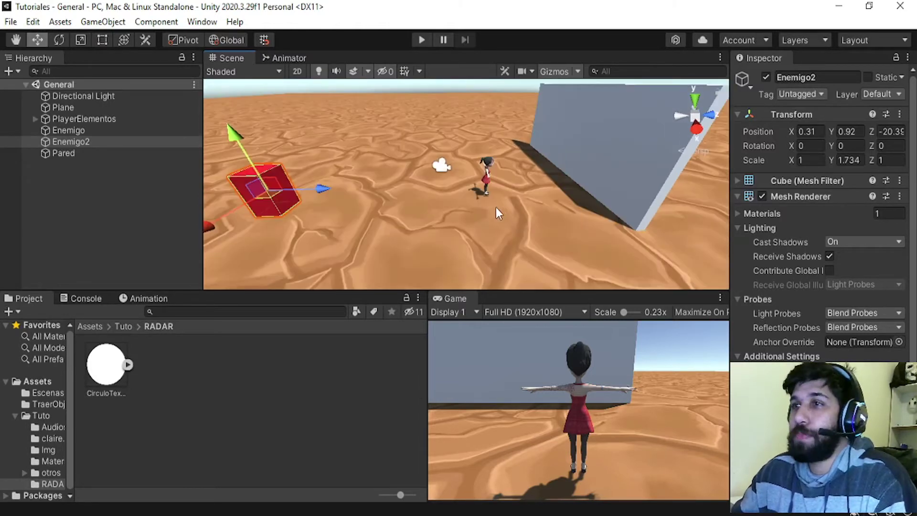
{"action": "middle_click_drag", "start_coordinate": [321, 182], "coordinate": [433, 209]}
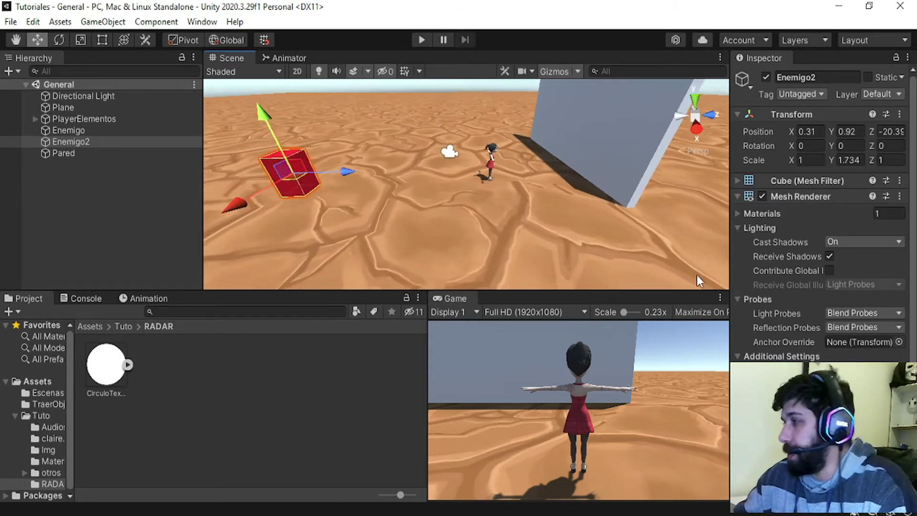
{"action": "right_click_drag", "start_coordinate": [452, 195], "coordinate": [529, 213]}
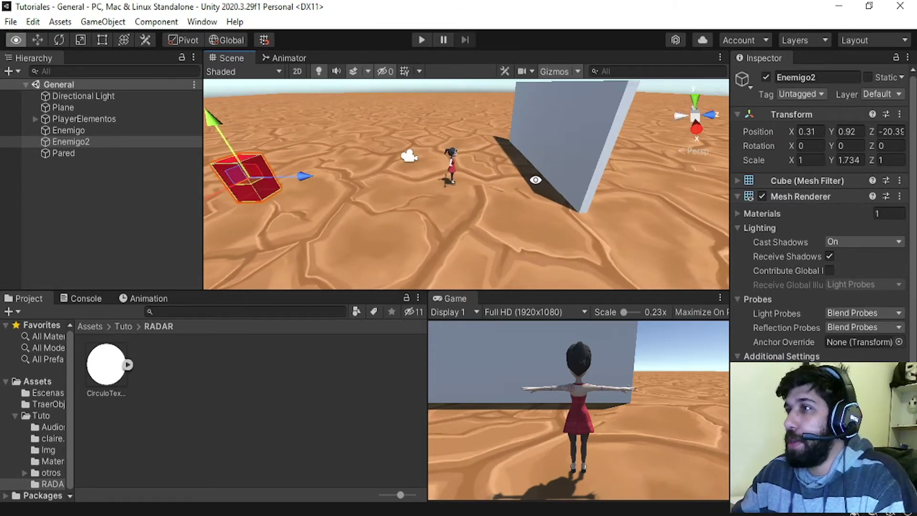
{"action": "right_click_drag", "start_coordinate": [536, 177], "coordinate": [580, 171]}
{"action": "left_click", "coordinate": [581, 167]}
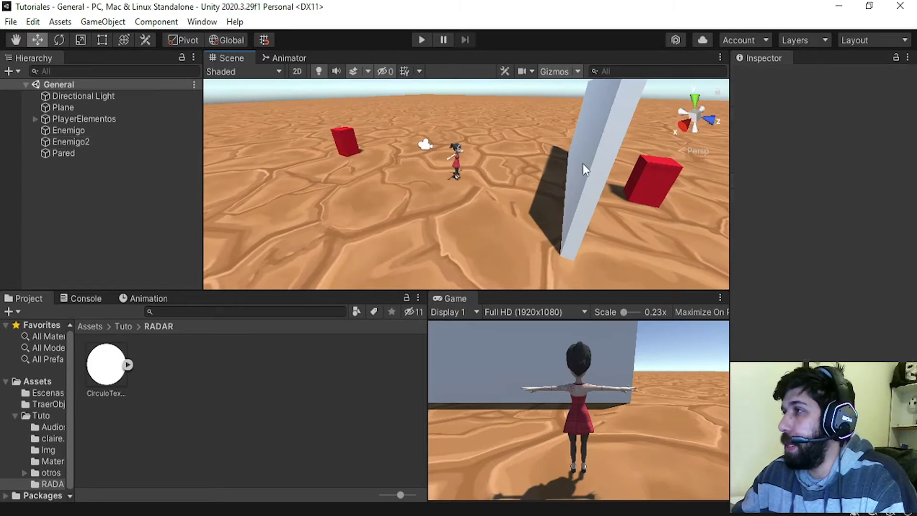
{"action": "left_click", "coordinate": [603, 148]}
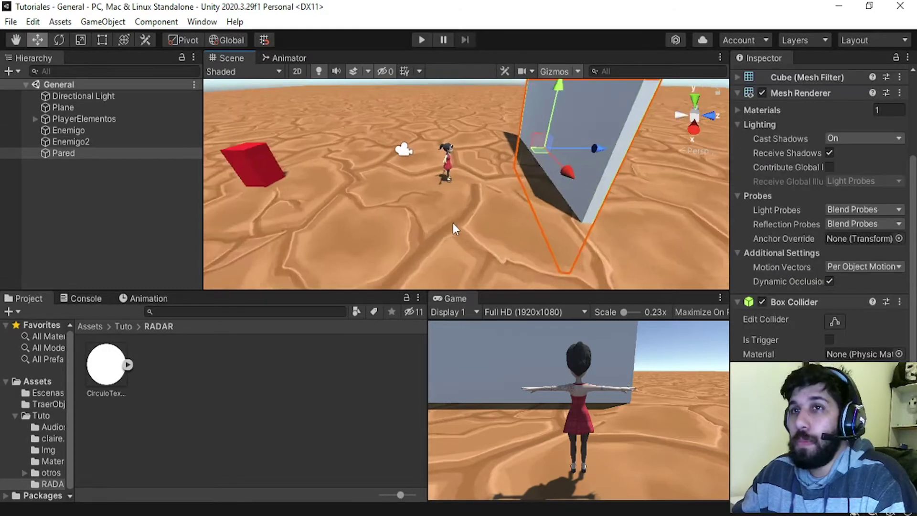
{"action": "right_click_drag", "start_coordinate": [453, 222], "coordinate": [432, 211]}
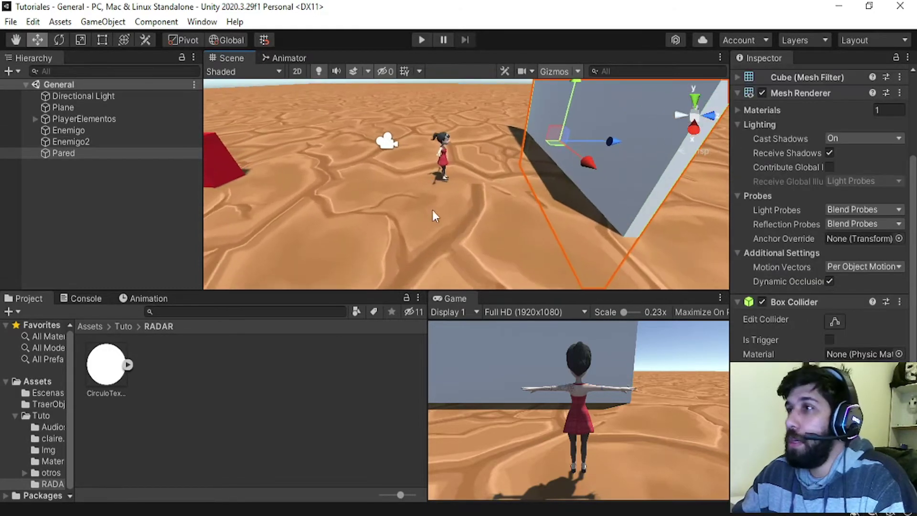
Step: Inspect the Player object inside the PlayerElementos group
{"action": "left_click", "coordinate": [34, 119]}
{"action": "left_click", "coordinate": [79, 130]}
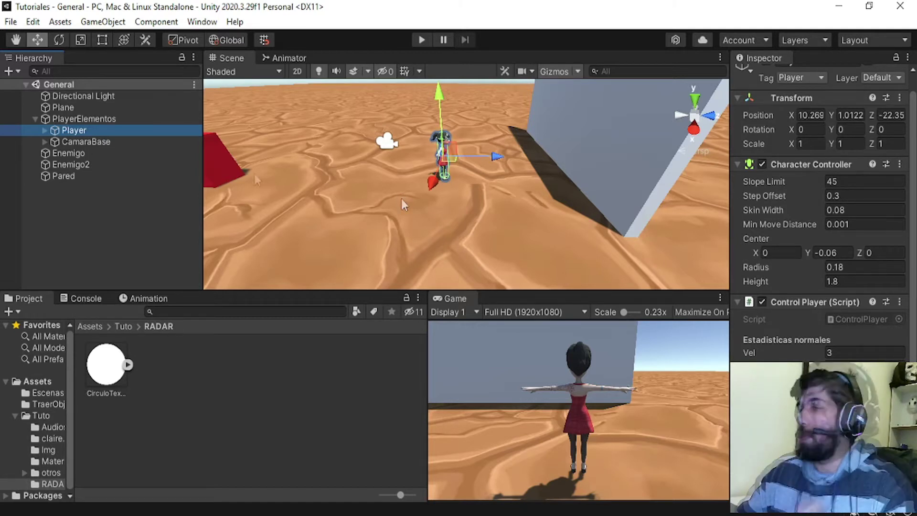
{"action": "left_click", "coordinate": [88, 197]}
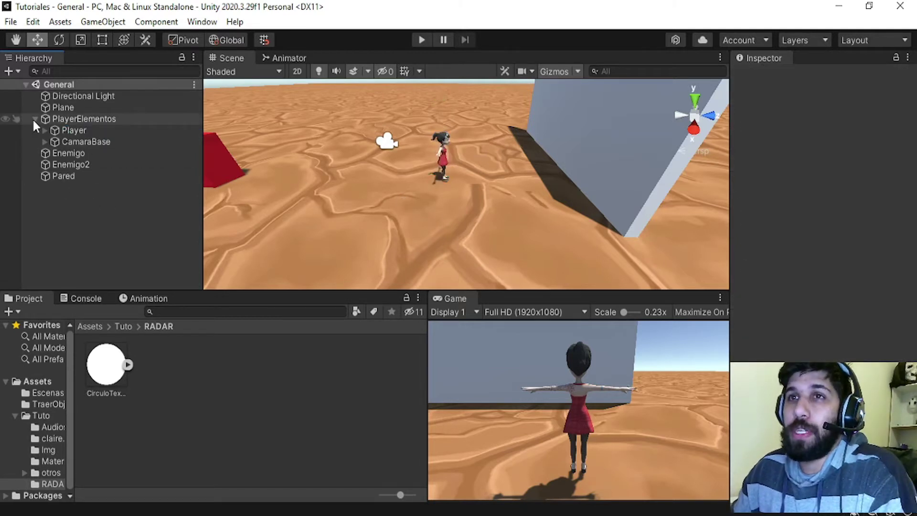
{"action": "left_click", "coordinate": [35, 119]}
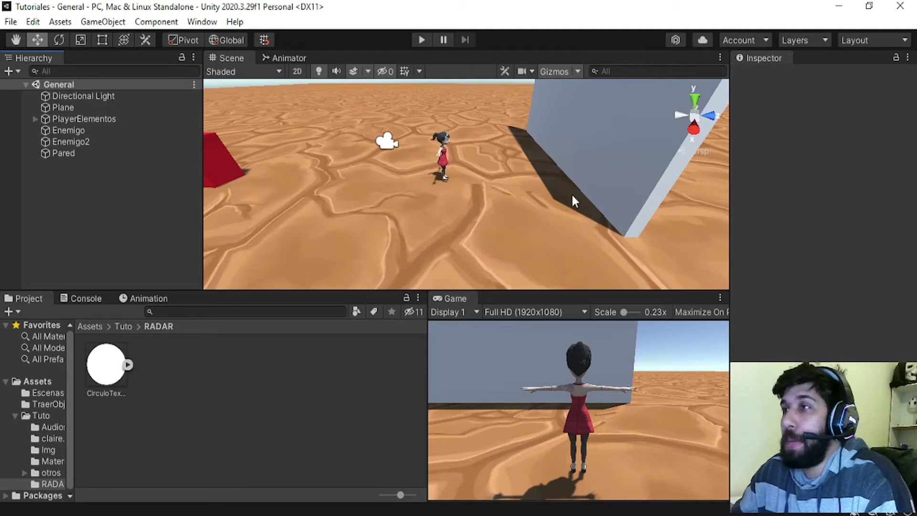
{"action": "middle_click_drag", "start_coordinate": [524, 205], "coordinate": [373, 176]}
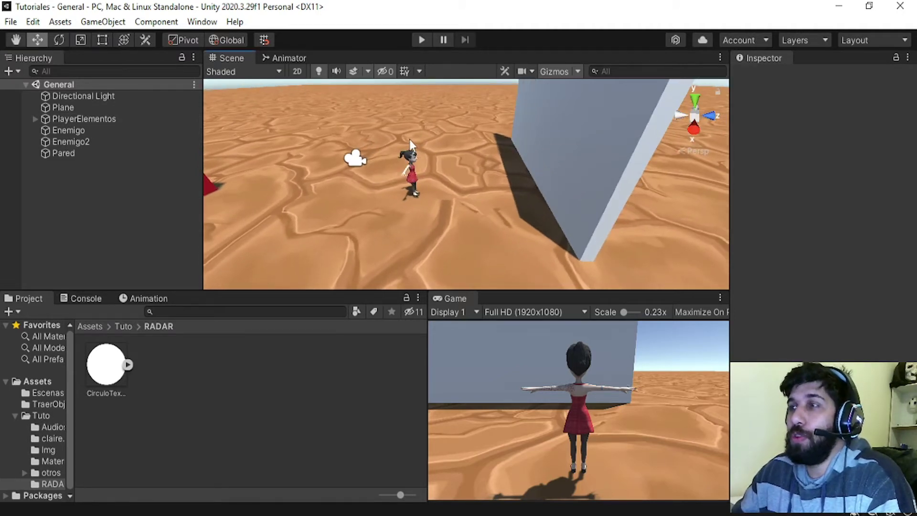
Step: Create an empty GameObject named Radar in the scene
{"action": "right_click", "coordinate": [66, 209]}
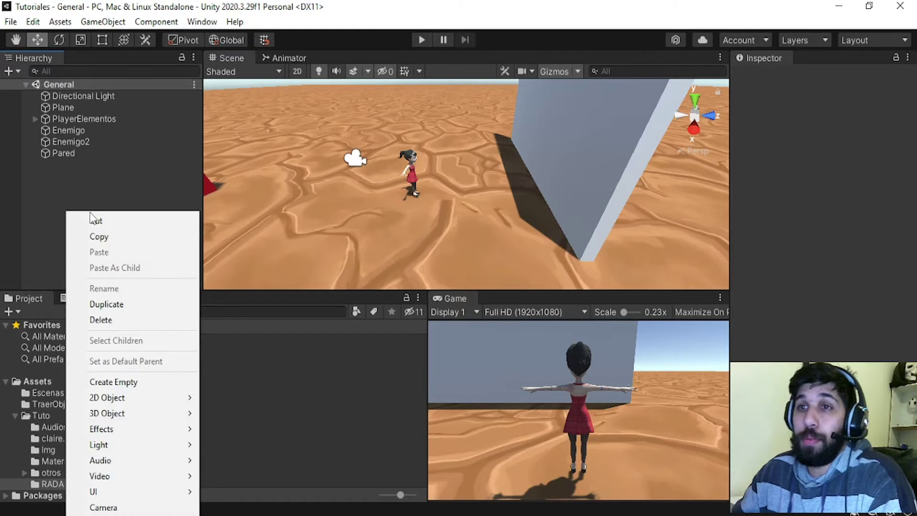
{"action": "left_click", "coordinate": [144, 382]}
{"action": "type", "text": "Radar"}
{"action": "key", "text": "Return"}
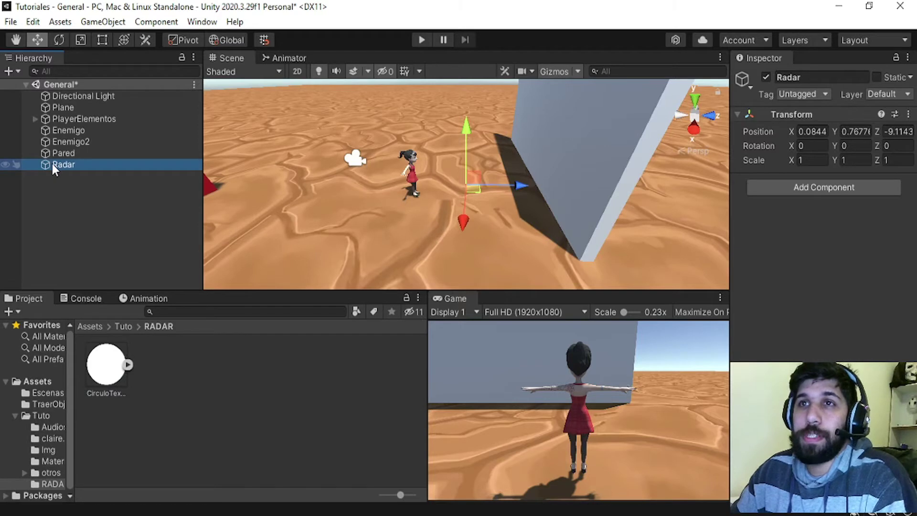
Step: Parent Radar under Player, reset its position to 0,0,0, then move it back to the scene root
{"action": "left_click", "coordinate": [35, 119]}
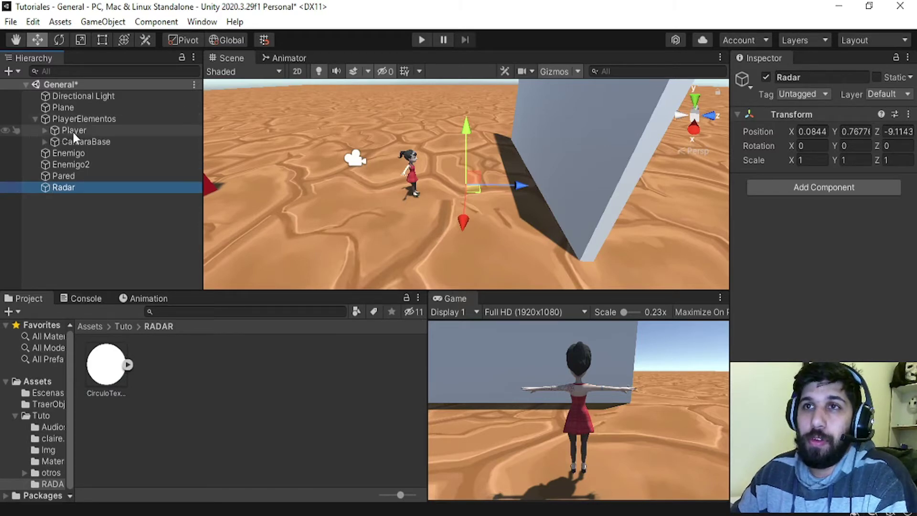
{"action": "left_click", "coordinate": [73, 130]}
{"action": "left_click", "coordinate": [44, 130]}
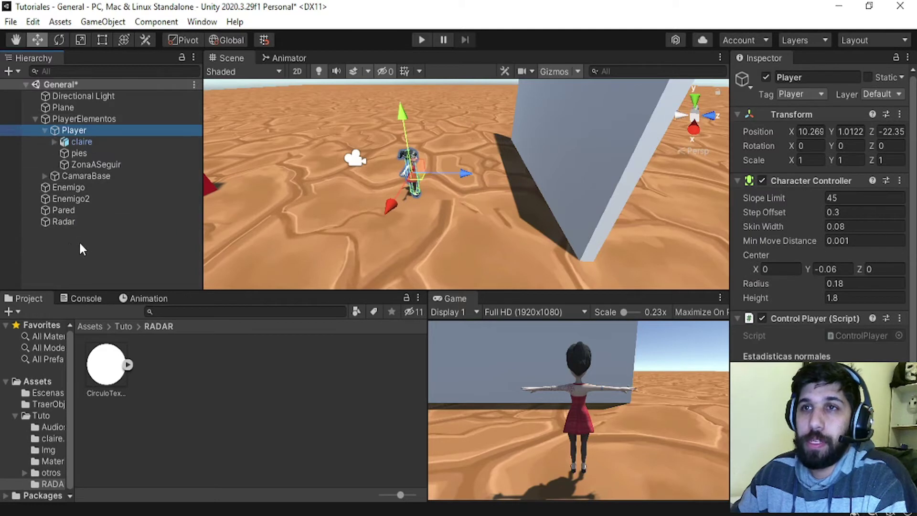
{"action": "left_click_drag", "start_coordinate": [56, 220], "coordinate": [87, 168]}
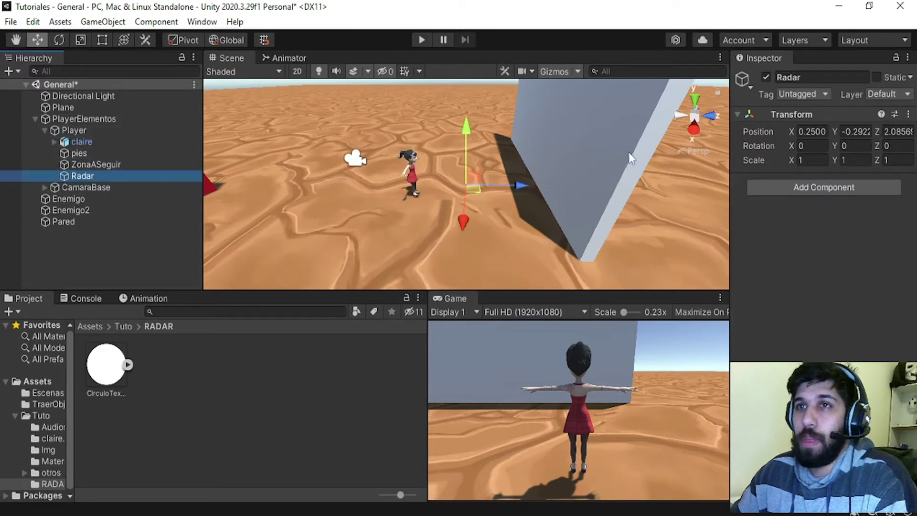
{"action": "left_click", "coordinate": [909, 114]}
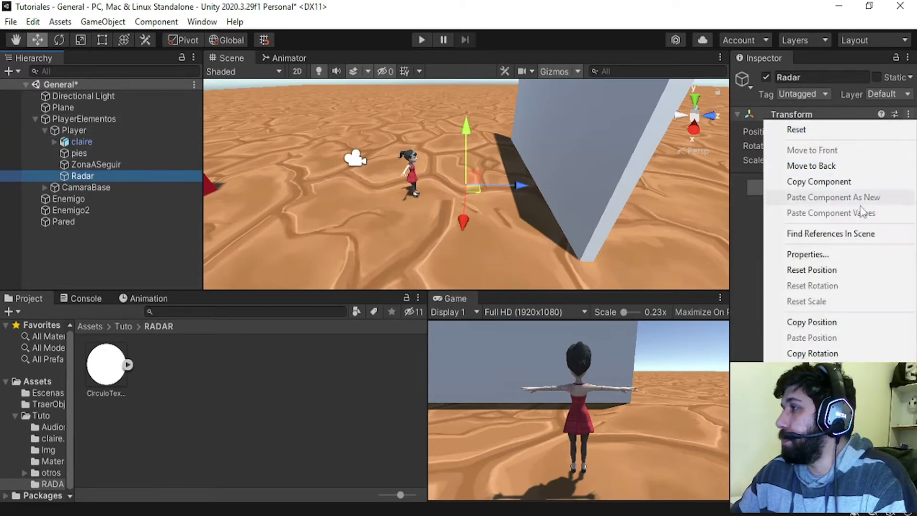
{"action": "left_click", "coordinate": [833, 271]}
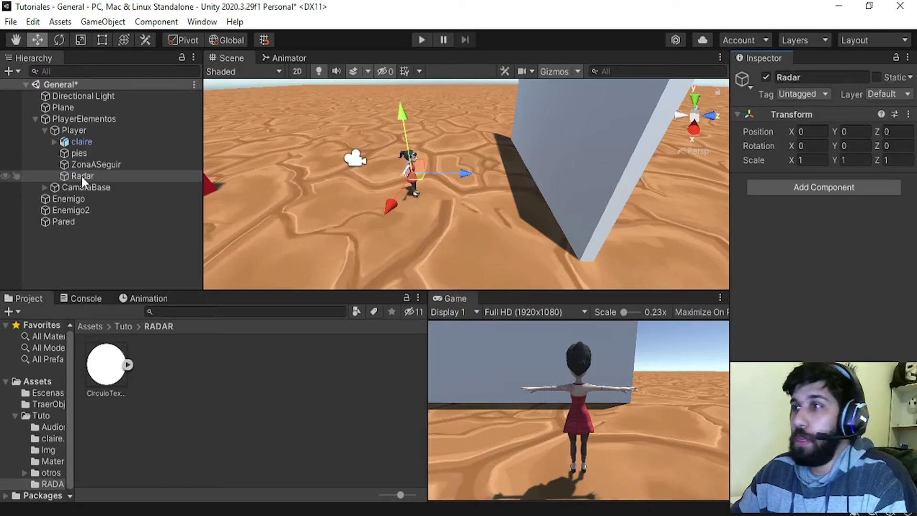
{"action": "mouse_move", "coordinate": [77, 178]}
{"action": "left_mouse_down"}
{"action": "mouse_move", "coordinate": [75, 245]}
{"action": "mouse_move", "coordinate": [38, 244]}
{"action": "left_mouse_up"}
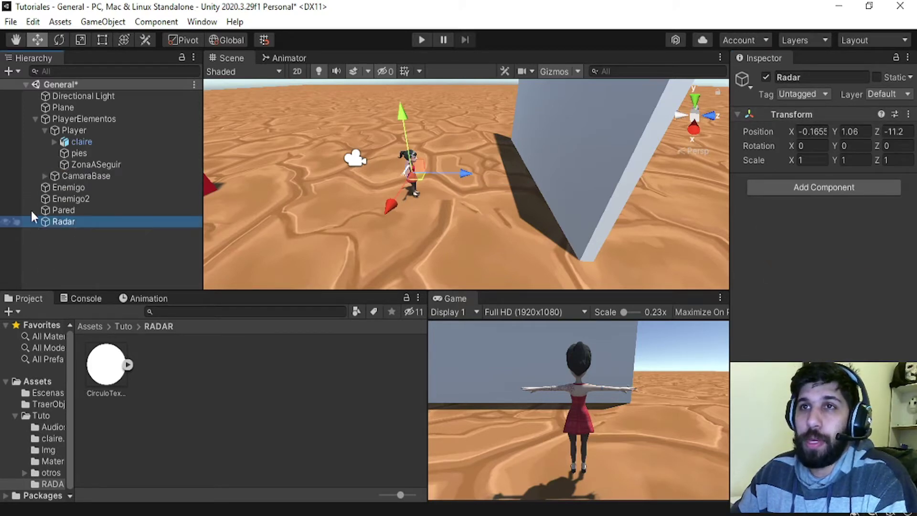
{"action": "left_click", "coordinate": [35, 118]}
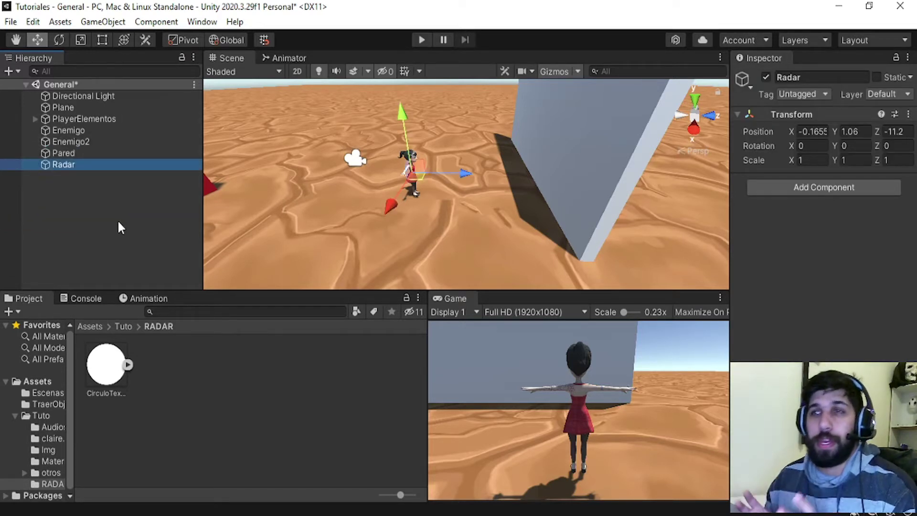
Step: Create a C# script named radar in the RADAR folder and open it for editing
{"action": "right_click", "coordinate": [237, 407]}
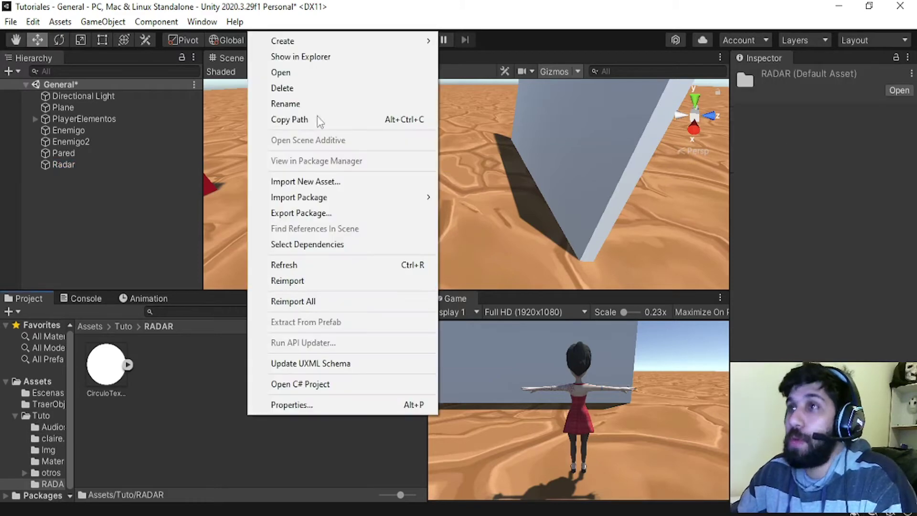
{"action": "mouse_move", "coordinate": [371, 48]}
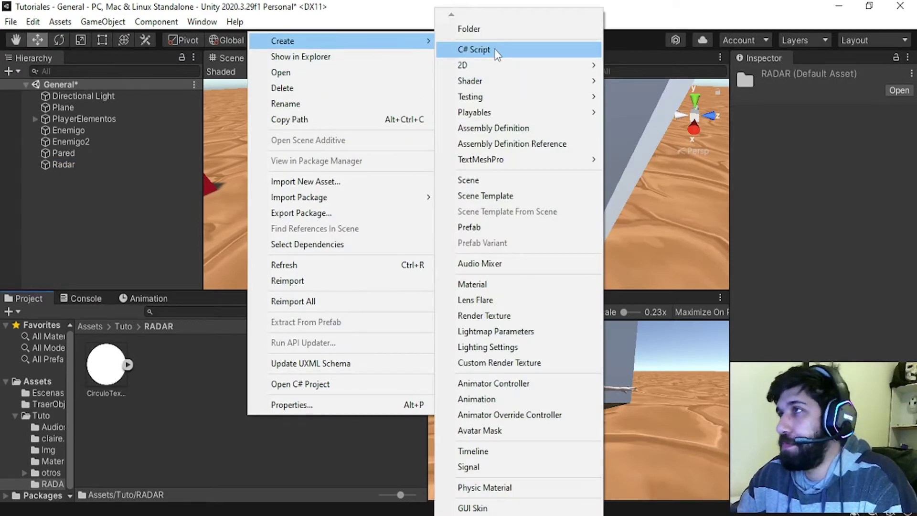
{"action": "left_click", "coordinate": [495, 49]}
{"action": "type", "text": "radar"}
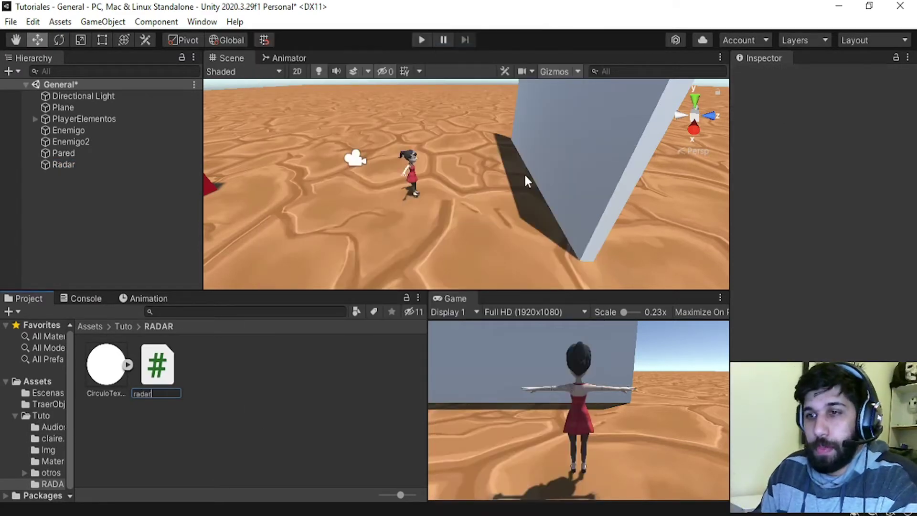
{"action": "key", "text": "Return"}
{"action": "left_click", "coordinate": [328, 365]}
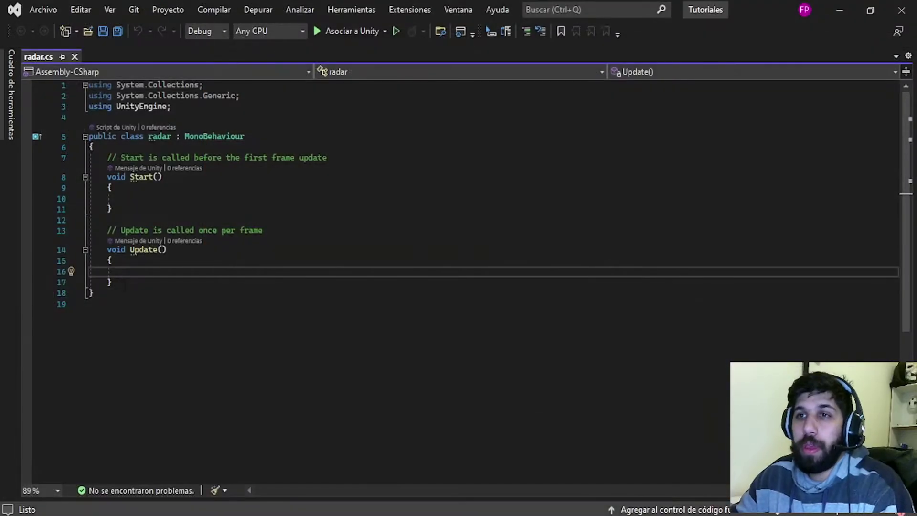
{"action": "left_click_drag", "start_coordinate": [125, 285], "coordinate": [67, 159]}
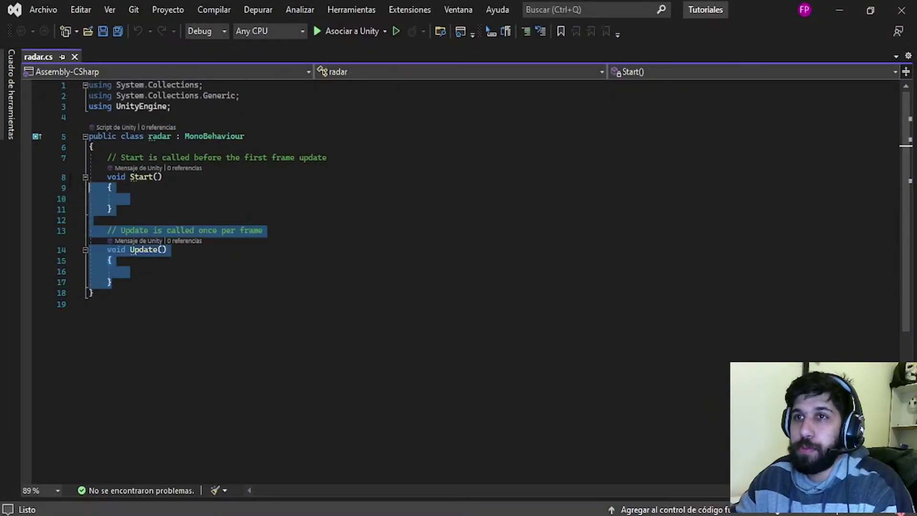
Step: Replace the default methods with public int fields distRadar and velRadar
{"action": "key", "text": "Delete"}
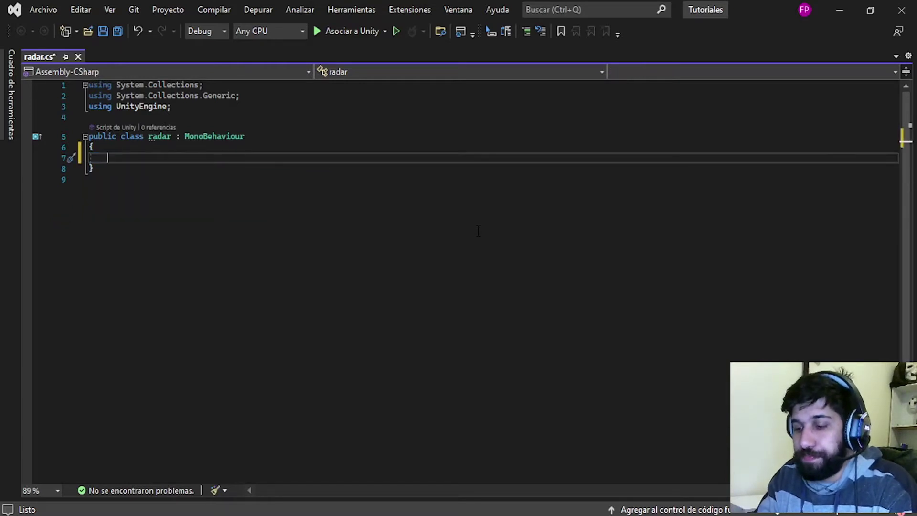
{"action": "type", "text": "public "}
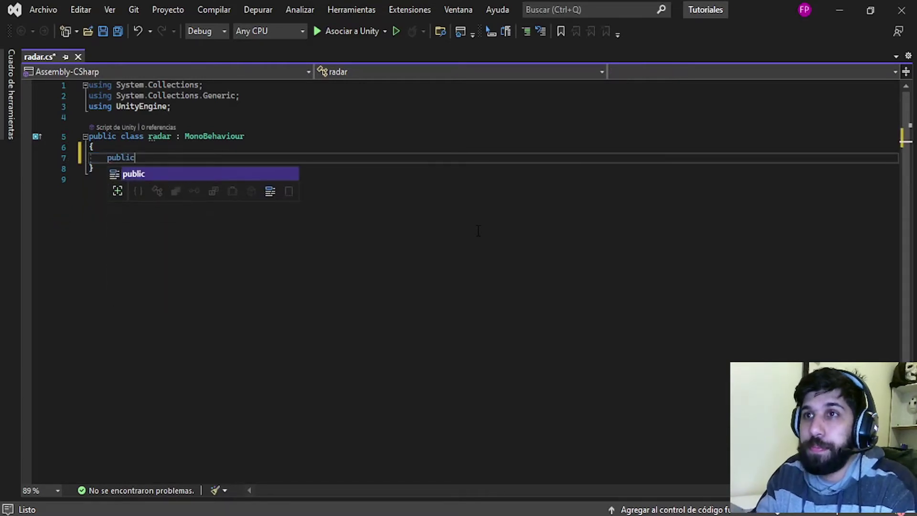
{"action": "type", "text": "int dis"}
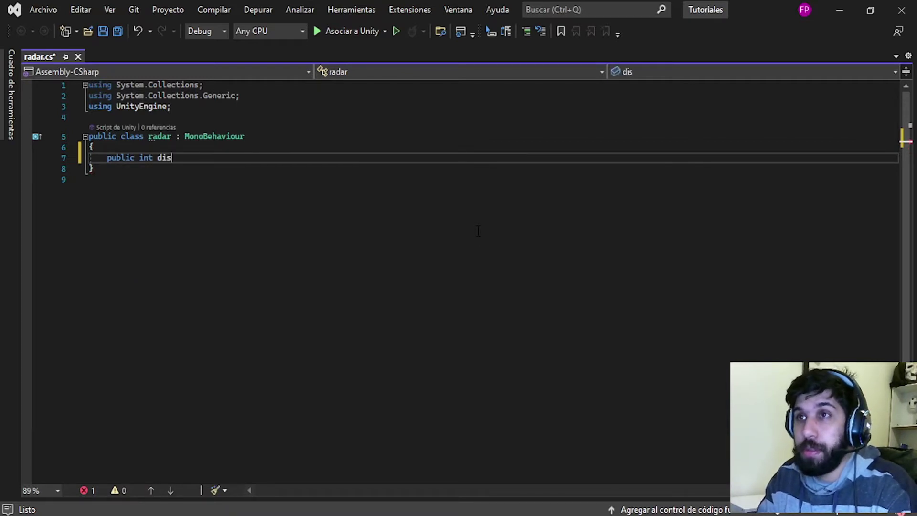
{"action": "type", "text": "Radar"}
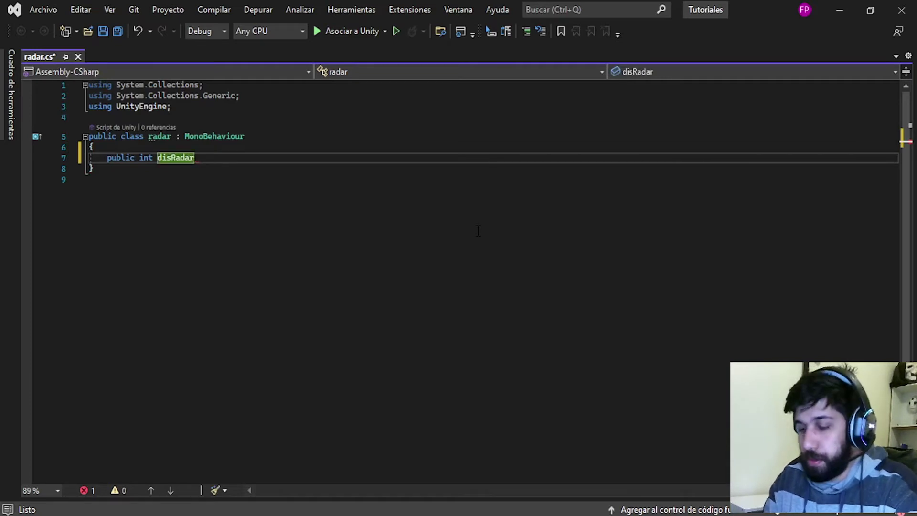
{"action": "key", "text": "Left"}
{"action": "key", "text": "Left"}
{"action": "key", "text": "Left"}
{"action": "type", "text": "t"}
{"action": "key", "text": "End"}
{"action": "type", "text": ";"}
{"action": "key", "text": "Return"}
{"action": "type", "text": "p"}
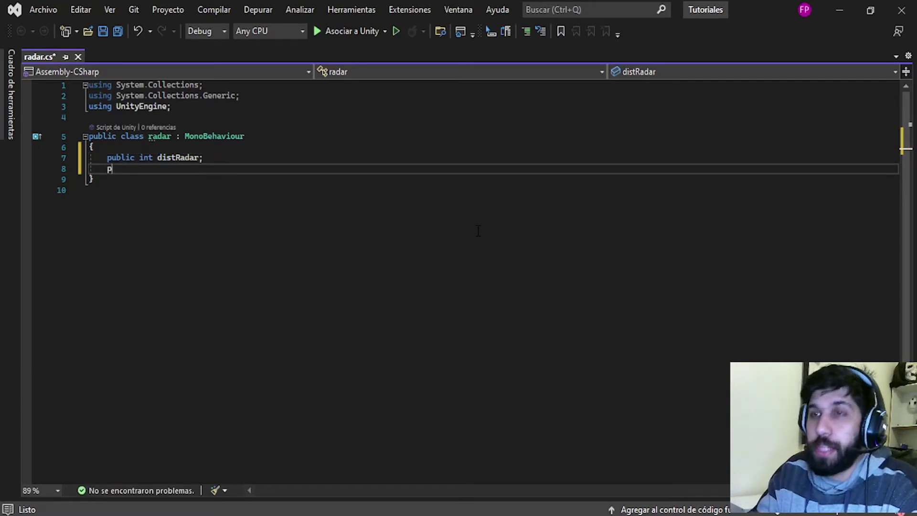
{"action": "type", "text": "ublic int"}
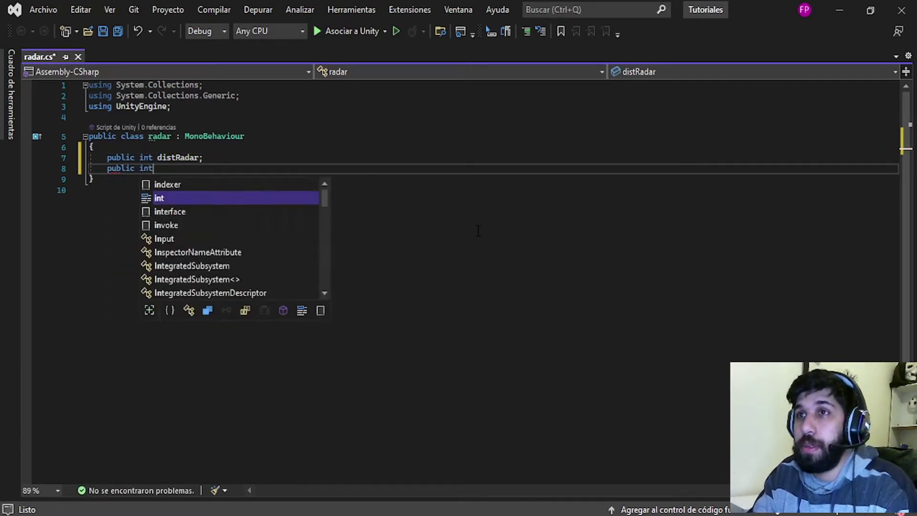
{"action": "type", "text": " velRada"}
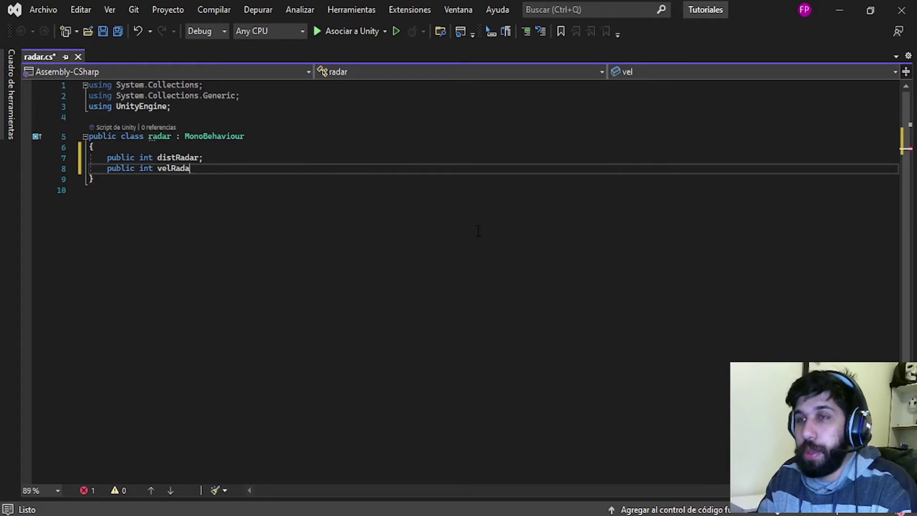
{"action": "type", "text": "r;"}
{"action": "key", "text": "Return"}
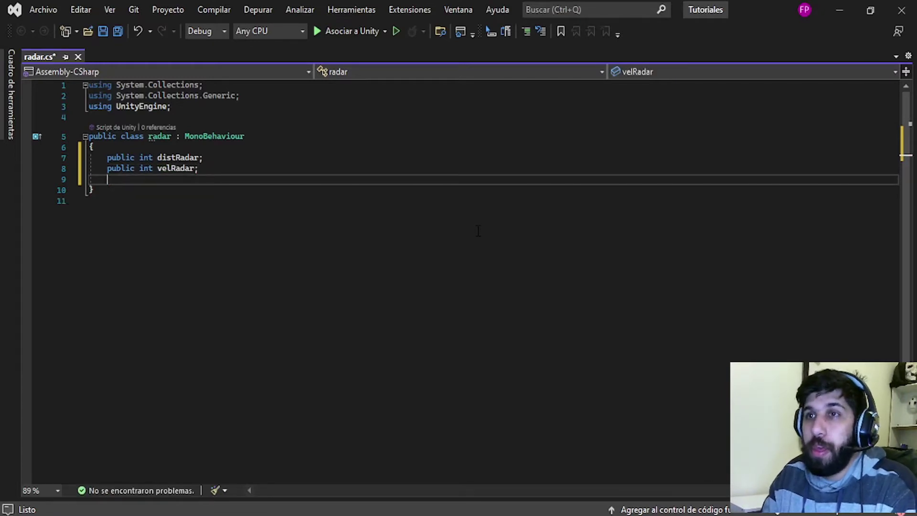
Step: Add a public LayerMask mascara field and a public Transform Player field
{"action": "type", "text": "public la"}
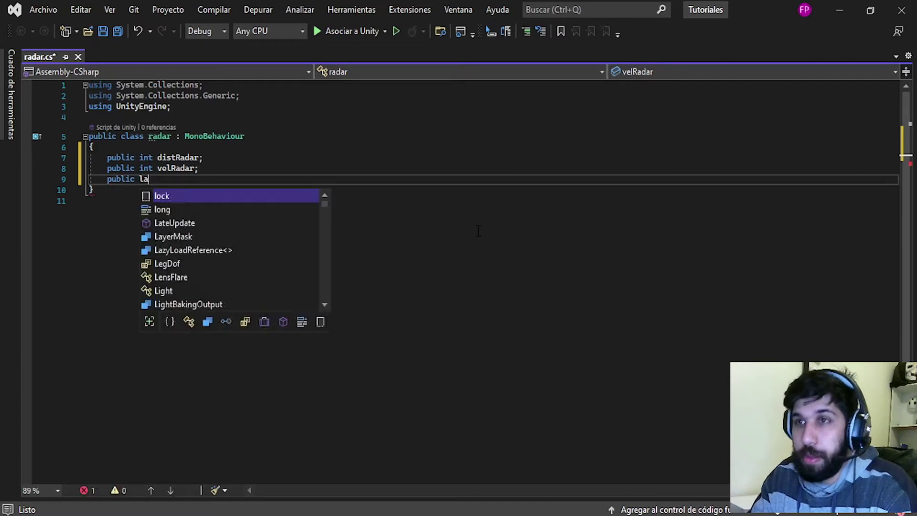
{"action": "type", "text": "y"}
{"action": "key", "text": "Tab"}
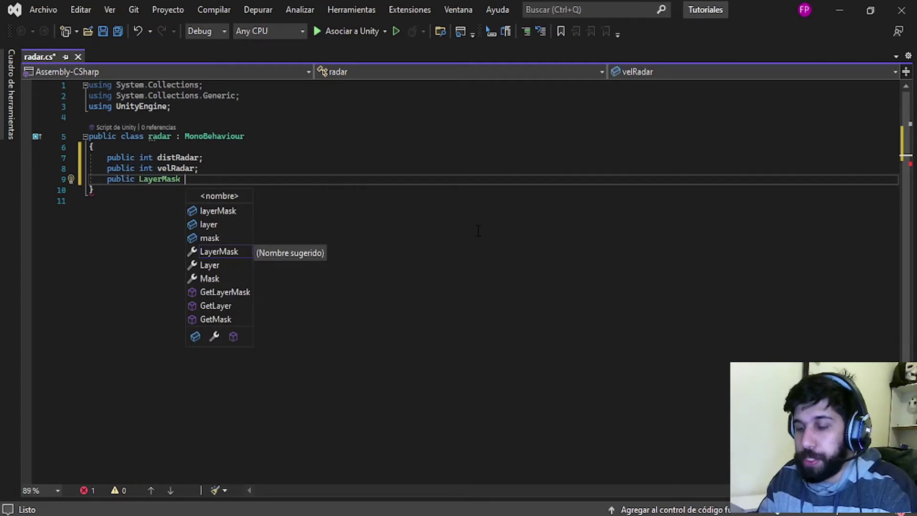
{"action": "type", "text": "mascara;"}
{"action": "key", "text": "Return"}
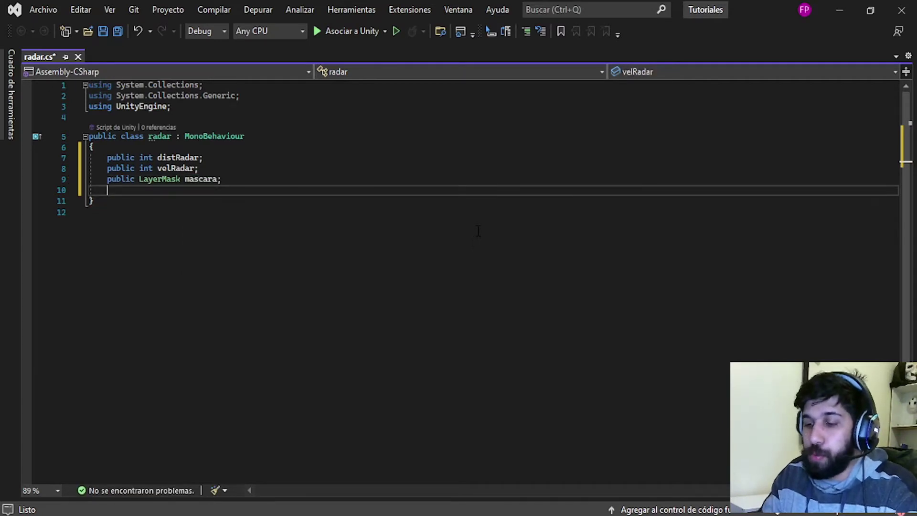
{"action": "type", "text": "public G"}
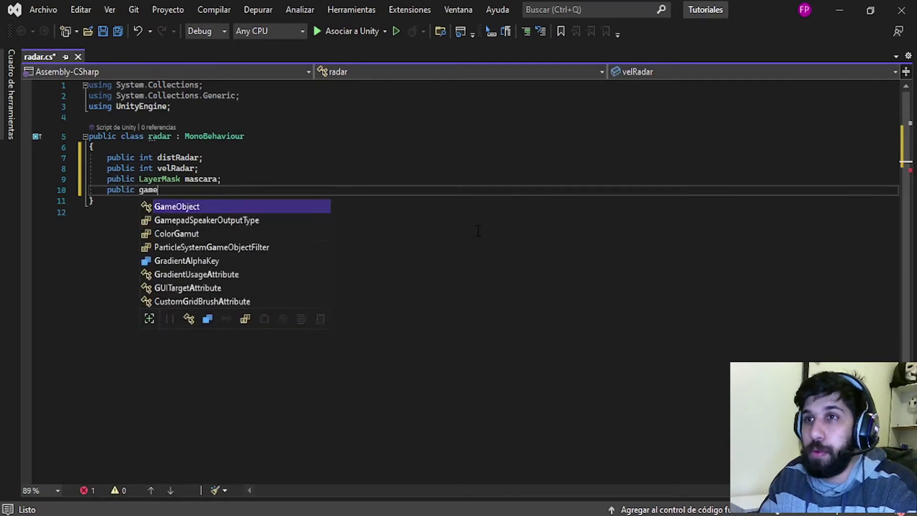
{"action": "key", "text": "BackSpace"}
{"action": "type", "text": "Trans"}
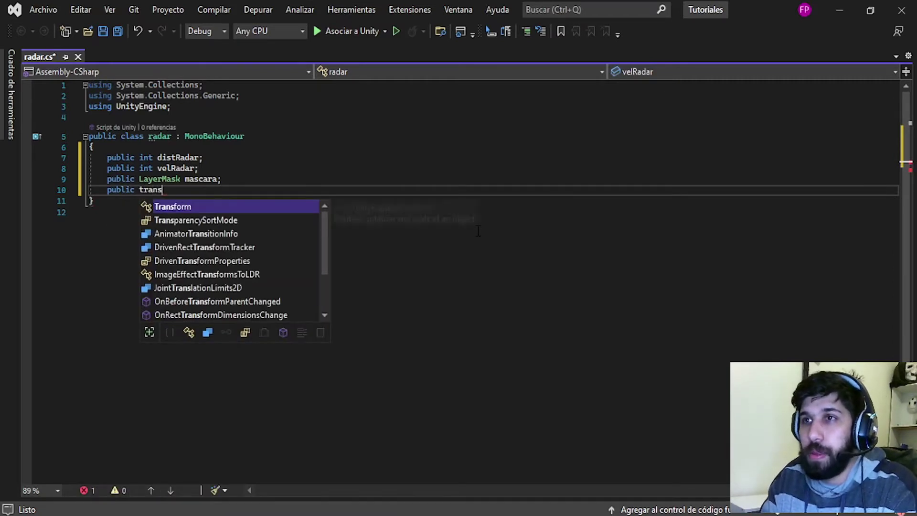
{"action": "key", "text": "Tab"}
{"action": "type", "text": "Player"}
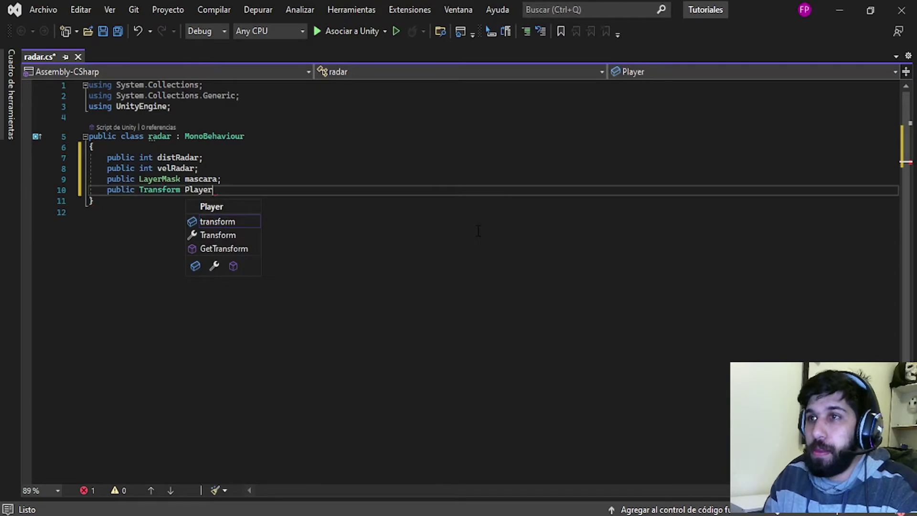
{"action": "type", "text": ";"}
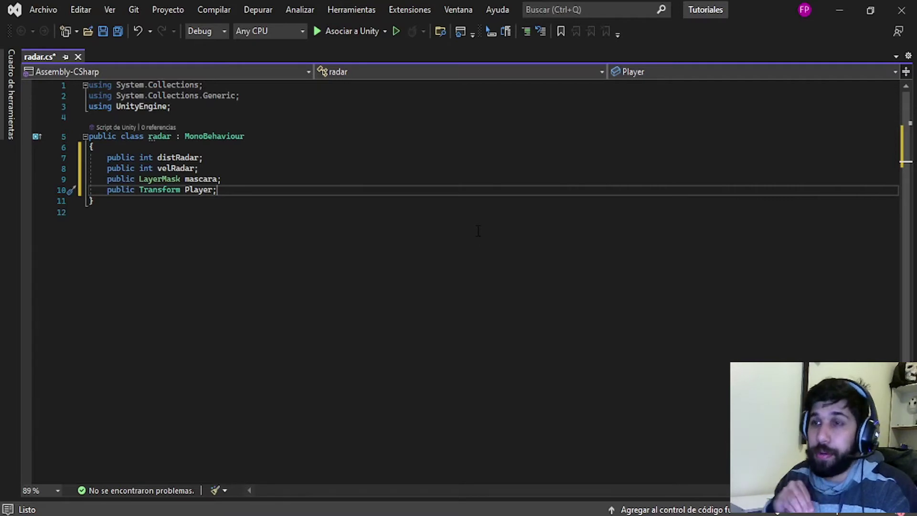
{"action": "key", "text": "Return"}
{"action": "key", "text": "Return"}
Step: Write an Update method that sets transform.position = Player.position
{"action": "type", "text": "vo"}
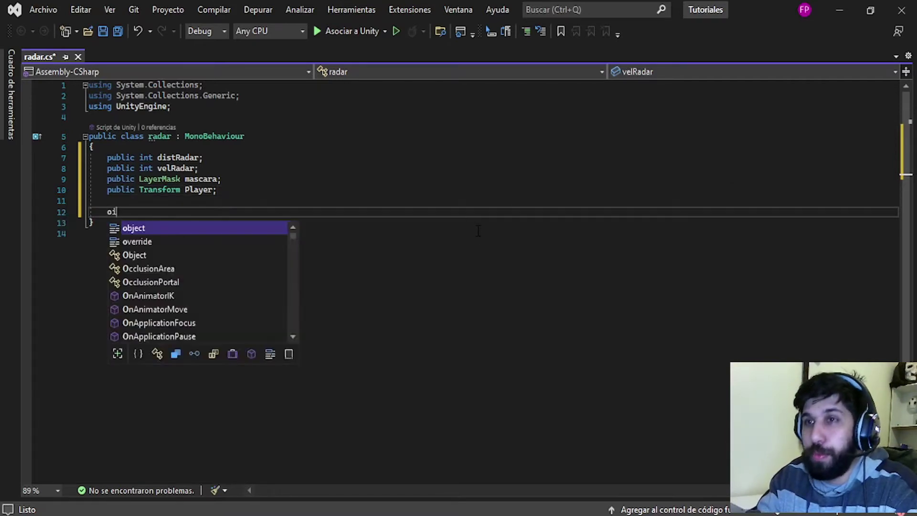
{"action": "type", "text": "id upda"}
{"action": "key", "text": "Tab"}
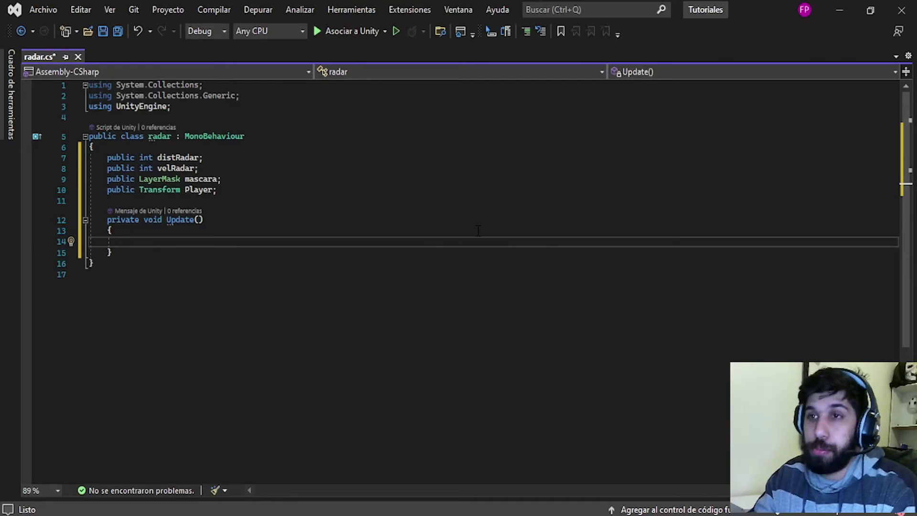
{"action": "type", "text": "transform."}
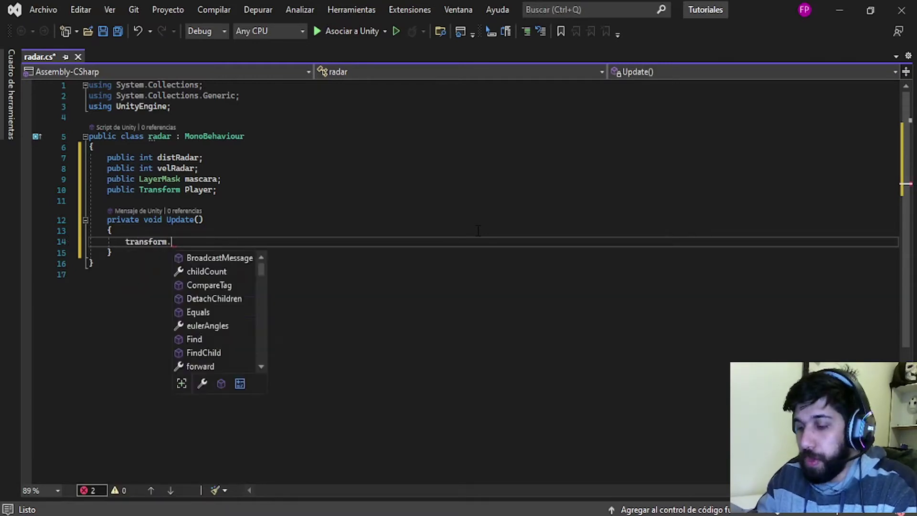
{"action": "type", "text": "posi"}
{"action": "key", "text": "Tab"}
{"action": "type", "text": "= pla"}
{"action": "key", "text": "Tab"}
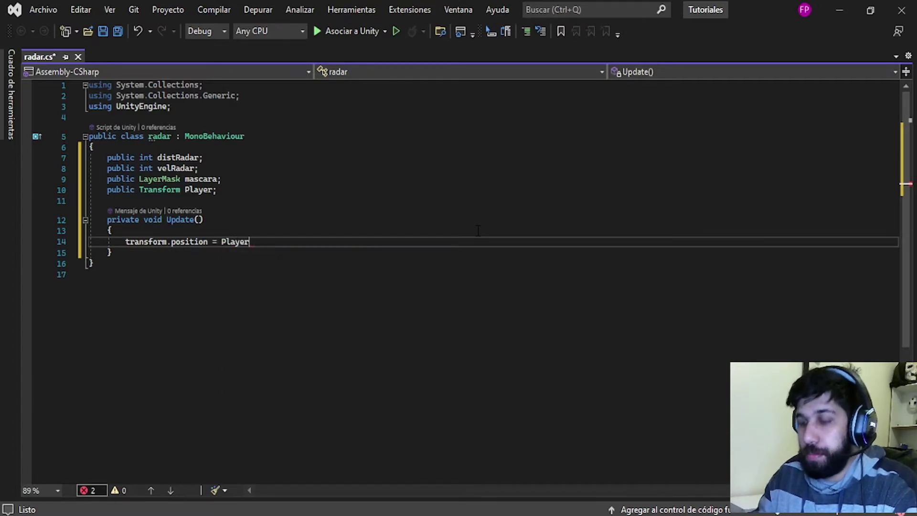
{"action": "type", "text": ".pos"}
{"action": "key", "text": "Tab"}
{"action": "type", "text": ";"}
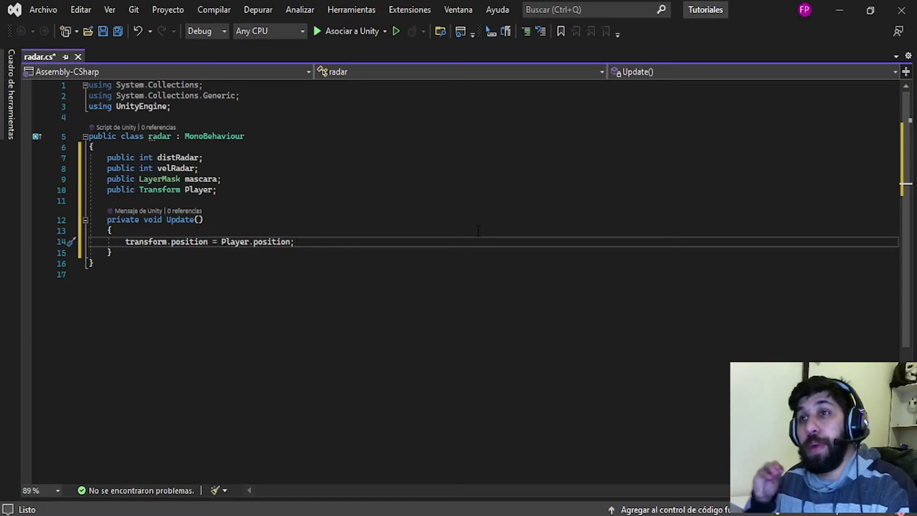
{"action": "key", "text": "Return"}
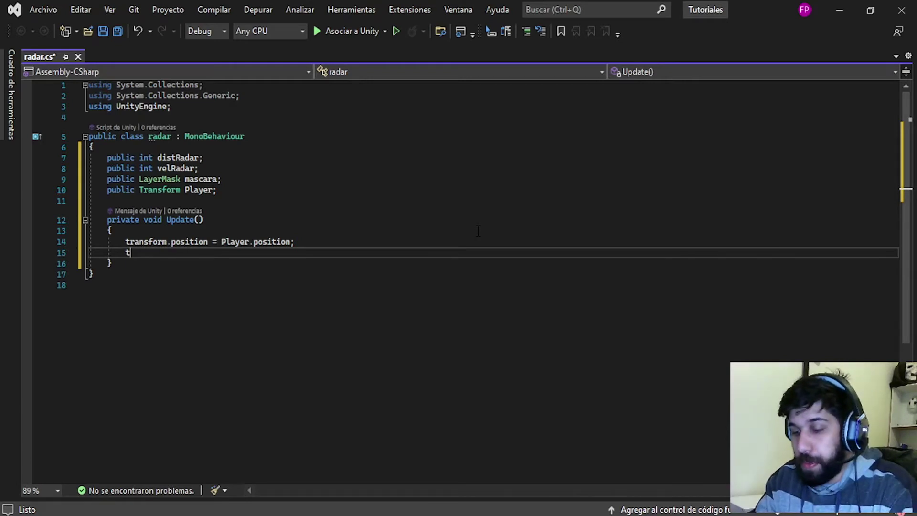
Step: Make Update rotate the radar with transform.Rotate(0, velRadar * Time.deltaTime, 0)
{"action": "type", "text": "transform"}
{"action": "key", "text": "Escape"}
{"action": "type", "text": ".rotate"}
{"action": "key", "text": "Tab"}
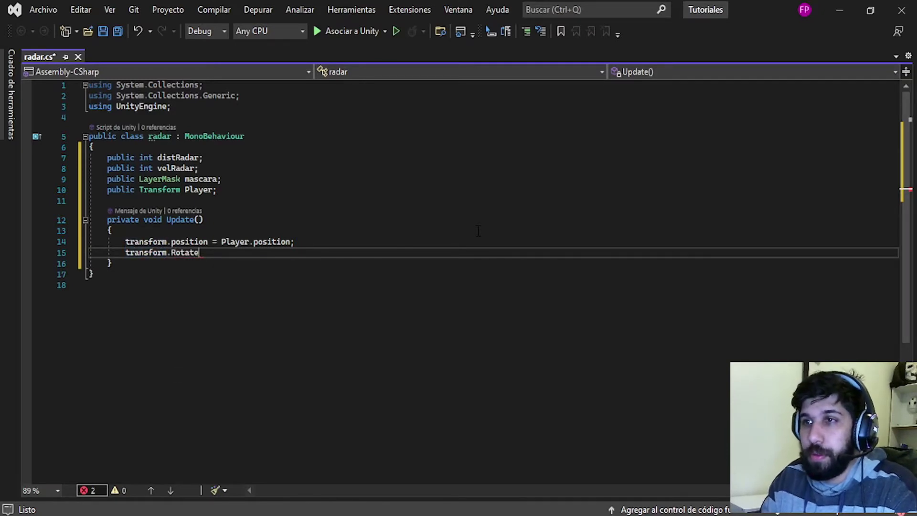
{"action": "type", "text": " ="}
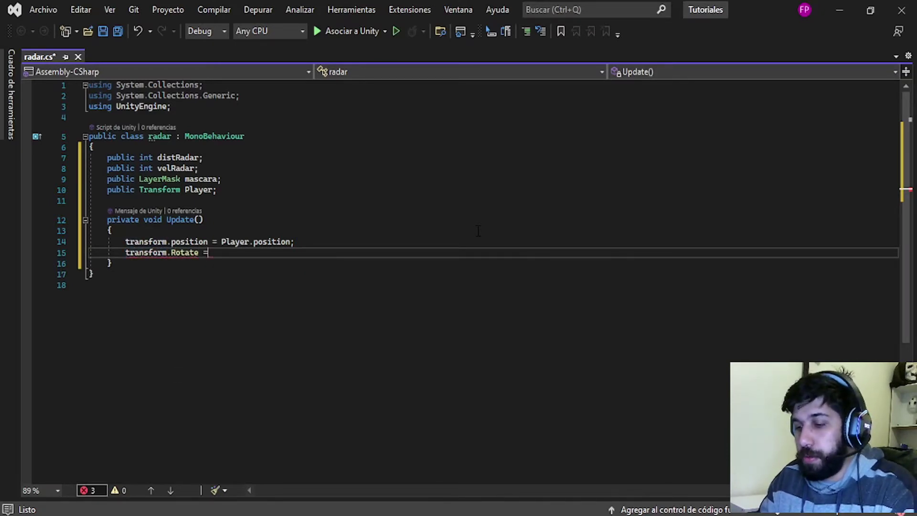
{"action": "type", "text": "("}
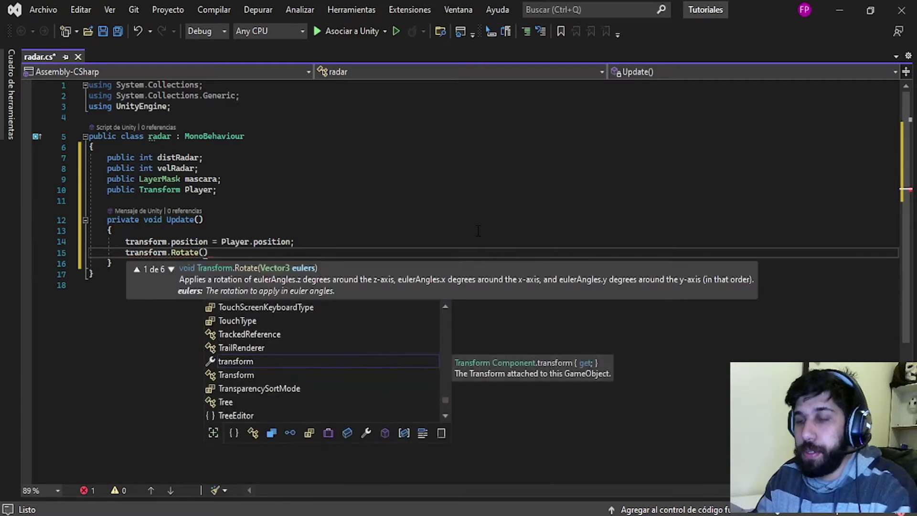
{"action": "type", "text": "0"}
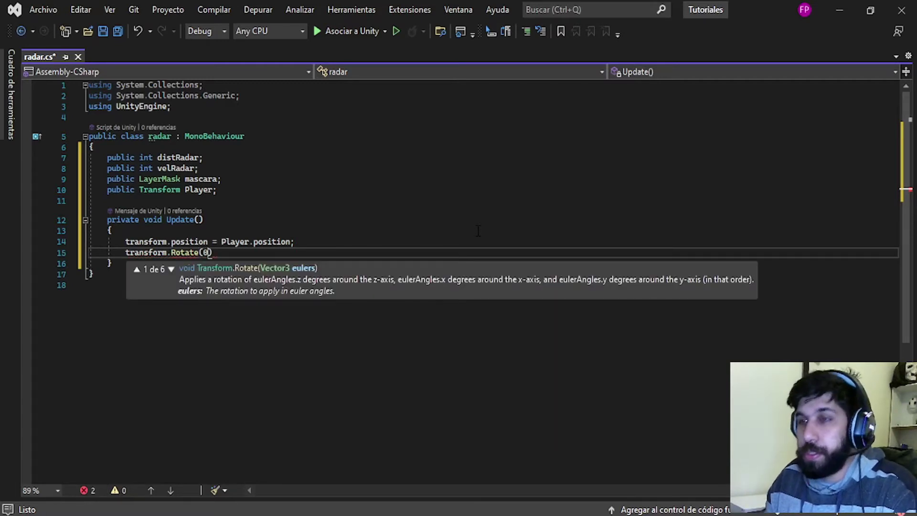
{"action": "type", "text": ",velr"}
{"action": "key", "text": "Tab"}
{"action": "type", "text": "* Time.delta"}
{"action": "key", "text": "Tab"}
{"action": "type", "text": ","}
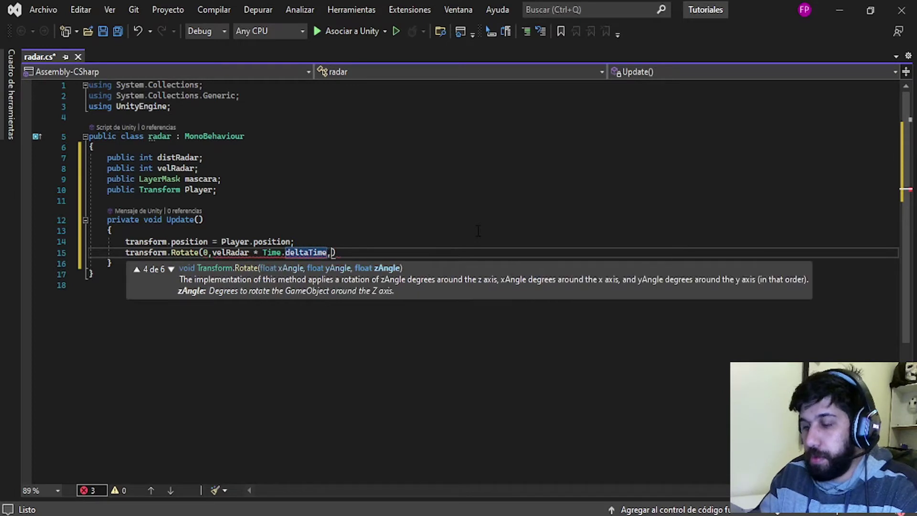
{"action": "type", "text": " 0)"}
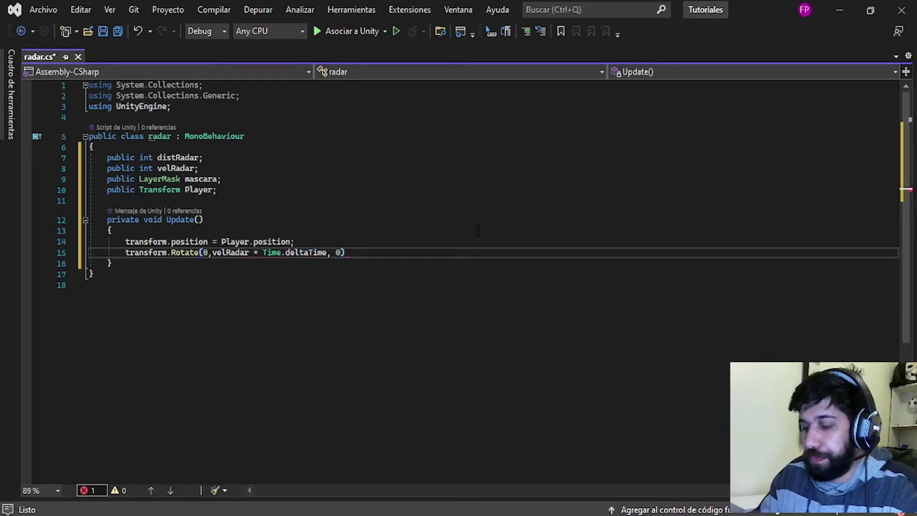
{"action": "type", "text": ";"}
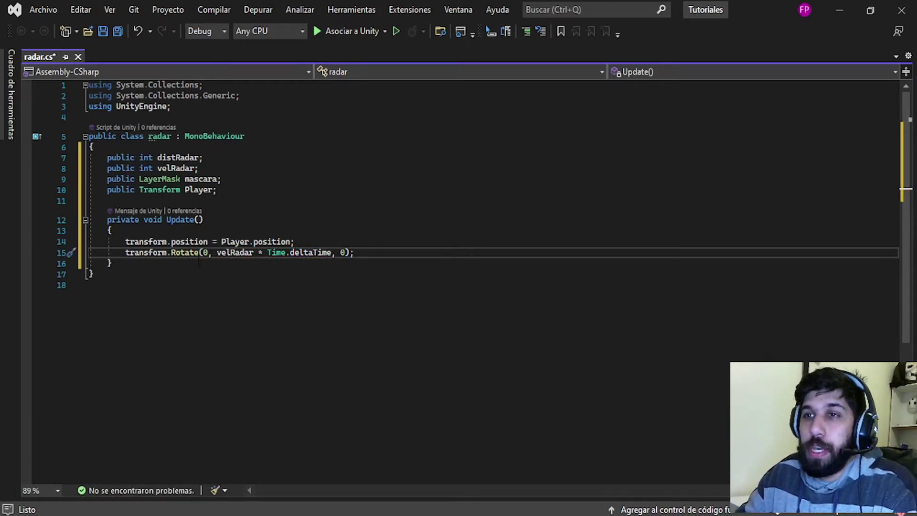
{"action": "double_click", "coordinate": [205, 252]}
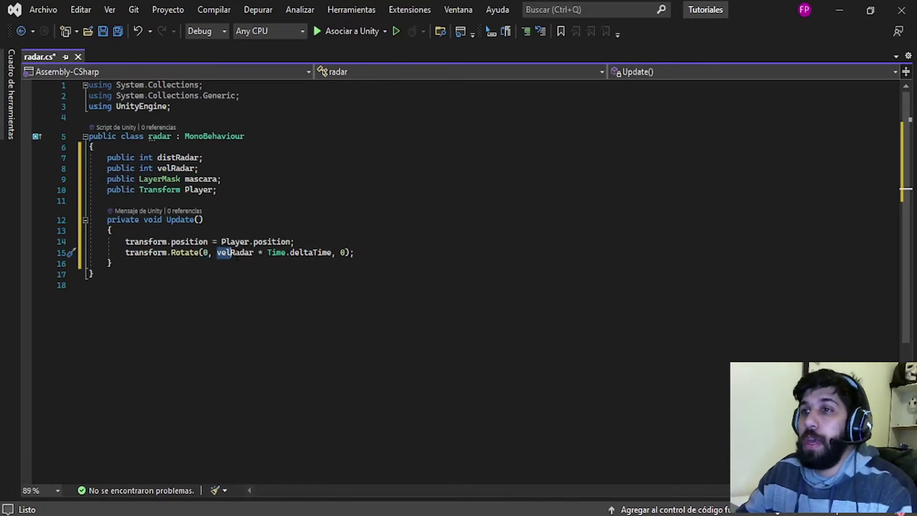
{"action": "key", "text": "alt+Tab"}
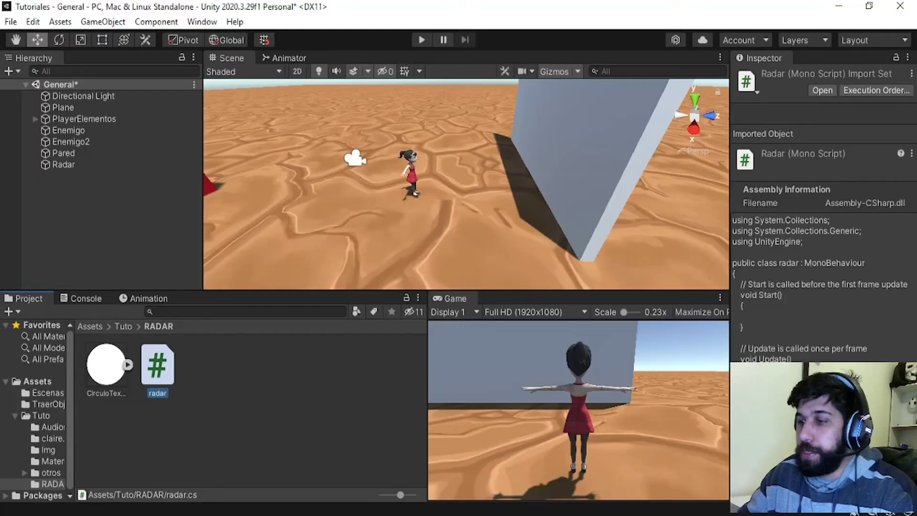
Step: Select the Player, spin it around its Y axis, and set Rotation Y back to 0
{"action": "left_click", "coordinate": [75, 119]}
{"action": "left_click", "coordinate": [418, 179]}
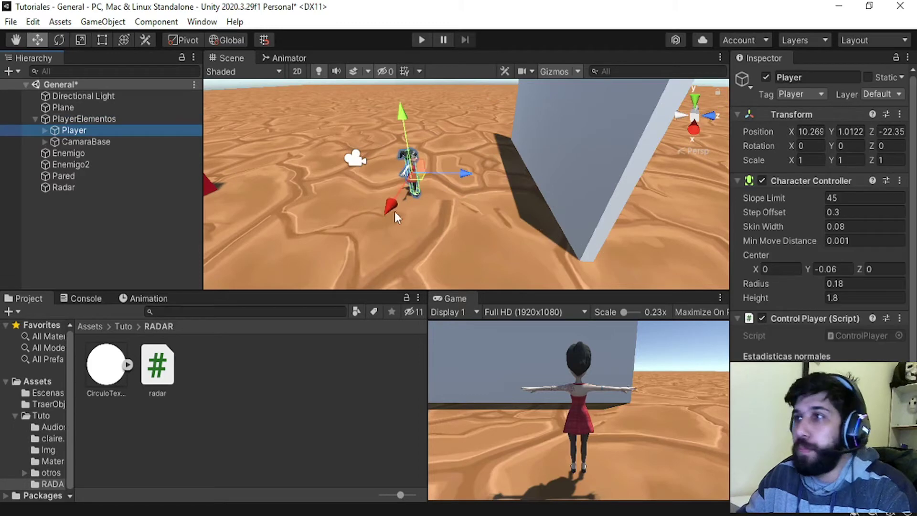
{"action": "scroll", "coordinate": [383, 218], "scroll_direction": "up", "scroll_amount": 3}
{"action": "mouse_move", "coordinate": [466, 225]}
{"action": "left_mouse_down", "text": "alt"}
{"action": "mouse_move", "coordinate": [389, 195]}
{"action": "mouse_move", "coordinate": [402, 168]}
{"action": "left_mouse_up", "text": "alt"}
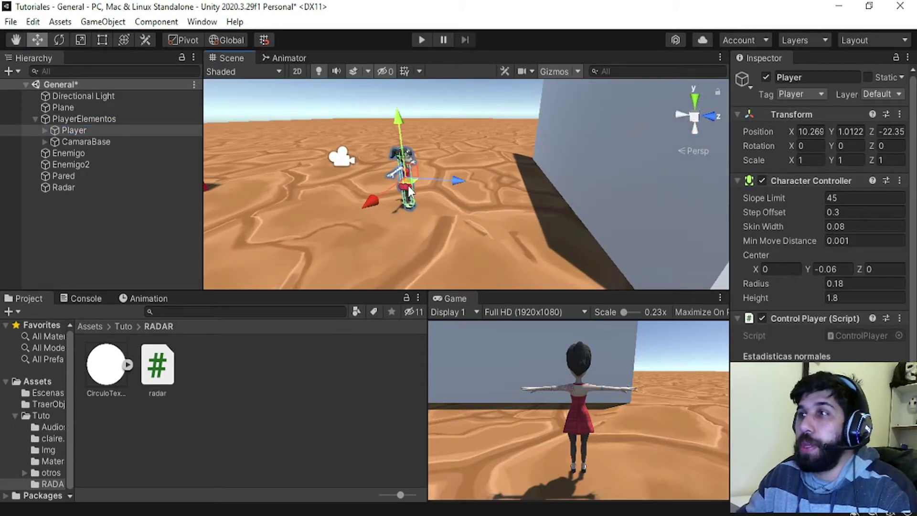
{"action": "left_click", "coordinate": [837, 134]}
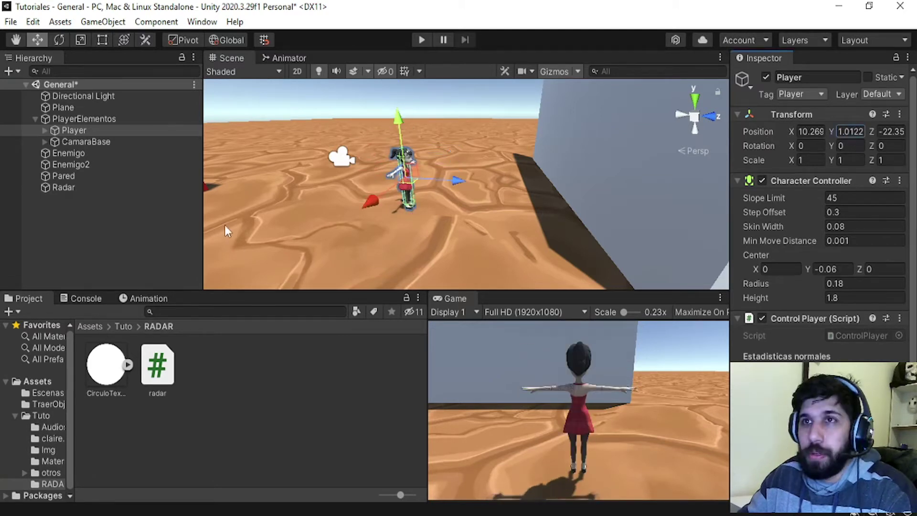
{"action": "left_click_drag", "start_coordinate": [831, 147], "coordinate": [855, 146]}
{"action": "mouse_move", "coordinate": [136, 156]}
{"action": "left_mouse_down"}
{"action": "mouse_move", "coordinate": [40, 169]}
{"action": "mouse_move", "coordinate": [94, 229]}
{"action": "mouse_move", "coordinate": [178, 203]}
{"action": "left_mouse_up"}
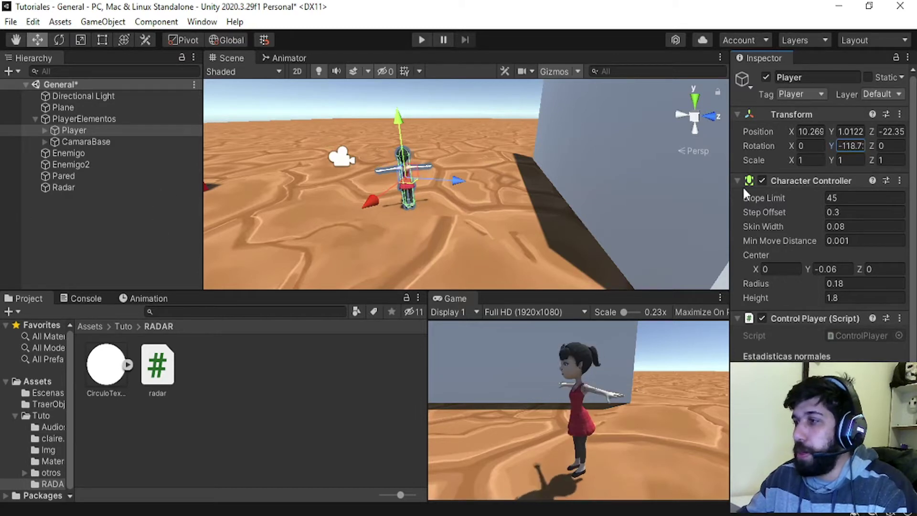
{"action": "mouse_move", "coordinate": [179, 203]}
{"action": "left_mouse_down"}
{"action": "mouse_move", "coordinate": [2, 221]}
{"action": "mouse_move", "coordinate": [662, 136]}
{"action": "left_mouse_up"}
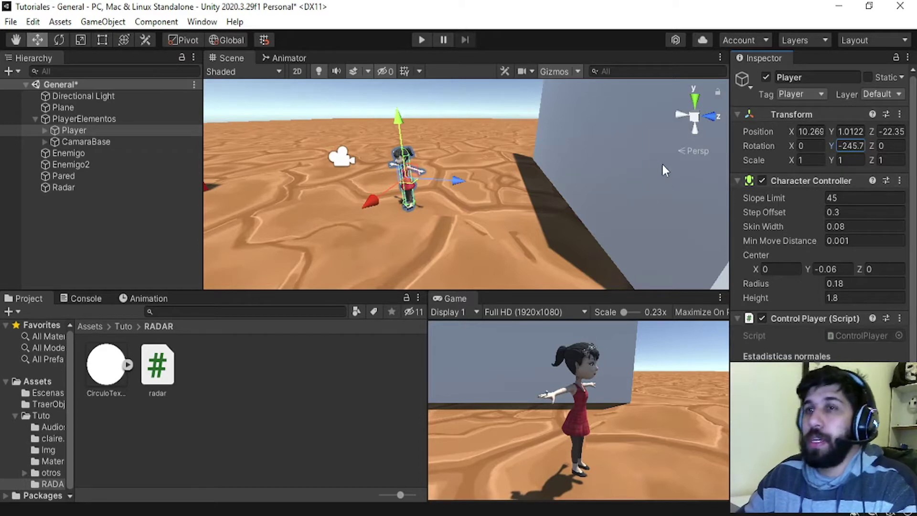
{"action": "type", "text": "0"}
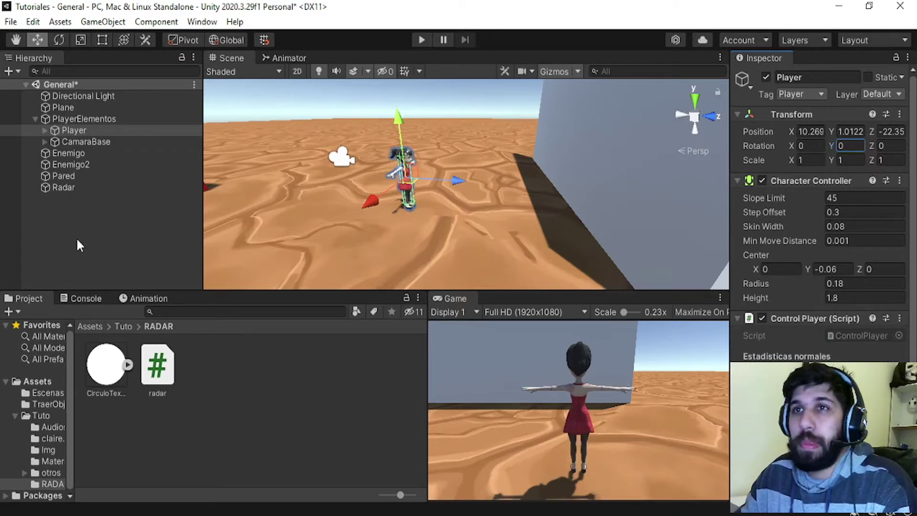
{"action": "left_click", "coordinate": [77, 243]}
{"action": "key", "text": "alt+Tab"}
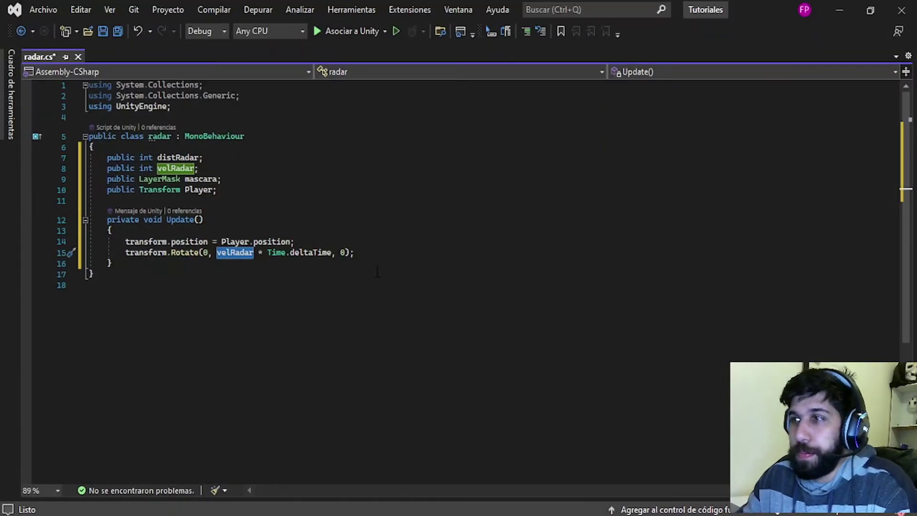
Step: Declare a RaycastHit hit below the Rotate line in Update
{"action": "key", "text": "End"}
{"action": "key", "text": "Return"}
{"action": "key", "text": "Return"}
{"action": "type", "text": "Ray"}
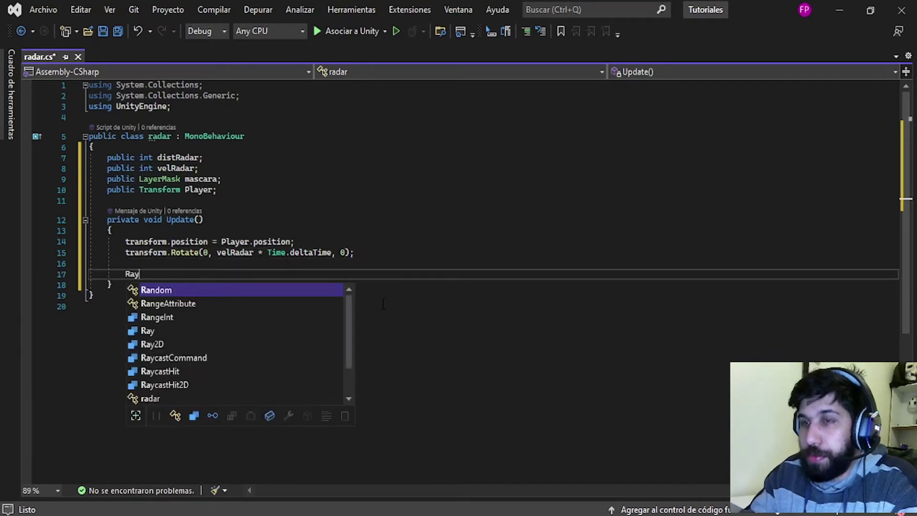
{"action": "type", "text": "cast"}
{"action": "key", "text": "Down"}
{"action": "key", "text": "Down"}
{"action": "key", "text": "Down"}
{"action": "key", "text": "Tab"}
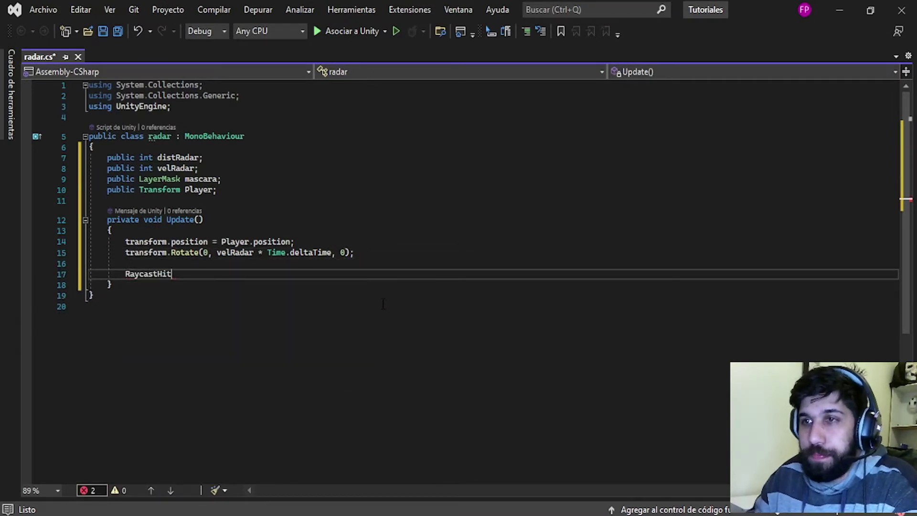
{"action": "type", "text": " hit"}
{"action": "key", "text": "Escape"}
{"action": "type", "text": ";"}
{"action": "key", "text": "Return"}
Step: Write if(Physics.Raycast(transform.position, transform.forward, out hit, distRadar, mascara))
{"action": "type", "text": "if("}
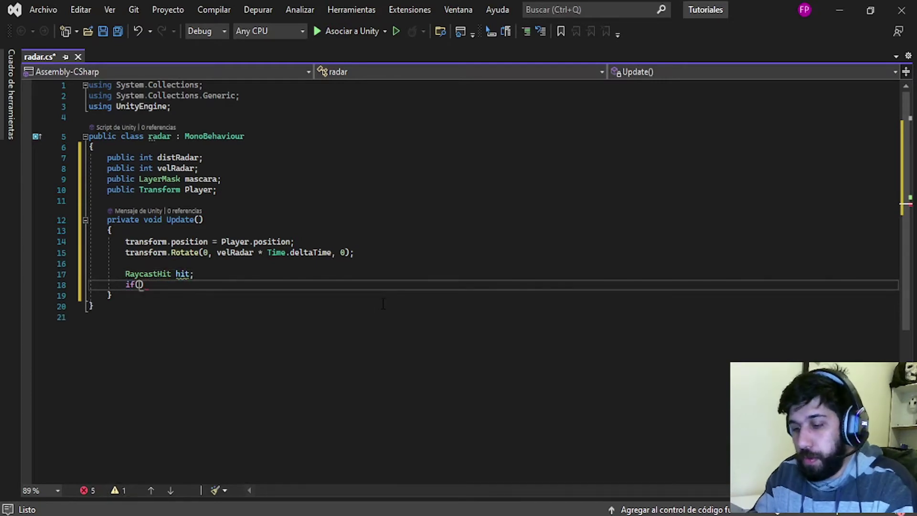
{"action": "type", "text": "physc"}
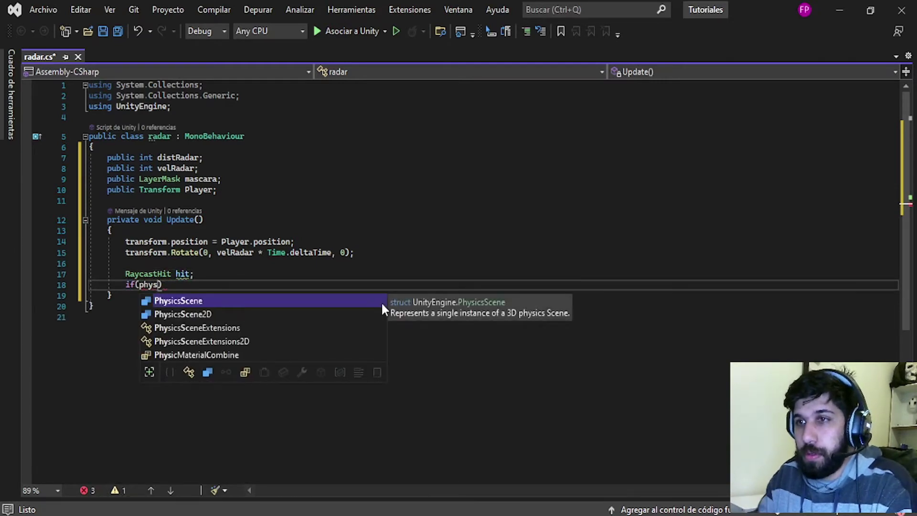
{"action": "key", "text": "BackSpace"}
{"action": "type", "text": "i"}
{"action": "key", "text": "Tab"}
{"action": "type", "text": "raycast"}
{"action": "key", "text": "Tab"}
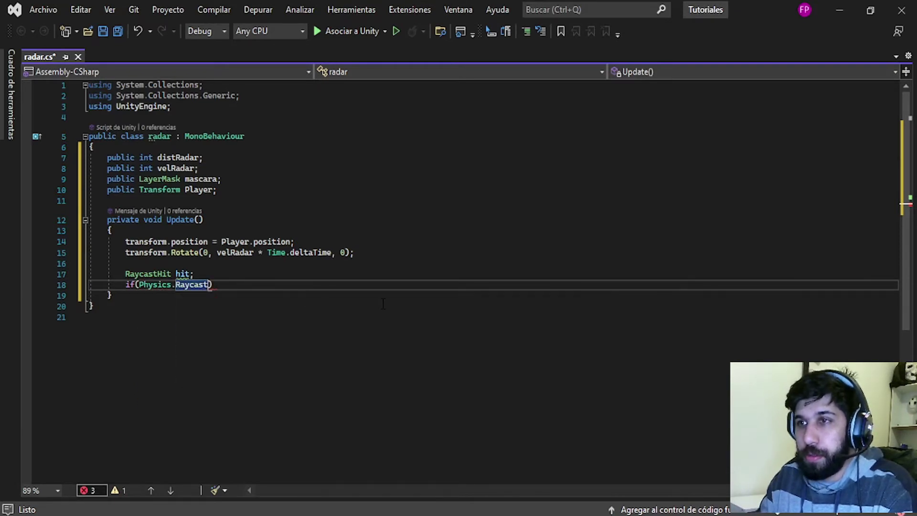
{"action": "type", "text": "(t"}
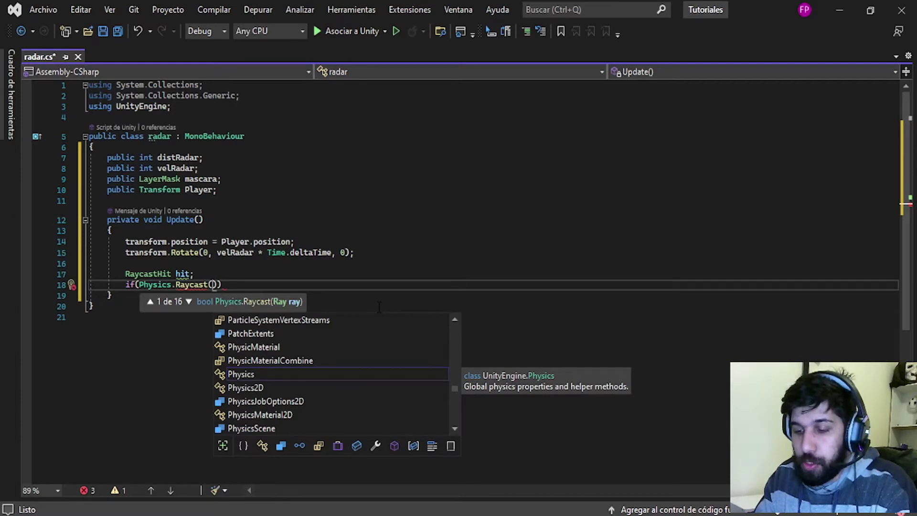
{"action": "type", "text": "rans"}
{"action": "key", "text": "Tab"}
{"action": "type", "text": ".pos"}
{"action": "key", "text": "Tab"}
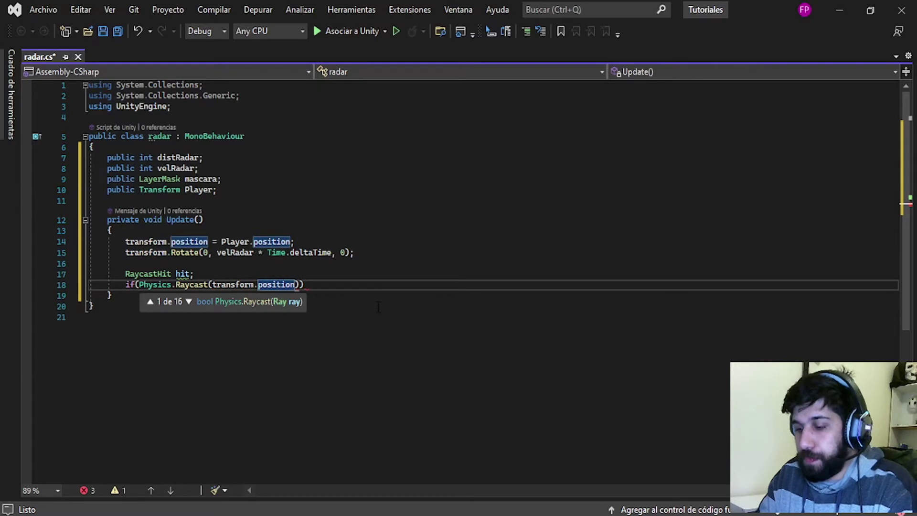
{"action": "type", "text": ","}
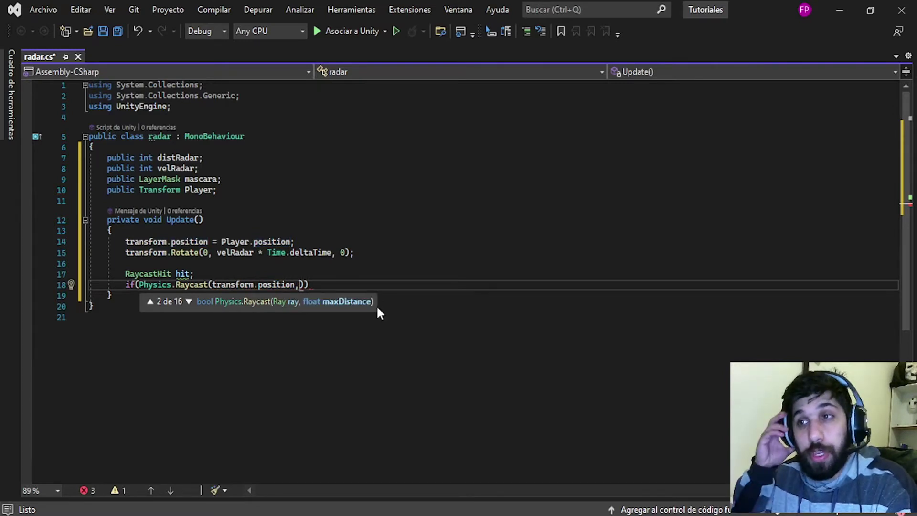
{"action": "type", "text": "tr"}
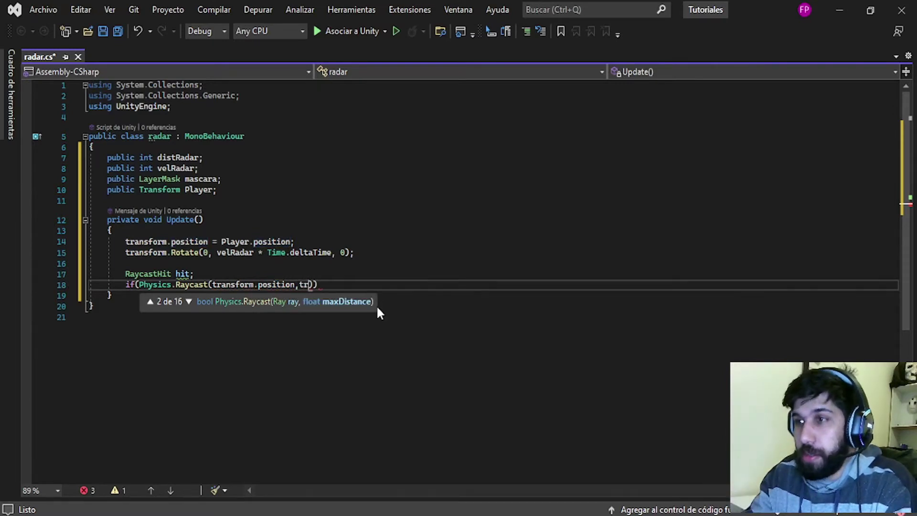
{"action": "type", "text": "ansform"}
{"action": "type", "text": ".forward, out hit, dista"}
{"action": "key", "text": "BackSpace"}
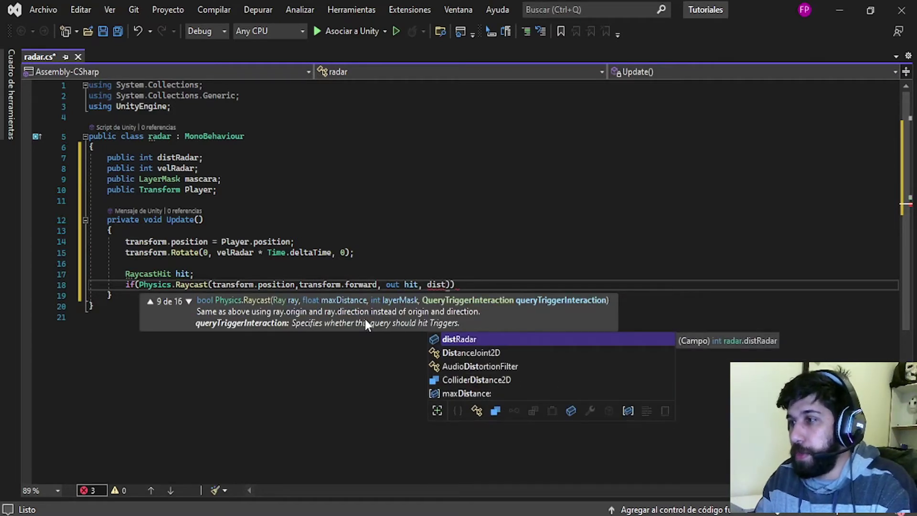
{"action": "key", "text": "Tab"}
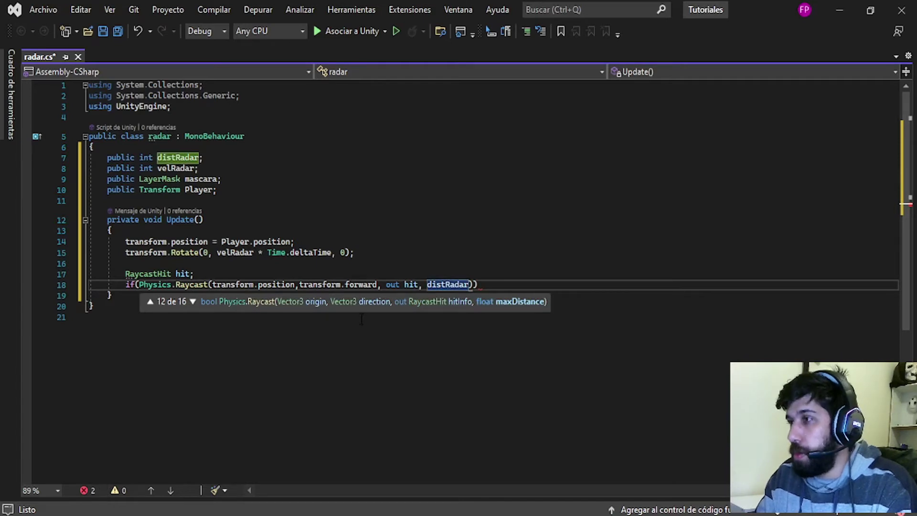
{"action": "type", "text": ", "}
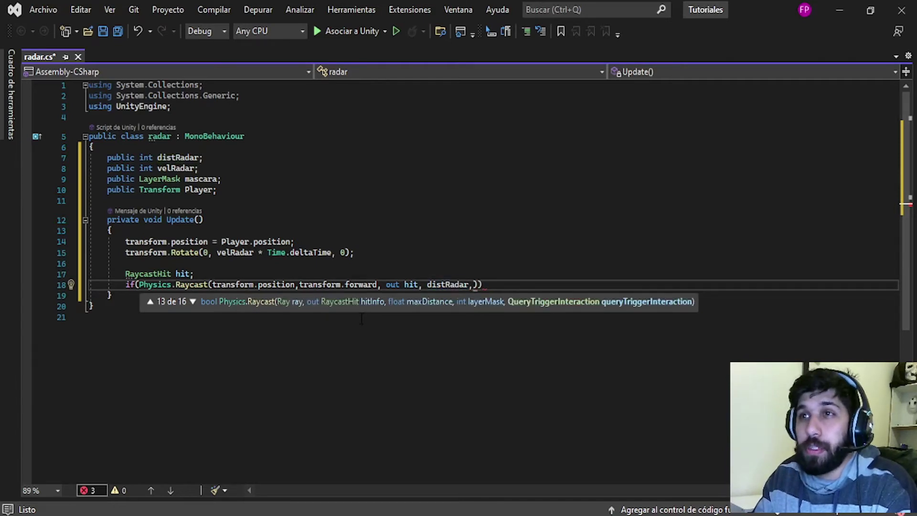
{"action": "type", "text": "mascara"}
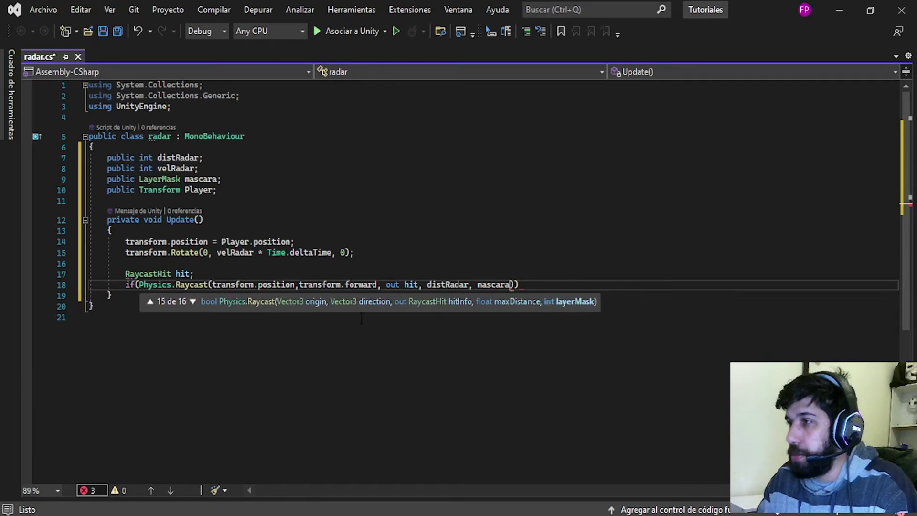
{"action": "type", "text": ")"}
Step: Give the Raycast if statement an empty body and tidy the blank lines after it
{"action": "key", "text": "Return"}
{"action": "type", "text": "{"}
{"action": "key", "text": "Return"}
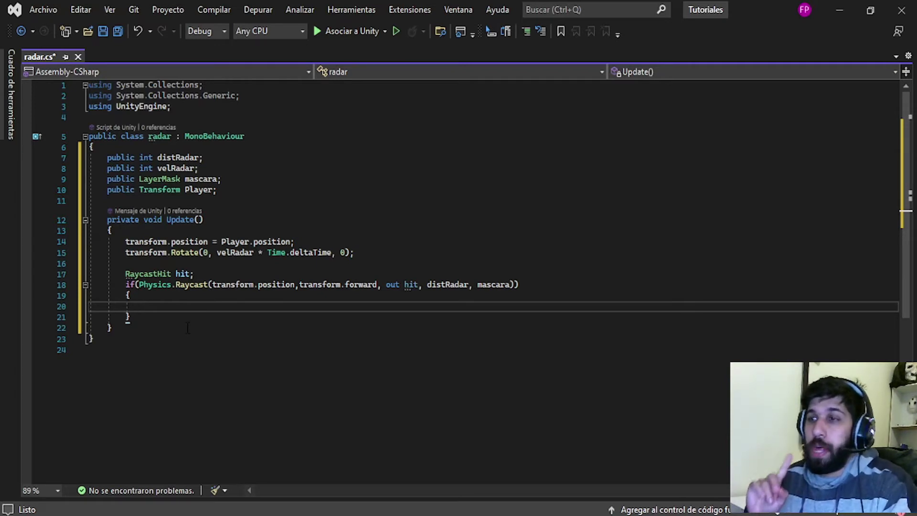
{"action": "left_click", "coordinate": [180, 333]}
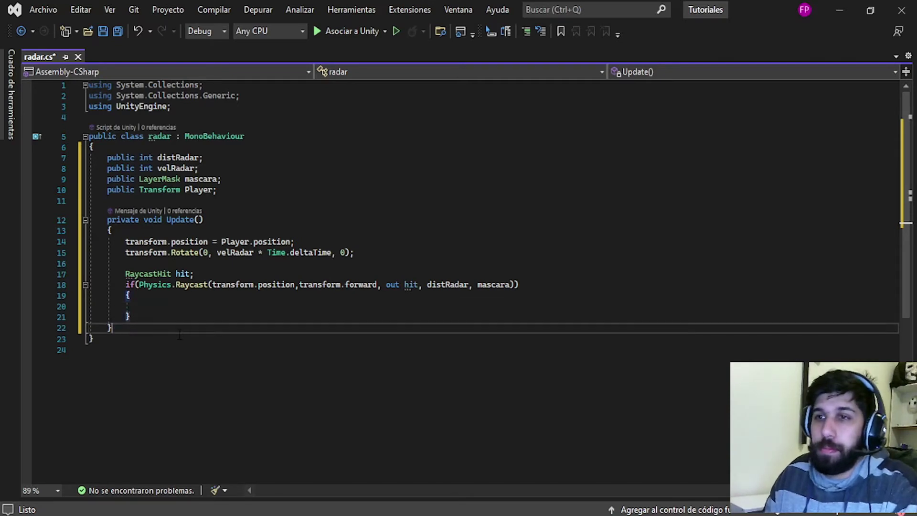
{"action": "key", "text": "Return"}
{"action": "key", "text": "Return"}
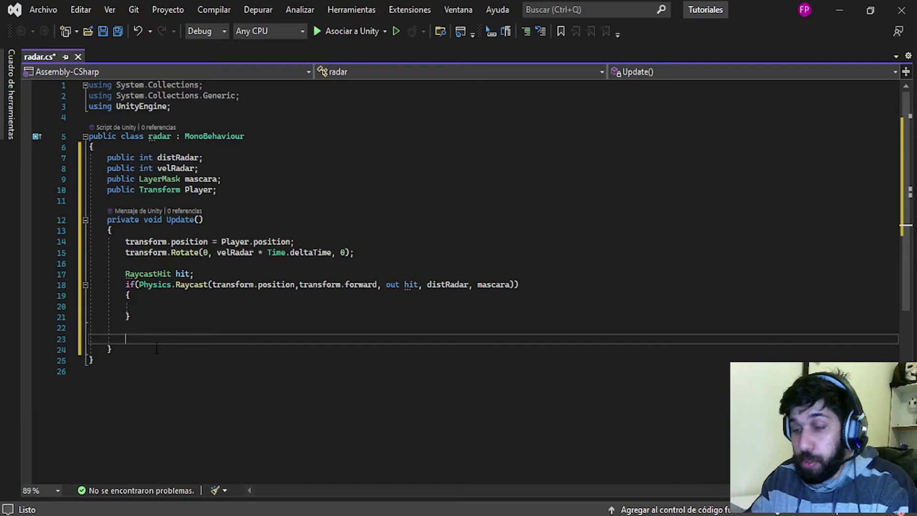
{"action": "key", "text": "BackSpace"}
{"action": "key", "text": "BackSpace"}
Step: Add an OnDrawGizmos method below Update that sets Gizmos.color to Color.red
{"action": "key", "text": "Down"}
{"action": "key", "text": "Return"}
{"action": "key", "text": "Return"}
{"action": "type", "text": "pri"}
{"action": "key", "text": "BackSpace"}
{"action": "key", "text": "BackSpace"}
{"action": "key", "text": "BackSpace"}
{"action": "type", "text": "void"}
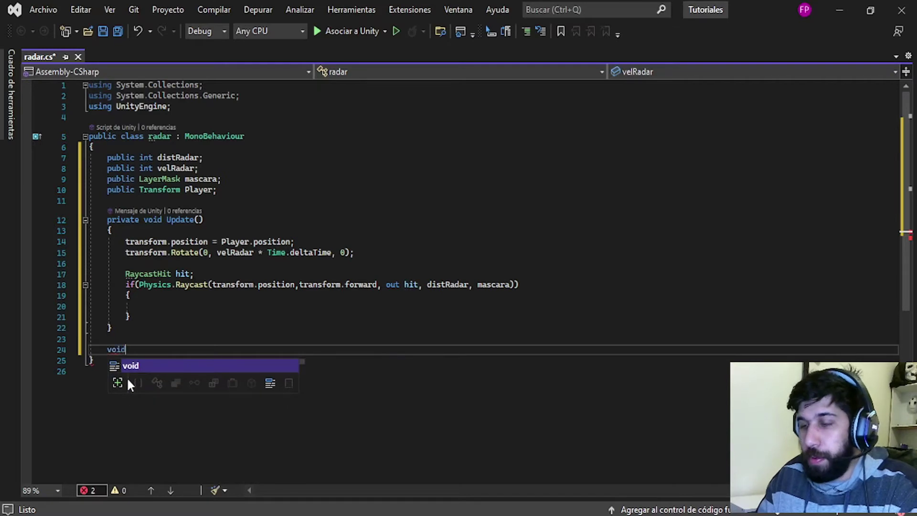
{"action": "type", "text": " ondraw"}
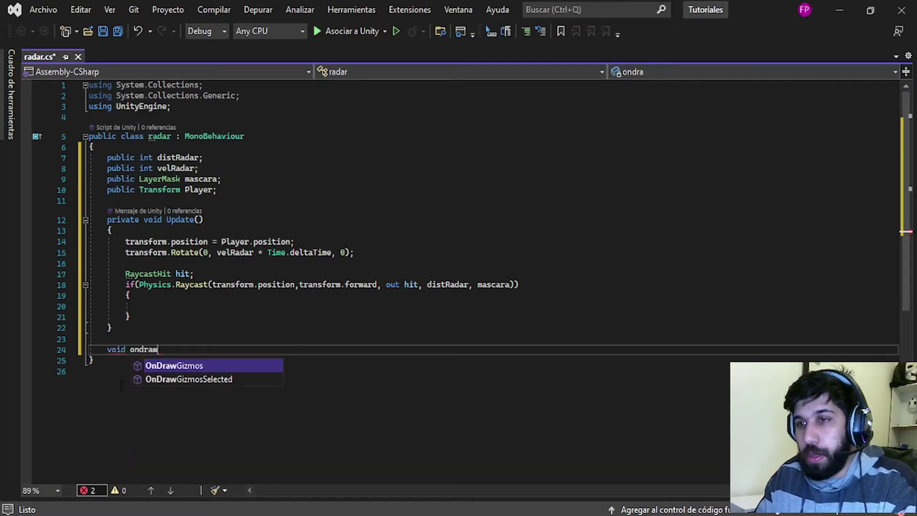
{"action": "key", "text": "Return"}
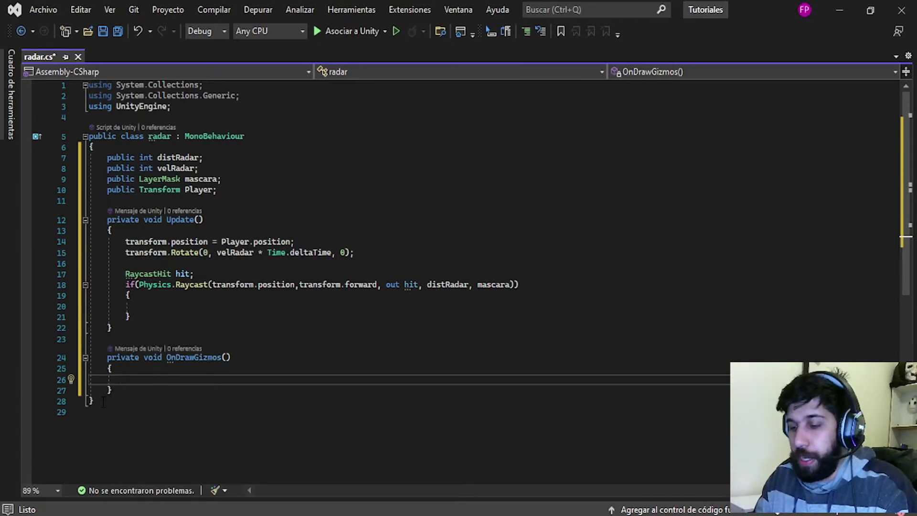
{"action": "type", "text": "gizmo"}
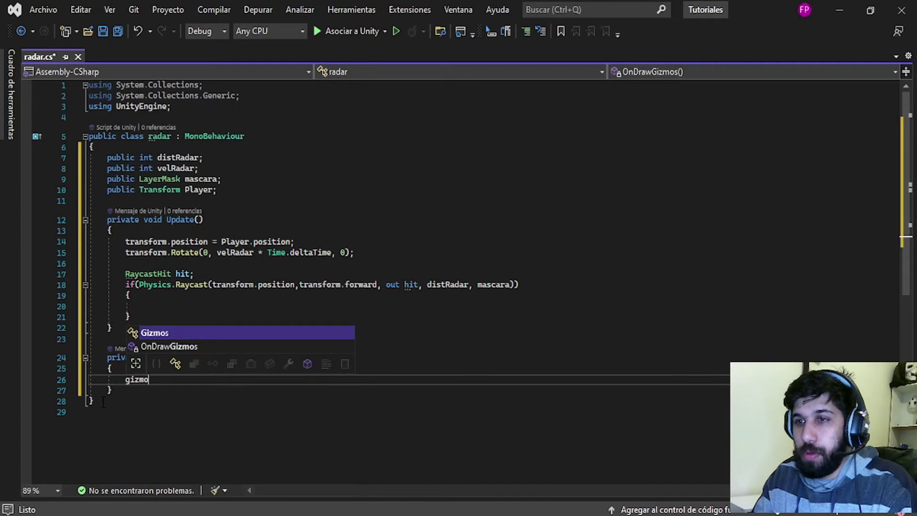
{"action": "key", "text": "Tab"}
{"action": "type", "text": ".color = color."}
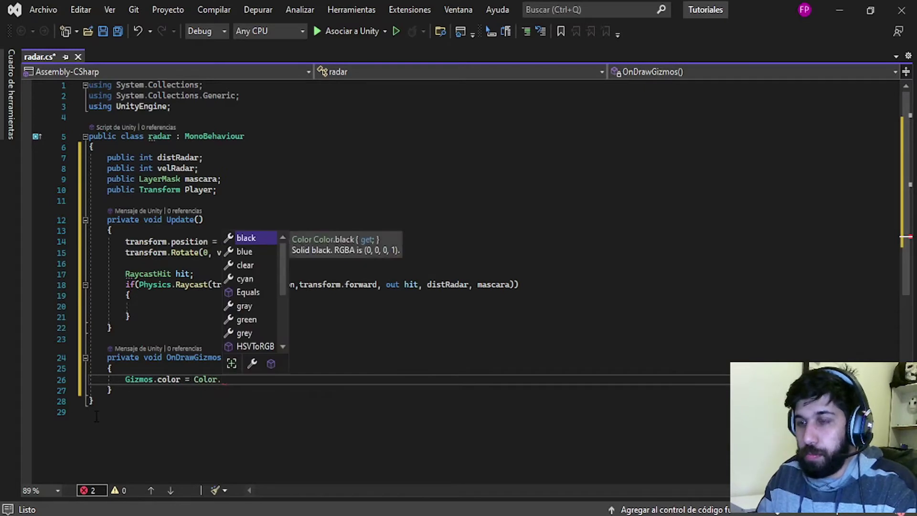
{"action": "type", "text": "r"}
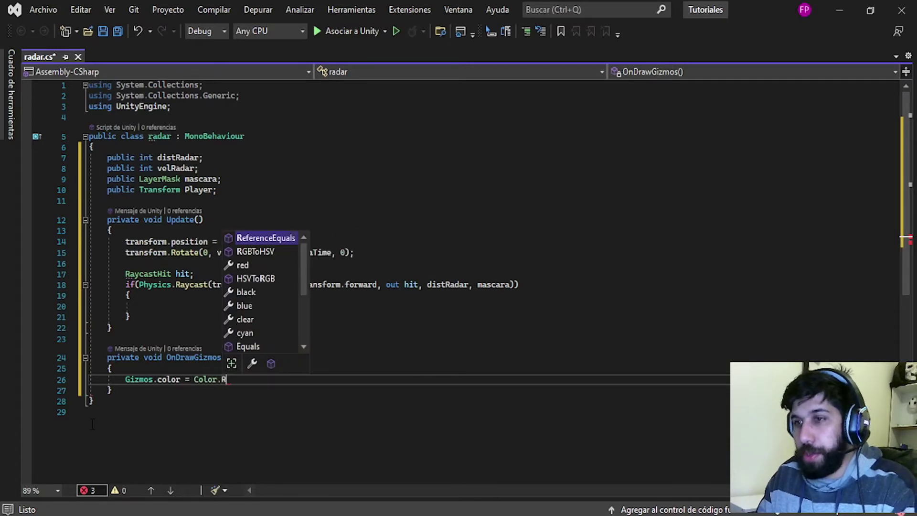
{"action": "type", "text": "ed"}
{"action": "key", "text": "Escape"}
{"action": "type", "text": ";"}
{"action": "key", "text": "Return"}
Step: Add Gizmos.DrawRay(transform.position, transform.forward * distRadar); to the gizmo method
{"action": "type", "text": "gizmo"}
{"action": "key", "text": "Tab"}
{"action": "type", "text": ".draw"}
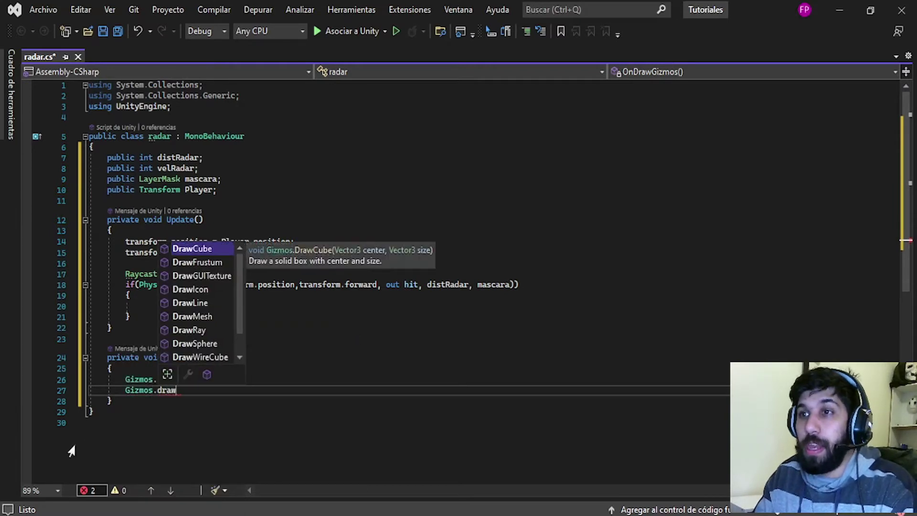
{"action": "type", "text": "r"}
{"action": "key", "text": "Tab"}
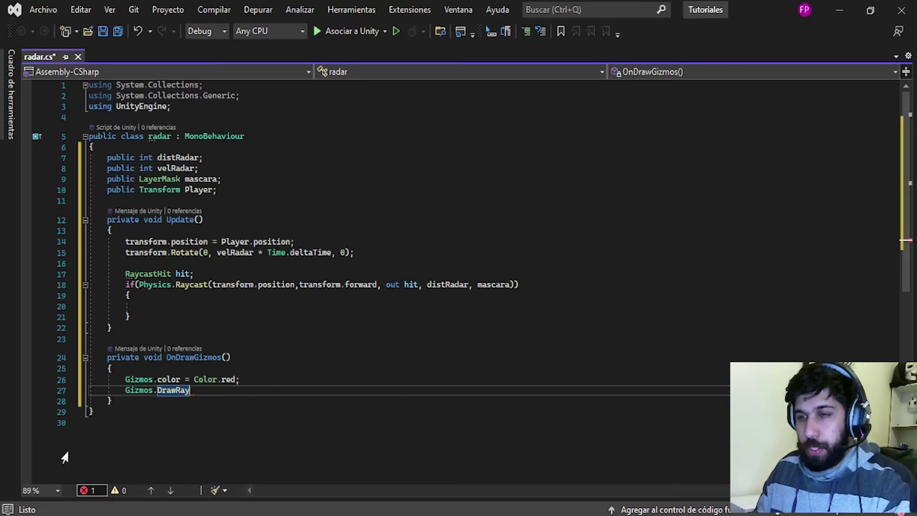
{"action": "type", "text": "(trans"}
{"action": "key", "text": "Tab"}
{"action": "type", "text": ".pos"}
{"action": "key", "text": "Tab"}
{"action": "type", "text": ", "}
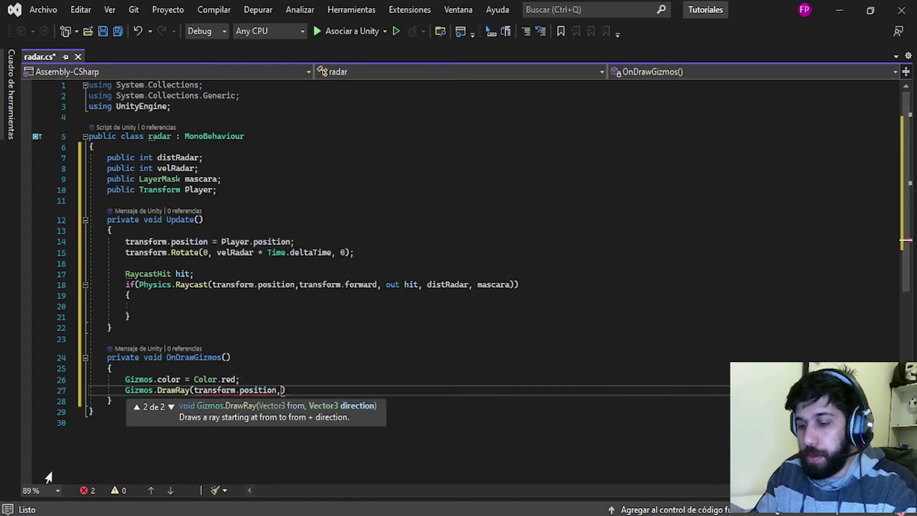
{"action": "type", "text": "transform"}
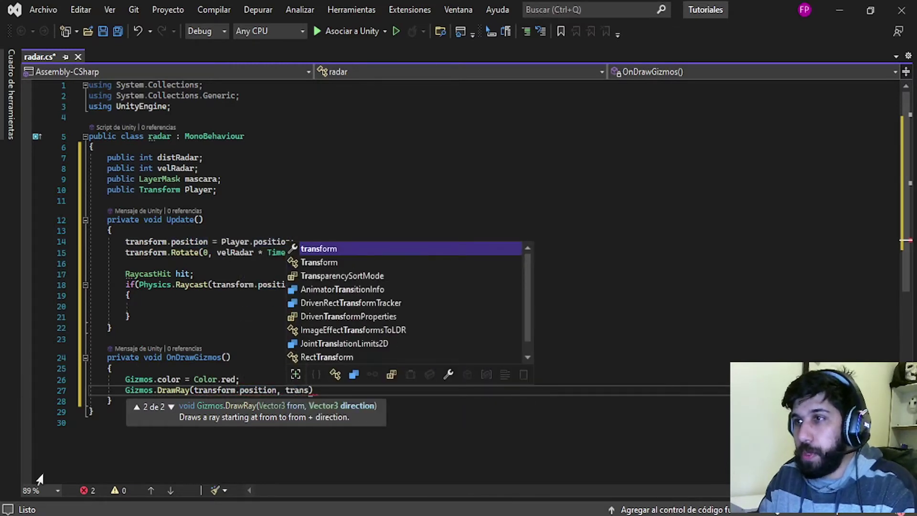
{"action": "type", "text": ".forw"}
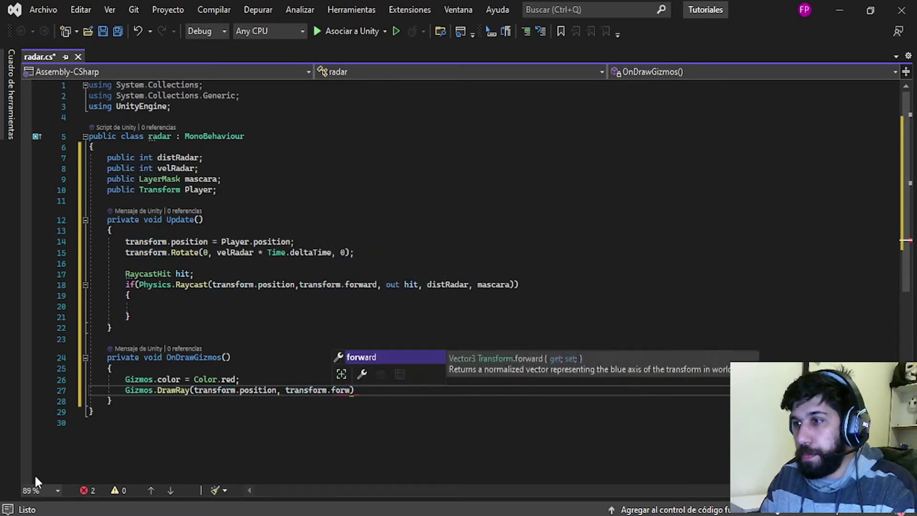
{"action": "key", "text": "Tab"}
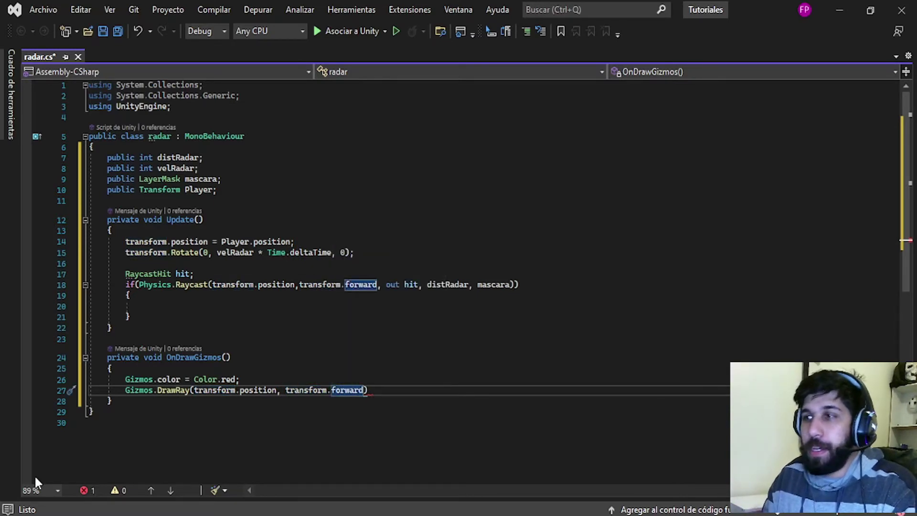
{"action": "type", "text": "*"}
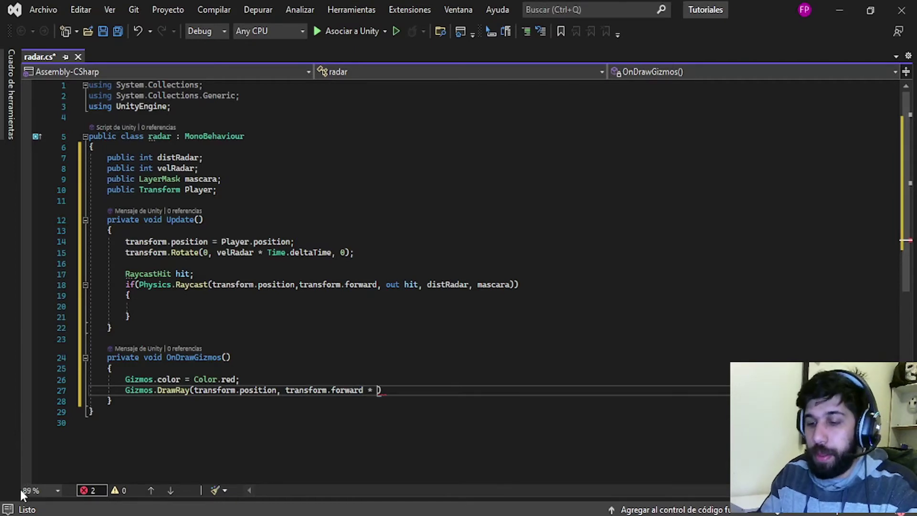
{"action": "type", "text": "distra"}
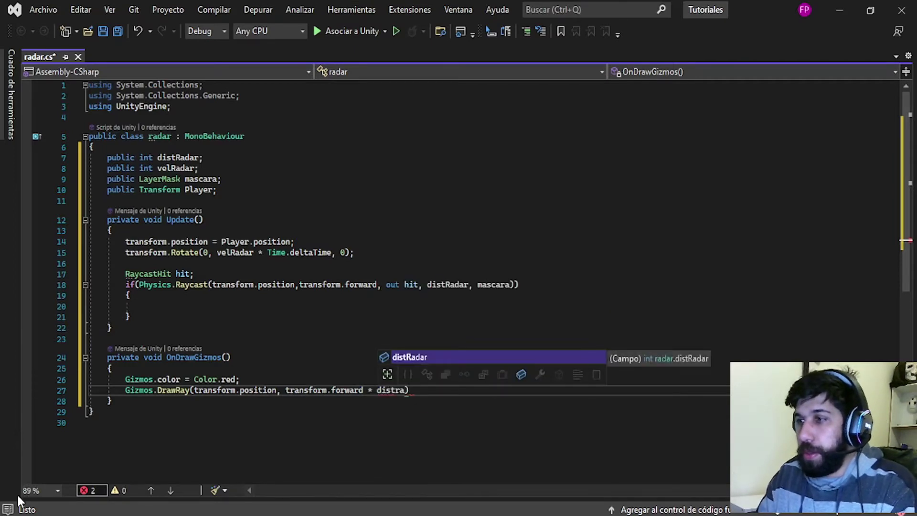
{"action": "type", "text": ");"}
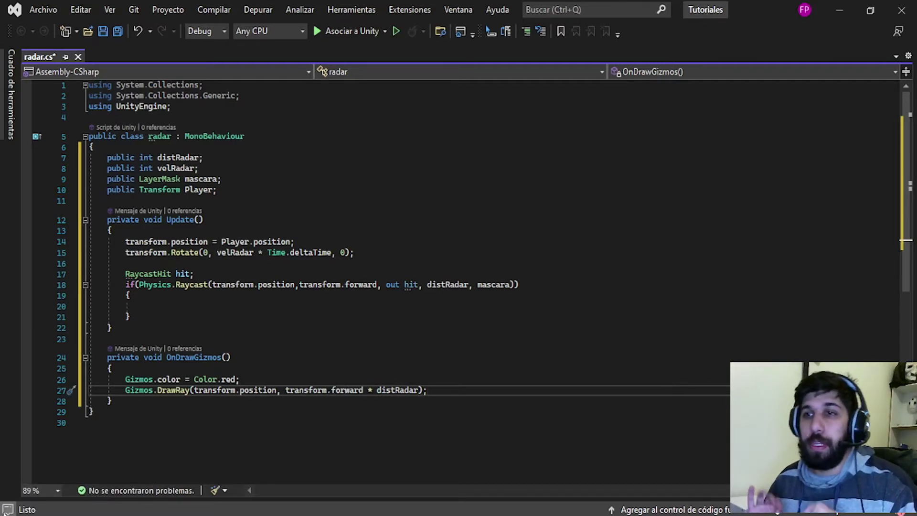
Step: Save the radar script and switch back to Unity
{"action": "left_click", "coordinate": [270, 305]}
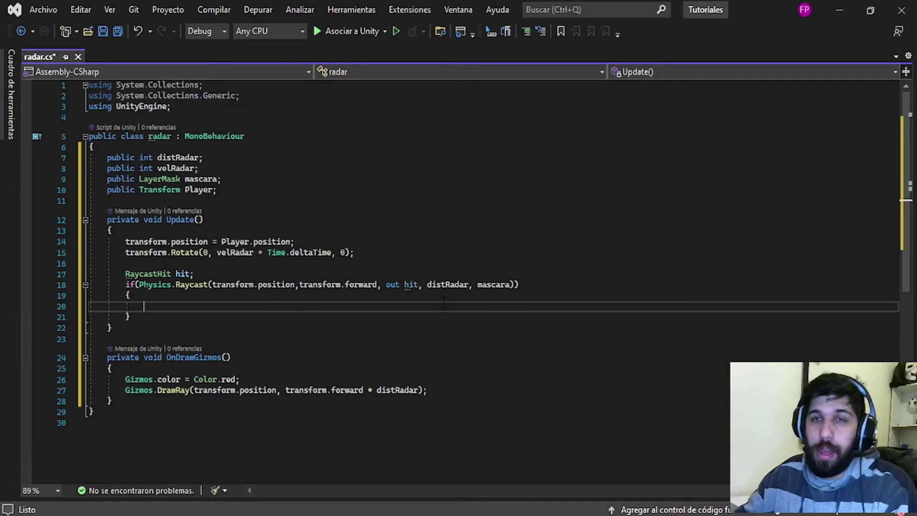
{"action": "left_click", "coordinate": [101, 32]}
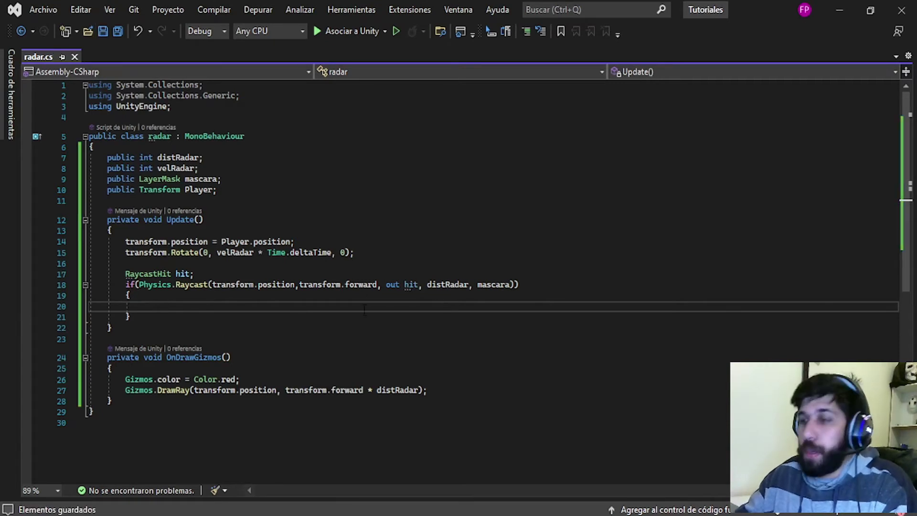
{"action": "key", "text": "alt+Tab"}
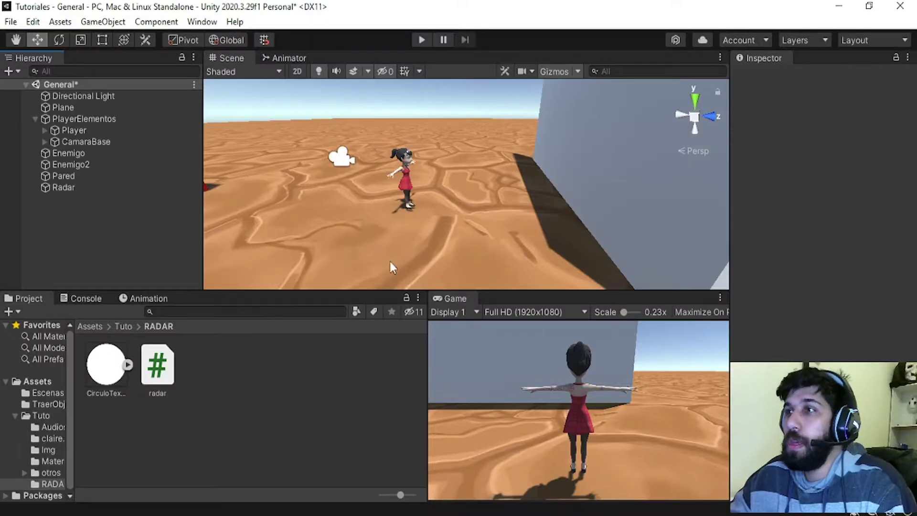
Step: Drag the radar script onto Radar, set Dist Radar to 10, and orbit to see the red ray
{"action": "left_click", "coordinate": [57, 188]}
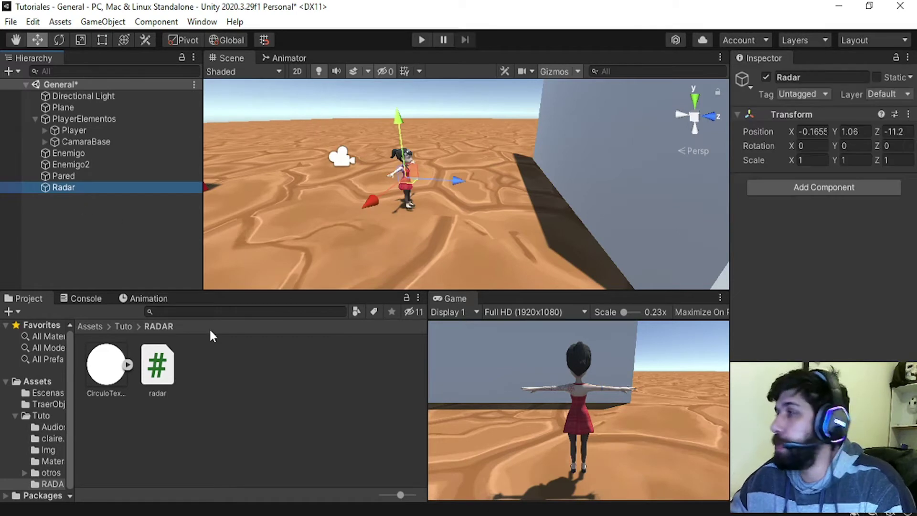
{"action": "left_click_drag", "start_coordinate": [157, 368], "coordinate": [748, 330]}
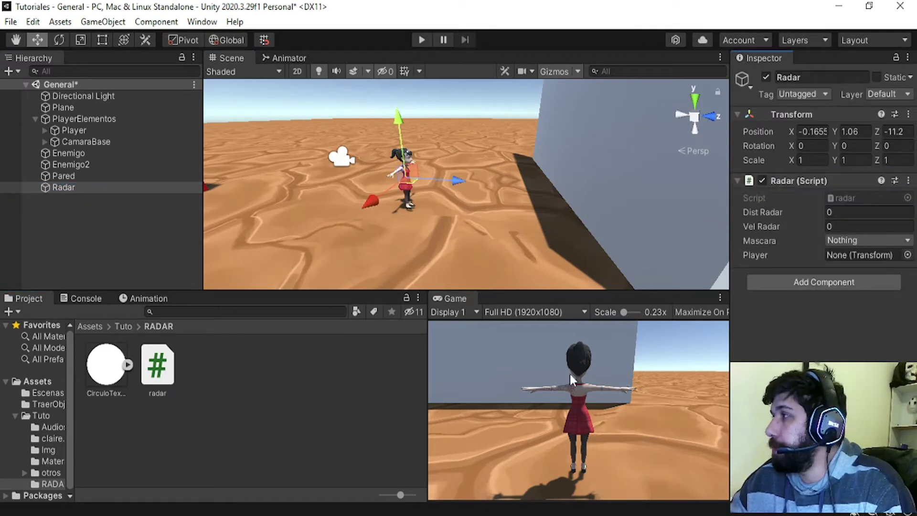
{"action": "left_click", "coordinate": [764, 213]}
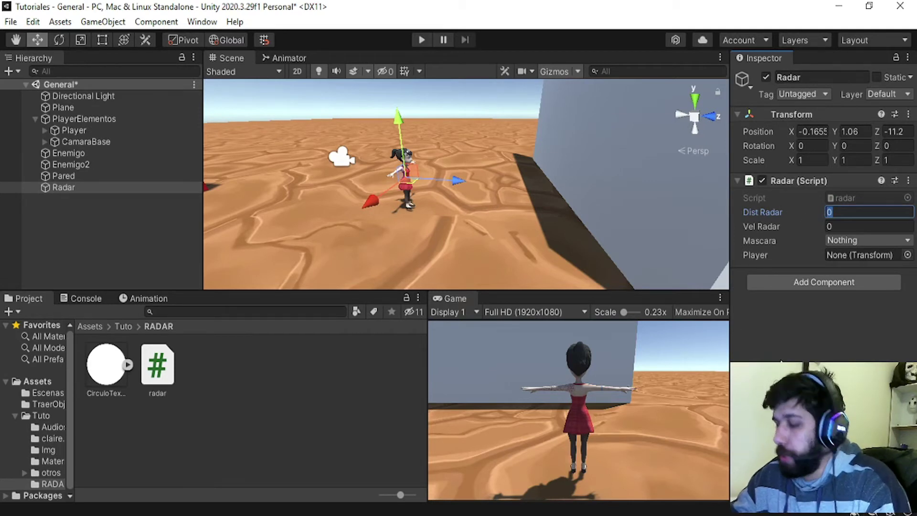
{"action": "type", "text": "10"}
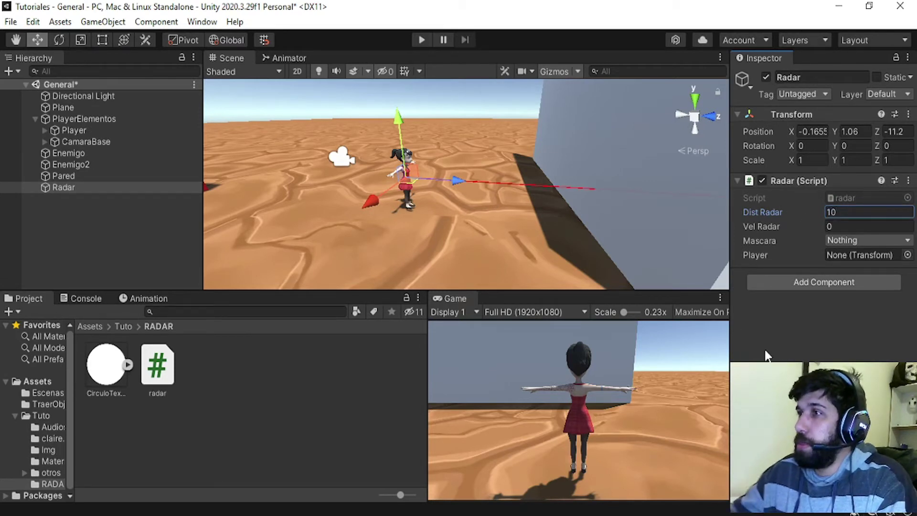
{"action": "left_click_drag", "start_coordinate": [634, 249], "coordinate": [572, 212], "text": "alt"}
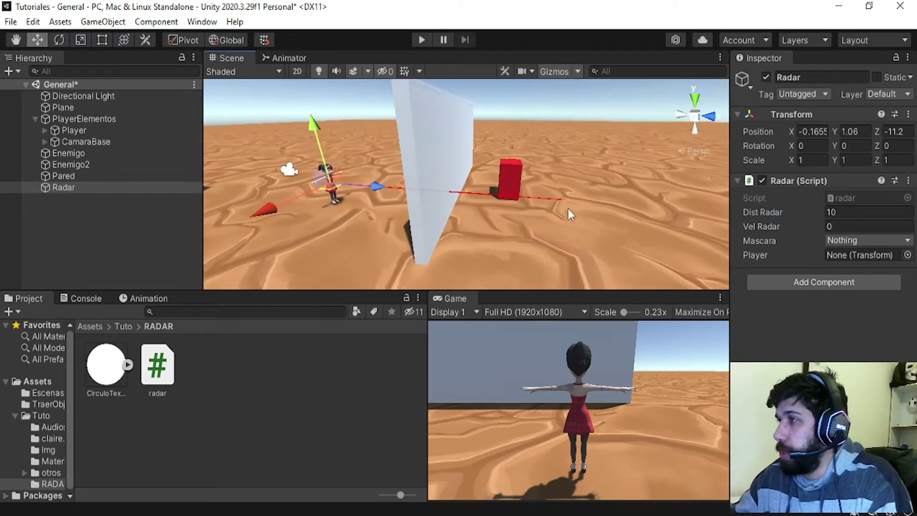
{"action": "mouse_move", "coordinate": [533, 221]}
{"action": "left_mouse_down", "text": "alt"}
{"action": "mouse_move", "coordinate": [503, 213]}
{"action": "mouse_move", "coordinate": [403, 221]}
{"action": "mouse_move", "coordinate": [589, 258]}
{"action": "mouse_move", "coordinate": [528, 171]}
{"action": "left_mouse_up", "text": "alt"}
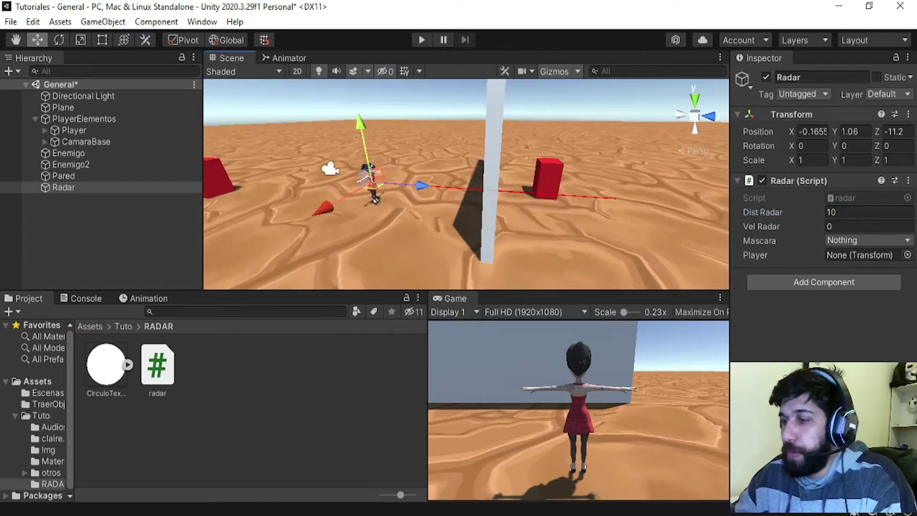
{"action": "key", "text": "alt+Tab"}
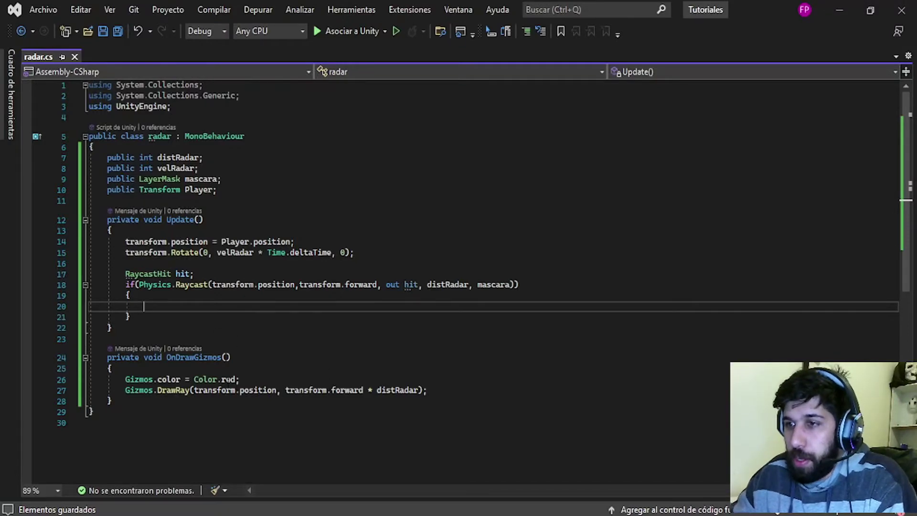
{"action": "left_click", "coordinate": [234, 379]}
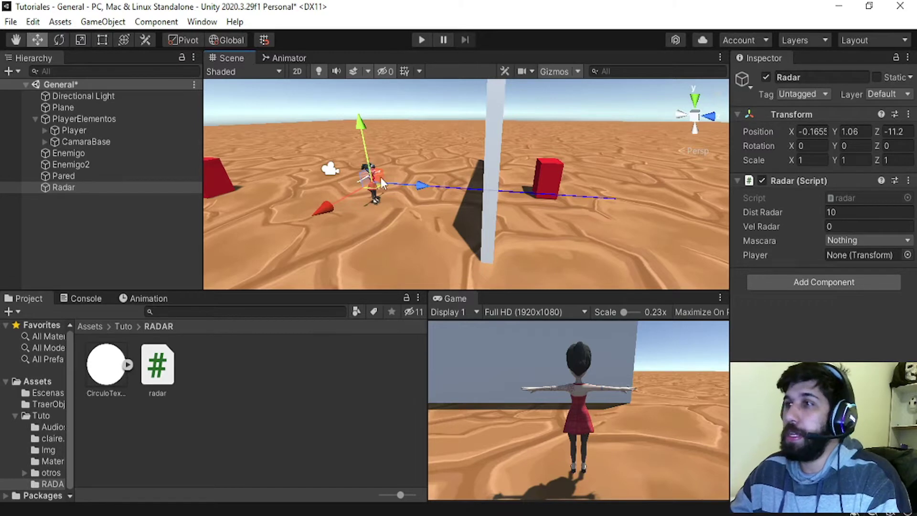
{"action": "left_click", "coordinate": [852, 227]}
{"action": "type", "text": "-5"}
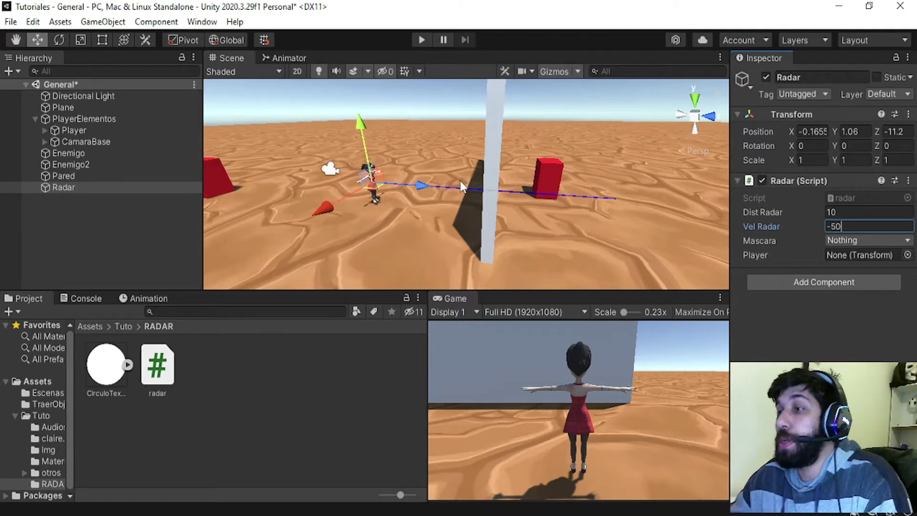
{"action": "right_click_drag", "start_coordinate": [396, 162], "coordinate": [514, 210]}
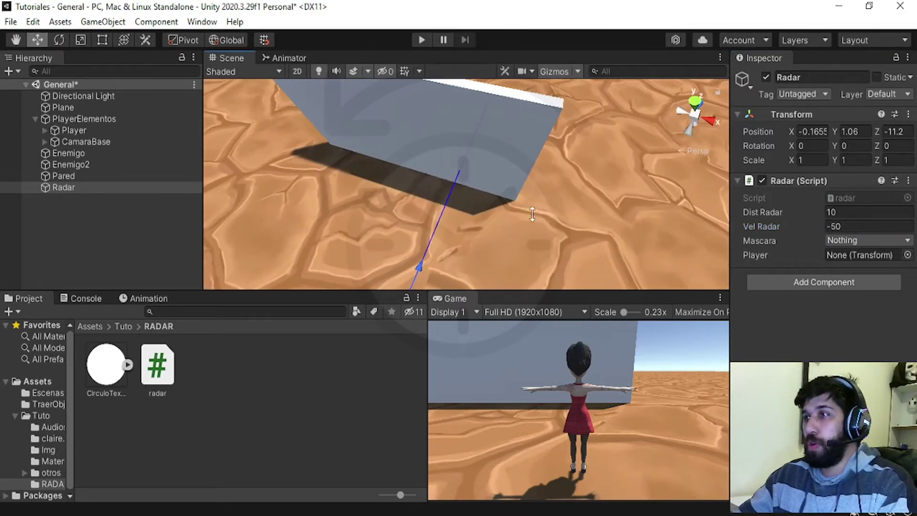
{"action": "key", "text": "e"}
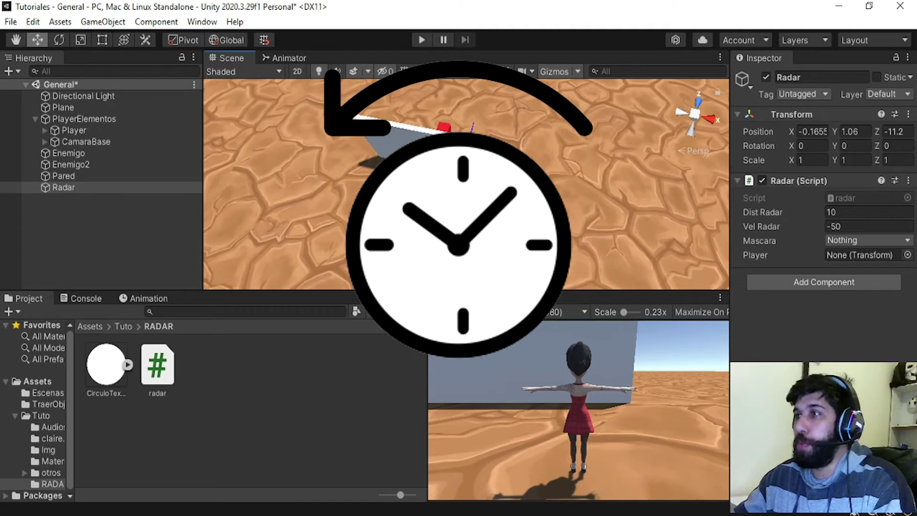
{"action": "left_click_drag", "start_coordinate": [493, 274], "coordinate": [371, 114]}
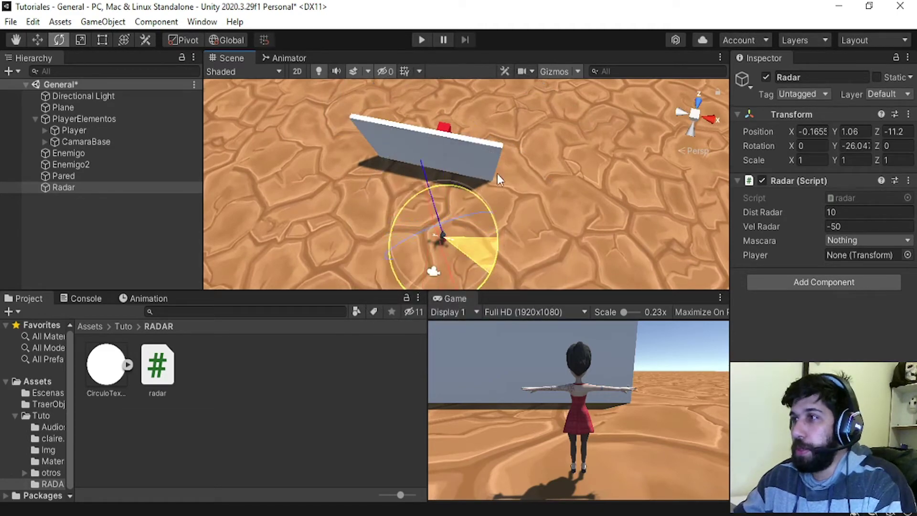
{"action": "left_click_drag", "start_coordinate": [493, 274], "coordinate": [501, 229]}
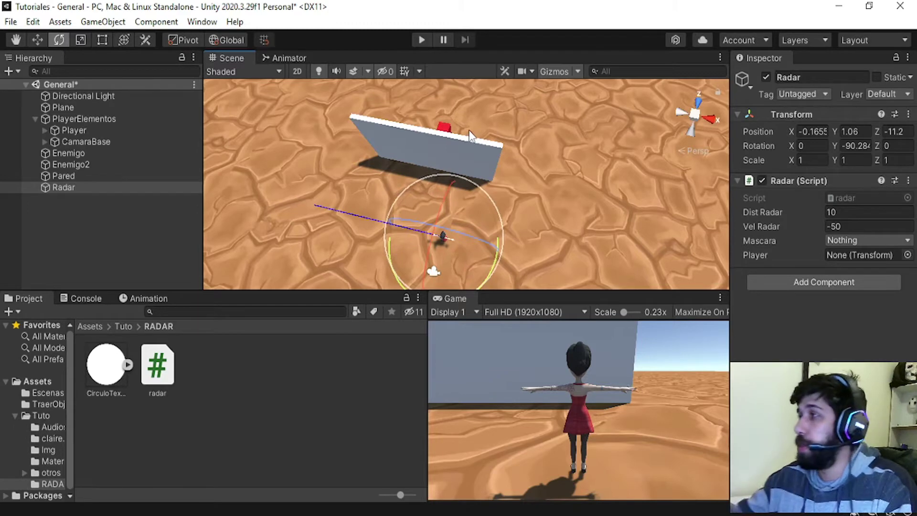
{"action": "left_click", "coordinate": [863, 226]}
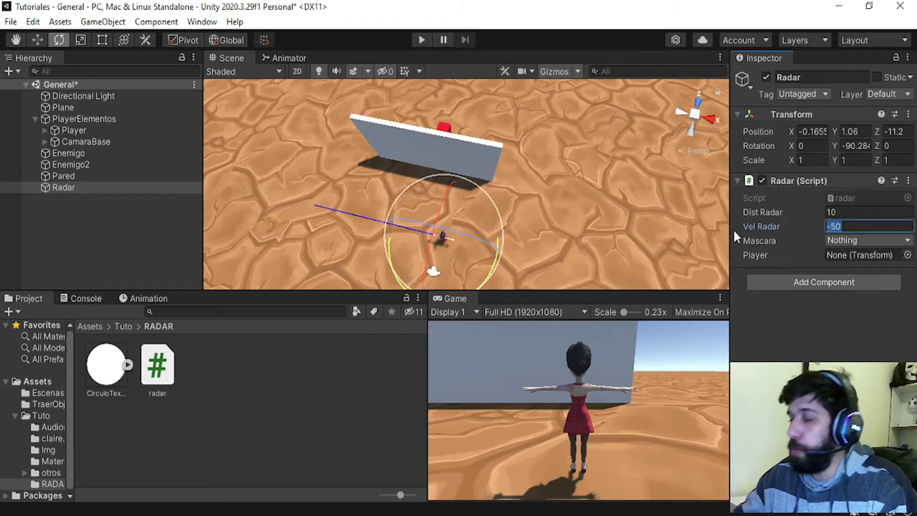
{"action": "key", "text": "ctrl+z"}
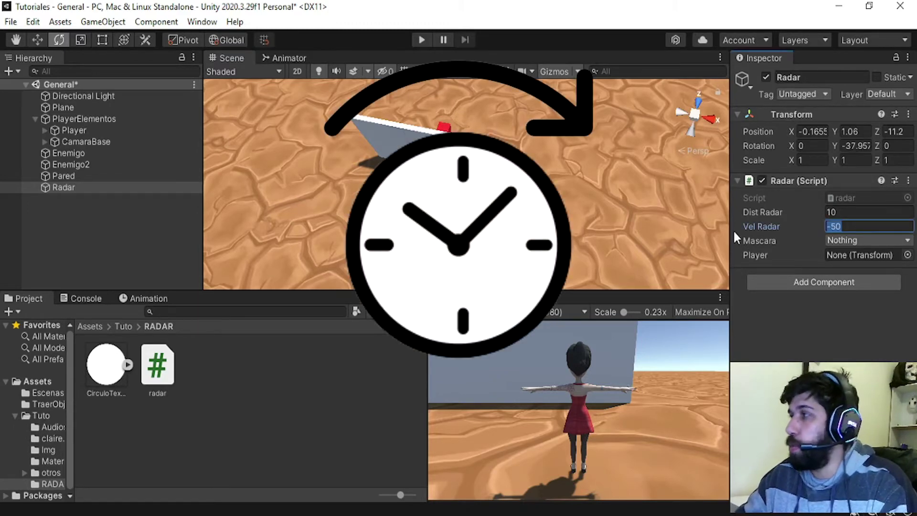
{"action": "key", "text": "ctrl+z"}
{"action": "left_click_drag", "start_coordinate": [495, 217], "coordinate": [392, 426]}
{"action": "key", "text": "ctrl+z"}
{"action": "left_click", "coordinate": [738, 229]}
{"action": "type", "text": "0"}
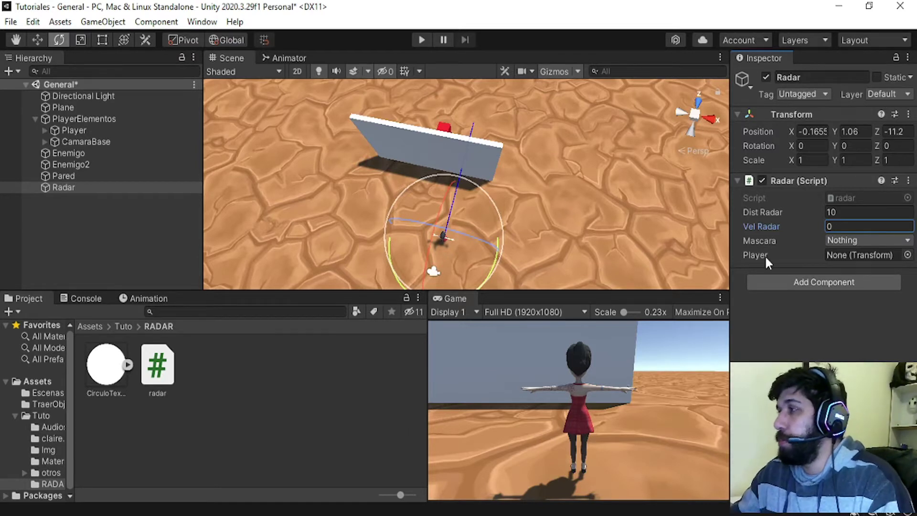
Step: Look at the Mascara layer mask choices without changing them, then orbit toward the cubes
{"action": "left_click", "coordinate": [834, 241]}
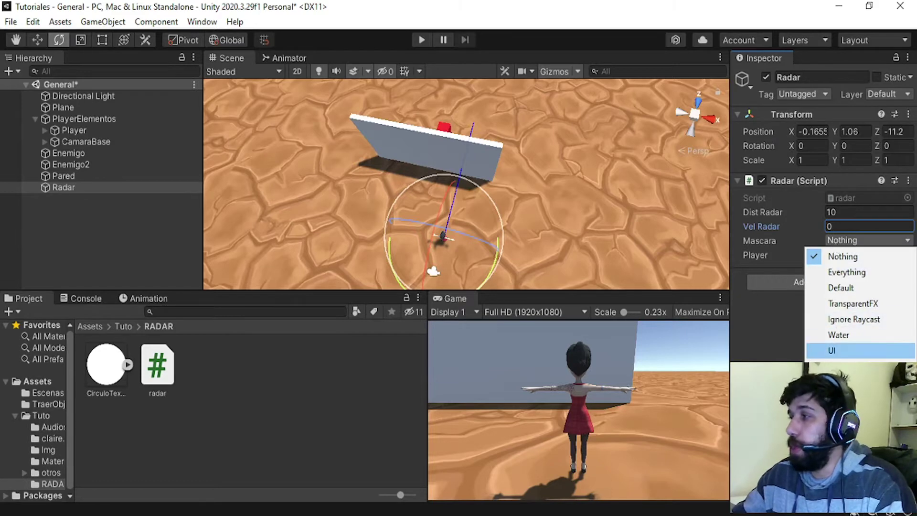
{"action": "key", "text": "Escape"}
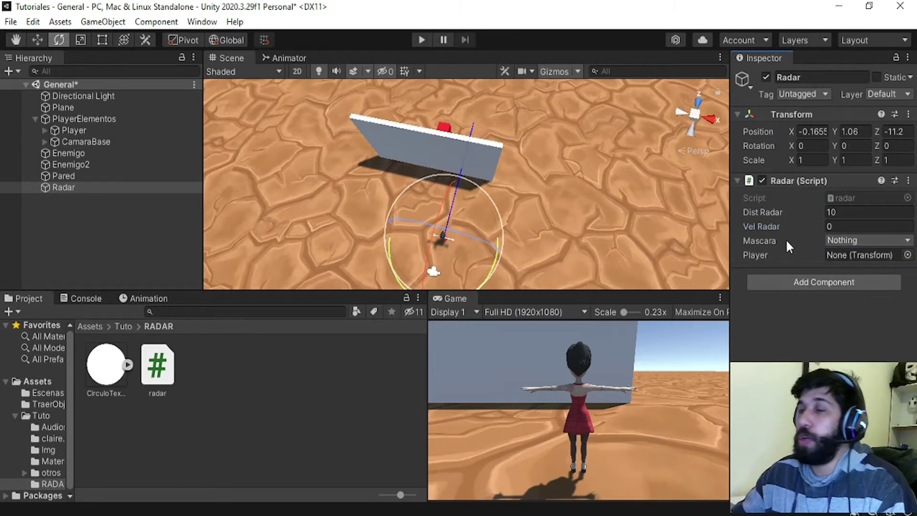
{"action": "left_click_drag", "start_coordinate": [567, 186], "coordinate": [435, 134], "text": "alt"}
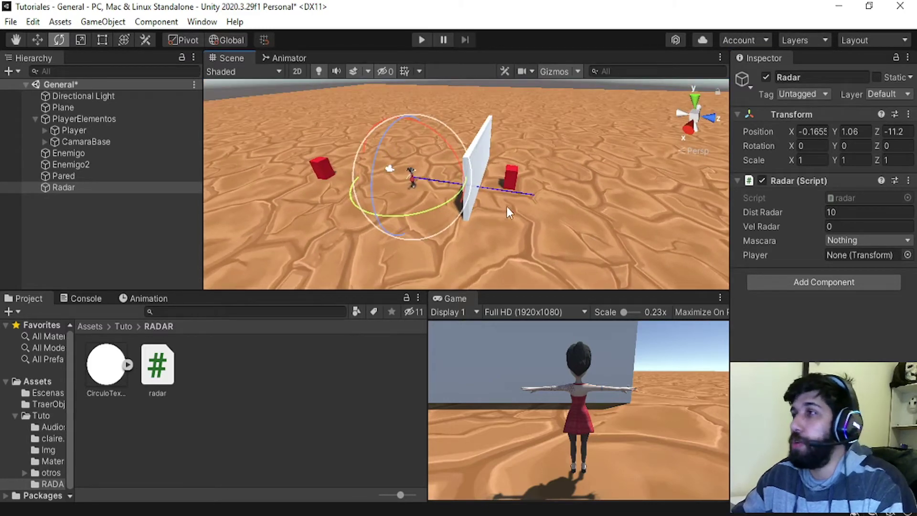
{"action": "scroll", "coordinate": [506, 205], "scroll_direction": "up", "scroll_amount": 2}
Step: From the Enemigo cube, create User Layer 6 named detectaRadar
{"action": "left_click", "coordinate": [526, 179]}
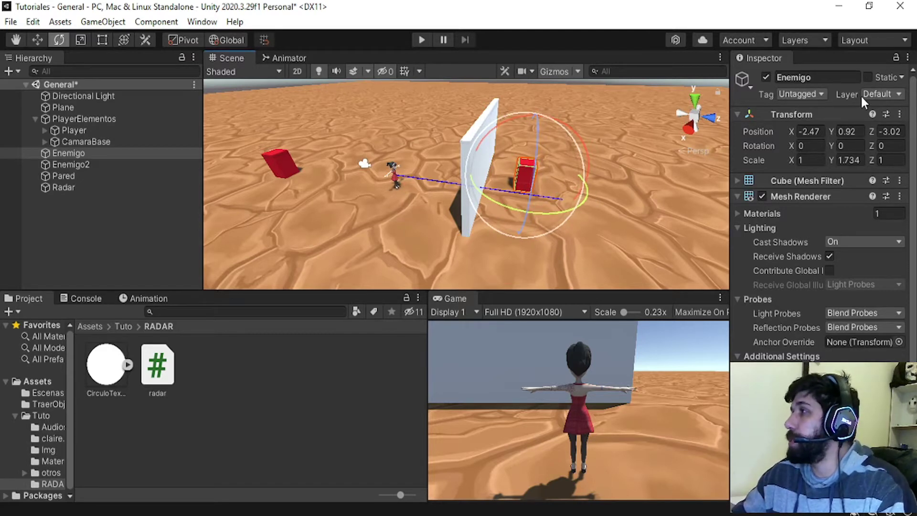
{"action": "left_click", "coordinate": [873, 94]}
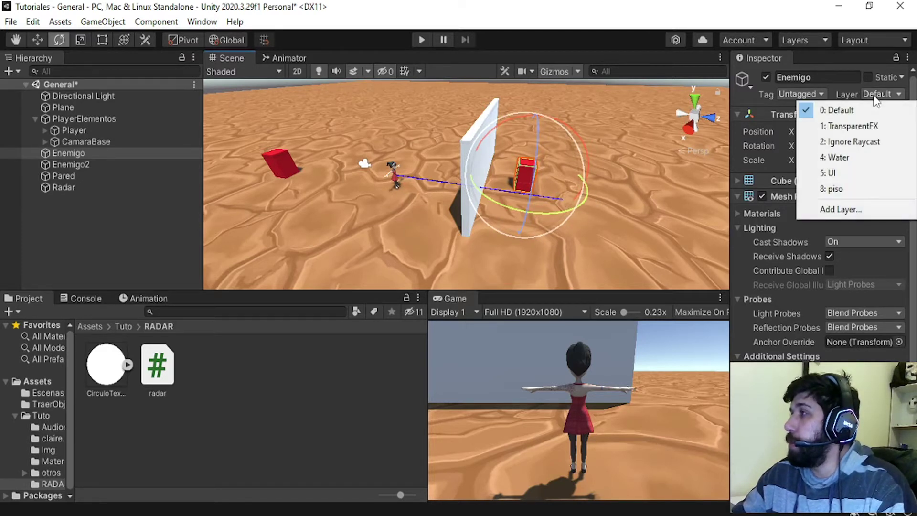
{"action": "left_click", "coordinate": [839, 211]}
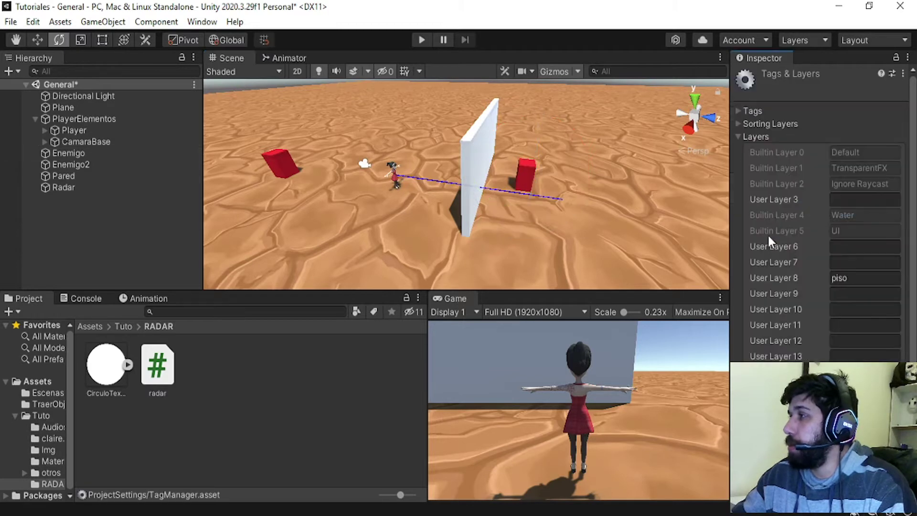
{"action": "left_click", "coordinate": [889, 244]}
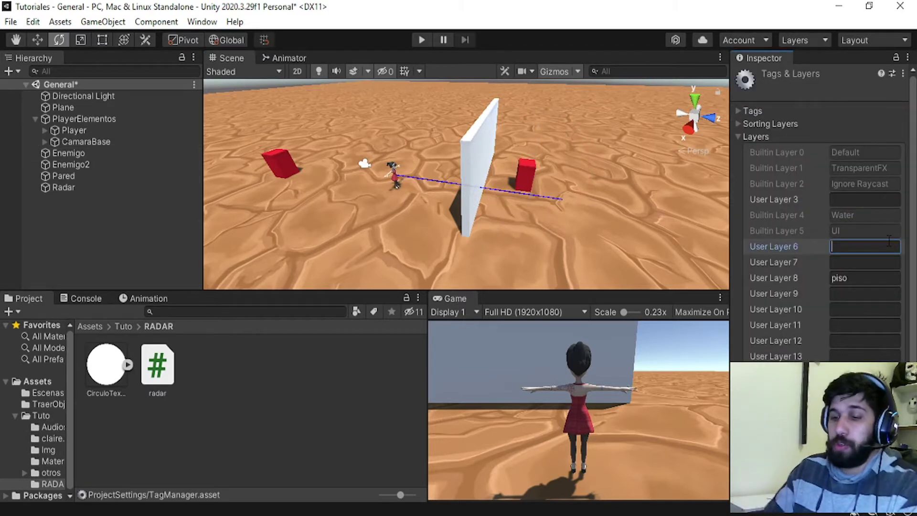
{"action": "type", "text": "detectable"}
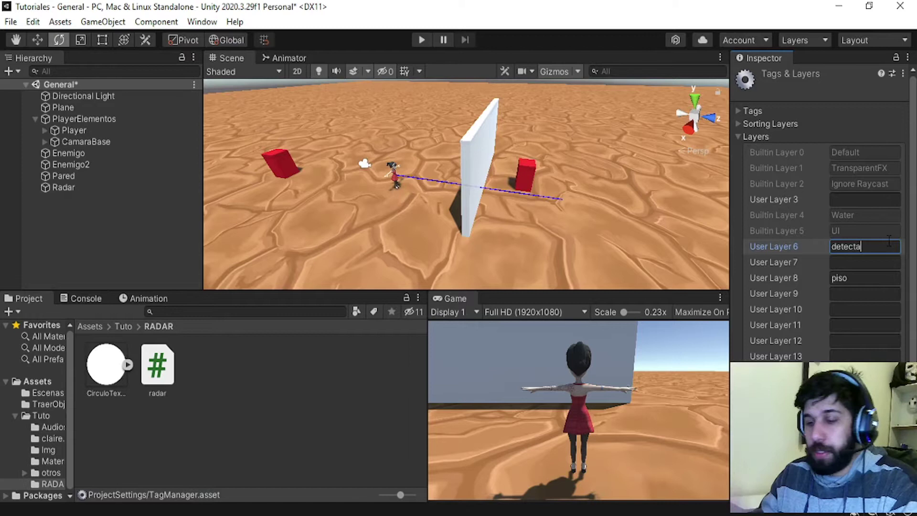
Step: Put Enemigo and Enemigo2 on the detectaRadar layer, then reselect Radar
{"action": "left_click", "coordinate": [528, 177]}
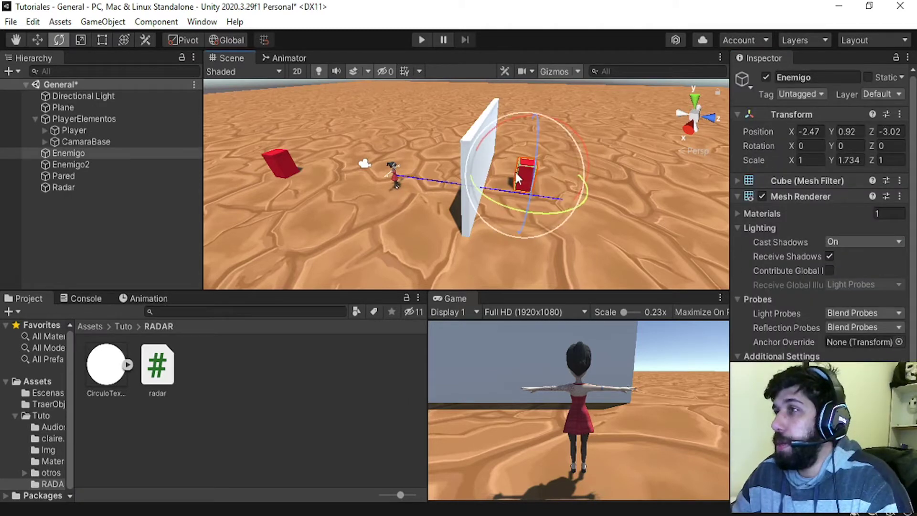
{"action": "left_click", "coordinate": [877, 94]}
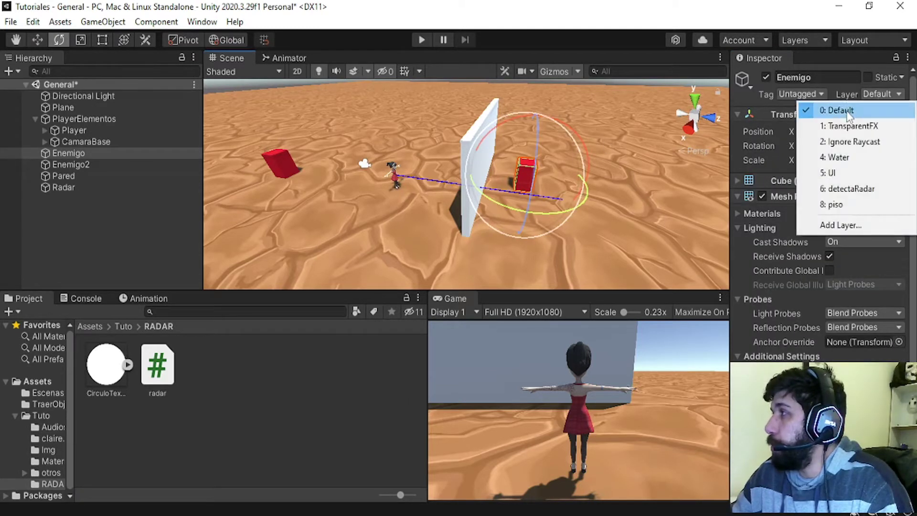
{"action": "left_click", "coordinate": [870, 191]}
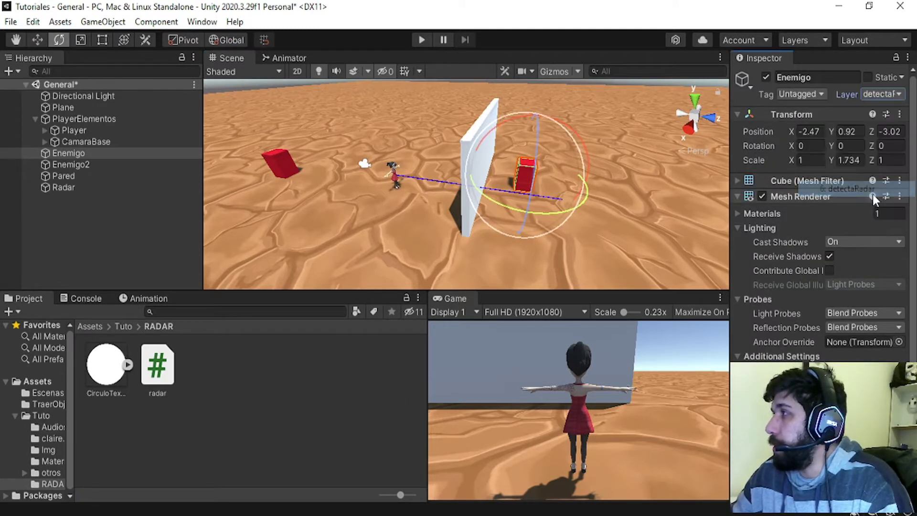
{"action": "left_click", "coordinate": [278, 166]}
{"action": "left_click", "coordinate": [881, 94]}
{"action": "left_click", "coordinate": [843, 129]}
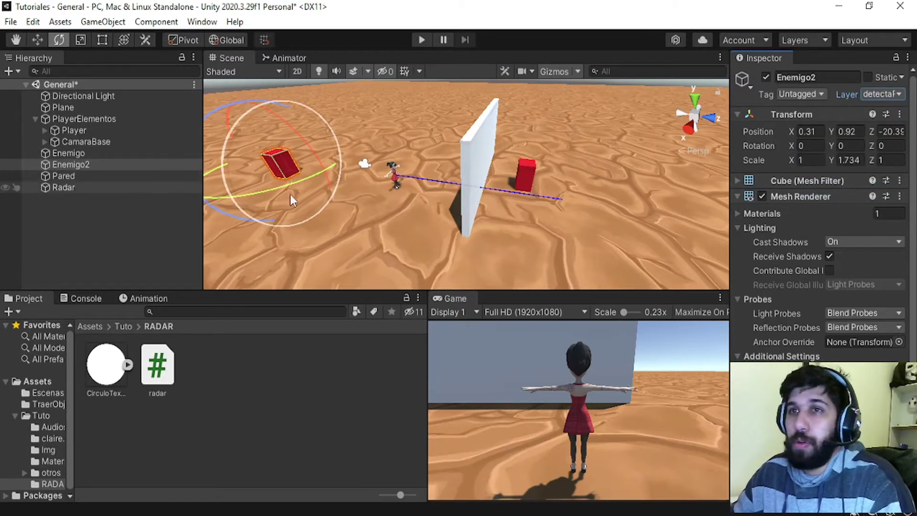
{"action": "left_click", "coordinate": [104, 187]}
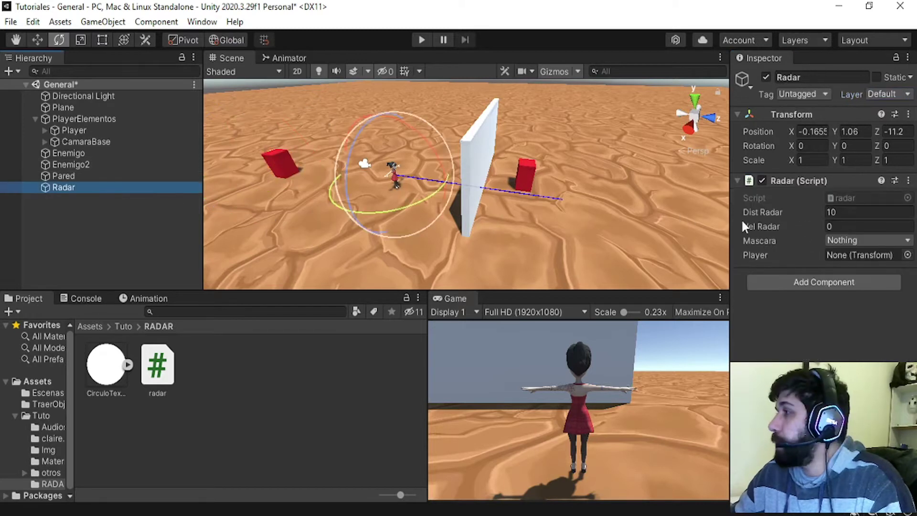
Step: Set Radar's Mascara mask to detectaRadar and orbit around the player, wall and red cubes
{"action": "left_click", "coordinate": [858, 241]}
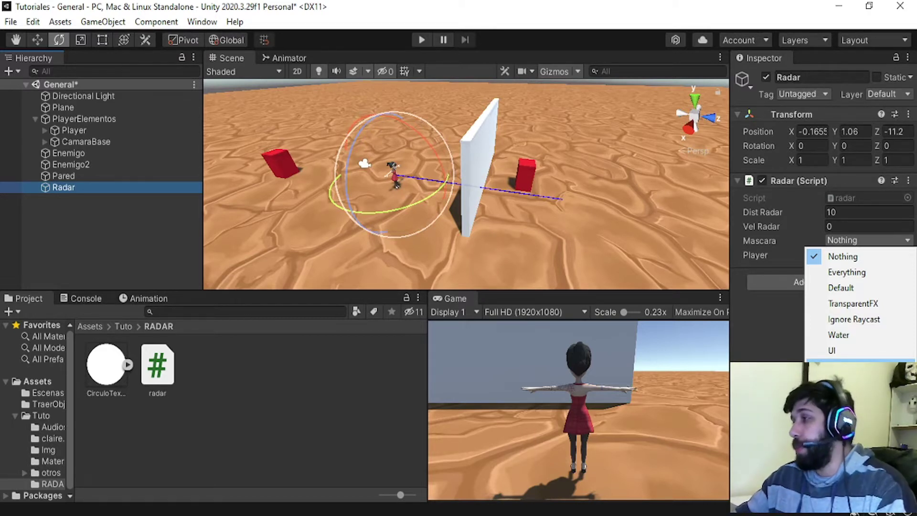
{"action": "left_click", "coordinate": [817, 366]}
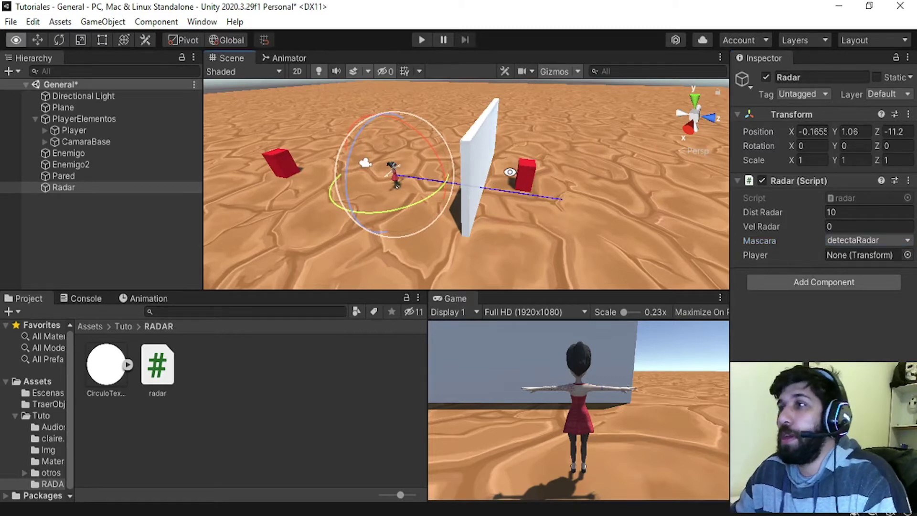
{"action": "left_click_drag", "start_coordinate": [582, 229], "coordinate": [594, 270], "text": "alt"}
{"action": "mouse_move", "coordinate": [466, 186]}
{"action": "left_mouse_down", "text": "alt"}
{"action": "mouse_move", "coordinate": [497, 175]}
{"action": "mouse_move", "coordinate": [488, 182]}
{"action": "left_mouse_up", "text": "alt"}
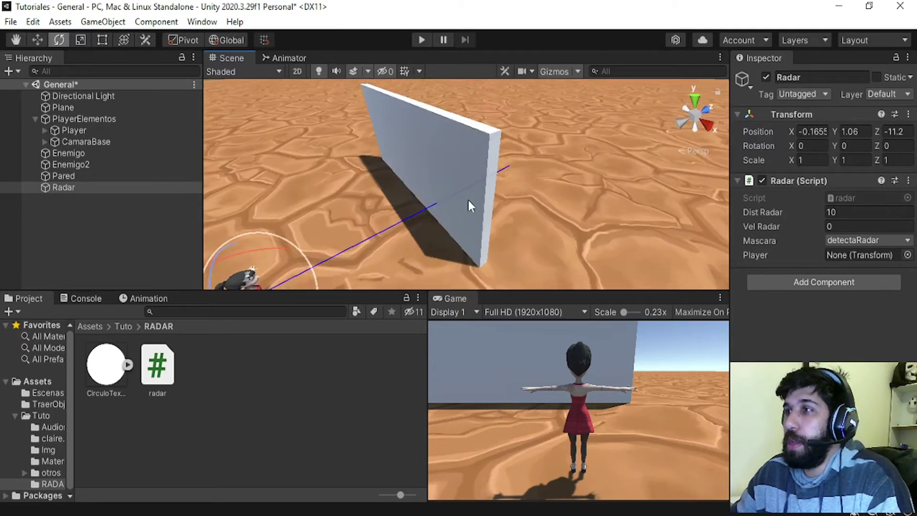
{"action": "left_click_drag", "start_coordinate": [465, 153], "coordinate": [533, 206], "text": "alt"}
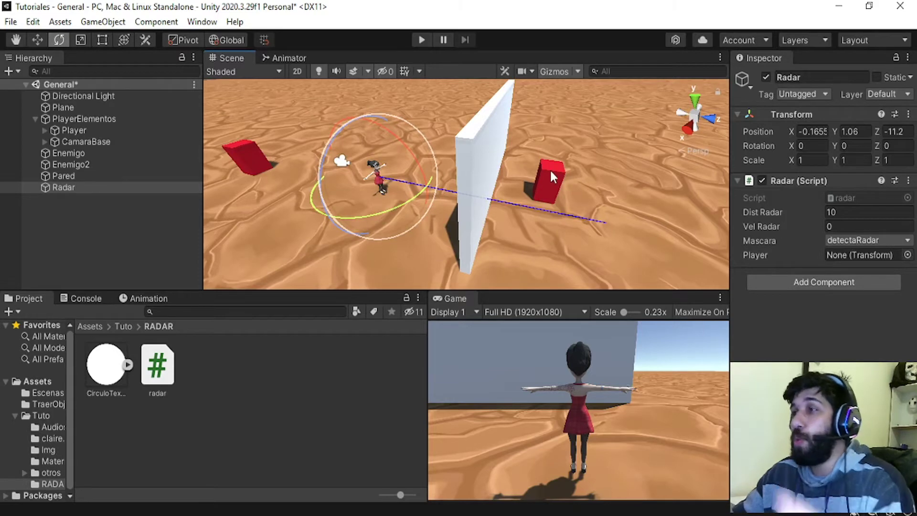
{"action": "mouse_move", "coordinate": [494, 210]}
{"action": "left_mouse_down", "text": "alt"}
{"action": "mouse_move", "coordinate": [469, 207]}
{"action": "mouse_move", "coordinate": [511, 233]}
{"action": "left_mouse_up", "text": "alt"}
{"action": "left_click_drag", "start_coordinate": [482, 190], "coordinate": [581, 213], "text": "alt"}
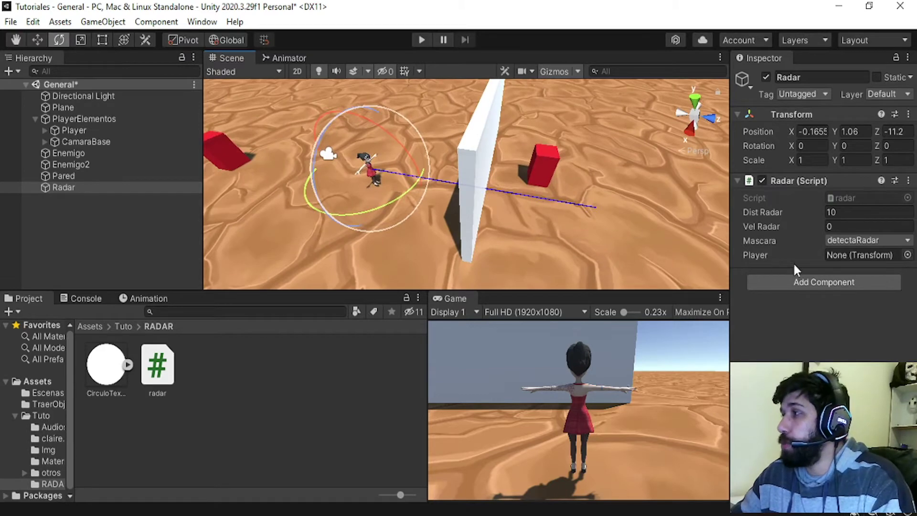
{"action": "mouse_move", "coordinate": [497, 206]}
{"action": "left_mouse_down", "text": "alt"}
{"action": "mouse_move", "coordinate": [512, 210]}
{"action": "mouse_move", "coordinate": [478, 211]}
{"action": "left_mouse_up", "text": "alt"}
{"action": "mouse_move", "coordinate": [518, 187]}
{"action": "left_mouse_down", "text": "alt"}
{"action": "mouse_move", "coordinate": [549, 238]}
{"action": "mouse_move", "coordinate": [534, 204]}
{"action": "mouse_move", "coordinate": [475, 197]}
{"action": "left_mouse_up", "text": "alt"}
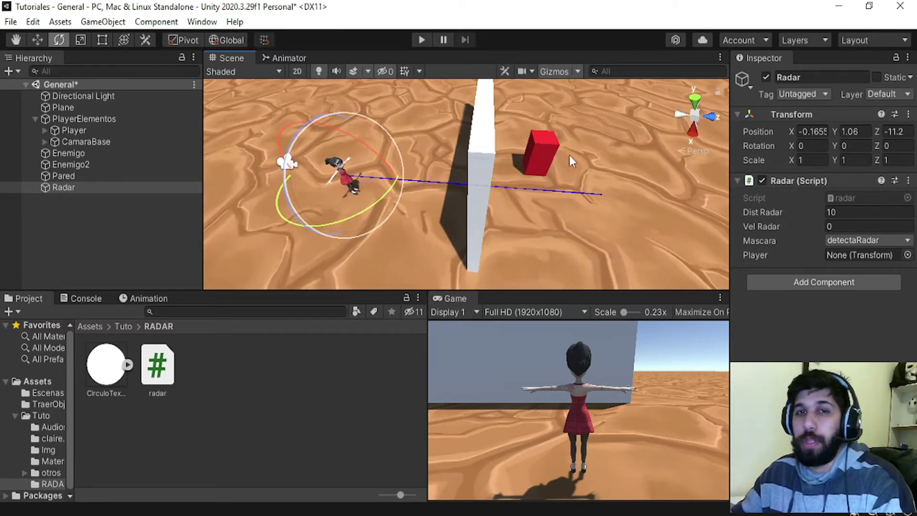
{"action": "left_click_drag", "start_coordinate": [566, 196], "coordinate": [477, 199], "text": "alt"}
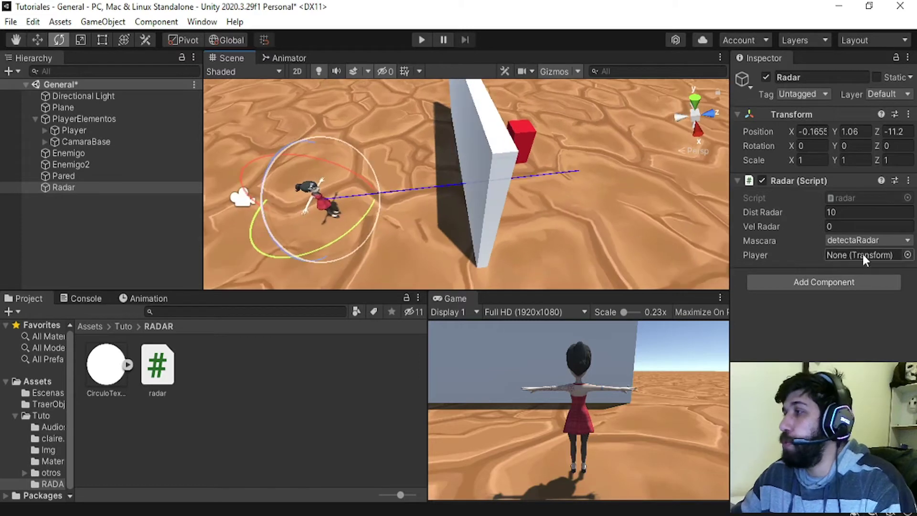
Step: Drag Player into the Radar script's Player field and orbit the view to a side angle
{"action": "mouse_move", "coordinate": [46, 128]}
{"action": "left_mouse_down"}
{"action": "mouse_move", "coordinate": [298, 145]}
{"action": "mouse_move", "coordinate": [862, 255]}
{"action": "left_mouse_up"}
{"action": "left_click_drag", "start_coordinate": [331, 238], "coordinate": [316, 172], "text": "alt"}
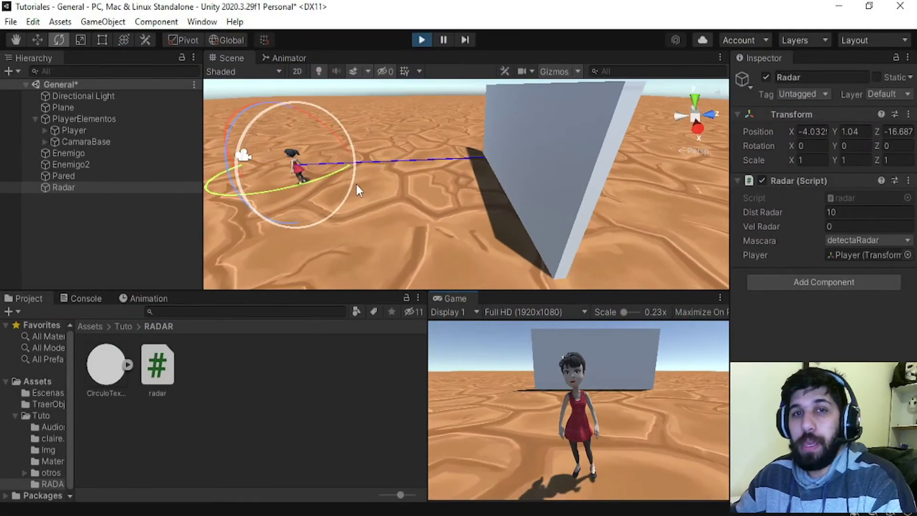
Step: Select Radar during play and set its Vel Radar to -50
{"action": "left_click", "coordinate": [61, 190]}
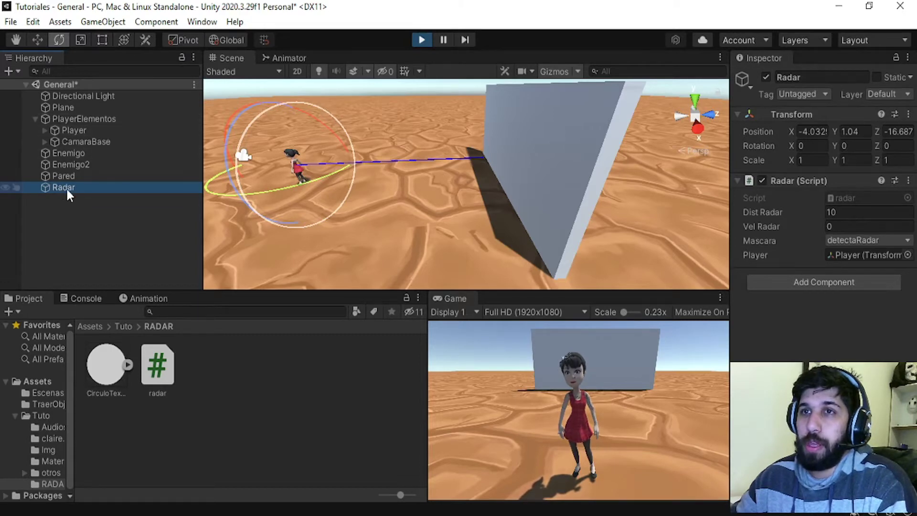
{"action": "key", "text": "alt+Tab"}
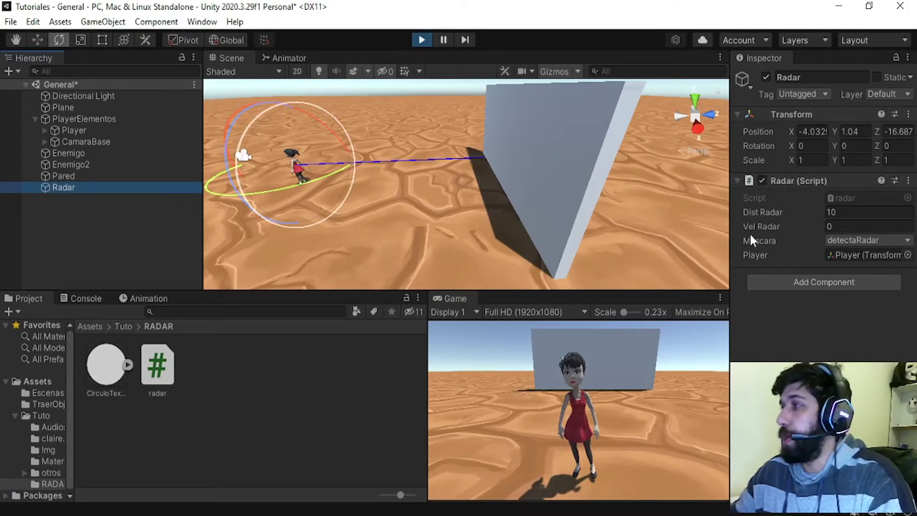
{"action": "left_click_drag", "start_coordinate": [379, 185], "coordinate": [449, 163], "text": "alt"}
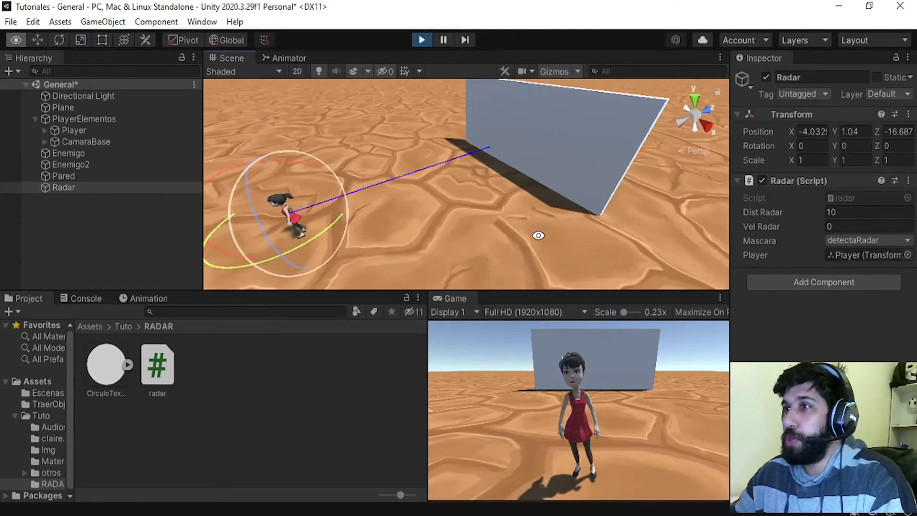
{"action": "middle_click_drag", "start_coordinate": [449, 163], "coordinate": [488, 139]}
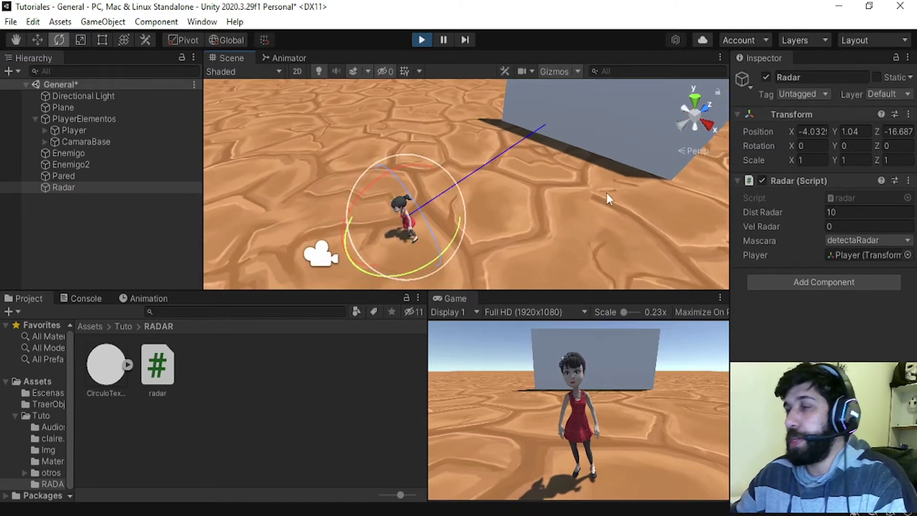
{"action": "left_click", "coordinate": [814, 226]}
{"action": "type", "text": "-5"}
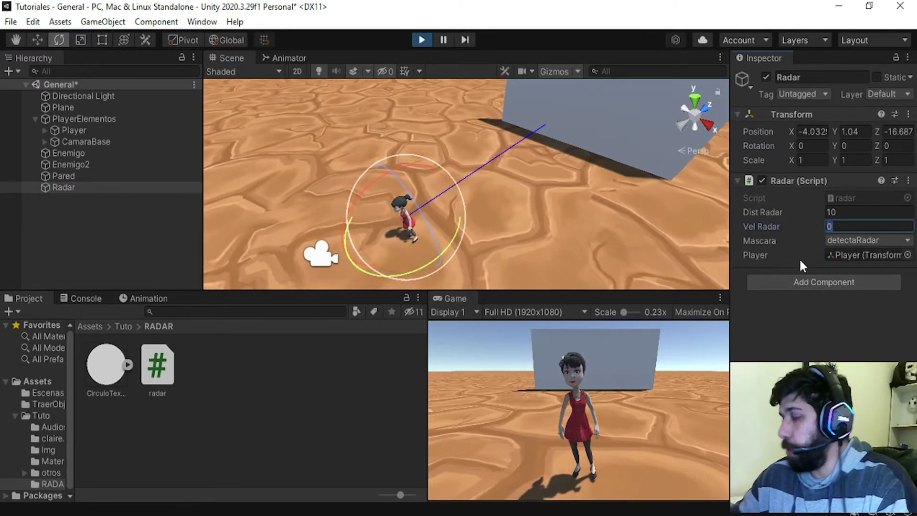
{"action": "type", "text": "0"}
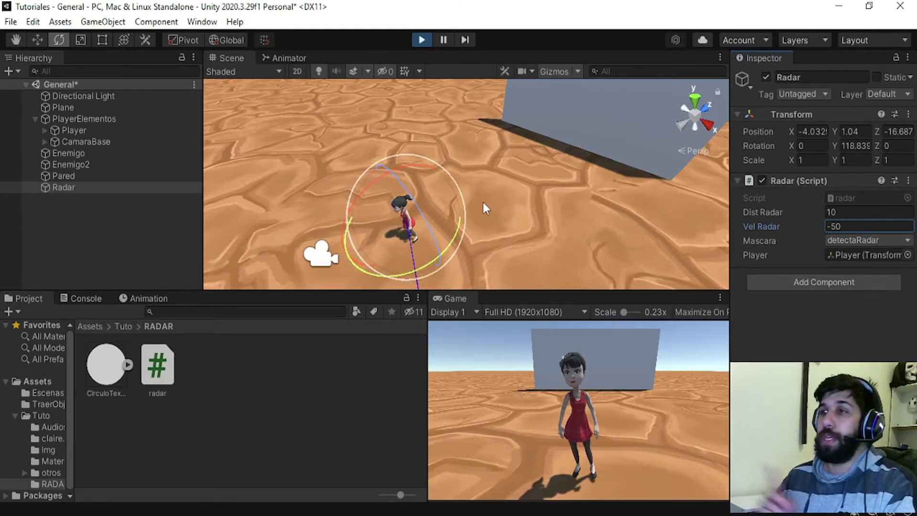
{"action": "left_click", "coordinate": [560, 364]}
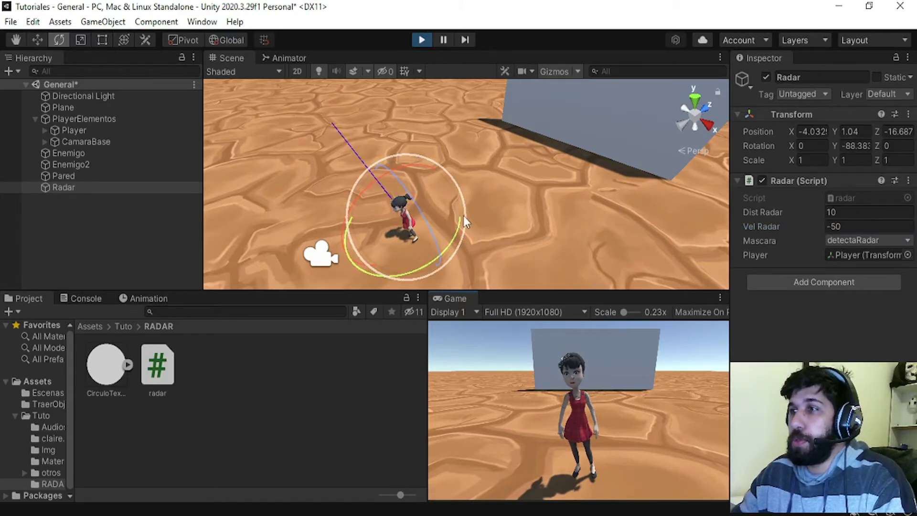
Step: Walk the player with W and S to watch the radar sweep, then stop the game
{"action": "key", "text": "w"}
{"action": "key", "text": "s"}
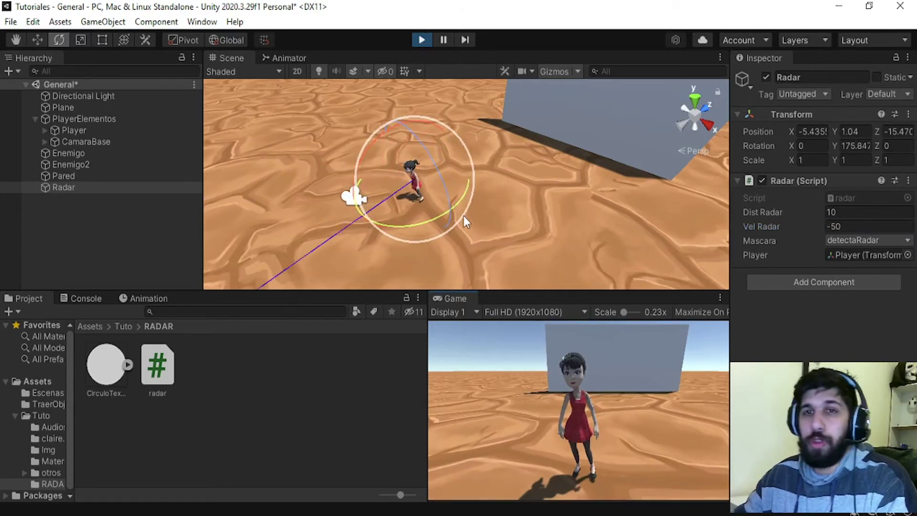
{"action": "key", "text": "w"}
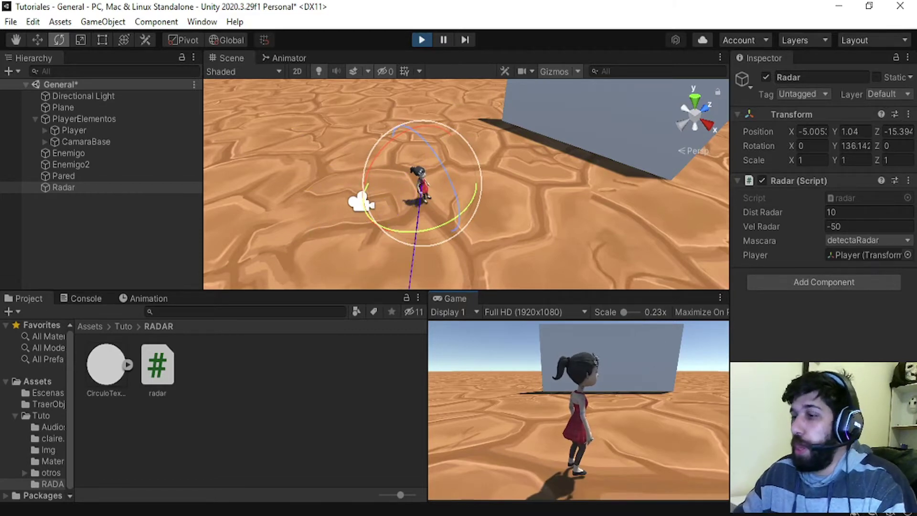
{"action": "left_click", "coordinate": [421, 41]}
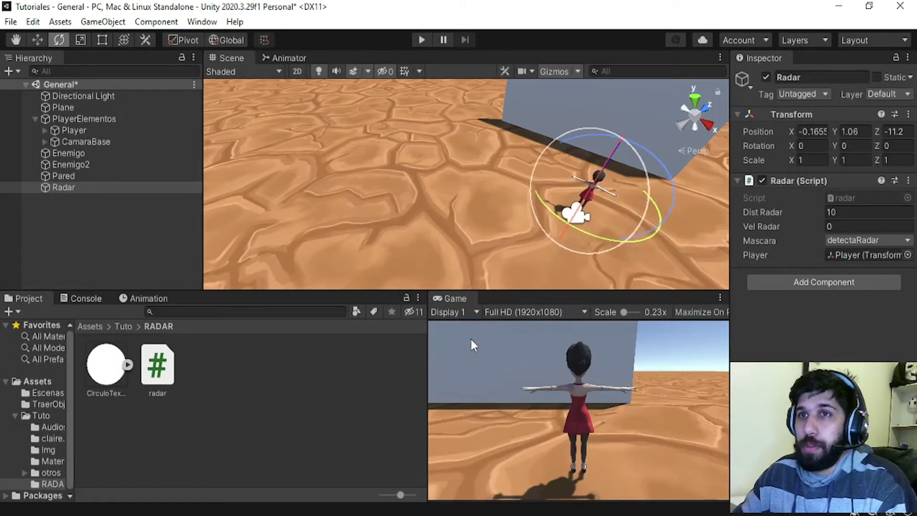
{"action": "key", "text": "alt+Tab"}
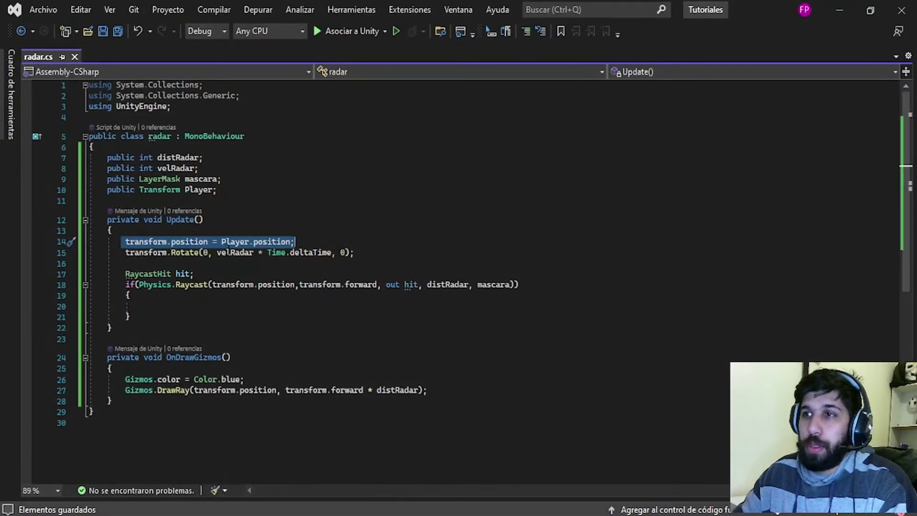
Step: Comment out line 14's transform.position = Player.position and return to Unity
{"action": "left_click", "coordinate": [226, 252]}
{"action": "key", "text": "Up"}
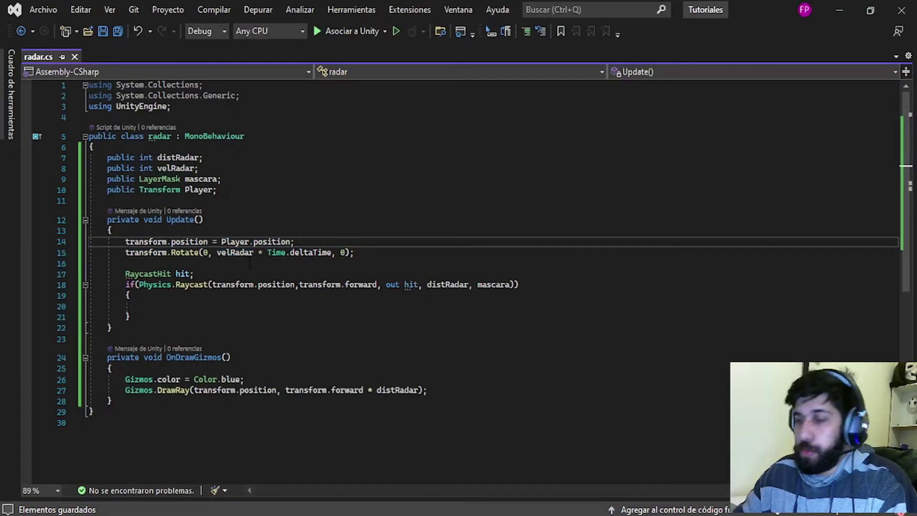
{"action": "type", "text": "//"}
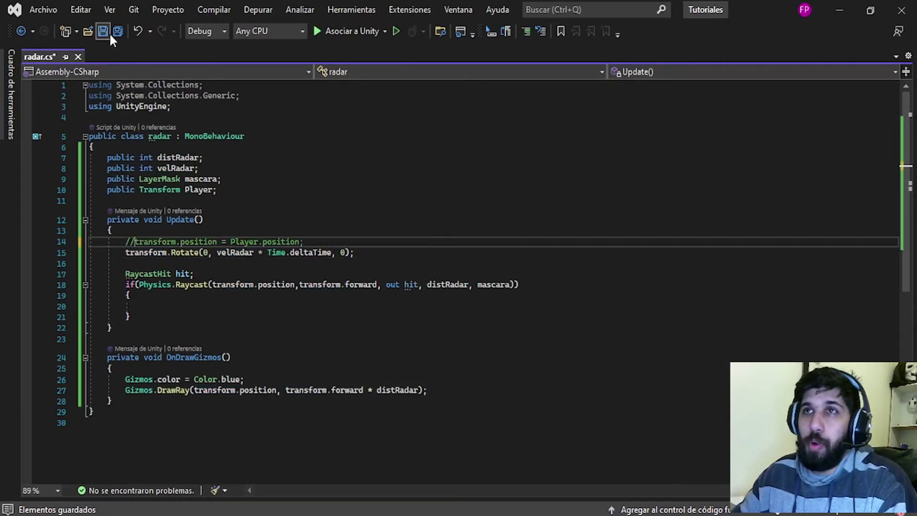
{"action": "key", "text": "alt+Tab"}
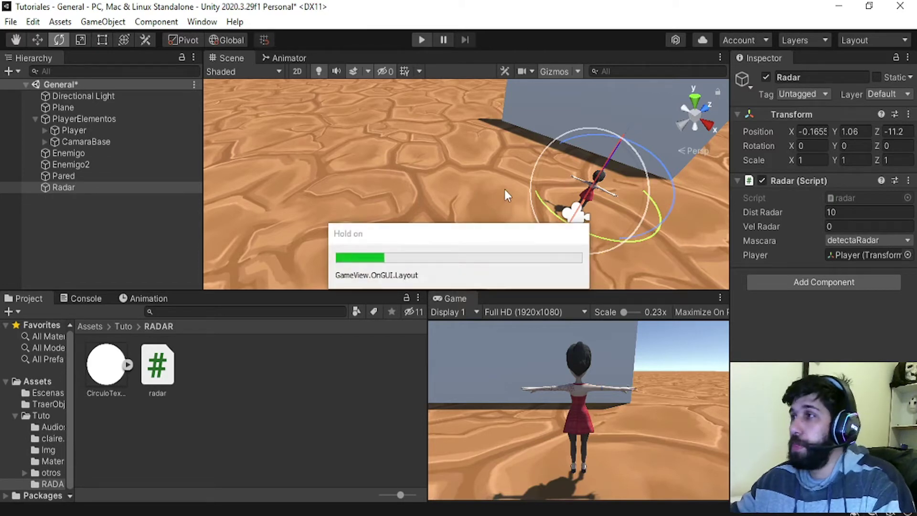
Step: Start play mode, set Vel Radar to -50, and walk the player around
{"action": "key", "text": "ctrl+p"}
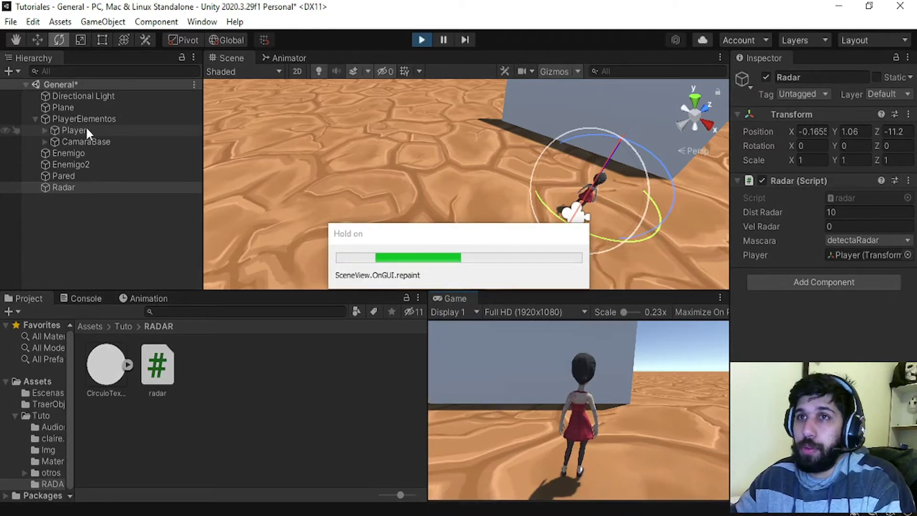
{"action": "left_click_drag", "start_coordinate": [462, 168], "coordinate": [586, 225], "text": "alt"}
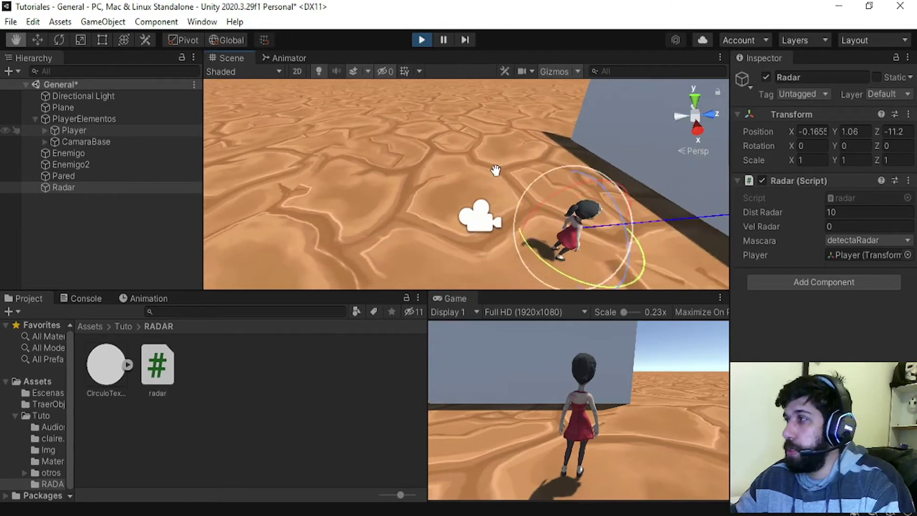
{"action": "type", "text": "-50"}
{"action": "left_click", "coordinate": [583, 340]}
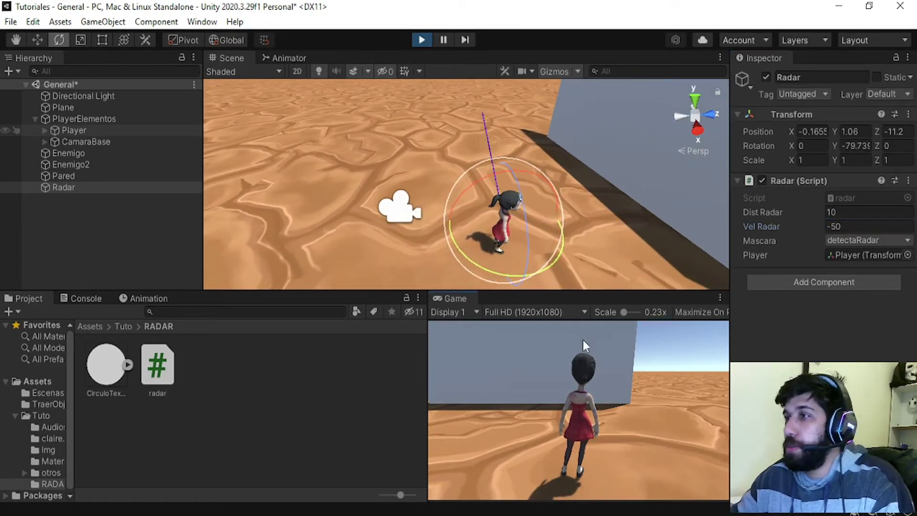
{"action": "key", "text": "d"}
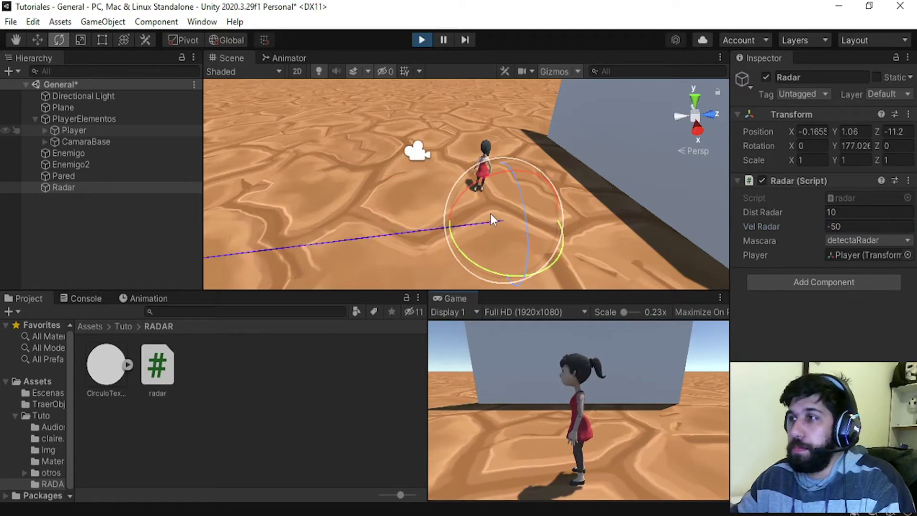
{"action": "key", "text": "w"}
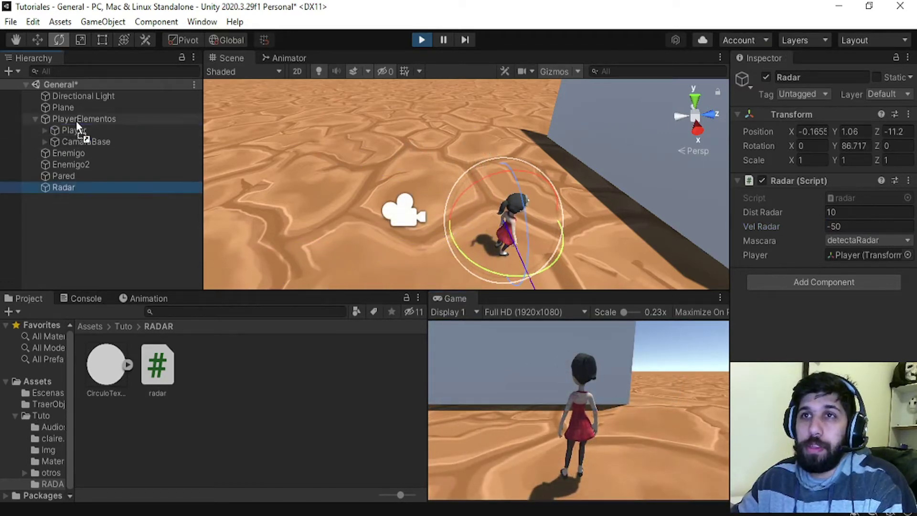
Step: Parent Radar under Player, walk around with WASD, move Radar back to root, and stop play
{"action": "mouse_move", "coordinate": [55, 193]}
{"action": "left_mouse_down"}
{"action": "mouse_move", "coordinate": [67, 128]}
{"action": "mouse_move", "coordinate": [86, 152]}
{"action": "mouse_move", "coordinate": [73, 143]}
{"action": "left_mouse_up"}
{"action": "left_click", "coordinate": [549, 378]}
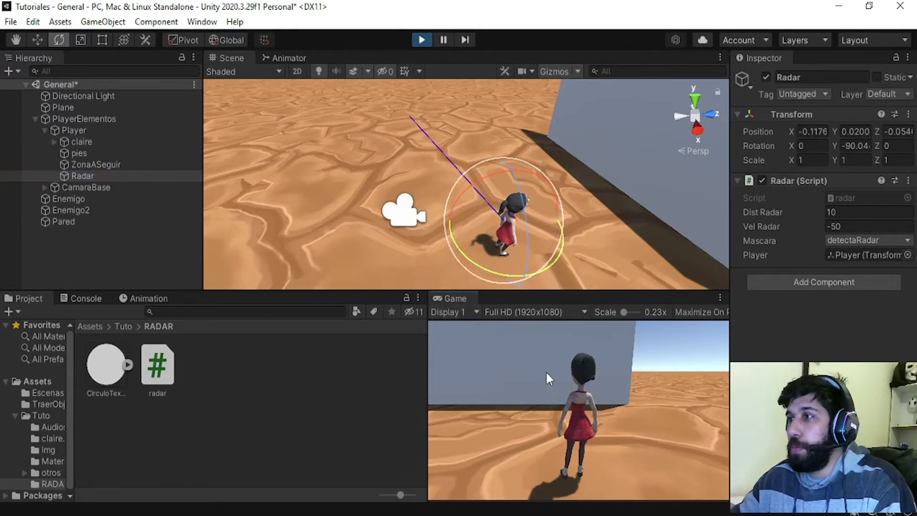
{"action": "key", "text": "a"}
{"action": "key", "text": "a"}
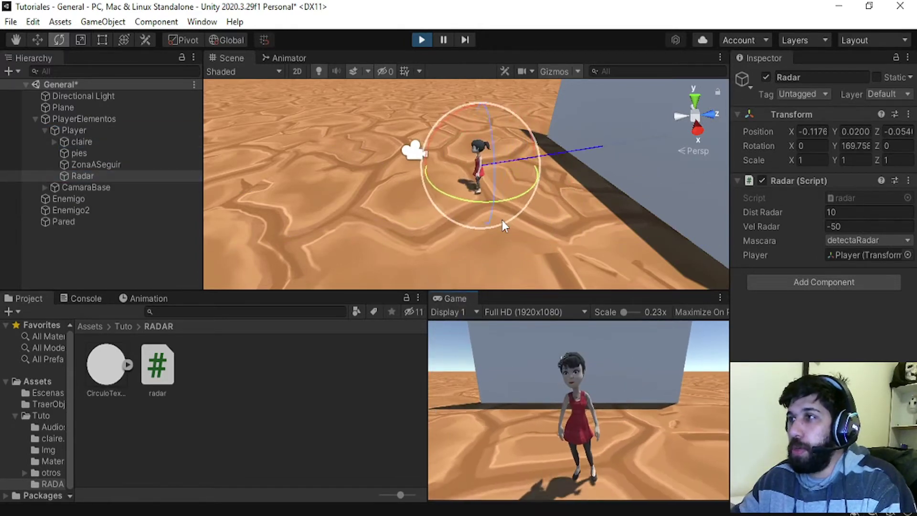
{"action": "key", "text": "w"}
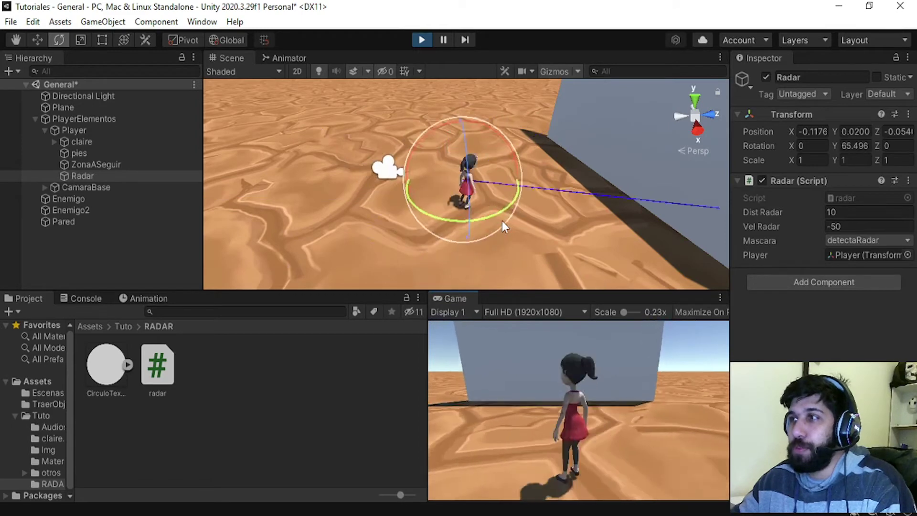
{"action": "key", "text": "a"}
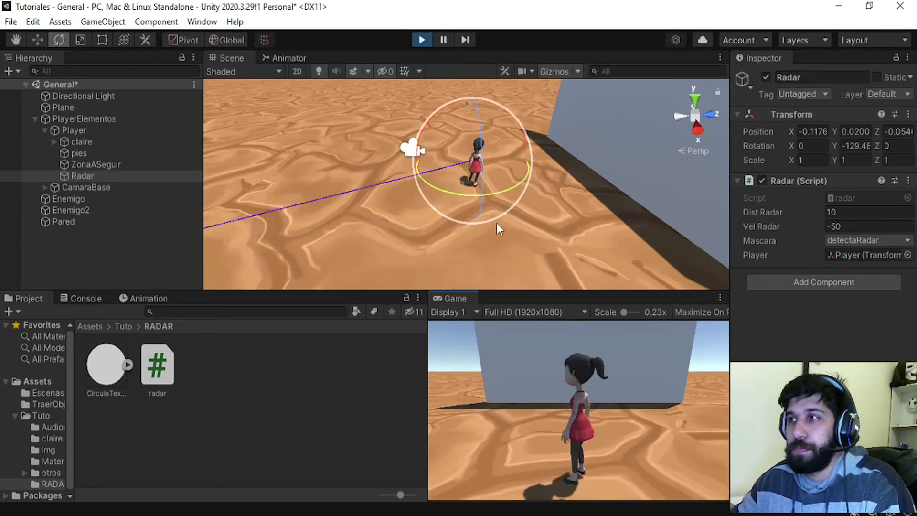
{"action": "key", "text": "s"}
{"action": "key", "text": "a"}
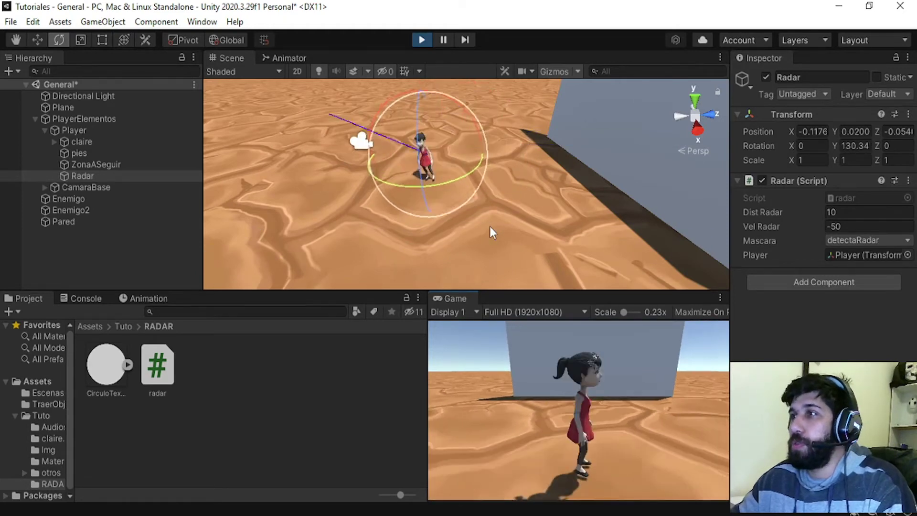
{"action": "key", "text": "s"}
{"action": "key", "text": "d"}
{"action": "key", "text": "w"}
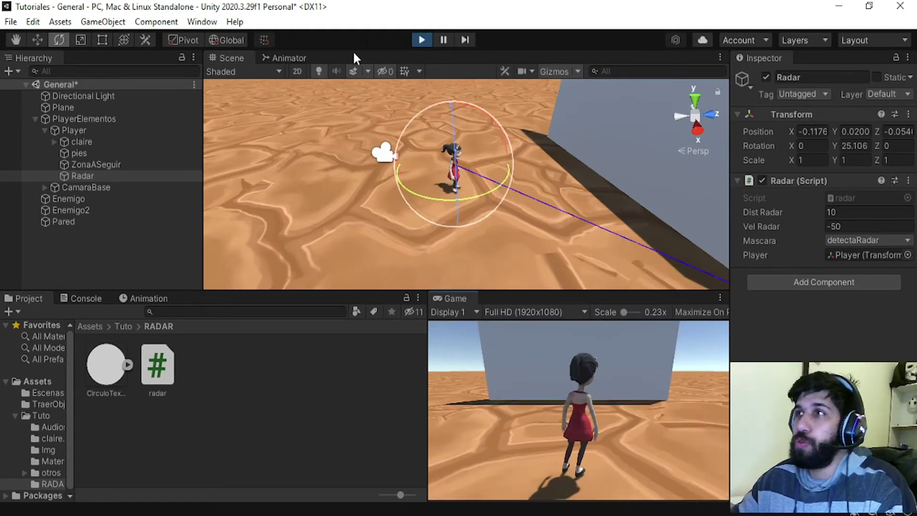
{"action": "left_click_drag", "start_coordinate": [77, 176], "coordinate": [70, 248]}
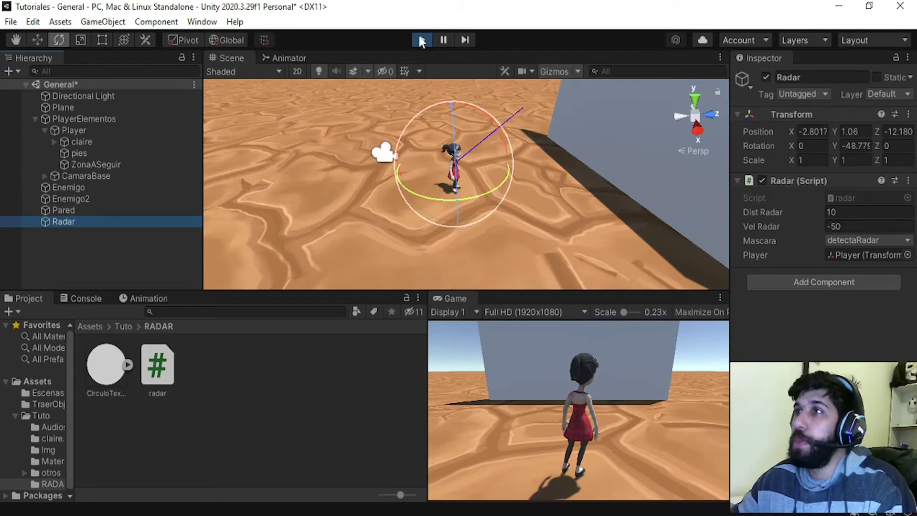
{"action": "left_click", "coordinate": [421, 40]}
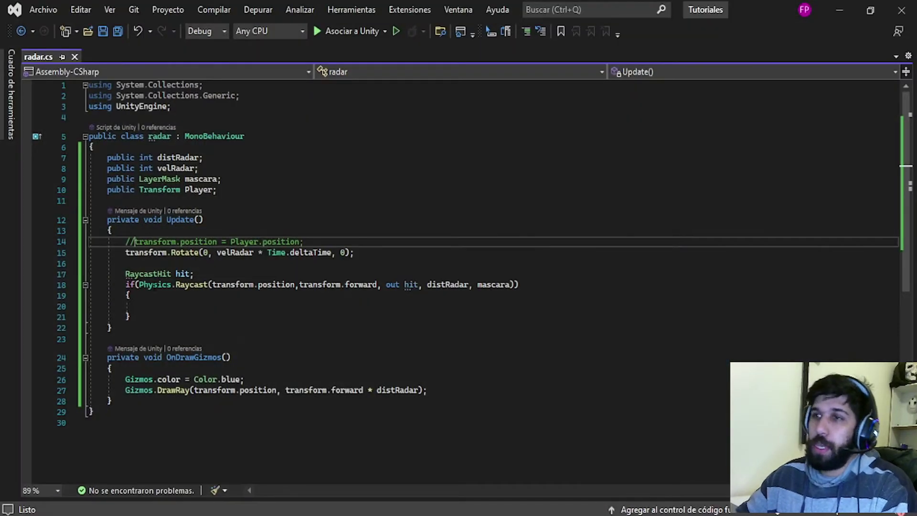
Step: Remove the // from line 14's transform.position = Player.position and save radar.cs
{"action": "key", "text": "BackSpace"}
{"action": "key", "text": "BackSpace"}
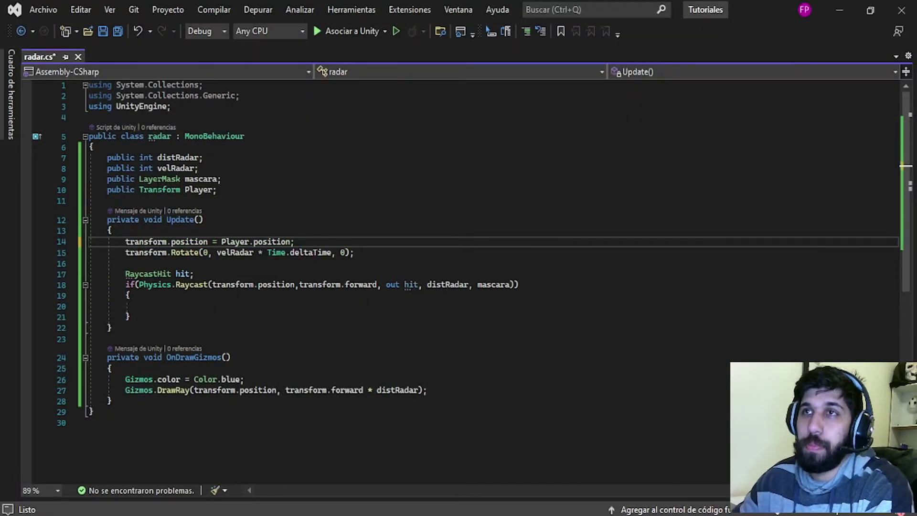
{"action": "left_click", "coordinate": [103, 32]}
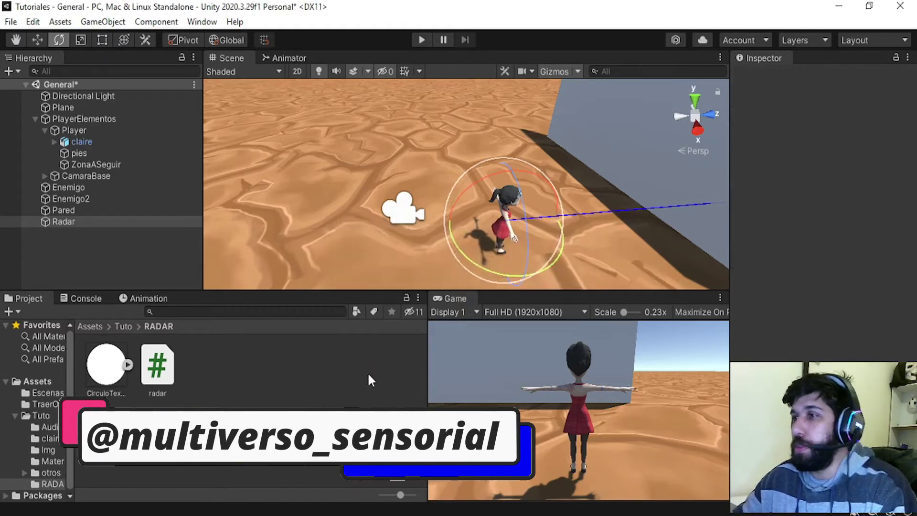
Step: Drag Radar into the expanded PlayerElementos group next to Player, then collapse the group
{"action": "middle_click_drag", "start_coordinate": [657, 175], "coordinate": [554, 171]}
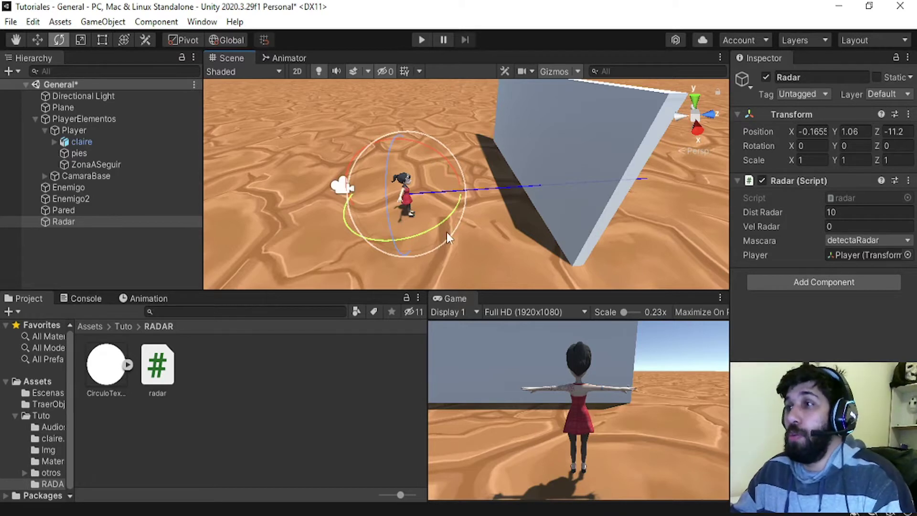
{"action": "left_click", "coordinate": [58, 234]}
{"action": "left_click", "coordinate": [33, 114]}
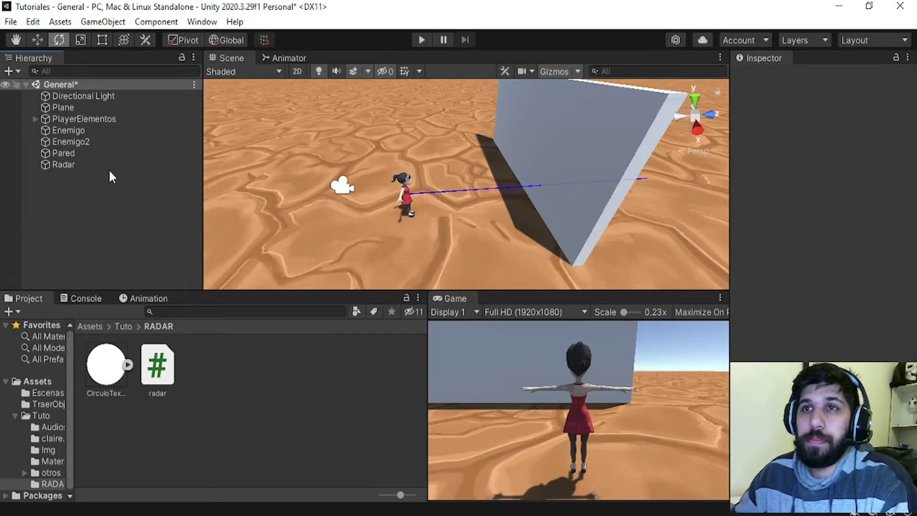
{"action": "left_click", "coordinate": [41, 117]}
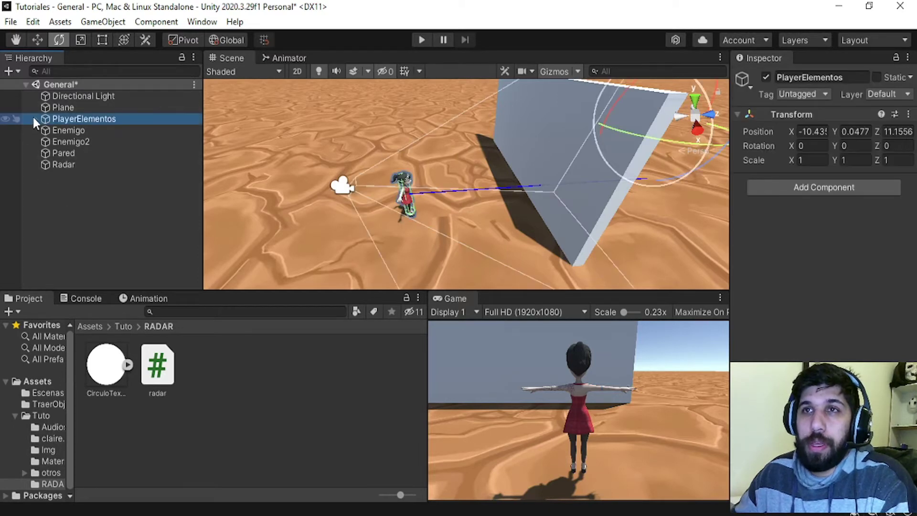
{"action": "left_click", "coordinate": [33, 116]}
{"action": "left_click_drag", "start_coordinate": [65, 222], "coordinate": [69, 119]}
{"action": "left_click", "coordinate": [43, 130]}
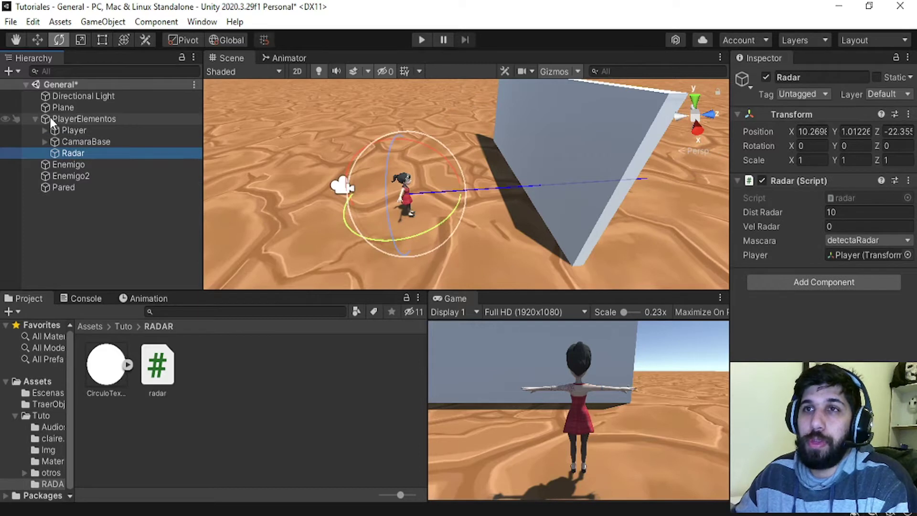
{"action": "left_click", "coordinate": [68, 119]}
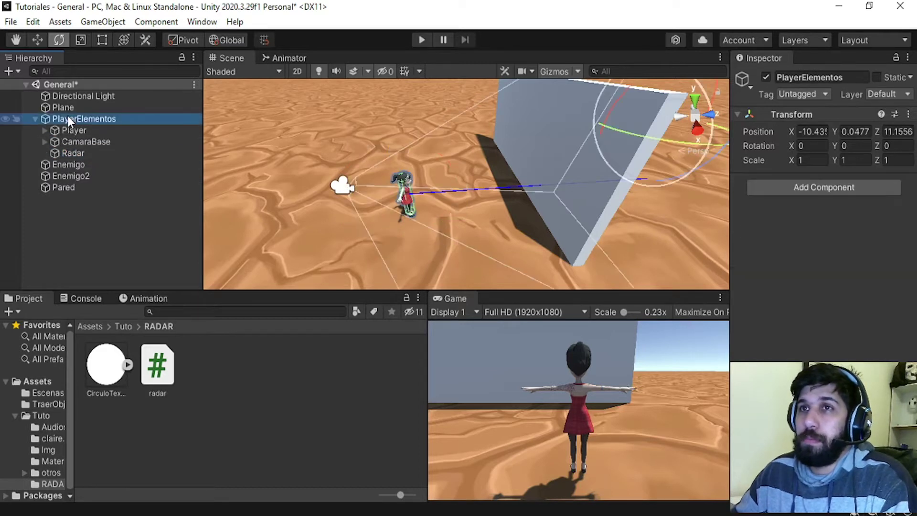
{"action": "left_click", "coordinate": [84, 130]}
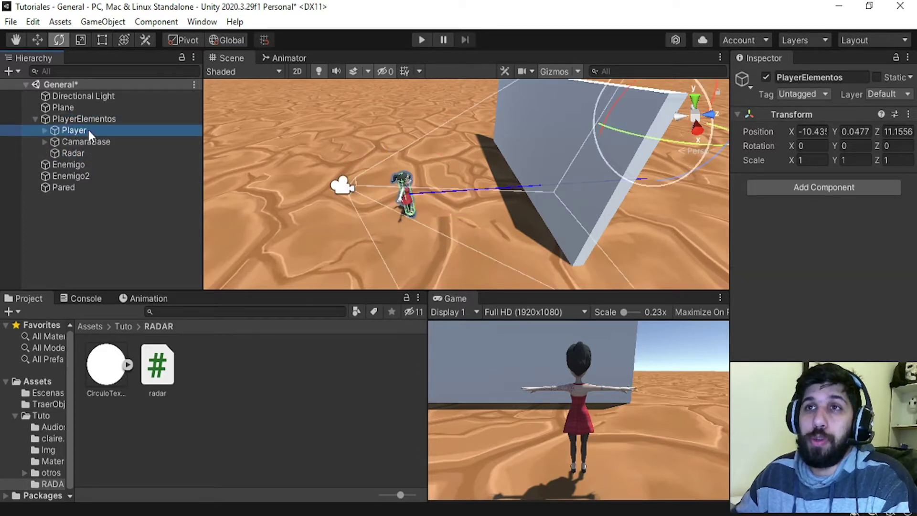
{"action": "left_click", "coordinate": [36, 119]}
{"action": "left_click", "coordinate": [35, 119]}
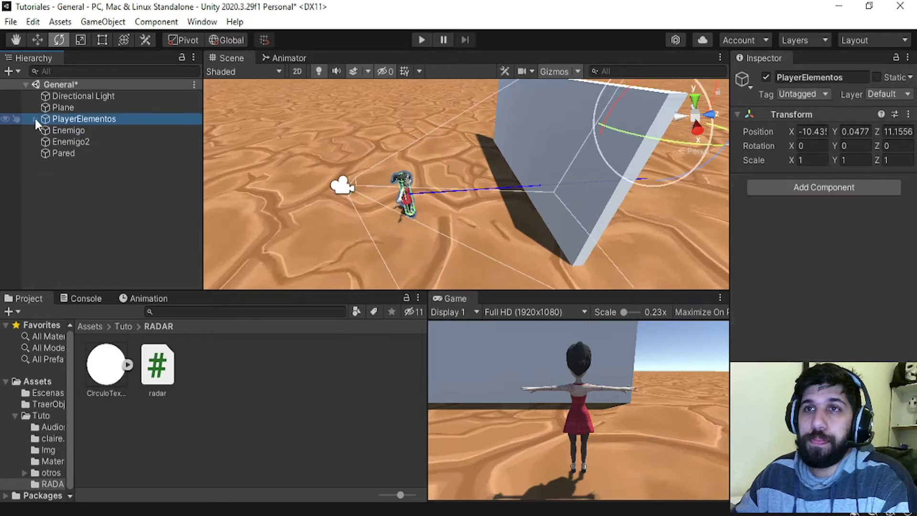
{"action": "left_click", "coordinate": [112, 210]}
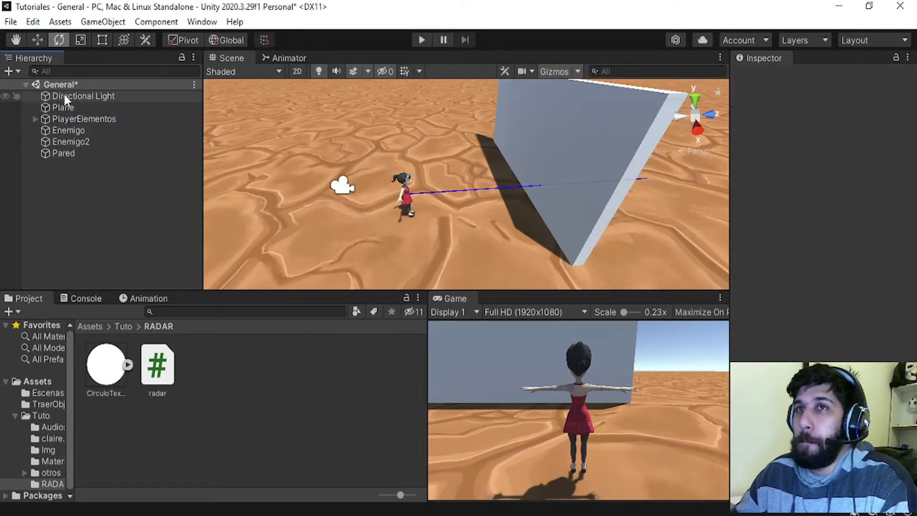
Step: Add a UI Image, with its Canvas, from the Hierarchy's create menu
{"action": "right_click", "coordinate": [89, 215]}
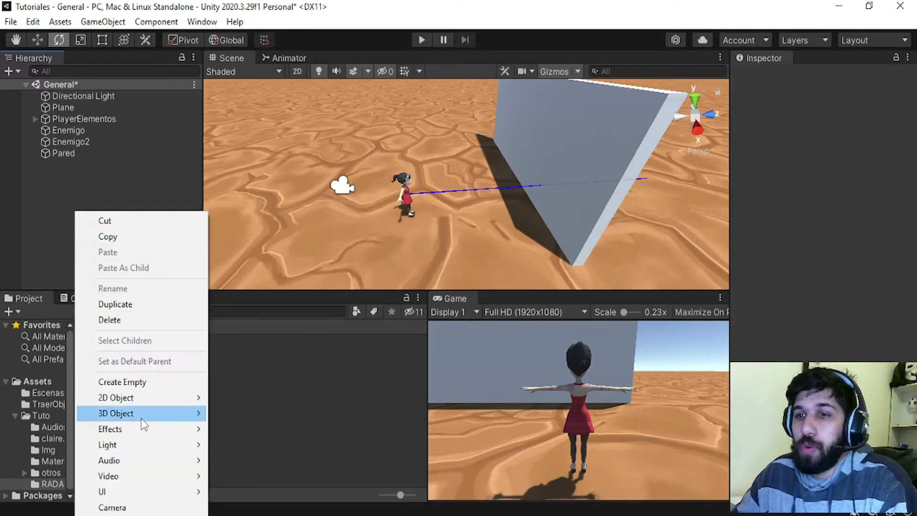
{"action": "mouse_move", "coordinate": [139, 491]}
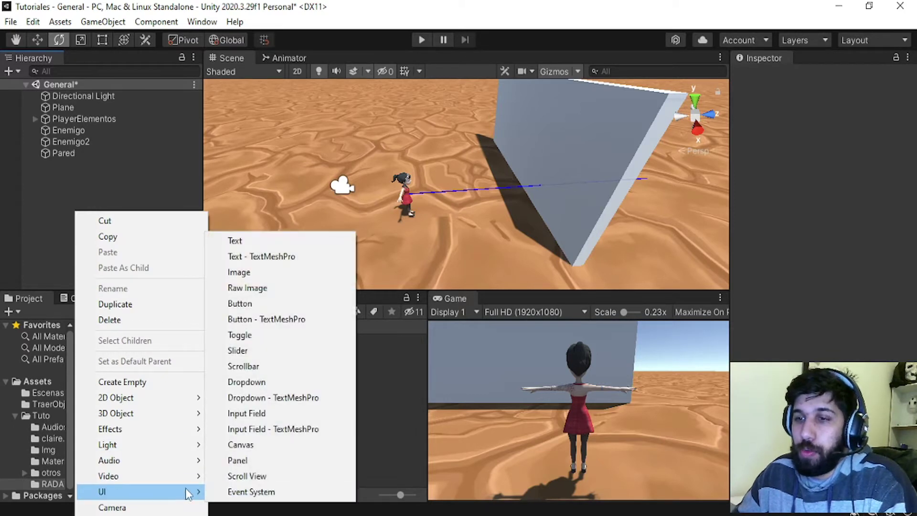
{"action": "left_click", "coordinate": [292, 270]}
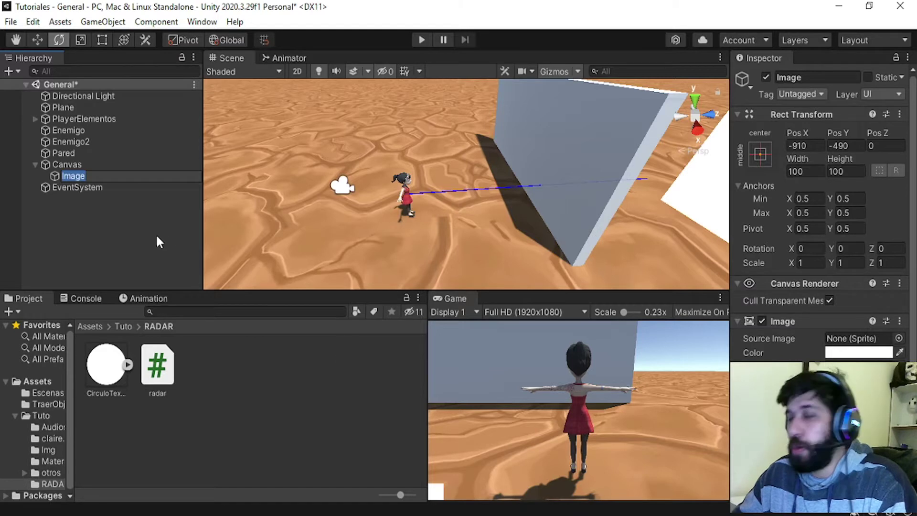
Step: Size the Image to 300 by 300 and anchor it to the top-left corner
{"action": "left_click", "coordinate": [806, 171]}
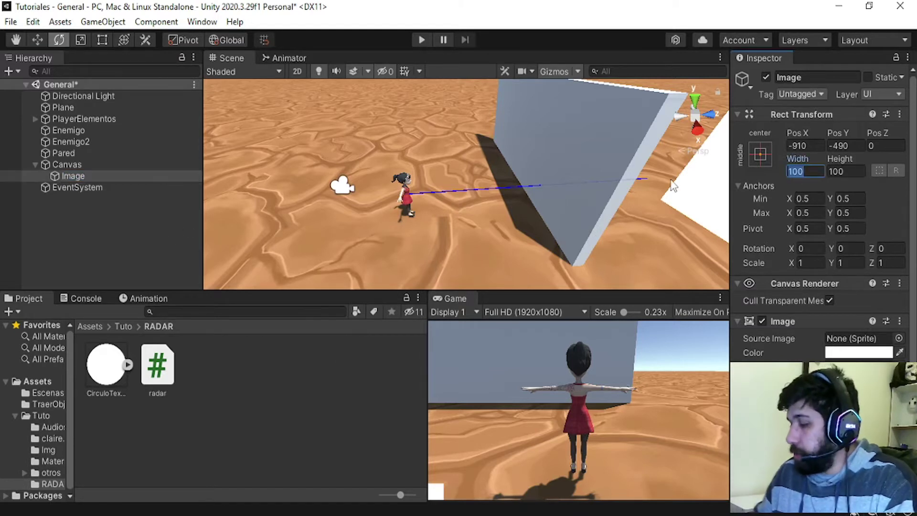
{"action": "type", "text": "300"}
{"action": "key", "text": "Tab"}
{"action": "type", "text": "300"}
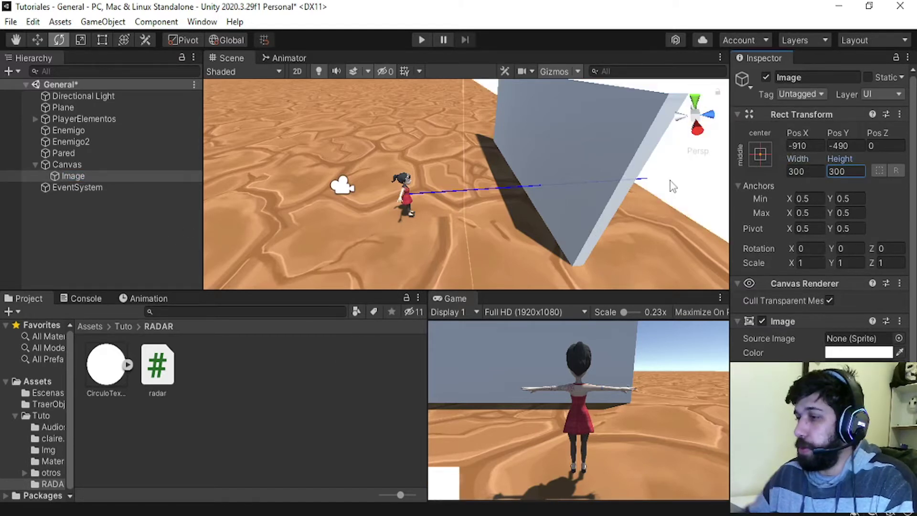
{"action": "left_click", "coordinate": [761, 165], "text": "alt"}
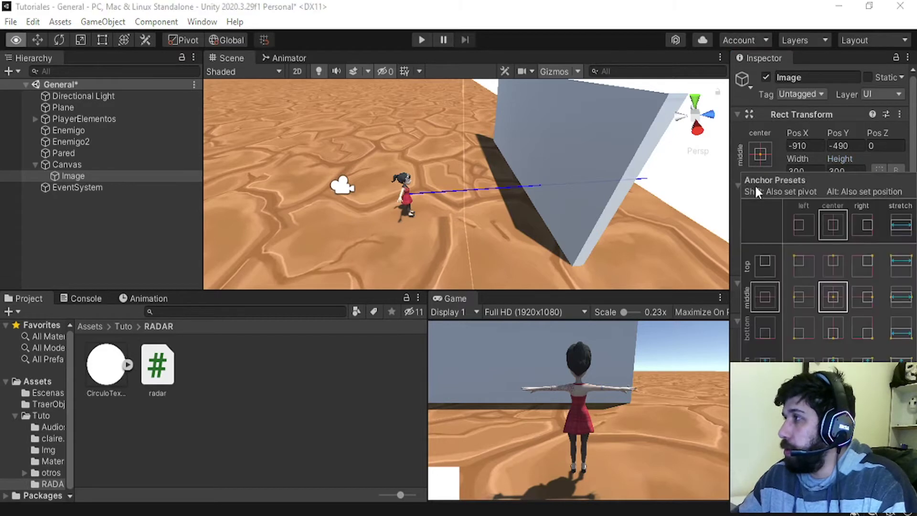
{"action": "left_click", "coordinate": [805, 263], "text": "alt"}
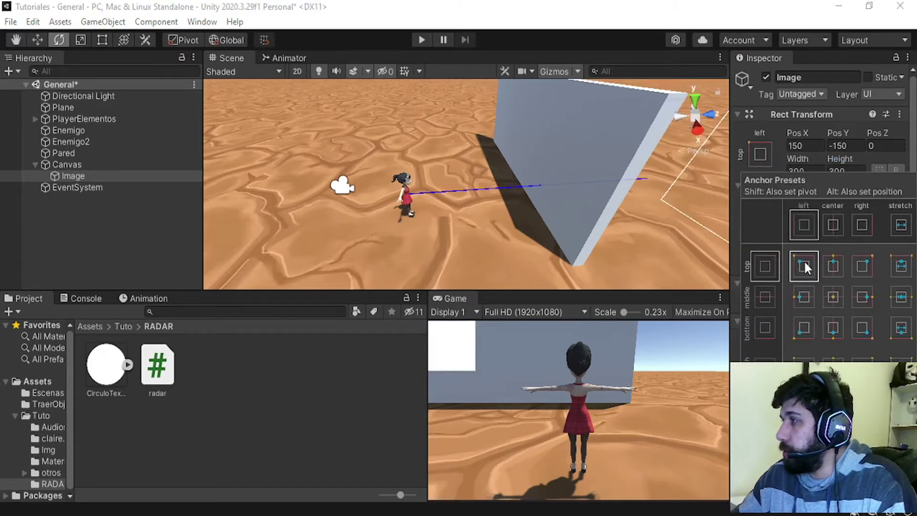
{"action": "left_click", "coordinate": [144, 191]}
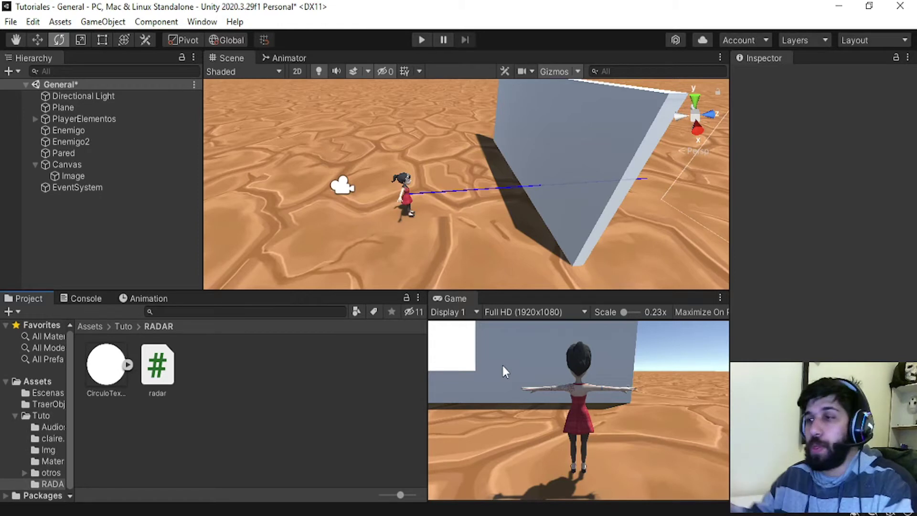
{"action": "left_click", "coordinate": [74, 176]}
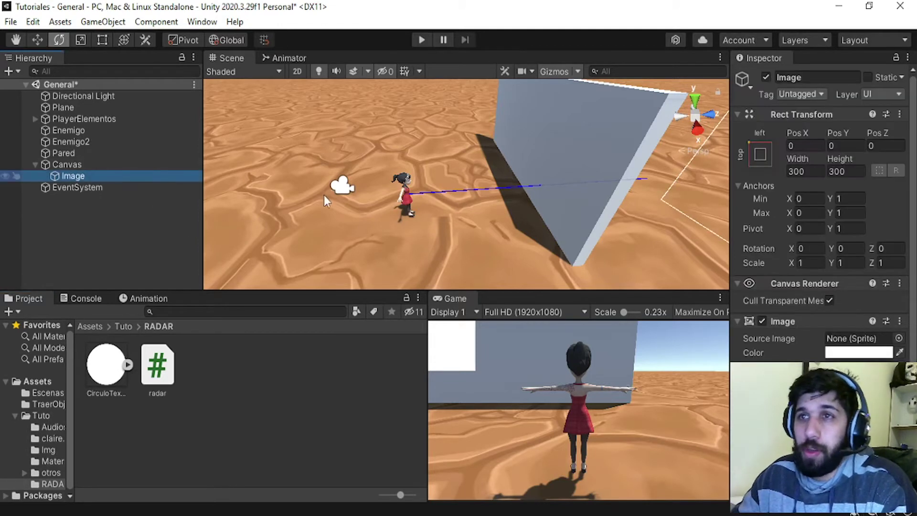
Step: In 2D view, move the Image slightly inward from the top-left corner
{"action": "double_click", "coordinate": [82, 165]}
{"action": "left_click", "coordinate": [297, 71]}
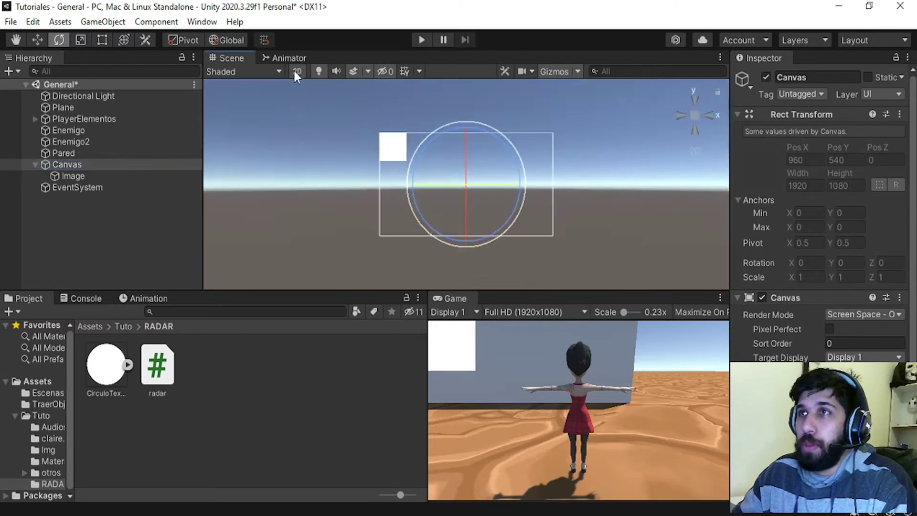
{"action": "left_click", "coordinate": [63, 175]}
{"action": "key", "text": "w"}
{"action": "left_click_drag", "start_coordinate": [402, 137], "coordinate": [392, 130]}
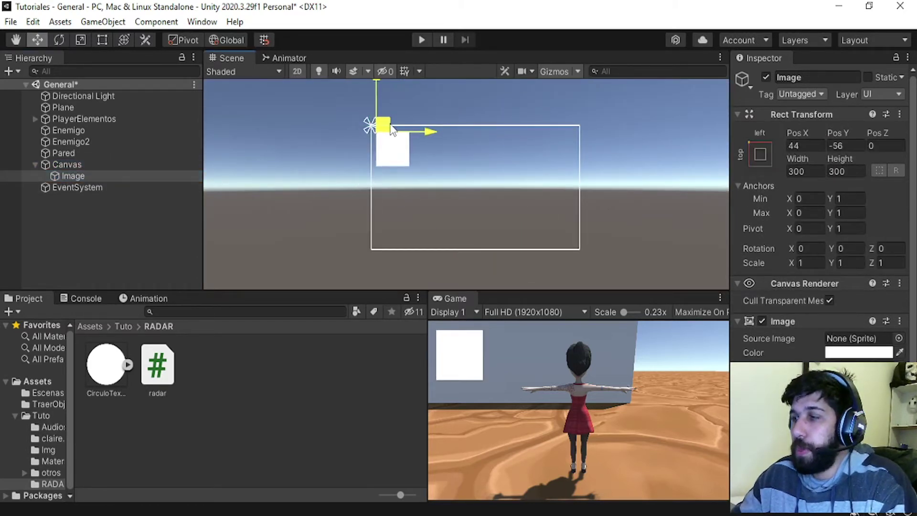
Step: Rename the Image to ImageRadar
{"action": "left_click", "coordinate": [822, 77]}
{"action": "type", "text": "Radar"}
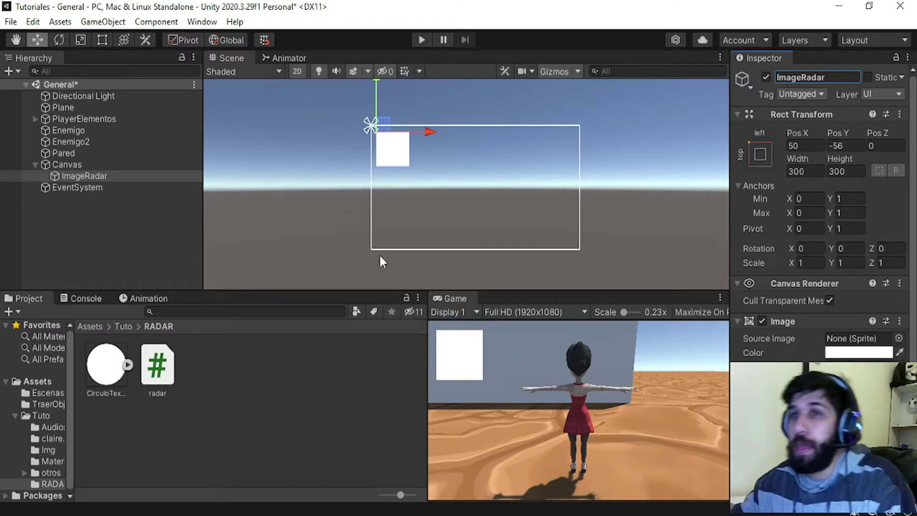
{"action": "left_click", "coordinate": [148, 263]}
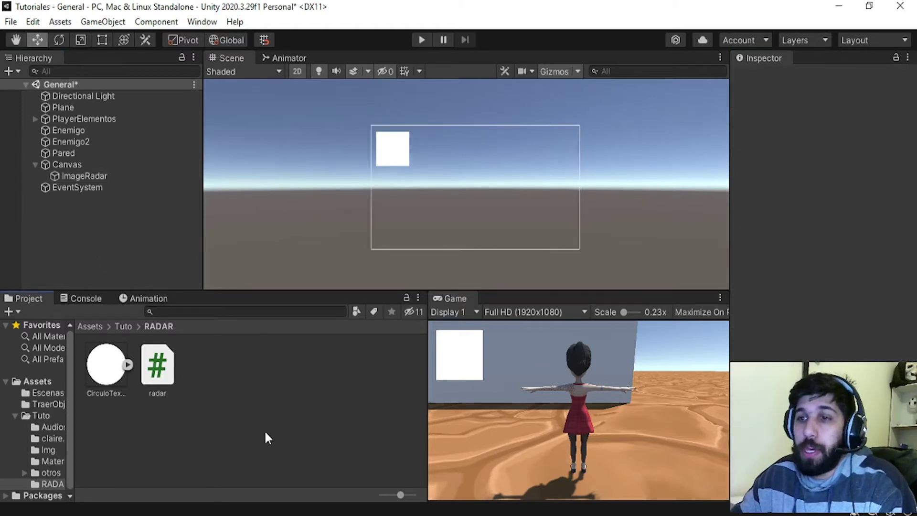
{"action": "right_click", "coordinate": [265, 429]}
{"action": "left_click", "coordinate": [80, 234]}
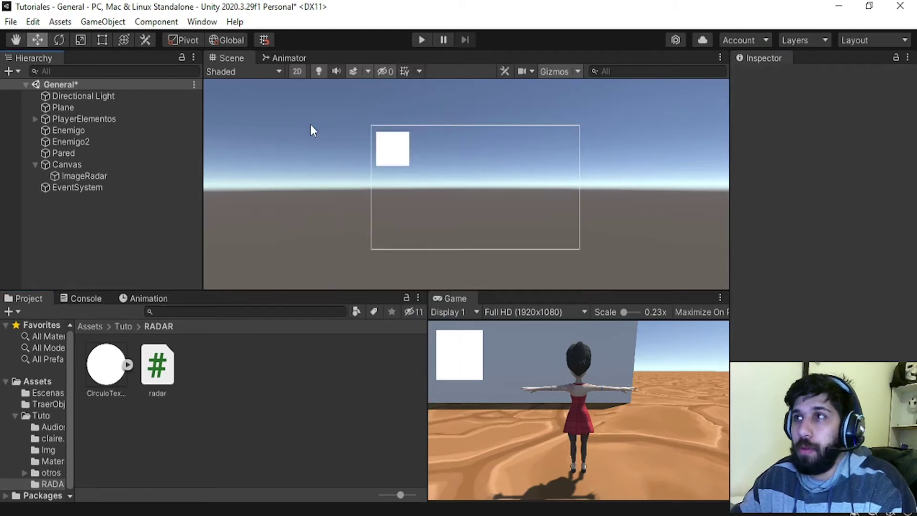
Step: Return the Scene to 3D and add a new Camera to the scene
{"action": "left_click", "coordinate": [297, 70]}
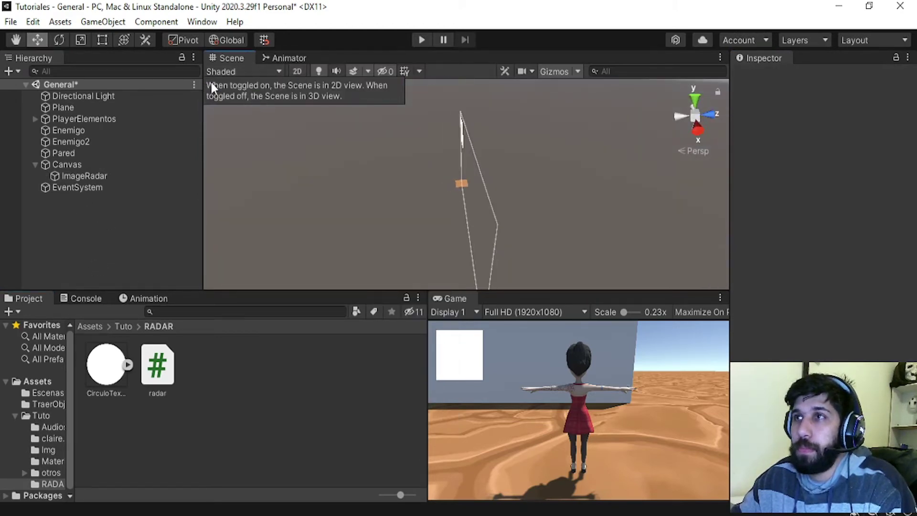
{"action": "double_click", "coordinate": [77, 130]}
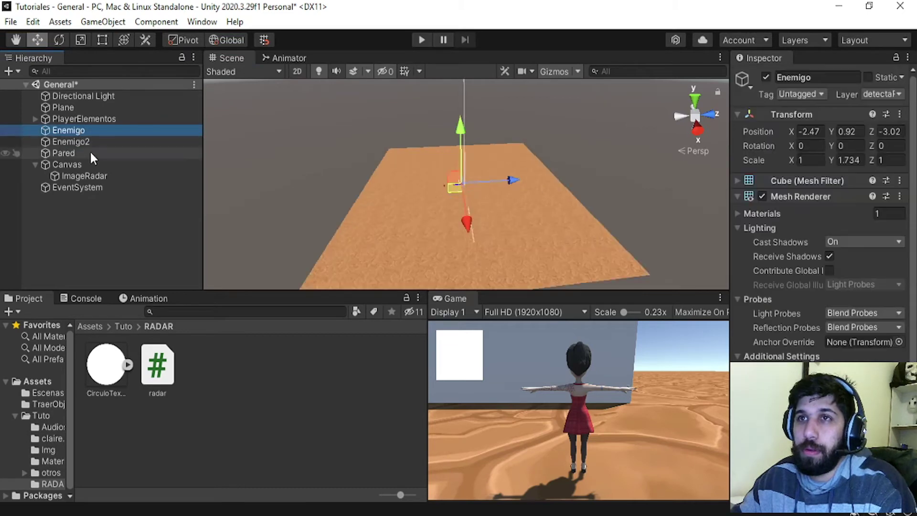
{"action": "right_click_drag", "start_coordinate": [507, 208], "coordinate": [289, 194]}
{"action": "left_click", "coordinate": [289, 194]}
{"action": "right_click", "coordinate": [86, 211]}
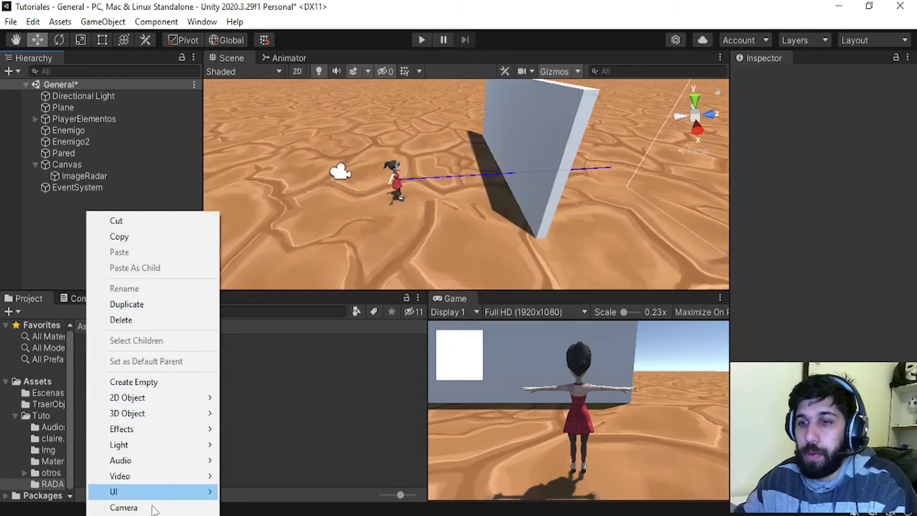
{"action": "left_click", "coordinate": [156, 507]}
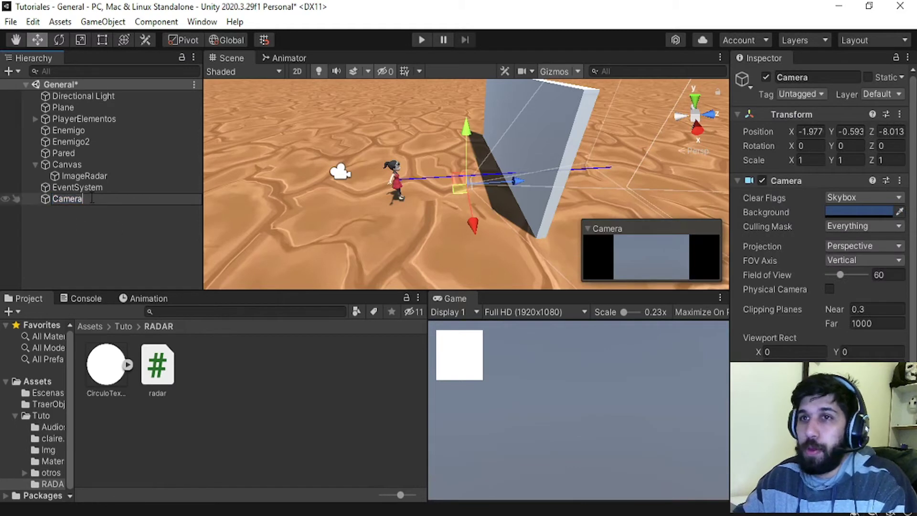
Step: Name the new camera CameraRadar and bring up its Culling Mask options
{"action": "type", "text": "Radar"}
{"action": "key", "text": "Return"}
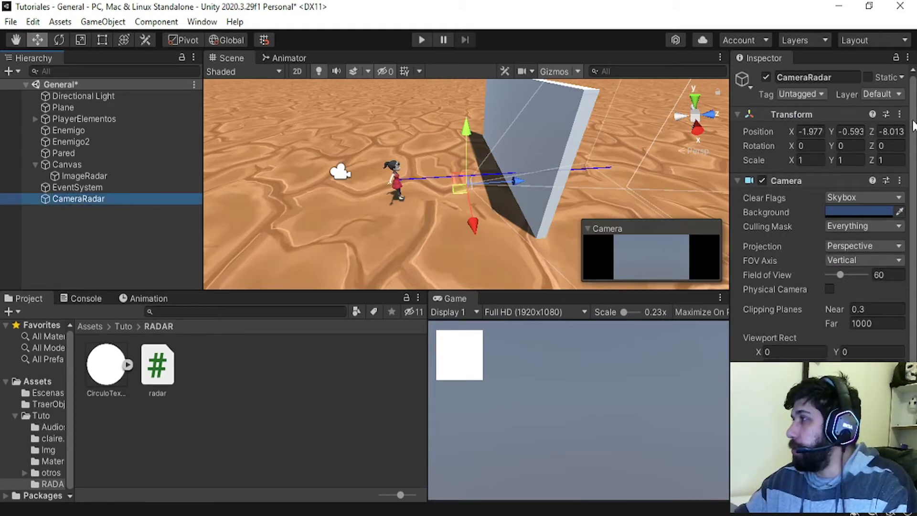
{"action": "left_click_drag", "start_coordinate": [913, 125], "coordinate": [913, 144]}
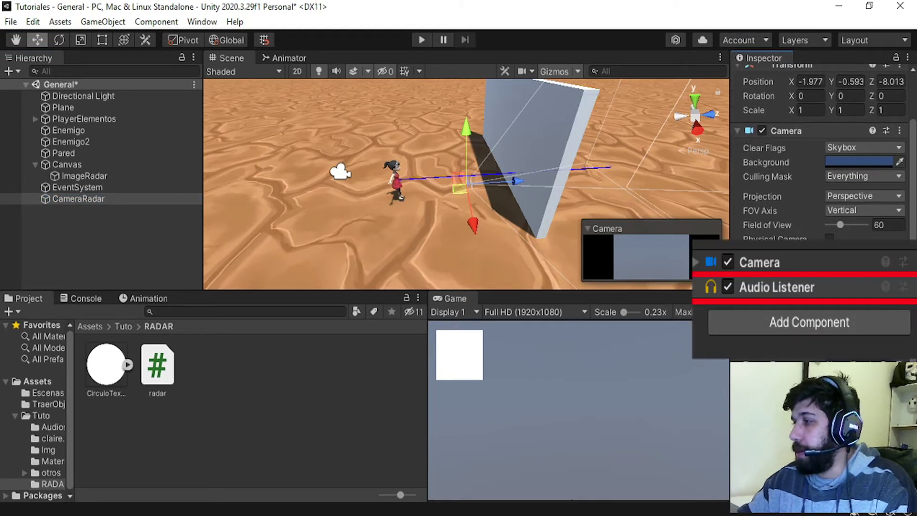
{"action": "scroll", "coordinate": [820, 153], "scroll_direction": "up", "scroll_amount": 1}
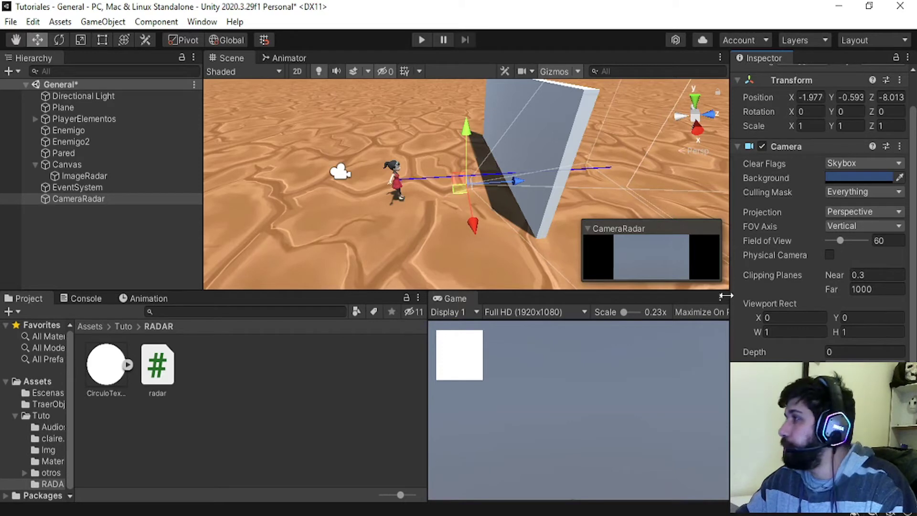
{"action": "scroll", "coordinate": [915, 233], "scroll_direction": "up", "scroll_amount": 3}
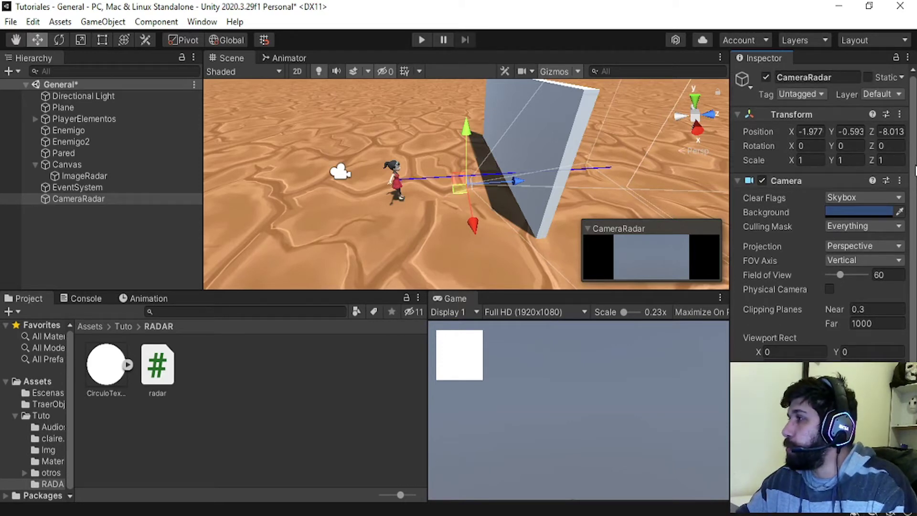
{"action": "left_click", "coordinate": [847, 227]}
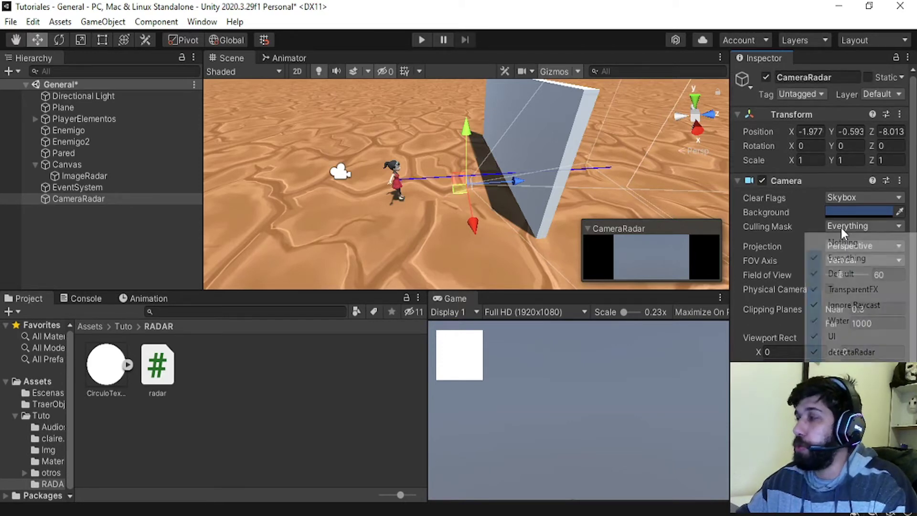
Step: Set CameraRadar's culling mask to Nothing and its projection to Orthographic
{"action": "left_click", "coordinate": [825, 244]}
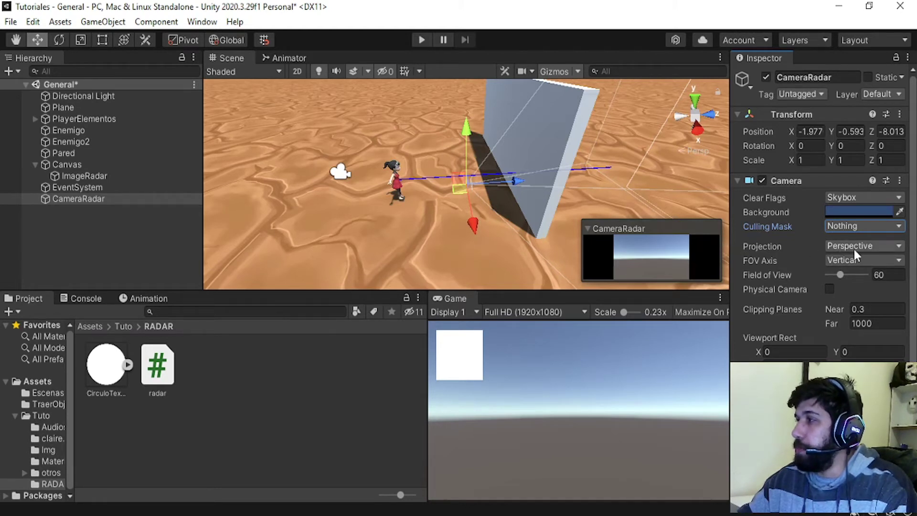
{"action": "left_click", "coordinate": [894, 247]}
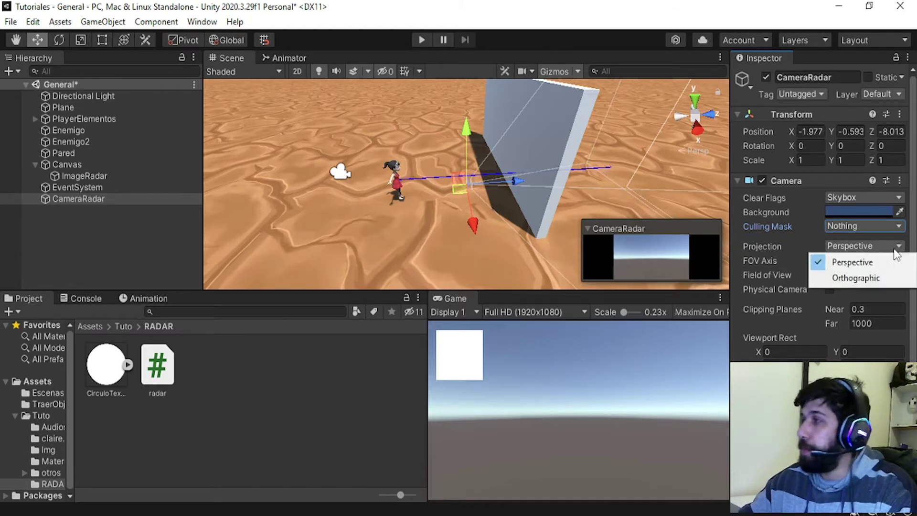
{"action": "left_click", "coordinate": [856, 278]}
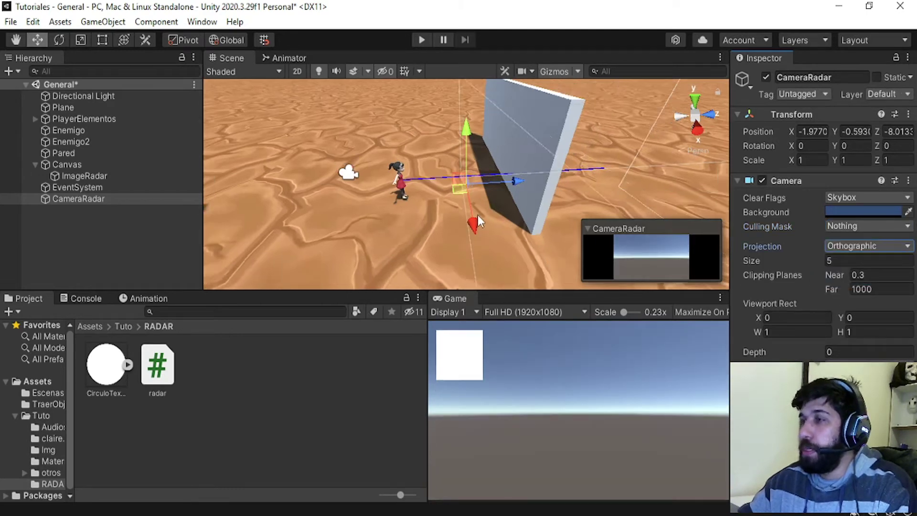
{"action": "scroll", "coordinate": [477, 214], "scroll_direction": "down", "scroll_amount": 5}
{"action": "scroll", "coordinate": [467, 225], "scroll_direction": "down", "scroll_amount": 3}
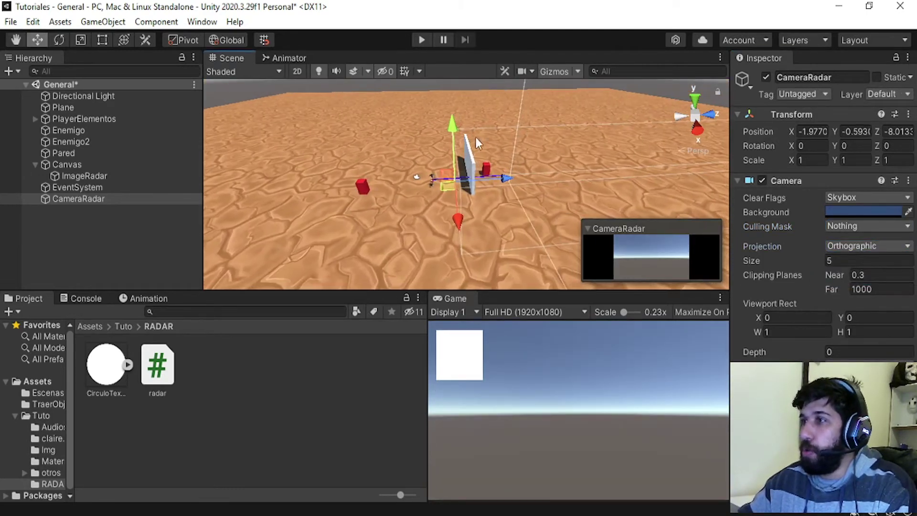
Step: Tilt CameraRadar downward around its X axis in the Scene view
{"action": "middle_click_drag", "start_coordinate": [468, 147], "coordinate": [478, 166]}
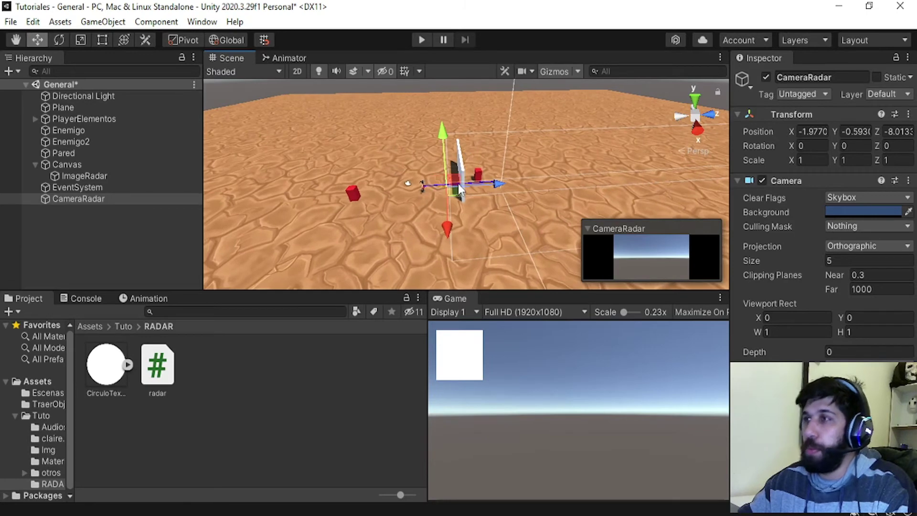
{"action": "mouse_move", "coordinate": [792, 145]}
{"action": "left_mouse_down"}
{"action": "mouse_move", "coordinate": [837, 148]}
{"action": "mouse_move", "coordinate": [306, 153]}
{"action": "left_mouse_up"}
{"action": "left_click_drag", "start_coordinate": [379, 233], "coordinate": [406, 215], "text": "alt"}
{"action": "double_click", "coordinate": [813, 146]}
Step: Set CameraRadar's X rotation to 90 and raise it to Y 15
{"action": "type", "text": "0"}
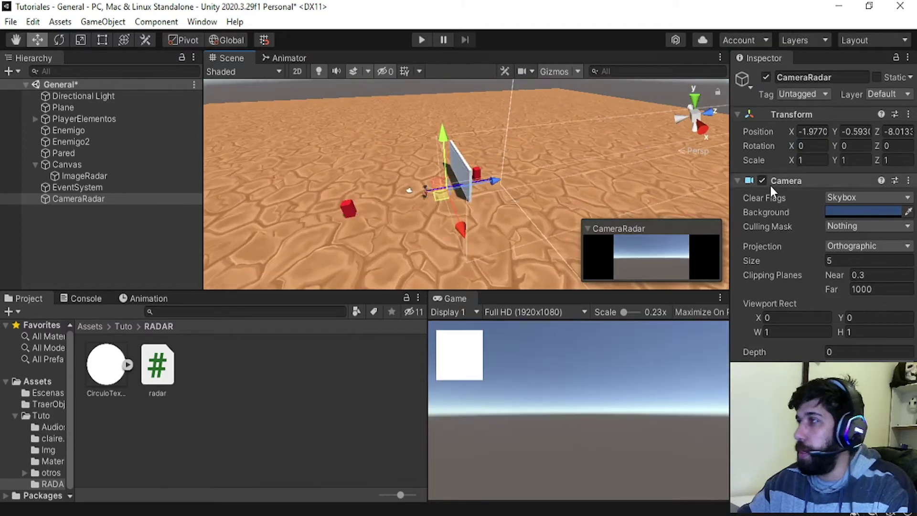
{"action": "type", "text": "90"}
{"action": "key", "text": "Return"}
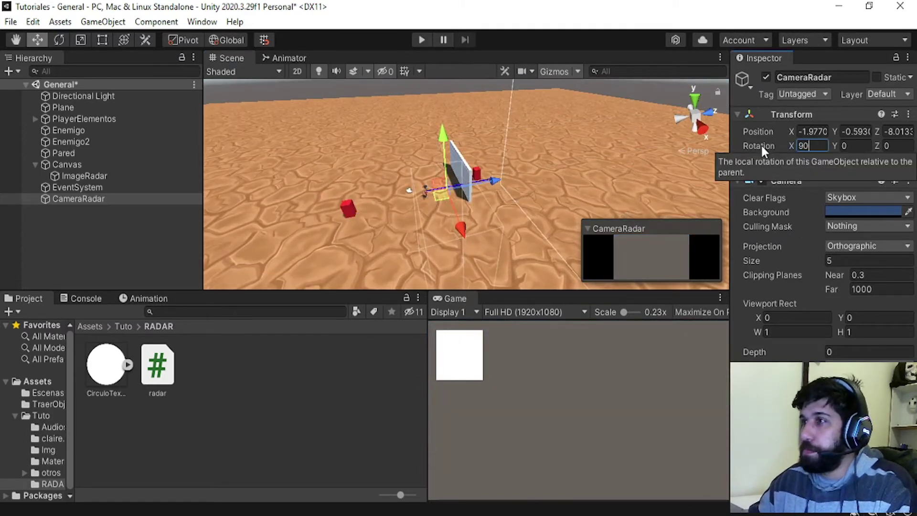
{"action": "left_click_drag", "start_coordinate": [445, 144], "coordinate": [442, 79]}
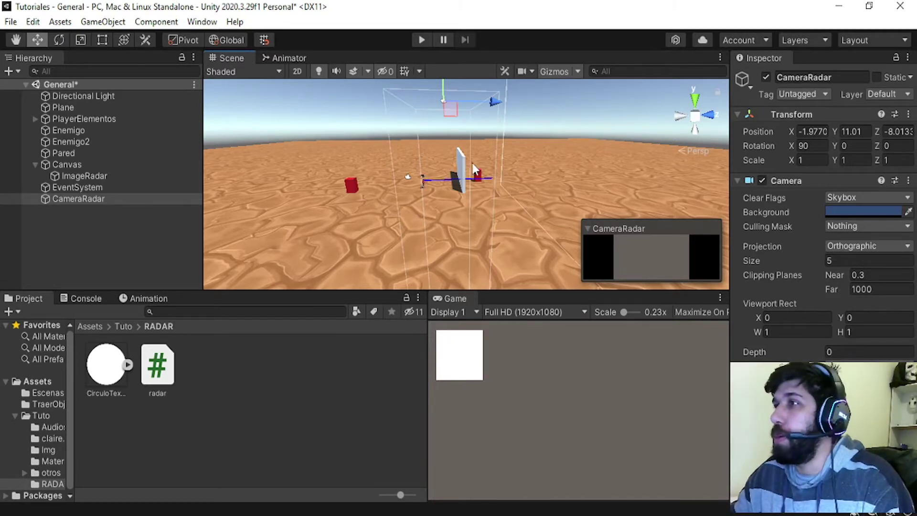
{"action": "middle_click_drag", "start_coordinate": [472, 162], "coordinate": [472, 201]}
{"action": "left_click_drag", "start_coordinate": [443, 106], "coordinate": [442, 95]}
{"action": "left_click", "coordinate": [852, 132]}
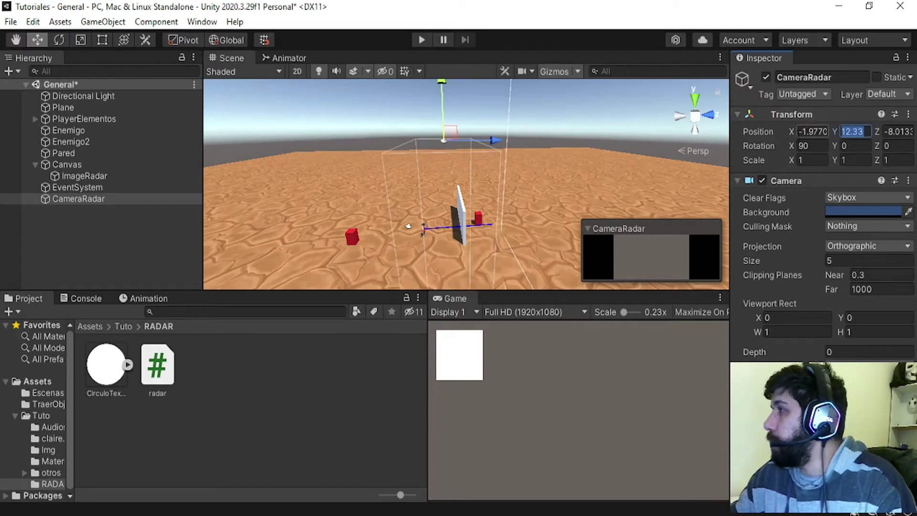
{"action": "type", "text": "15"}
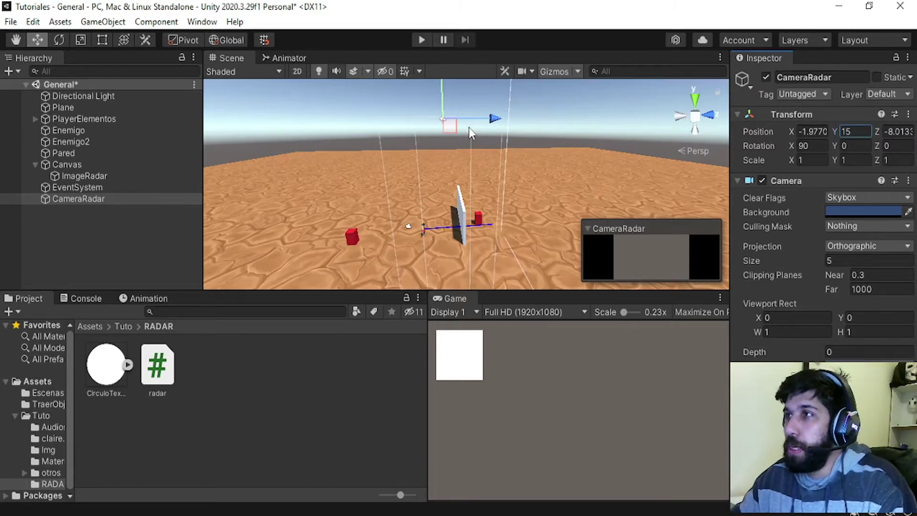
Step: Drag CameraRadar under the player object in the Hierarchy
{"action": "key", "text": "alt"}
{"action": "left_click_drag", "start_coordinate": [376, 165], "coordinate": [461, 134], "text": "alt"}
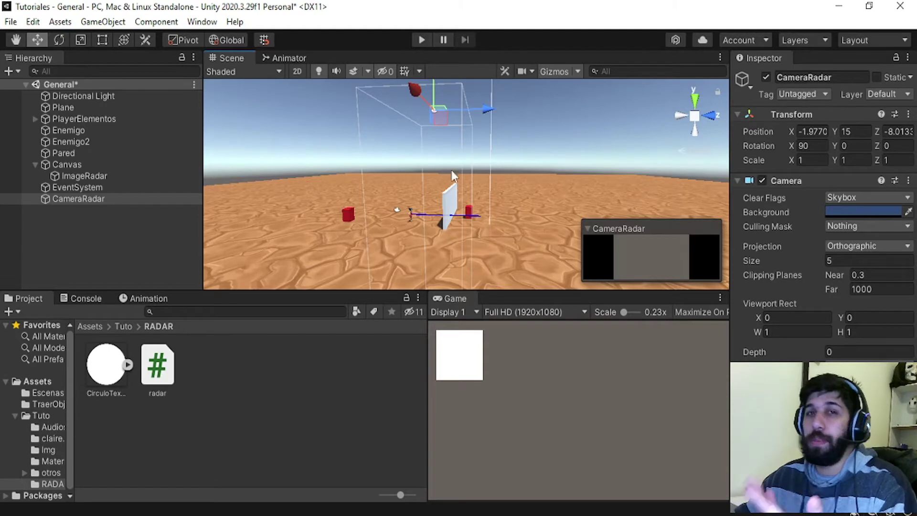
{"action": "mouse_move", "coordinate": [457, 189]}
{"action": "left_mouse_down", "text": "alt"}
{"action": "mouse_move", "coordinate": [522, 183]}
{"action": "mouse_move", "coordinate": [463, 185]}
{"action": "left_mouse_up", "text": "alt"}
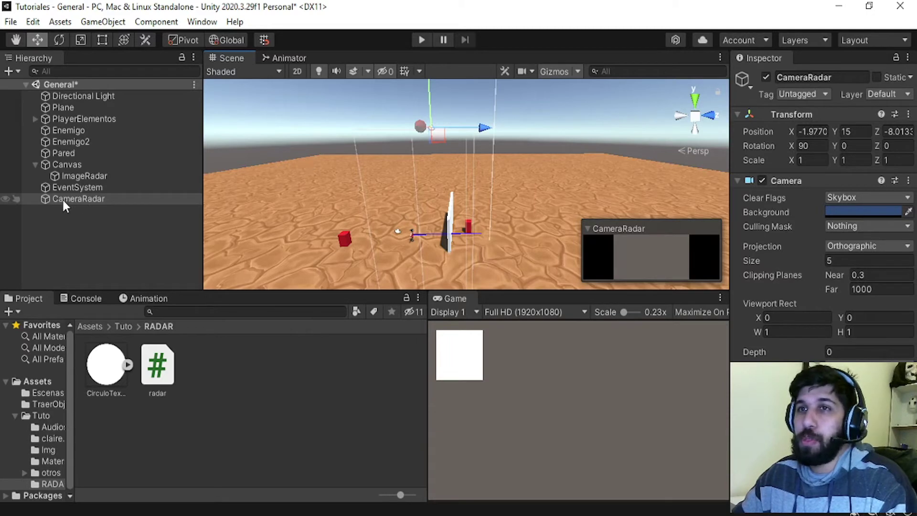
{"action": "left_click_drag", "start_coordinate": [65, 198], "coordinate": [66, 129]}
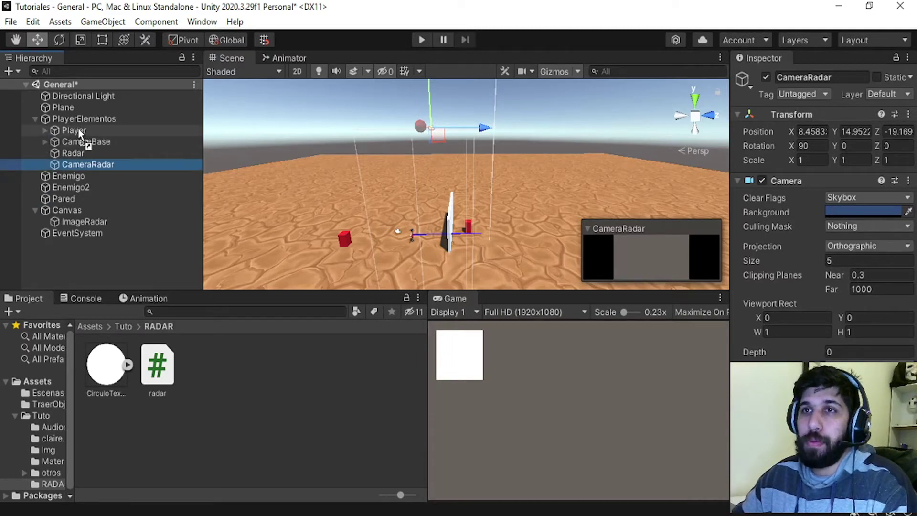
Step: Reset CameraRadar's position to the player's origin, then set Y to 15
{"action": "left_click", "coordinate": [908, 114]}
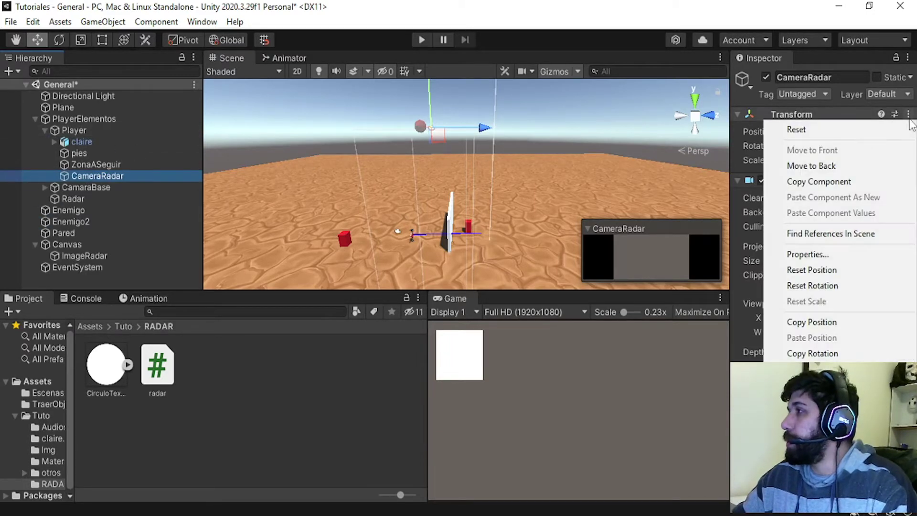
{"action": "left_click", "coordinate": [827, 276]}
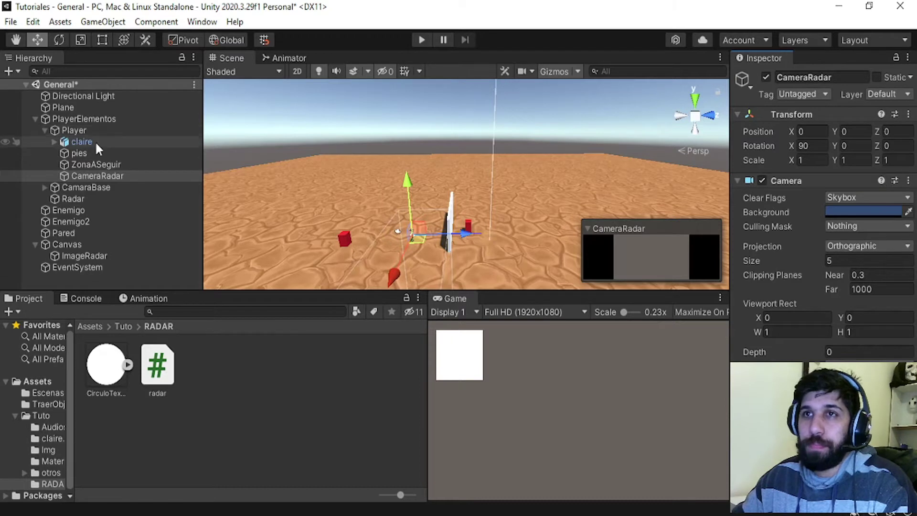
{"action": "left_click", "coordinate": [851, 132]}
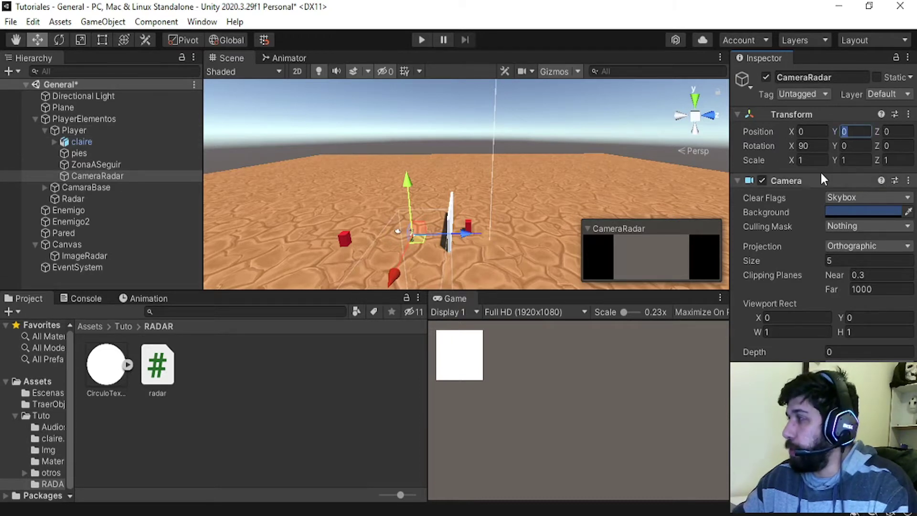
{"action": "type", "text": "15"}
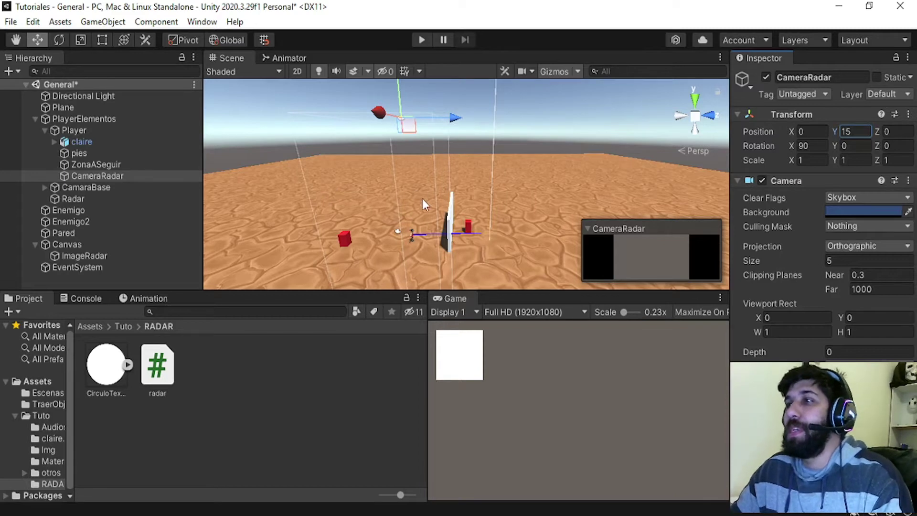
Step: Orbit and pan the Scene view to check the camera above the Player
{"action": "left_click_drag", "start_coordinate": [416, 191], "coordinate": [417, 96], "text": "alt"}
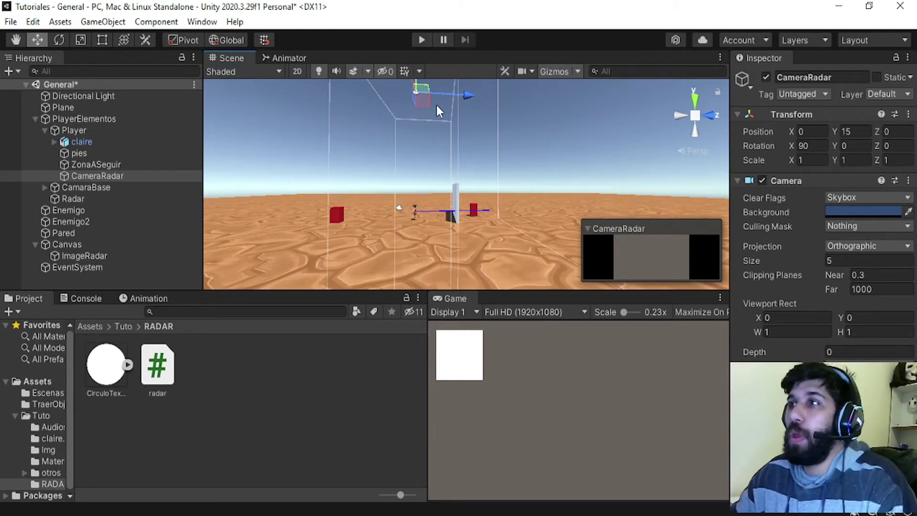
{"action": "scroll", "coordinate": [420, 222], "scroll_direction": "down", "scroll_amount": 2}
{"action": "scroll", "coordinate": [420, 222], "scroll_direction": "down", "scroll_amount": 5}
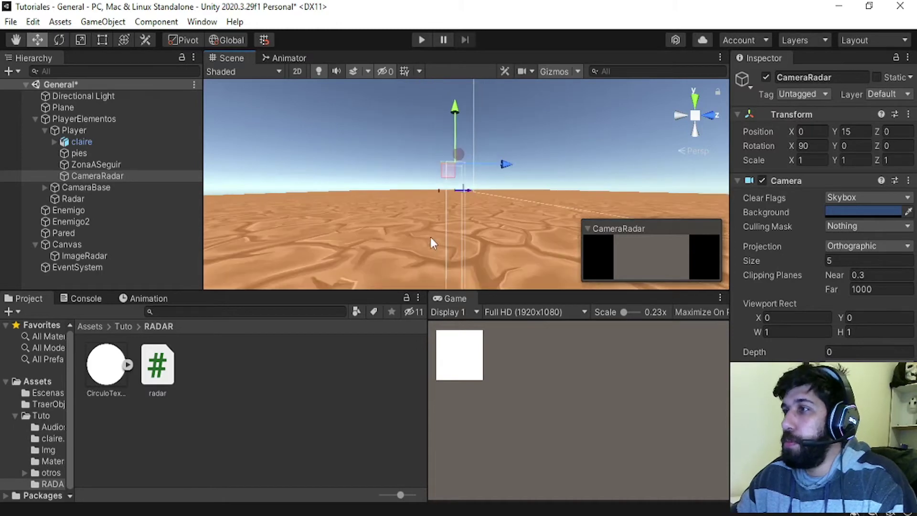
{"action": "scroll", "coordinate": [431, 237], "scroll_direction": "down", "scroll_amount": 3}
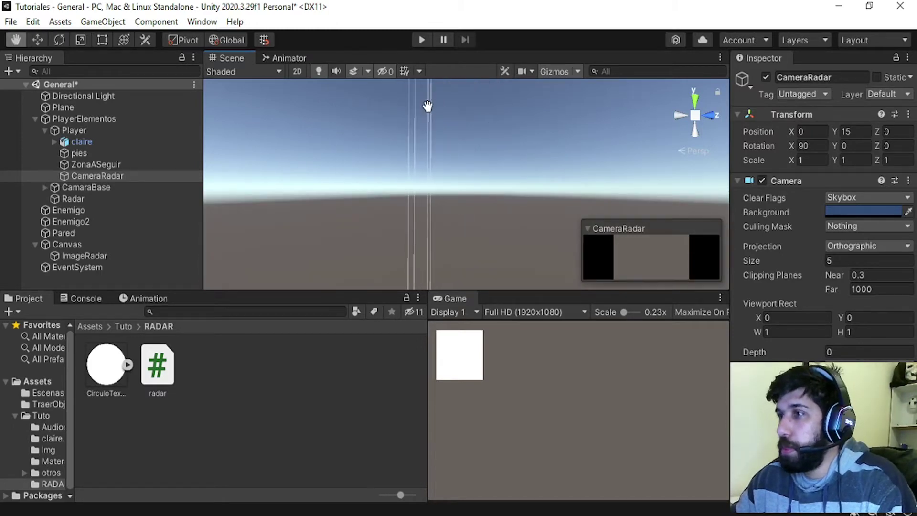
{"action": "middle_click_drag", "start_coordinate": [438, 230], "coordinate": [470, 311]}
{"action": "scroll", "coordinate": [440, 212], "scroll_direction": "up", "scroll_amount": 5}
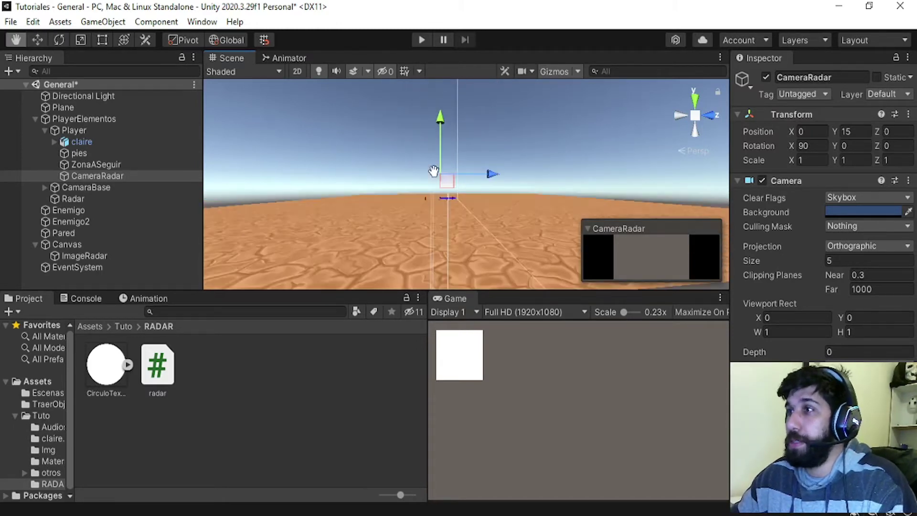
{"action": "mouse_move", "coordinate": [439, 210]}
{"action": "left_mouse_down", "text": "alt"}
{"action": "mouse_move", "coordinate": [407, 253]}
{"action": "mouse_move", "coordinate": [472, 225]}
{"action": "left_mouse_up", "text": "alt"}
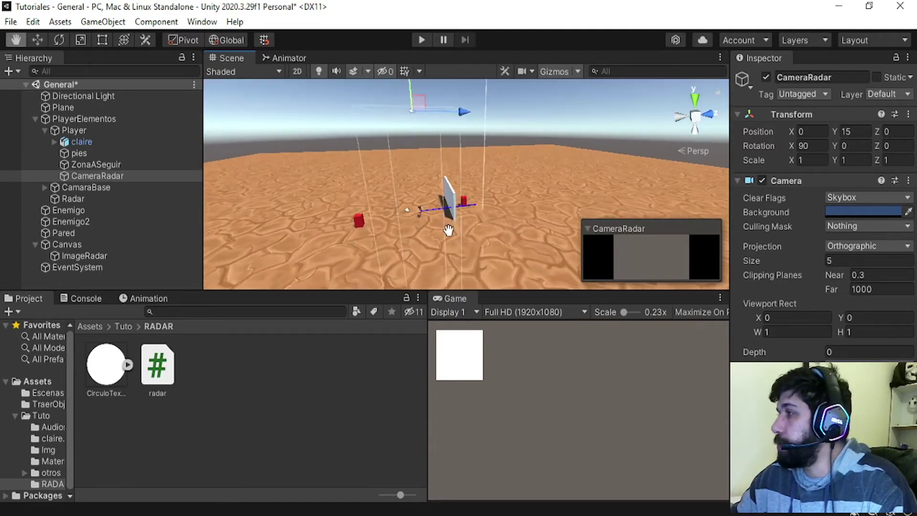
Step: Set CameraRadar's orthographic size to 11
{"action": "left_click_drag", "start_coordinate": [758, 259], "coordinate": [778, 259]}
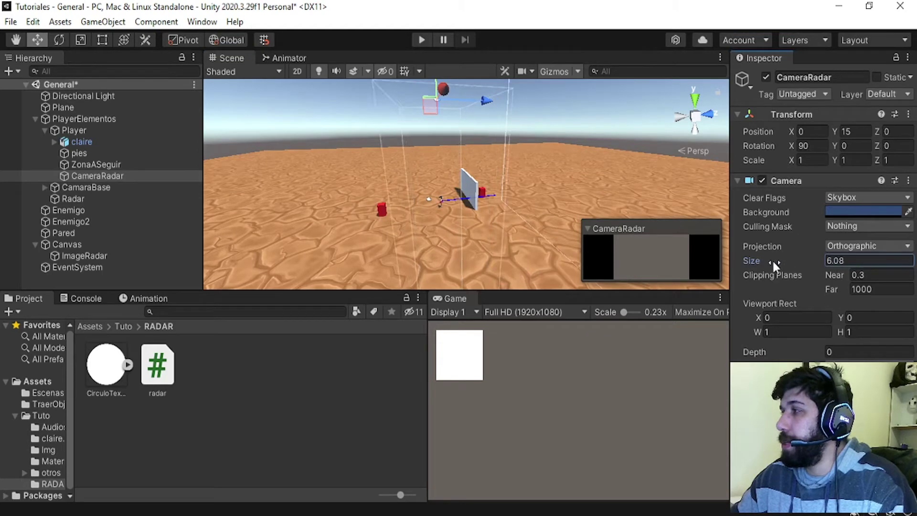
{"action": "mouse_move", "coordinate": [660, 229]}
{"action": "left_mouse_down", "text": "alt"}
{"action": "mouse_move", "coordinate": [557, 247]}
{"action": "mouse_move", "coordinate": [564, 258]}
{"action": "left_mouse_up", "text": "alt"}
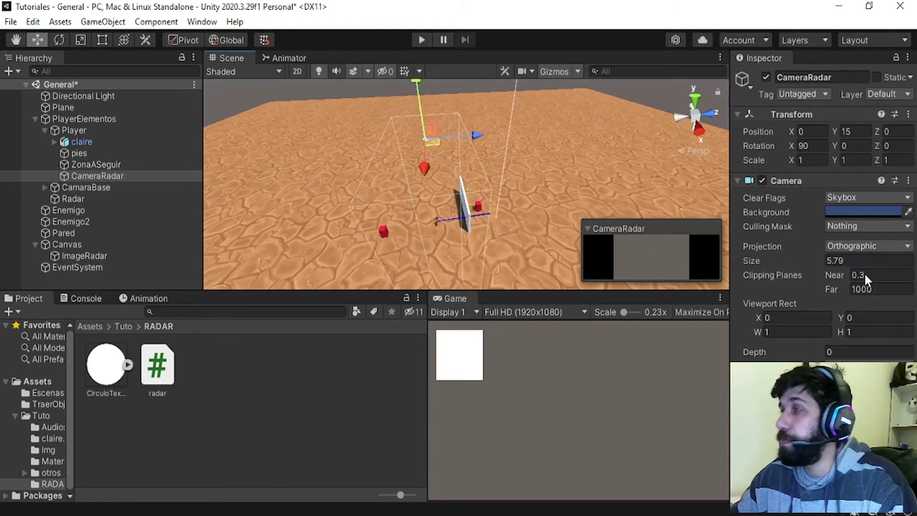
{"action": "left_click", "coordinate": [834, 261]}
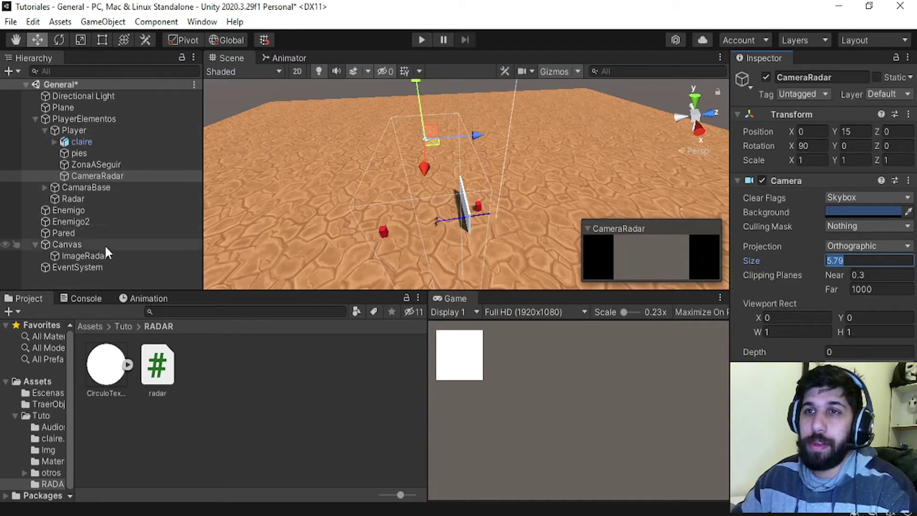
{"action": "left_click", "coordinate": [81, 197]}
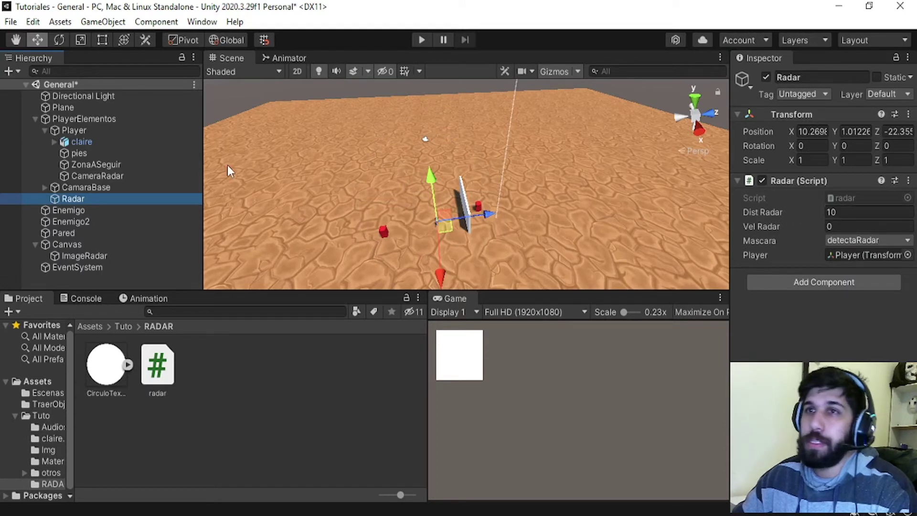
{"action": "left_click", "coordinate": [89, 177]}
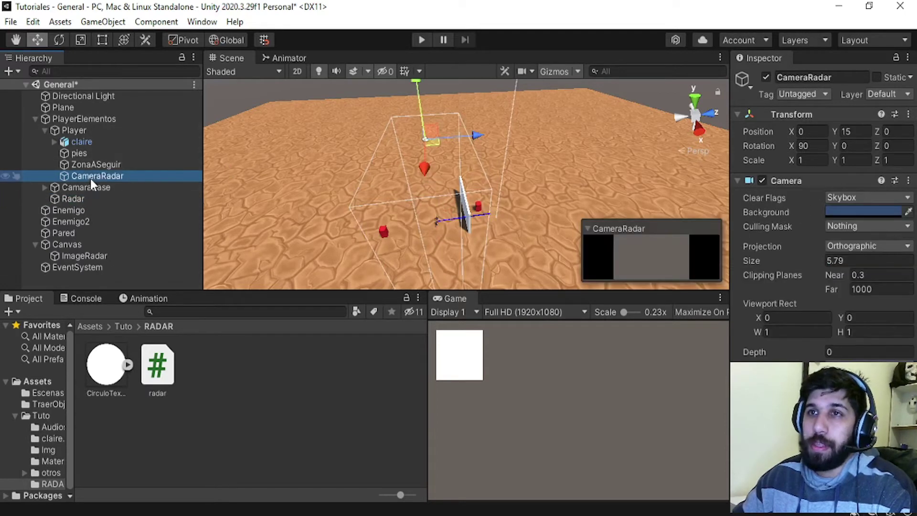
{"action": "left_click", "coordinate": [794, 263]}
{"action": "type", "text": "10"}
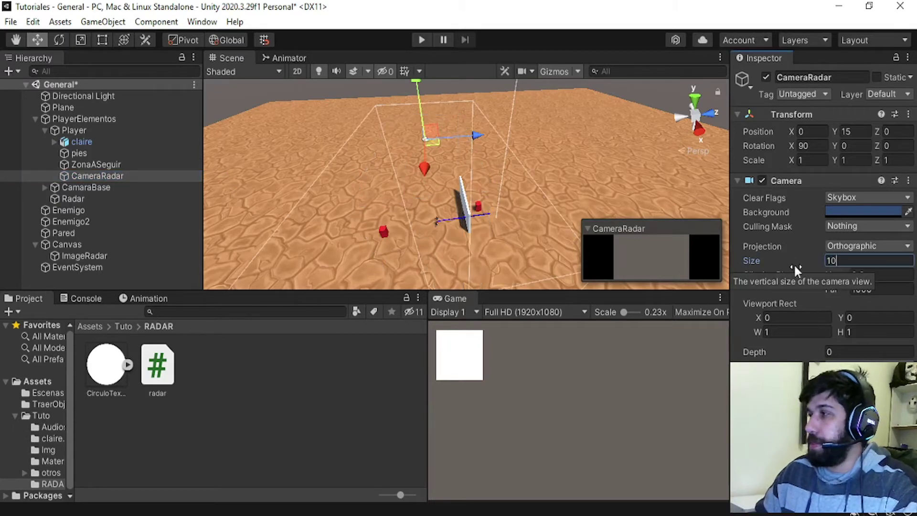
{"action": "mouse_move", "coordinate": [503, 188]}
{"action": "left_mouse_down", "text": "alt"}
{"action": "mouse_move", "coordinate": [493, 246]}
{"action": "mouse_move", "coordinate": [454, 203]}
{"action": "mouse_move", "coordinate": [467, 219]}
{"action": "mouse_move", "coordinate": [465, 248]}
{"action": "mouse_move", "coordinate": [627, 230]}
{"action": "left_mouse_up", "text": "alt"}
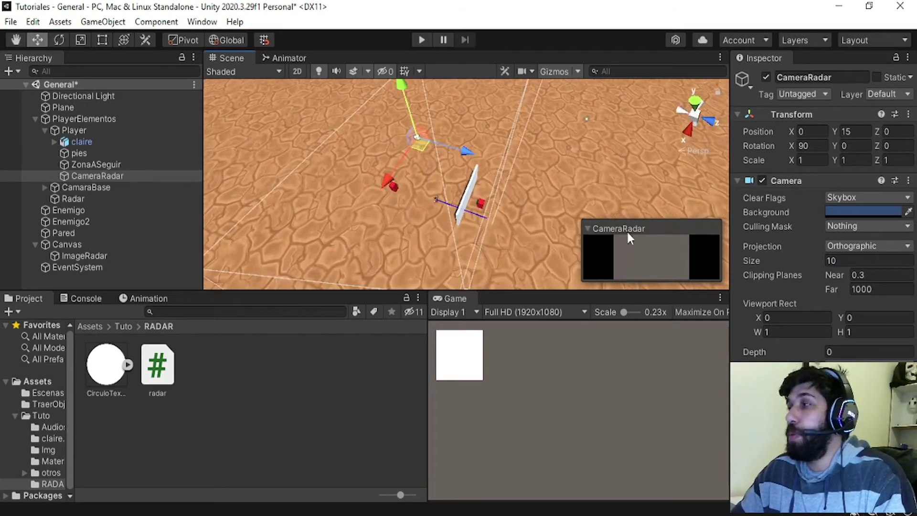
{"action": "mouse_move", "coordinate": [767, 275]}
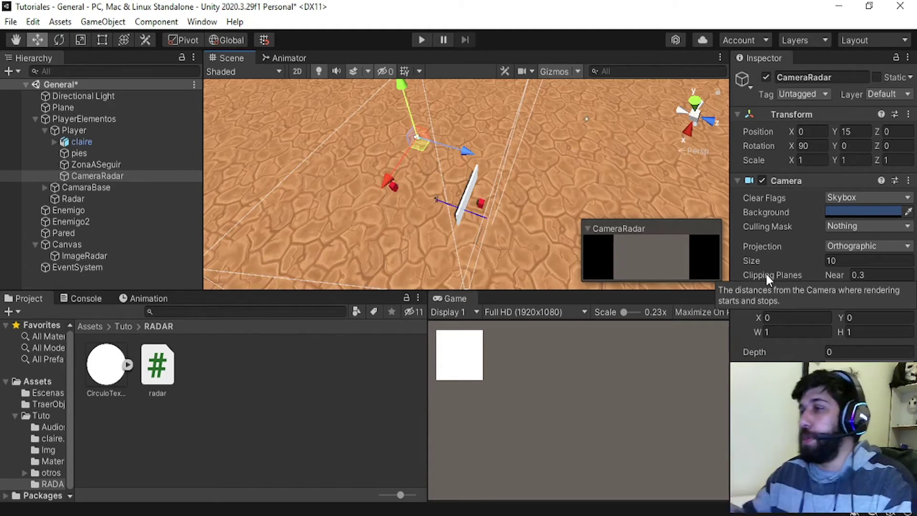
{"action": "left_click", "coordinate": [751, 261]}
{"action": "type", "text": "11"}
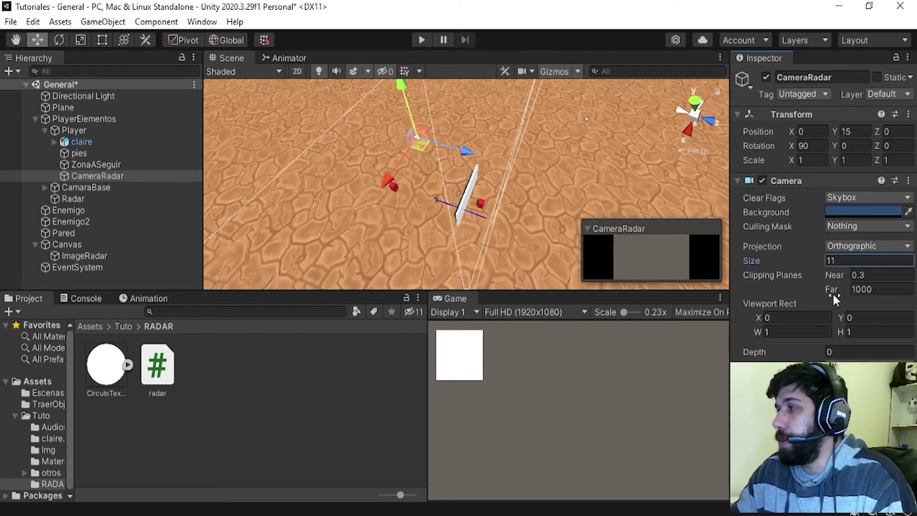
Step: Lower CameraRadar's far clipping plane to 20
{"action": "left_click_drag", "start_coordinate": [847, 290], "coordinate": [831, 290]}
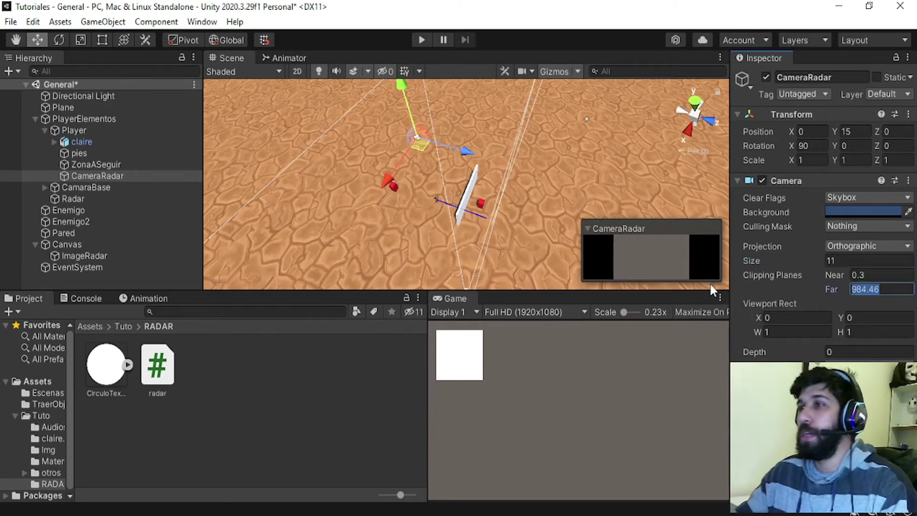
{"action": "middle_click_drag", "start_coordinate": [473, 215], "coordinate": [483, 88]}
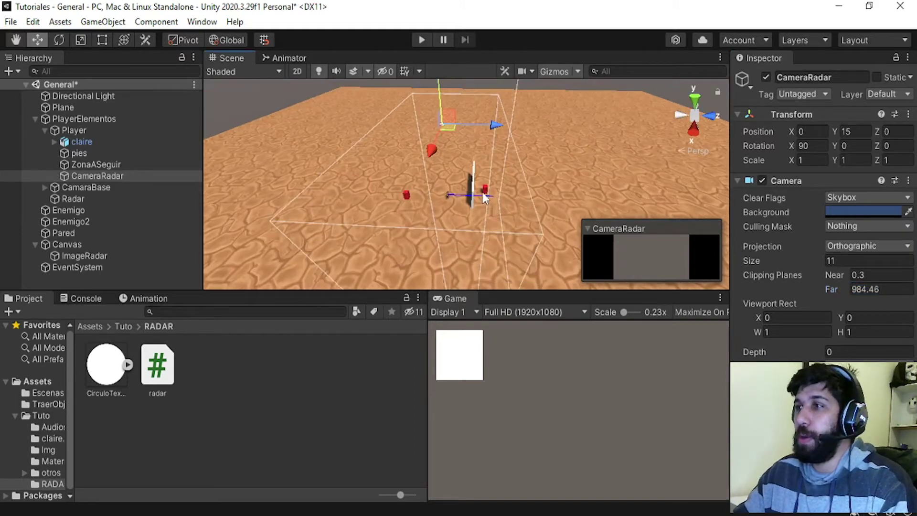
{"action": "mouse_move", "coordinate": [483, 88]}
{"action": "left_mouse_down", "text": "alt"}
{"action": "mouse_move", "coordinate": [484, 324]}
{"action": "mouse_move", "coordinate": [476, 154]}
{"action": "mouse_move", "coordinate": [527, 197]}
{"action": "left_mouse_up", "text": "alt"}
{"action": "left_click", "coordinate": [882, 289]}
{"action": "type", "text": "100"}
{"action": "mouse_move", "coordinate": [434, 205]}
{"action": "left_mouse_down", "text": "alt"}
{"action": "mouse_move", "coordinate": [439, 330]}
{"action": "mouse_move", "coordinate": [436, 193]}
{"action": "left_mouse_up", "text": "alt"}
{"action": "left_click", "coordinate": [860, 289]}
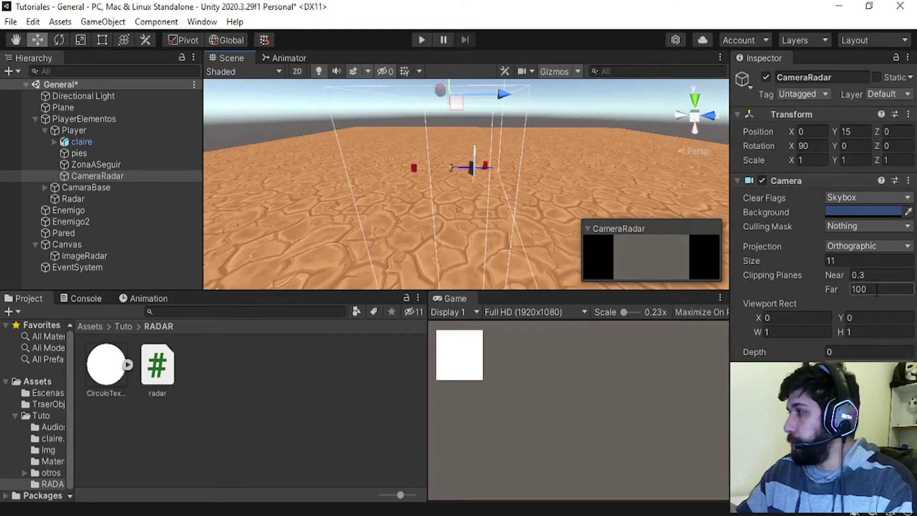
{"action": "type", "text": "20"}
{"action": "key", "text": "Return"}
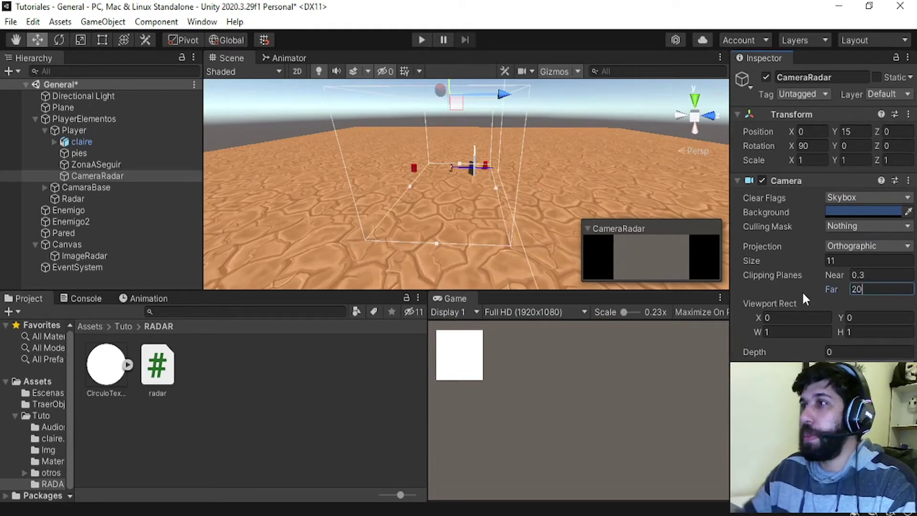
{"action": "mouse_move", "coordinate": [511, 211]}
{"action": "left_mouse_down", "text": "alt"}
{"action": "mouse_move", "coordinate": [521, 161]}
{"action": "mouse_move", "coordinate": [542, 190]}
{"action": "left_mouse_up", "text": "alt"}
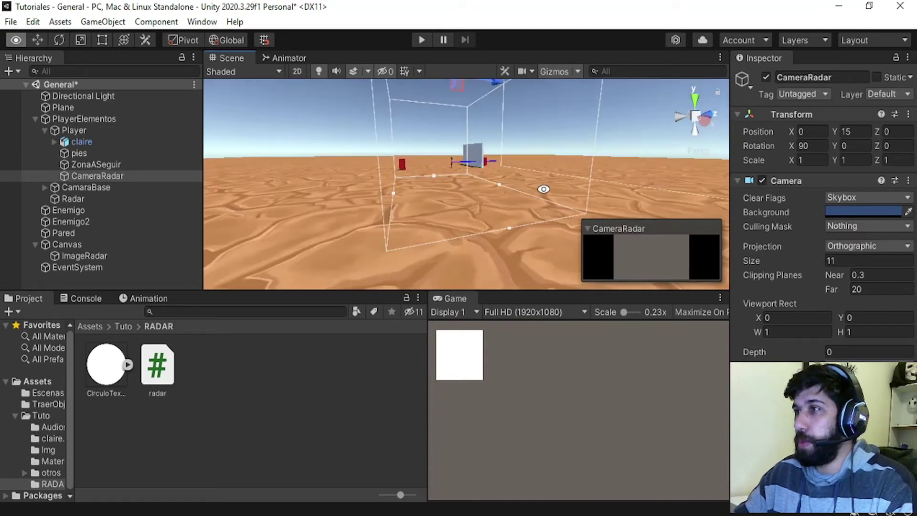
Step: Set the far clipping plane to 30, undoing an accidental size change to keep 11
{"action": "left_click", "coordinate": [866, 288]}
{"action": "type", "text": "30"}
{"action": "mouse_move", "coordinate": [466, 205]}
{"action": "left_mouse_down", "text": "alt"}
{"action": "mouse_move", "coordinate": [552, 183]}
{"action": "mouse_move", "coordinate": [501, 225]}
{"action": "mouse_move", "coordinate": [532, 255]}
{"action": "left_mouse_up", "text": "alt"}
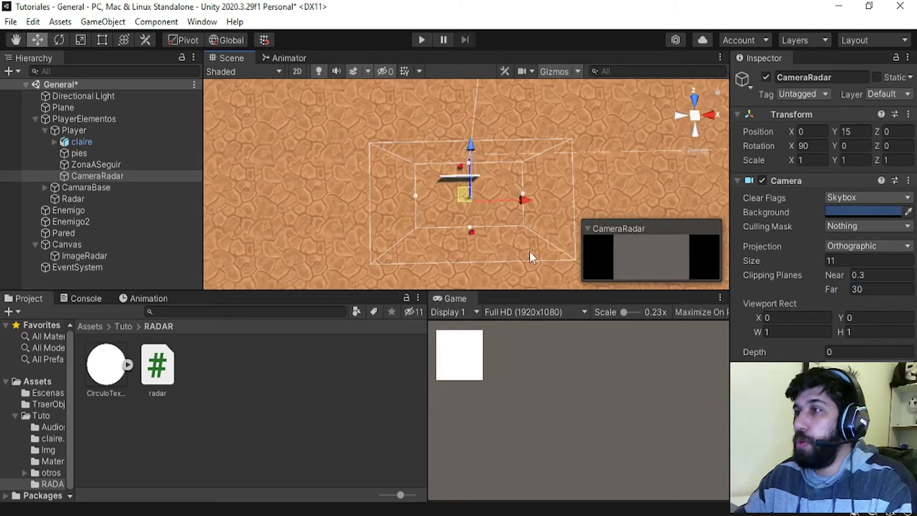
{"action": "left_click_drag", "start_coordinate": [472, 229], "coordinate": [469, 238]}
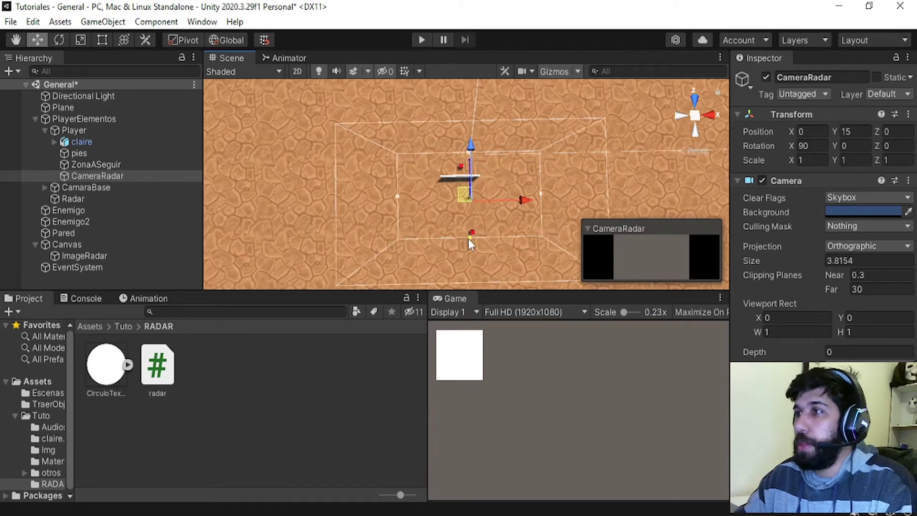
{"action": "key", "text": "ctrl+z"}
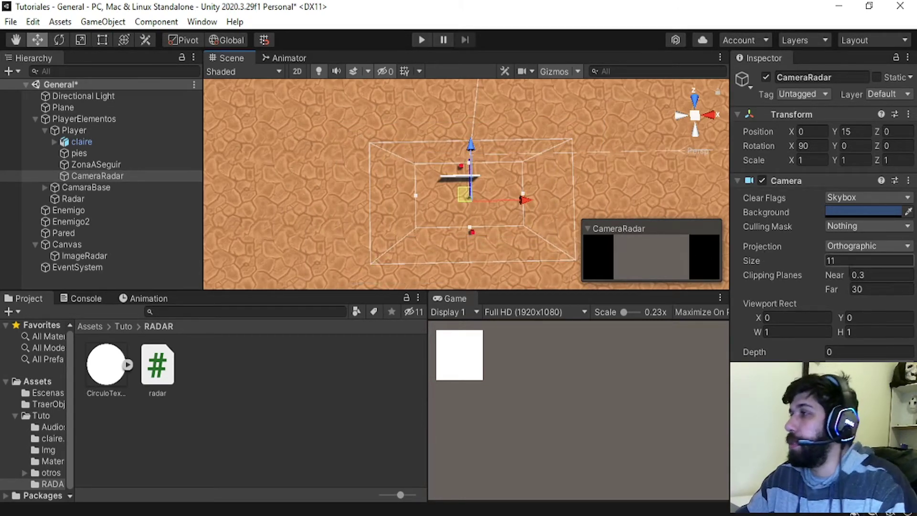
{"action": "mouse_move", "coordinate": [501, 226]}
{"action": "left_mouse_down", "text": "alt"}
{"action": "mouse_move", "coordinate": [390, 106]}
{"action": "mouse_move", "coordinate": [493, 187]}
{"action": "left_mouse_up", "text": "alt"}
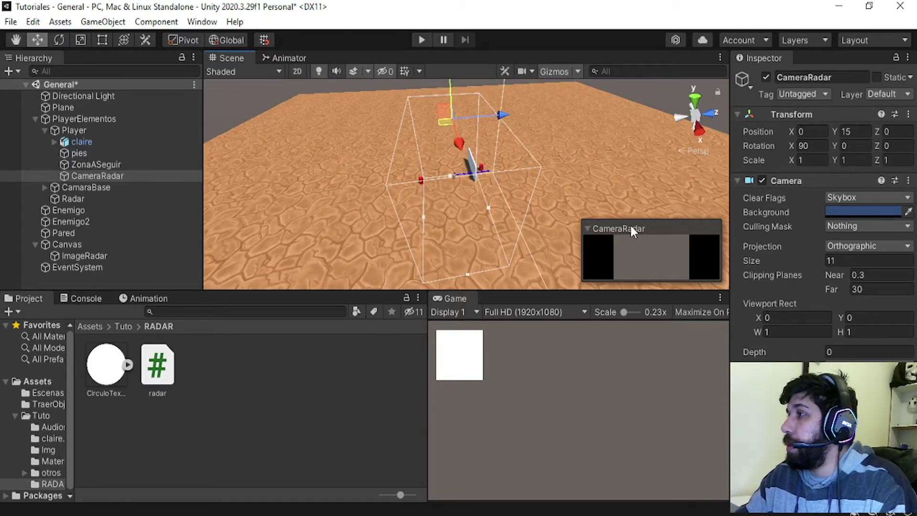
{"action": "left_click_drag", "start_coordinate": [487, 169], "coordinate": [445, 122], "text": "alt"}
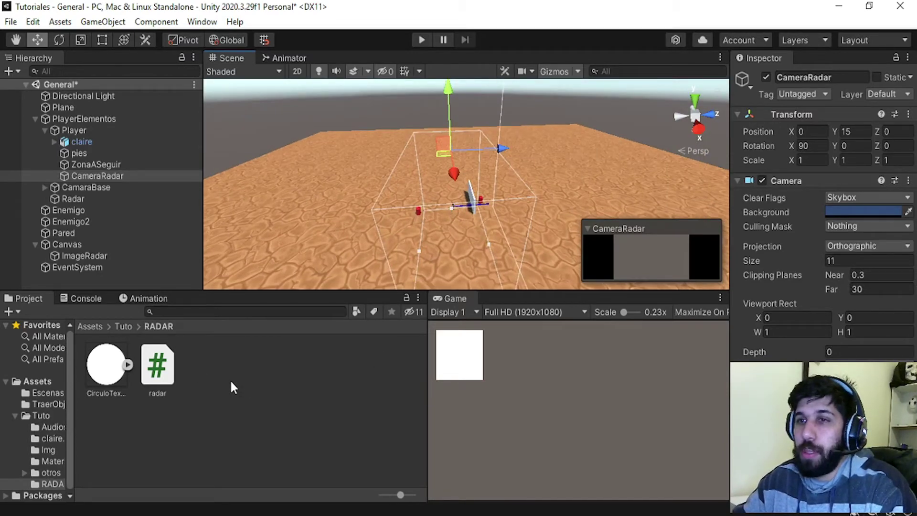
Step: Create a Render Texture asset in the RADAR folder named RadarTextura
{"action": "left_click", "coordinate": [285, 391]}
{"action": "right_click", "coordinate": [294, 372]}
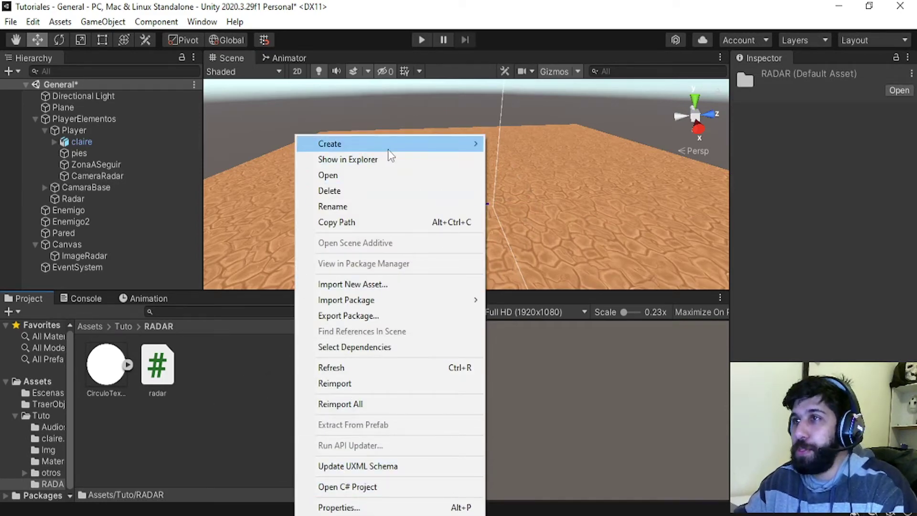
{"action": "mouse_move", "coordinate": [389, 150]}
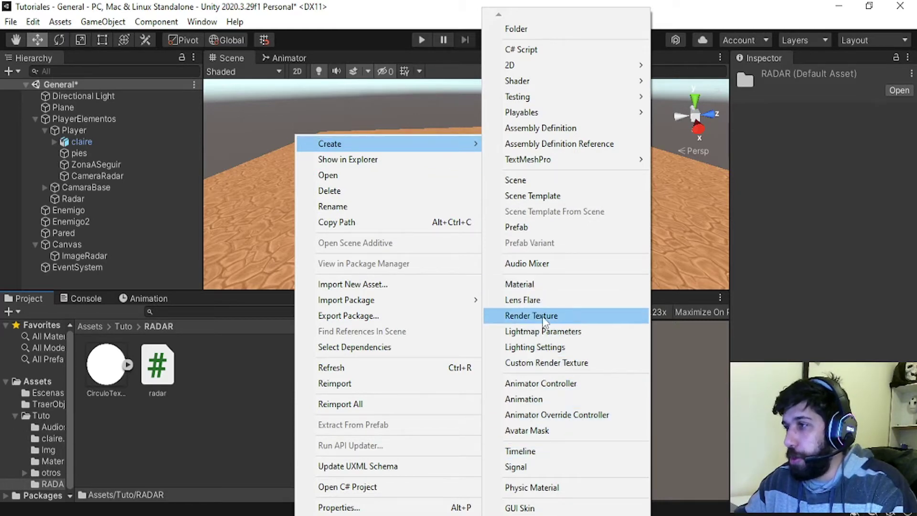
{"action": "left_click", "coordinate": [528, 319]}
{"action": "type", "text": "RadarTextura"}
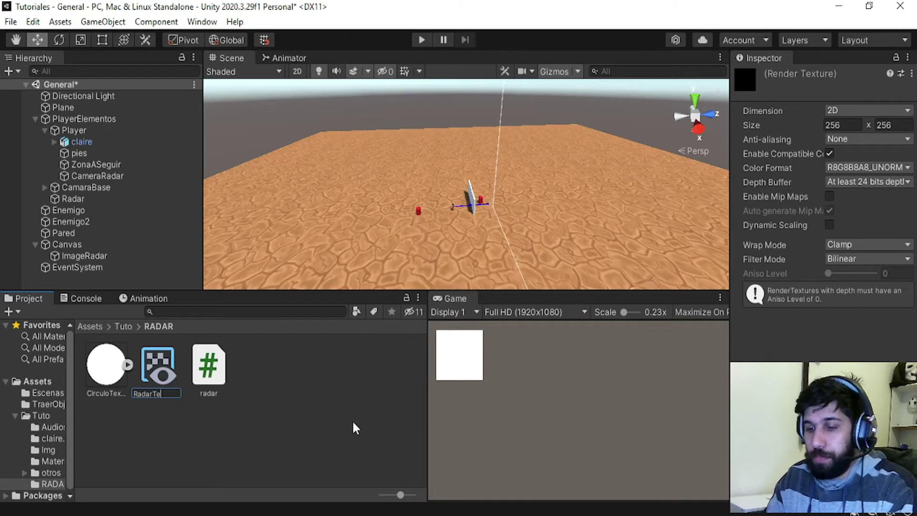
{"action": "key", "text": "Return"}
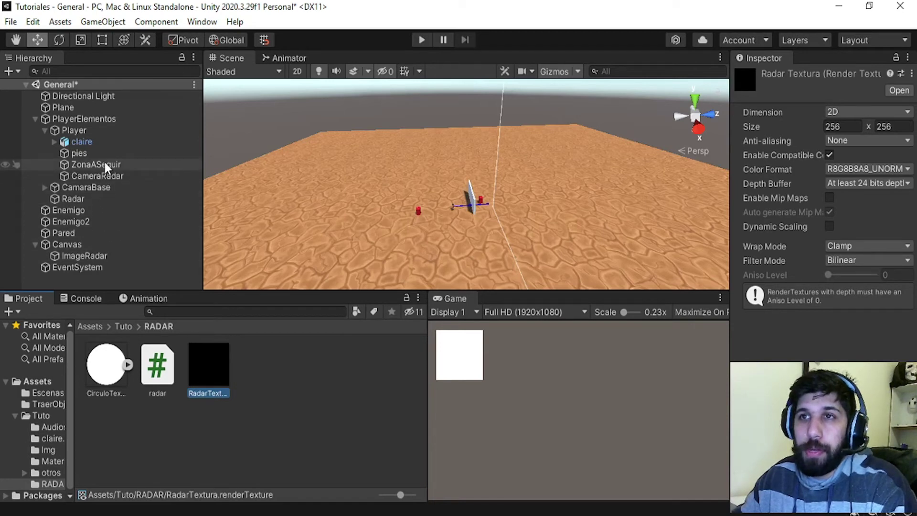
{"action": "left_click", "coordinate": [98, 175]}
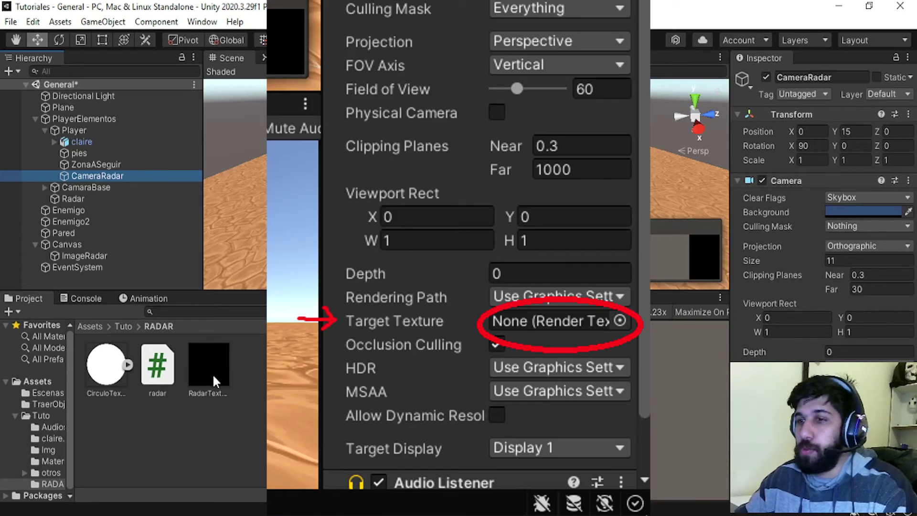
Step: Drag RadarTextura into CameraRadar's Target Texture slot
{"action": "left_click_drag", "start_coordinate": [216, 378], "coordinate": [726, 416]}
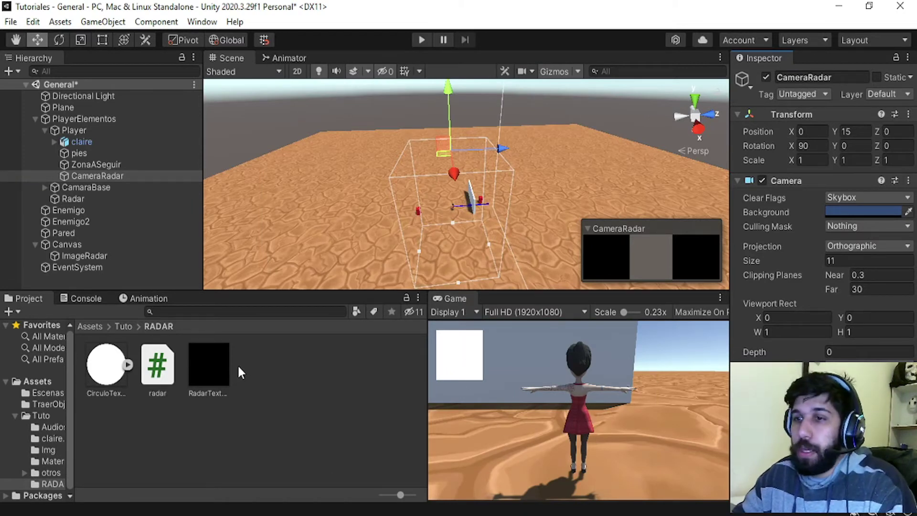
{"action": "left_click", "coordinate": [222, 365]}
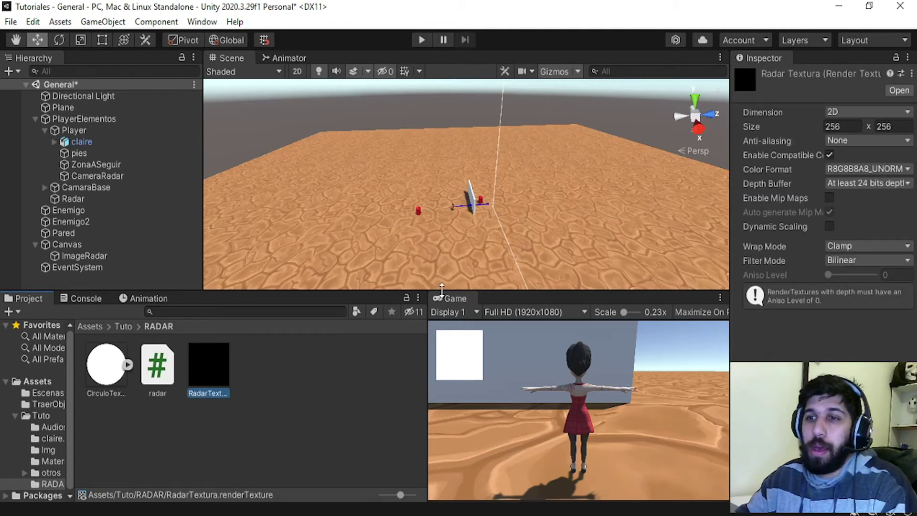
{"action": "left_click", "coordinate": [196, 408]}
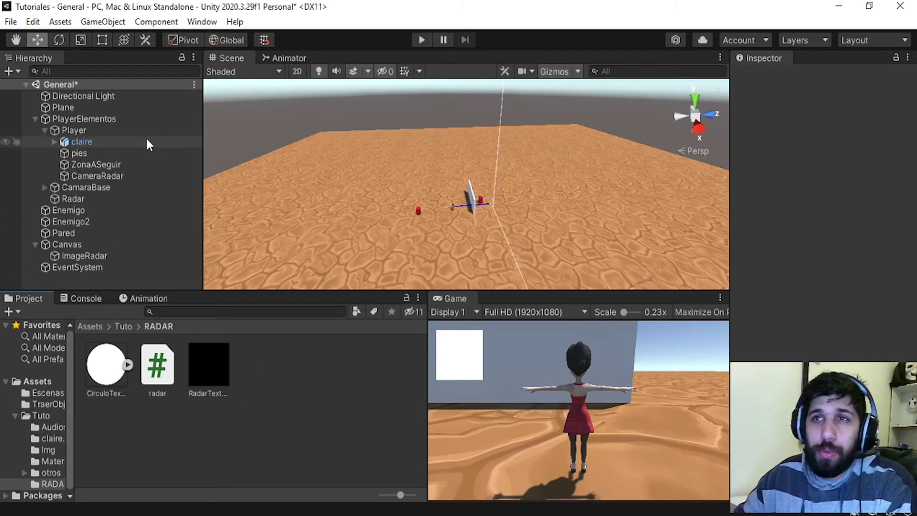
{"action": "left_click", "coordinate": [95, 187]}
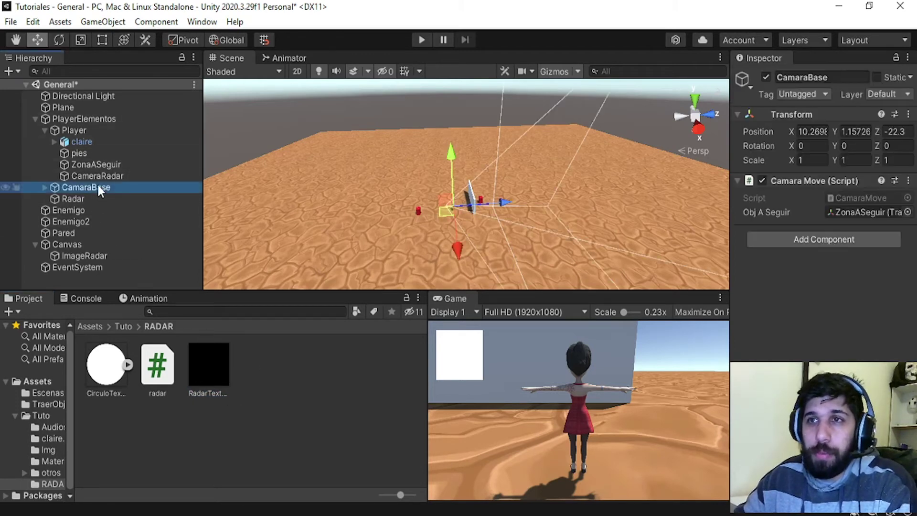
{"action": "left_click", "coordinate": [99, 176]}
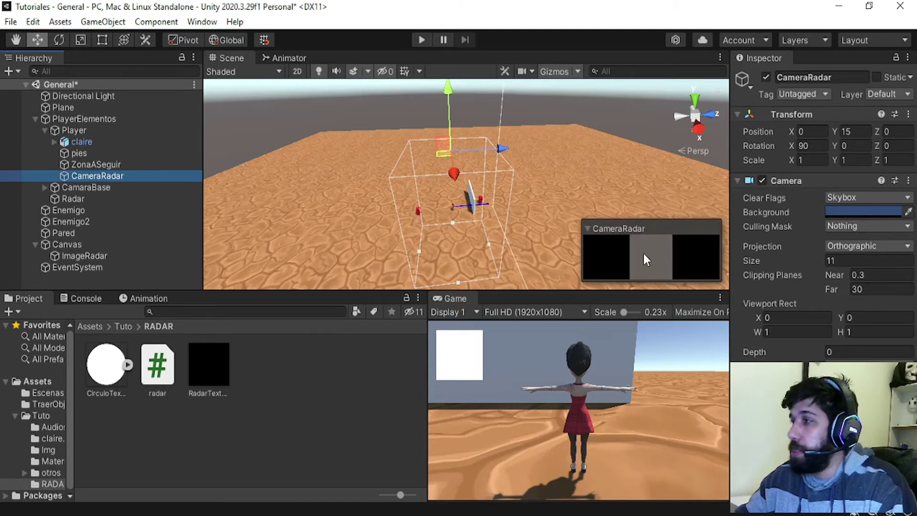
{"action": "left_click", "coordinate": [837, 226]}
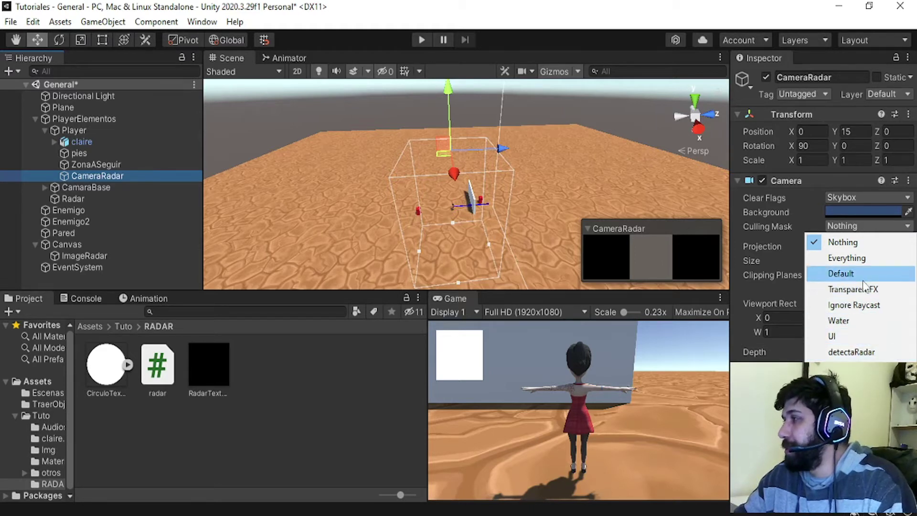
{"action": "left_click", "coordinate": [866, 260]}
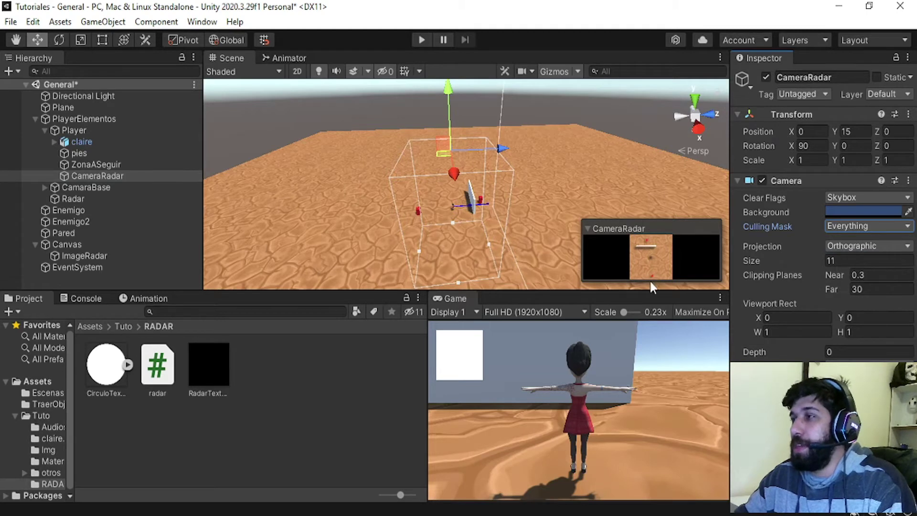
{"action": "left_click", "coordinate": [853, 226]}
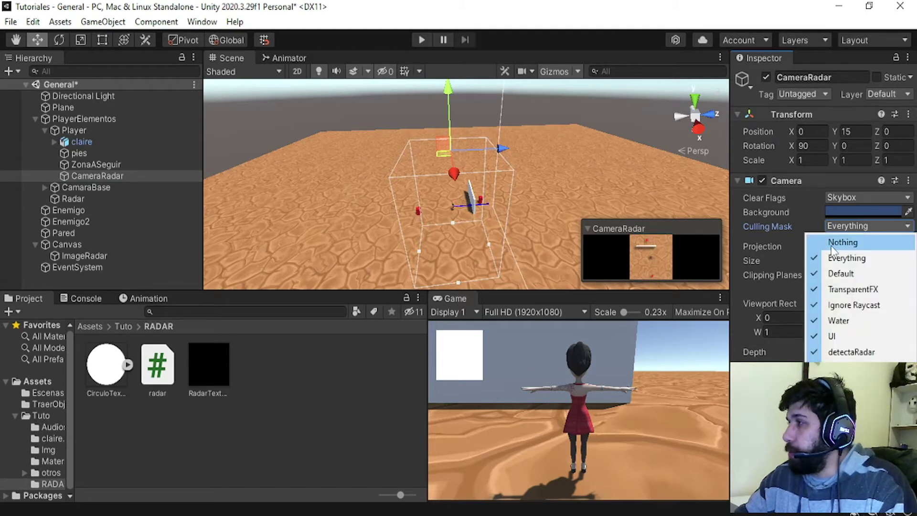
{"action": "left_click", "coordinate": [836, 242]}
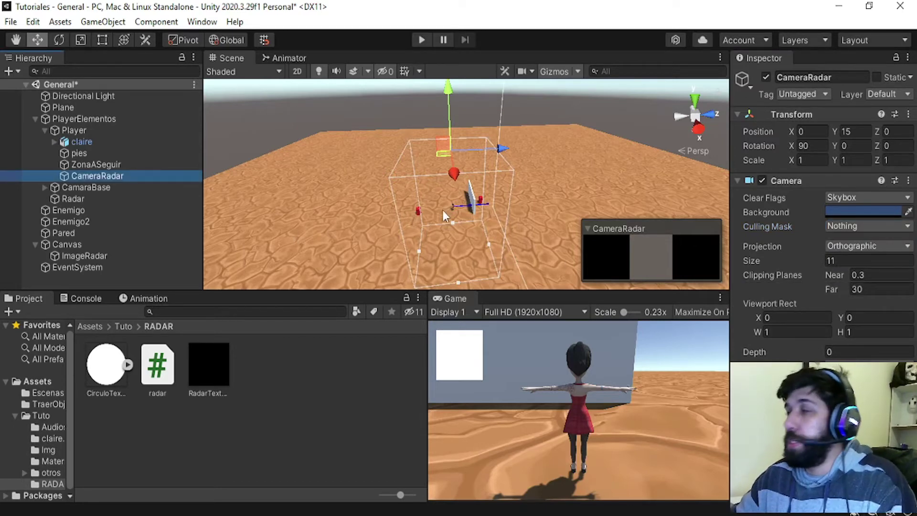
{"action": "key", "text": "alt"}
{"action": "left_click_drag", "start_coordinate": [449, 247], "coordinate": [362, 188], "text": "alt"}
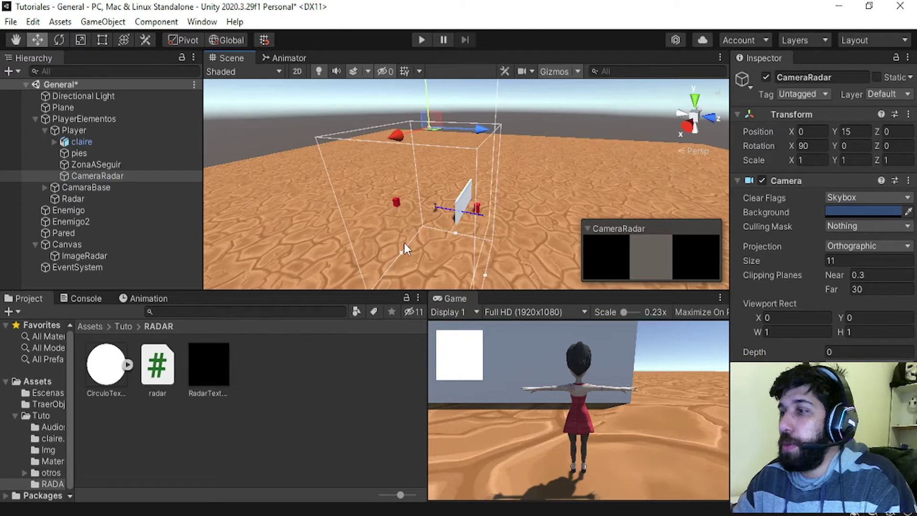
{"action": "left_click", "coordinate": [101, 254]}
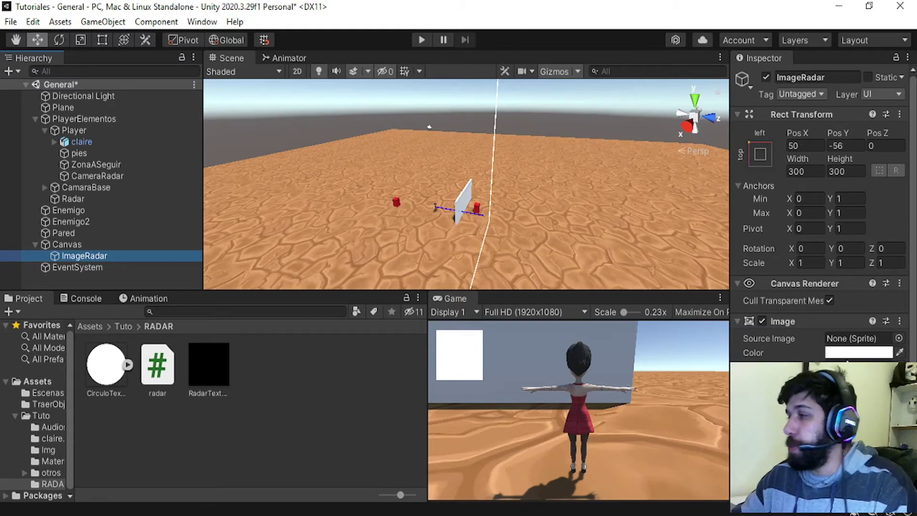
{"action": "left_click", "coordinate": [289, 385]}
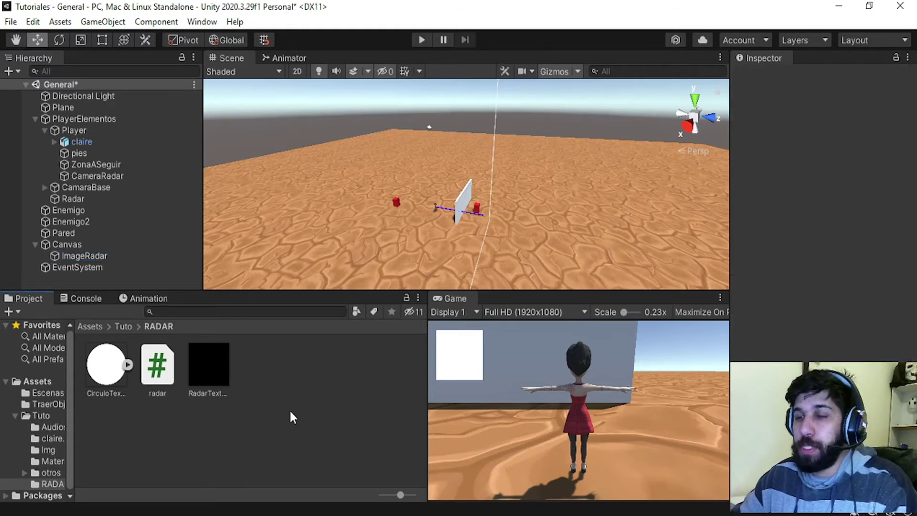
Step: Create a material named RadarMaterial in the RADAR folder with RadarTexture as its Albedo
{"action": "right_click", "coordinate": [293, 411]}
{"action": "mouse_move", "coordinate": [366, 32]}
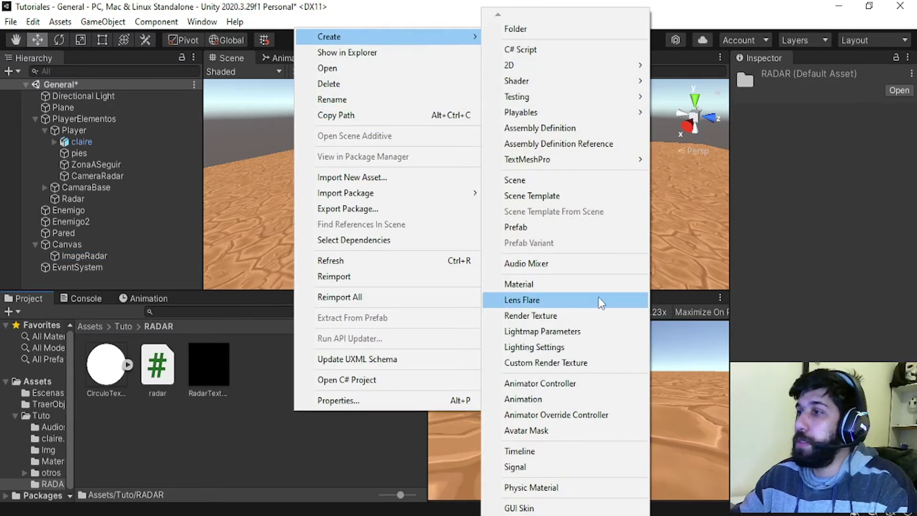
{"action": "left_click", "coordinate": [600, 284]}
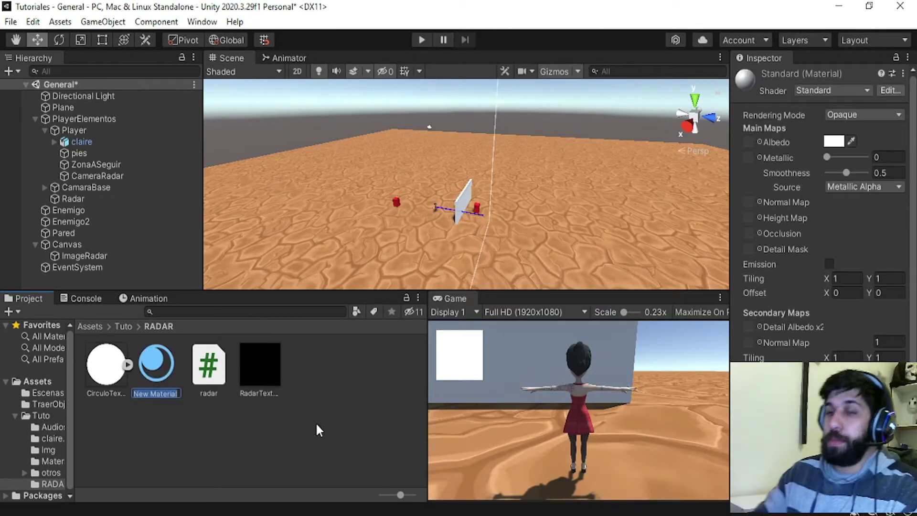
{"action": "type", "text": "RadarMaterial"}
{"action": "key", "text": "Return"}
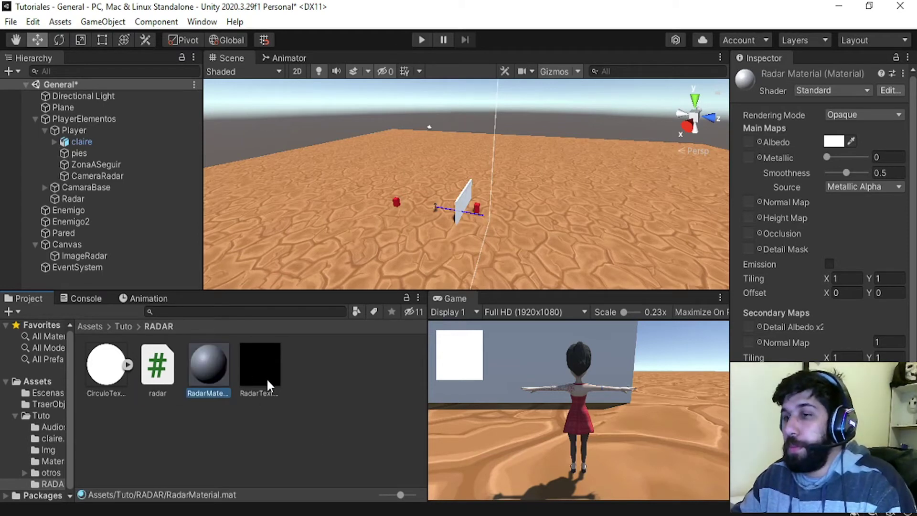
{"action": "left_click_drag", "start_coordinate": [252, 379], "coordinate": [663, 273]}
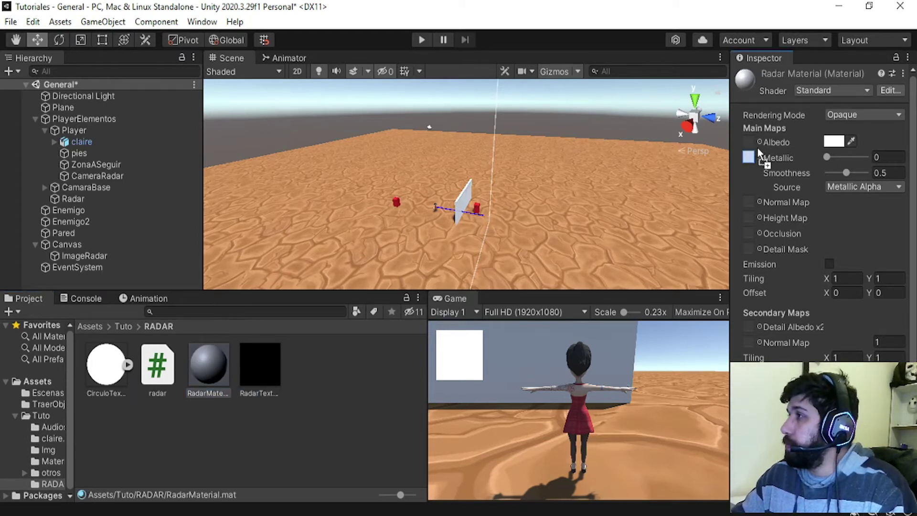
{"action": "left_click_drag", "start_coordinate": [762, 158], "coordinate": [749, 142]}
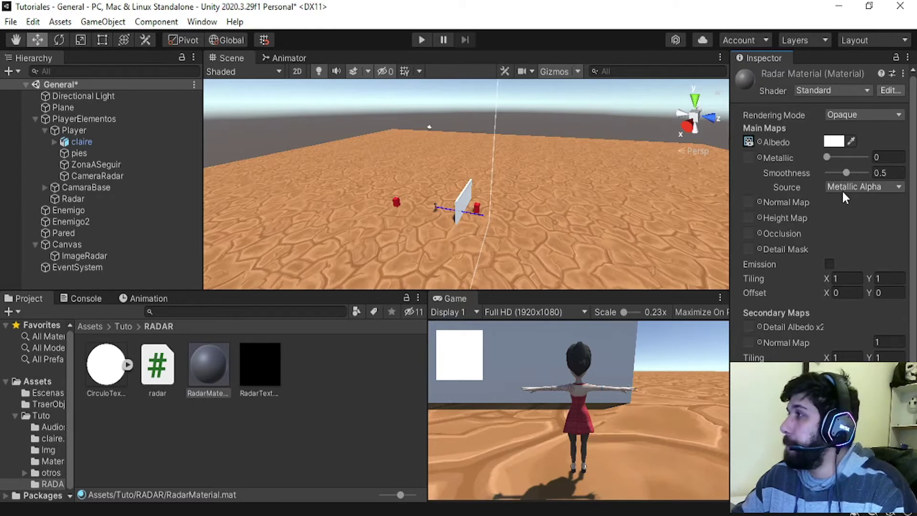
Step: Switch RadarMaterial's shader to UI/Default and apply it to the ImageRadar image's Material
{"action": "left_click", "coordinate": [824, 90]}
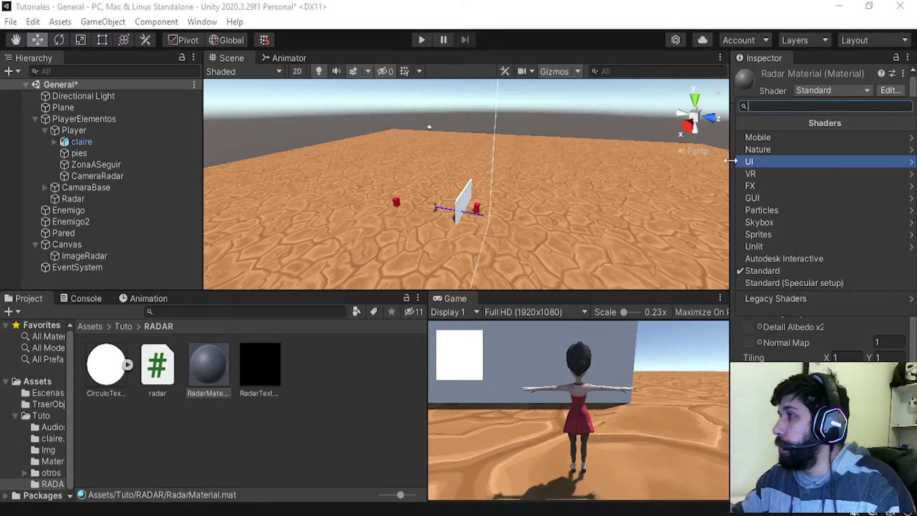
{"action": "left_click", "coordinate": [794, 94]}
{"action": "left_click", "coordinate": [833, 90]}
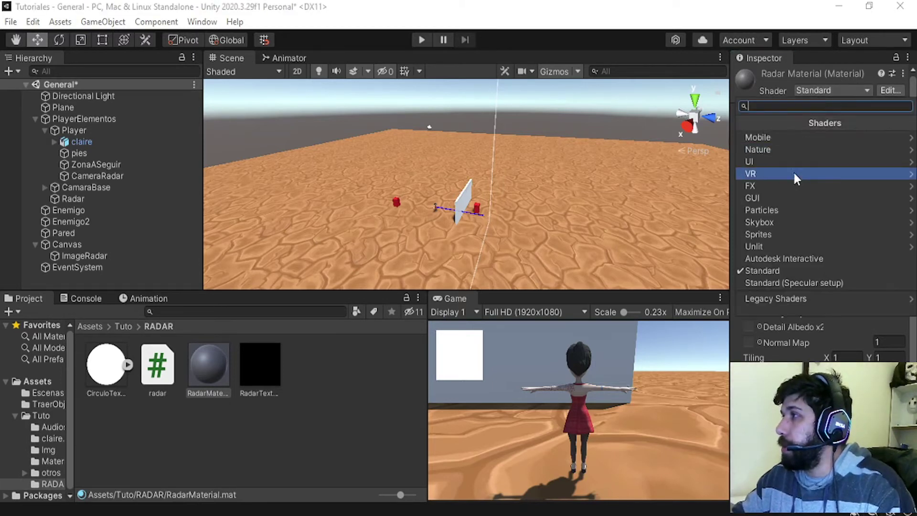
{"action": "left_click", "coordinate": [767, 161]}
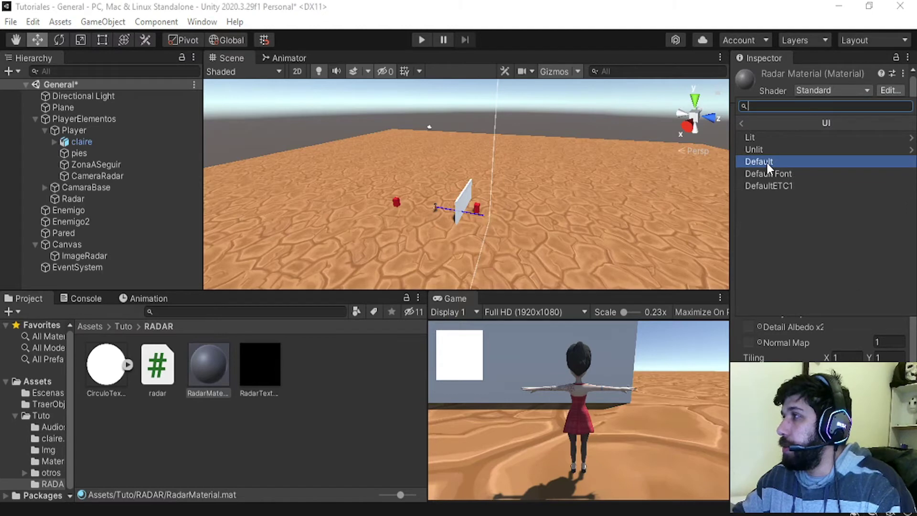
{"action": "left_click", "coordinate": [767, 162]}
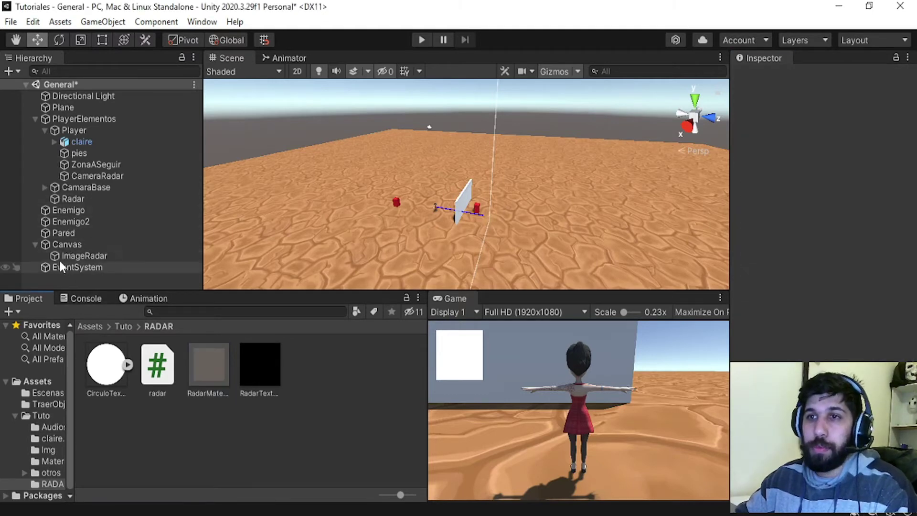
{"action": "left_click", "coordinate": [78, 256]}
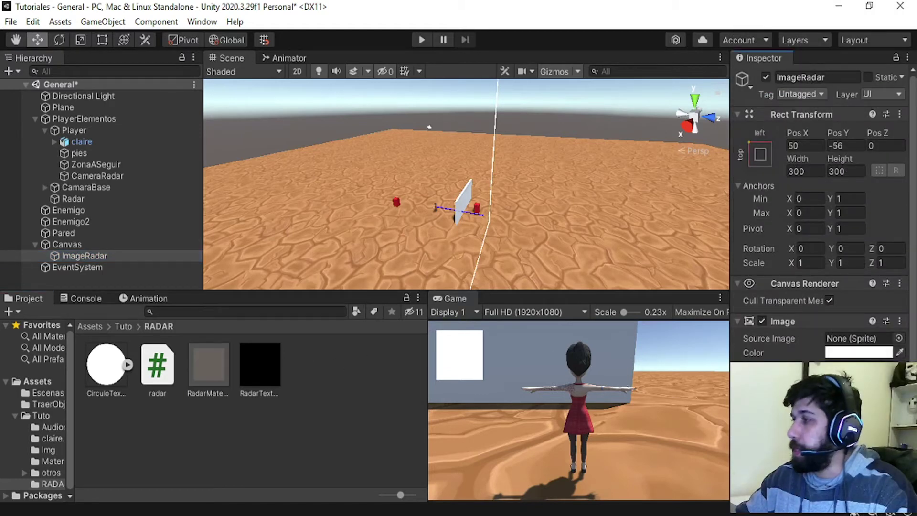
{"action": "left_click_drag", "start_coordinate": [209, 363], "coordinate": [855, 367]}
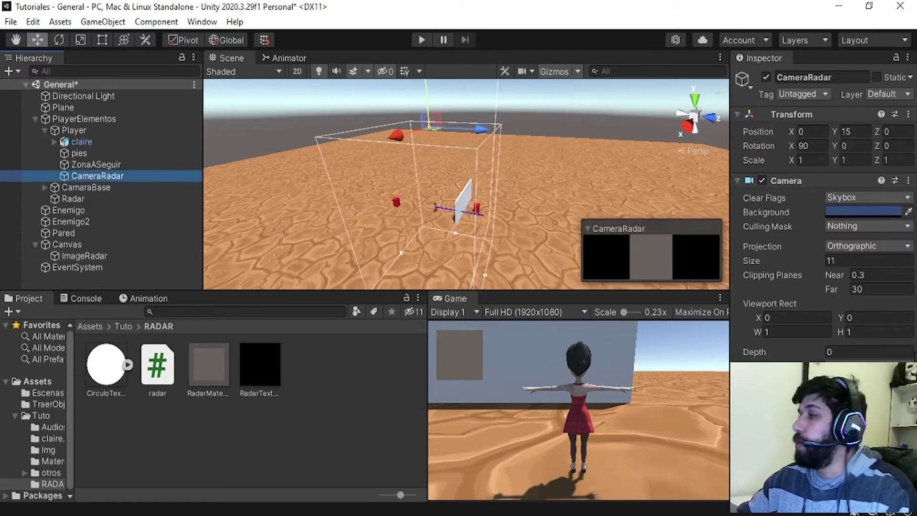
Step: Set CameraRadar's Culling Mask to Everything, enlarge the Game view, and start Play mode
{"action": "left_click", "coordinate": [866, 226]}
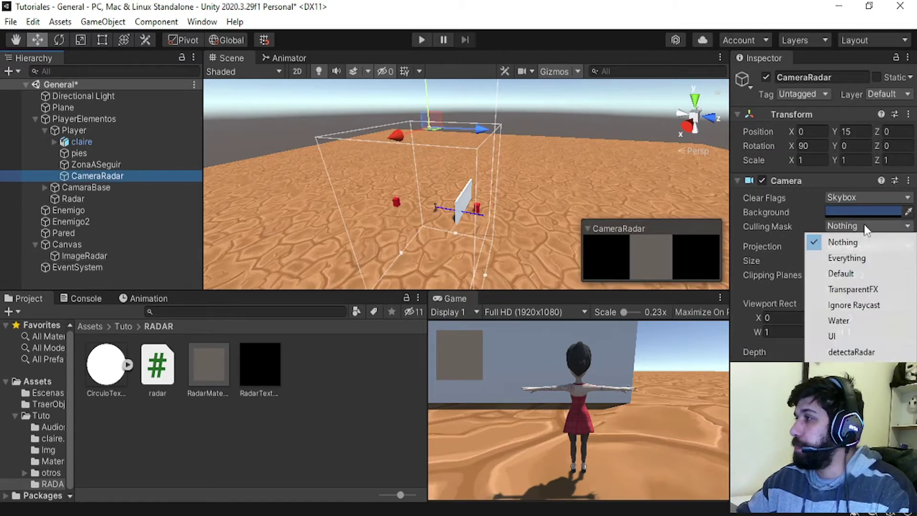
{"action": "left_click", "coordinate": [844, 259]}
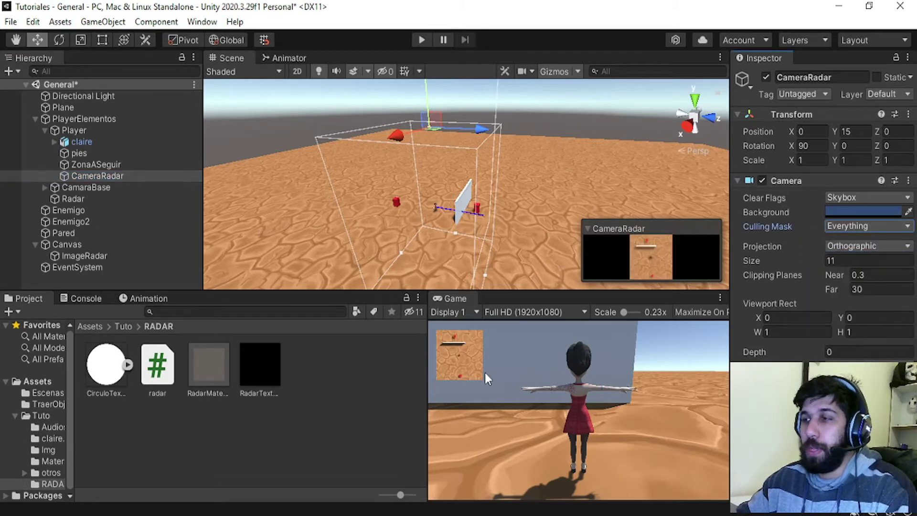
{"action": "left_click_drag", "start_coordinate": [429, 355], "coordinate": [328, 344]}
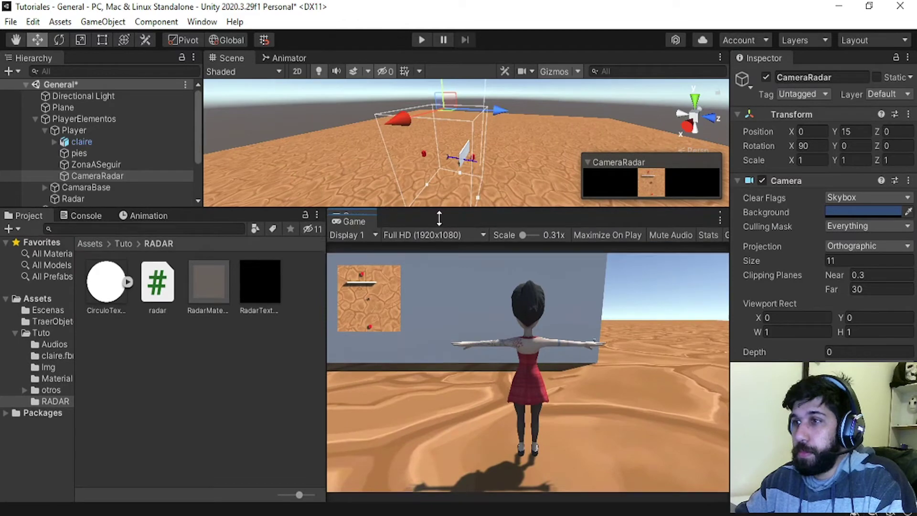
{"action": "left_click_drag", "start_coordinate": [449, 293], "coordinate": [364, 218]}
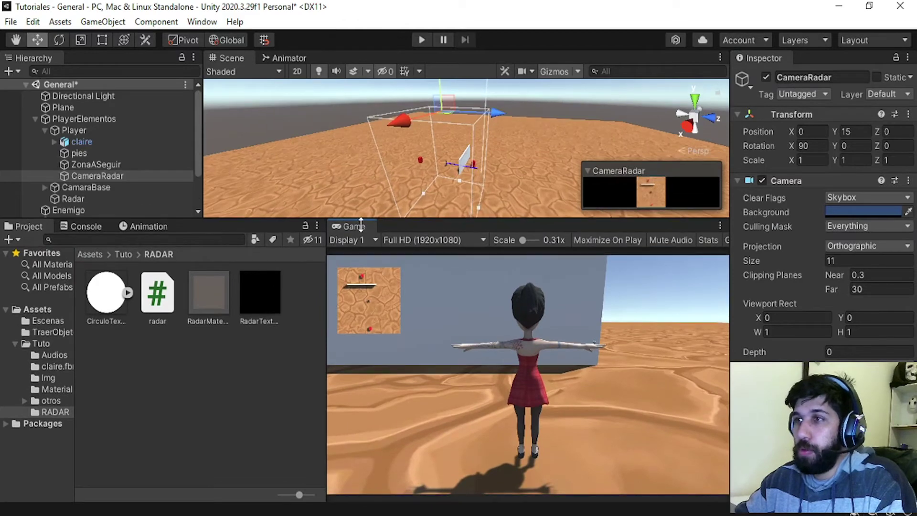
{"action": "left_click_drag", "start_coordinate": [324, 300], "coordinate": [284, 301]}
{"action": "left_click_drag", "start_coordinate": [305, 219], "coordinate": [305, 209]}
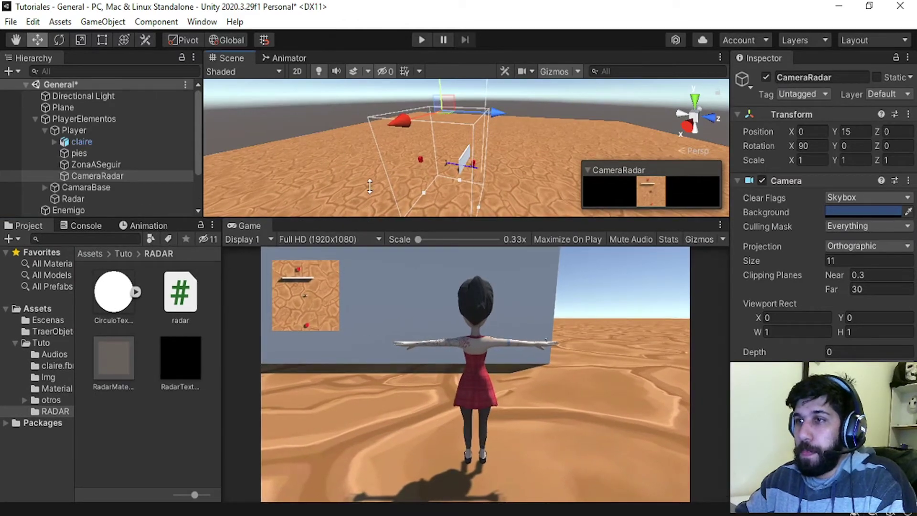
{"action": "left_click", "coordinate": [422, 40]}
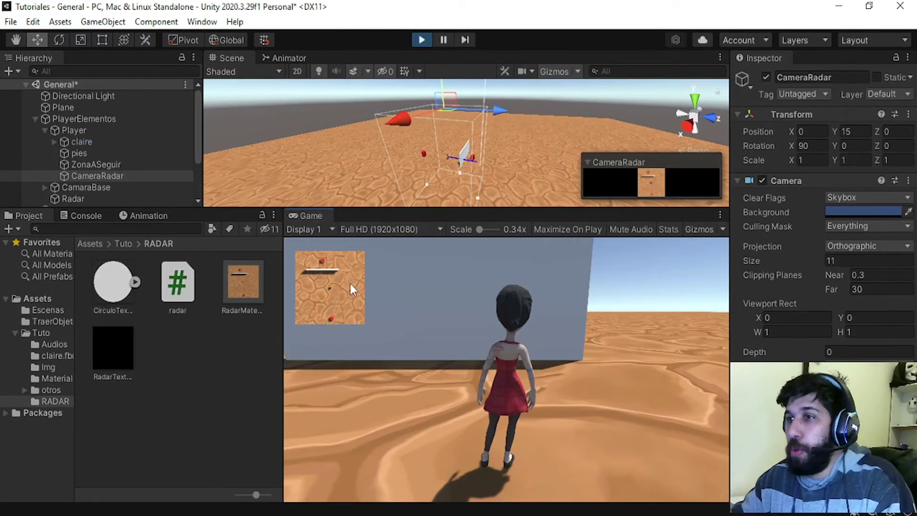
Step: Turn the character in all directions with W, A, S, D while watching the radar, then stop play
{"action": "key", "text": "d"}
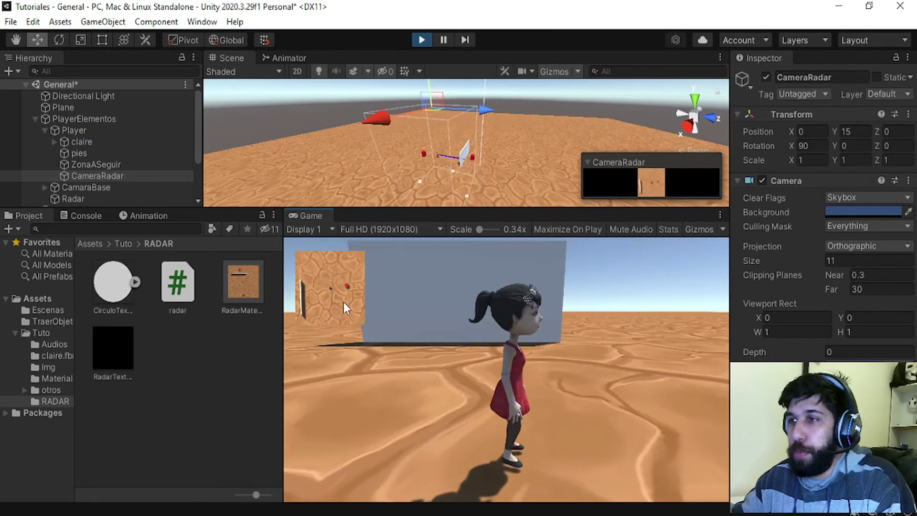
{"action": "key", "text": "a"}
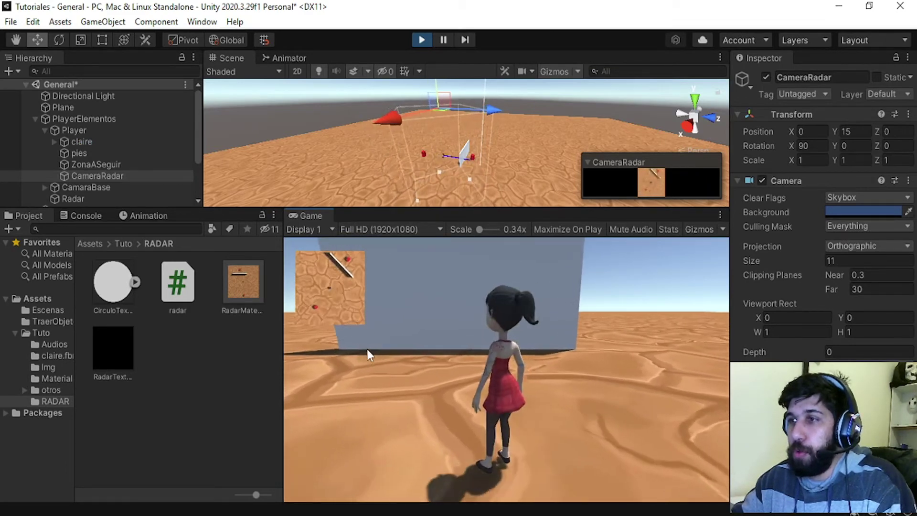
{"action": "key", "text": "w"}
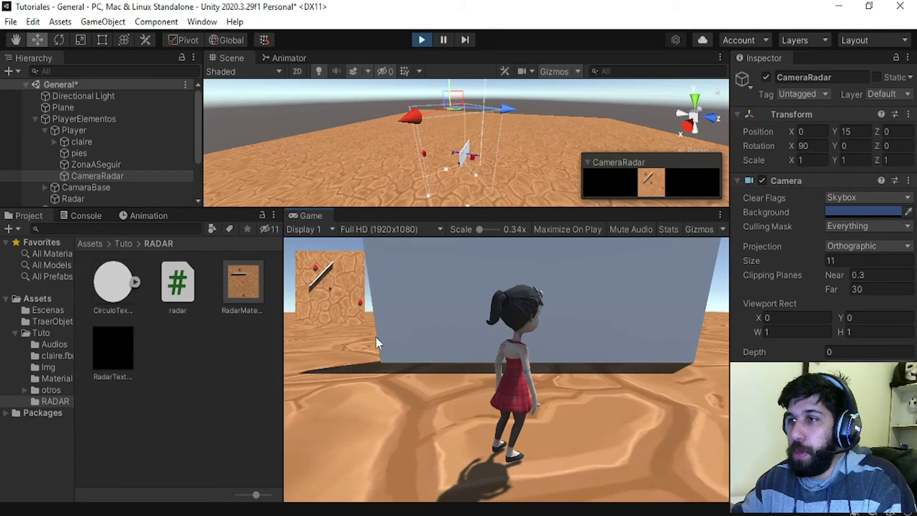
{"action": "key", "text": "d"}
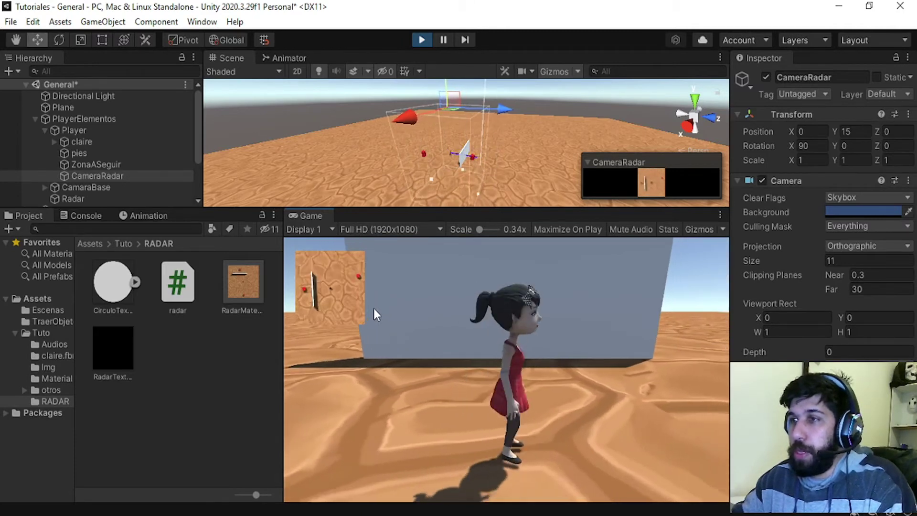
{"action": "key", "text": "s"}
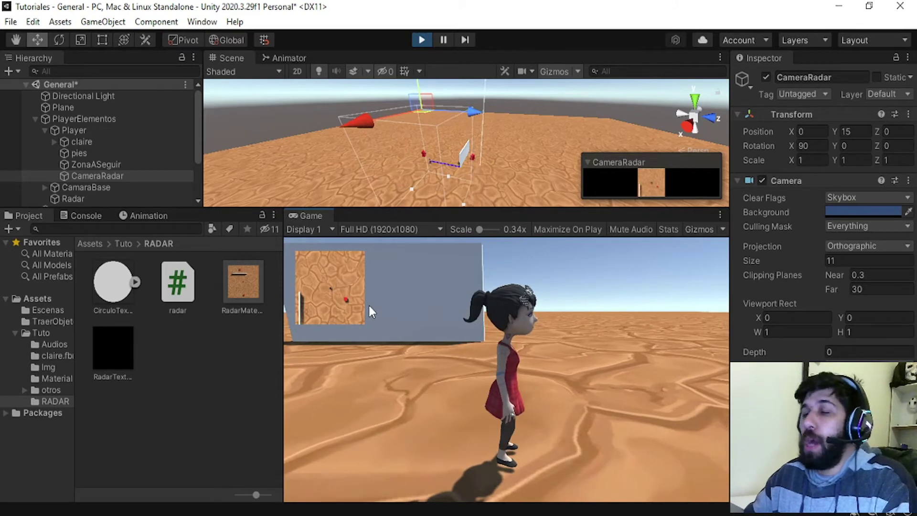
{"action": "key", "text": "s"}
{"action": "key", "text": "a"}
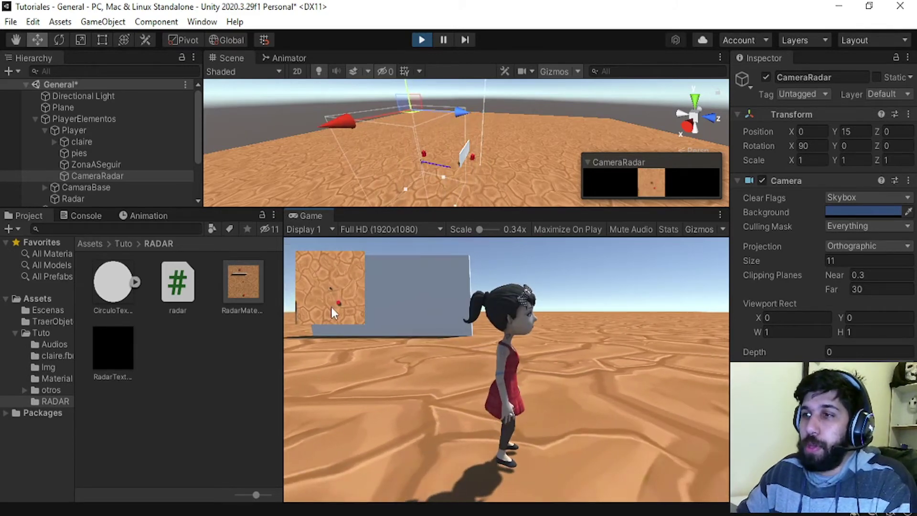
{"action": "key", "text": "w"}
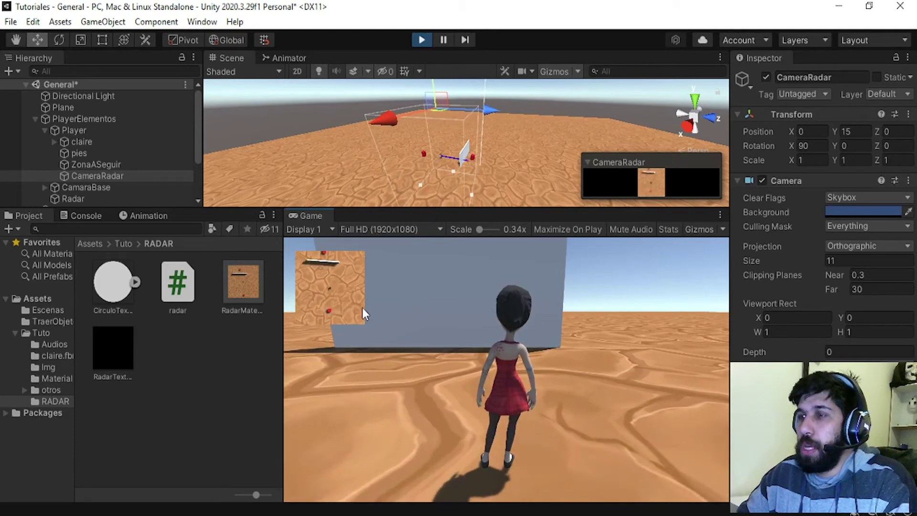
{"action": "key", "text": "s"}
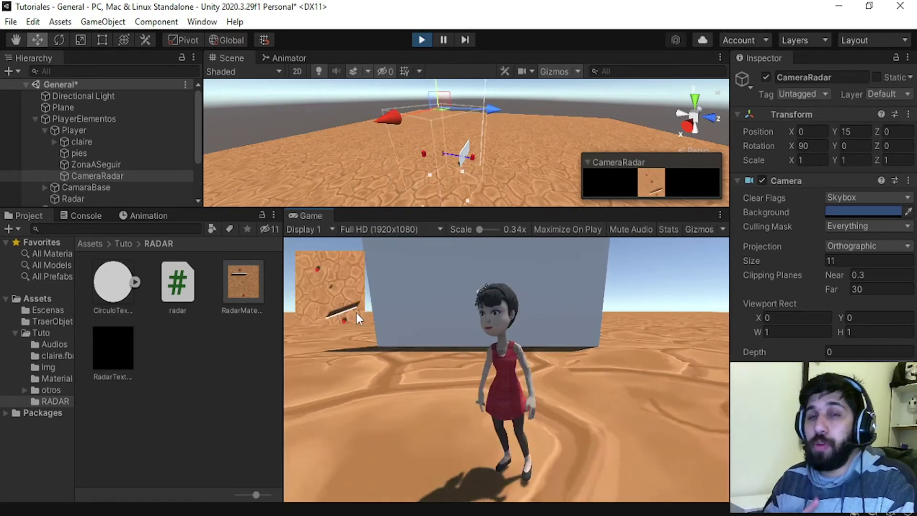
{"action": "key", "text": "a"}
{"action": "key", "text": "w"}
{"action": "key", "text": "s"}
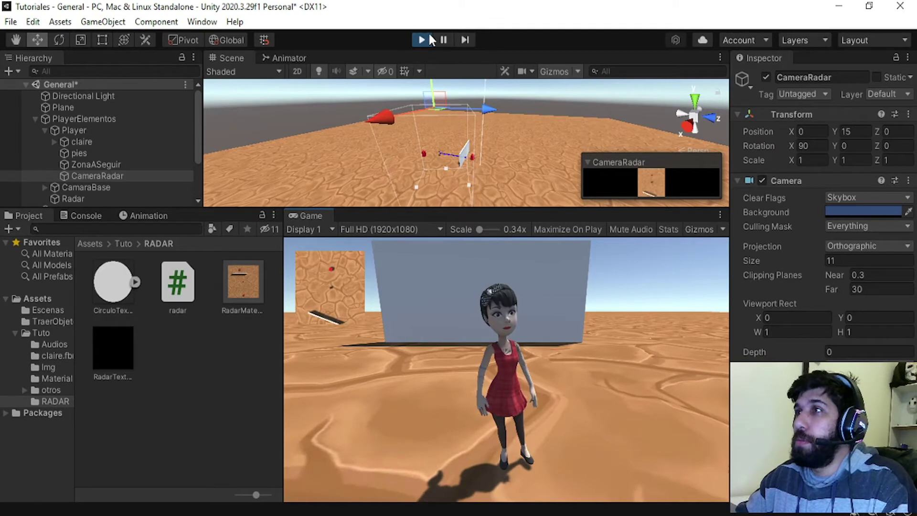
{"action": "left_click", "coordinate": [422, 42]}
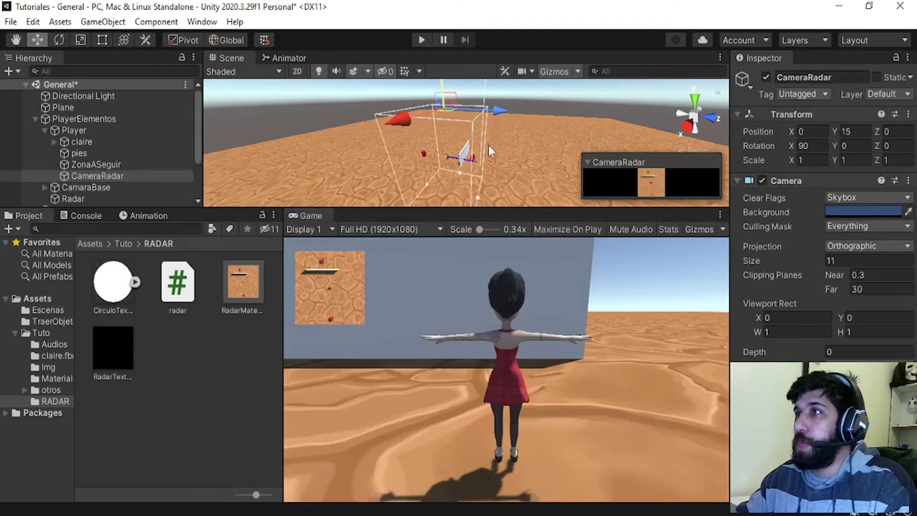
Step: Set CameraRadar's Culling Mask back to Nothing and deselect the camera
{"action": "left_click", "coordinate": [855, 232]}
{"action": "left_click", "coordinate": [847, 242]}
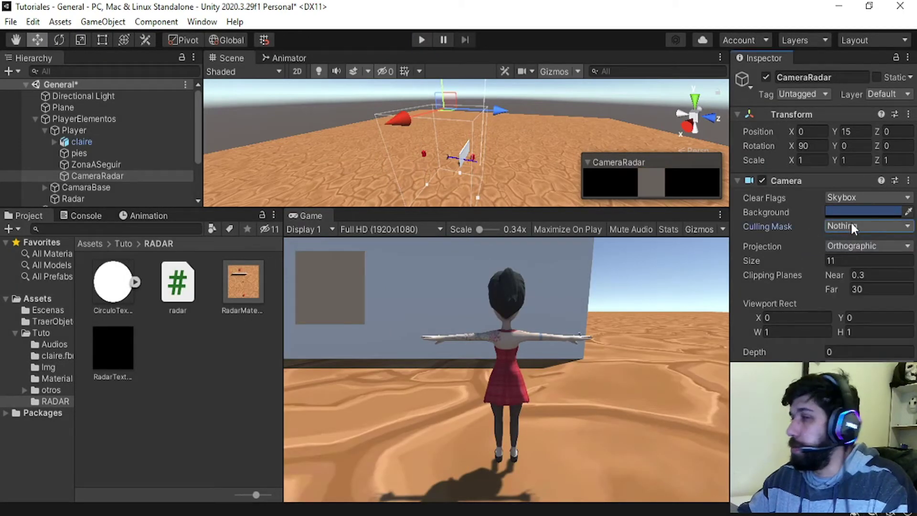
{"action": "left_click", "coordinate": [222, 383]}
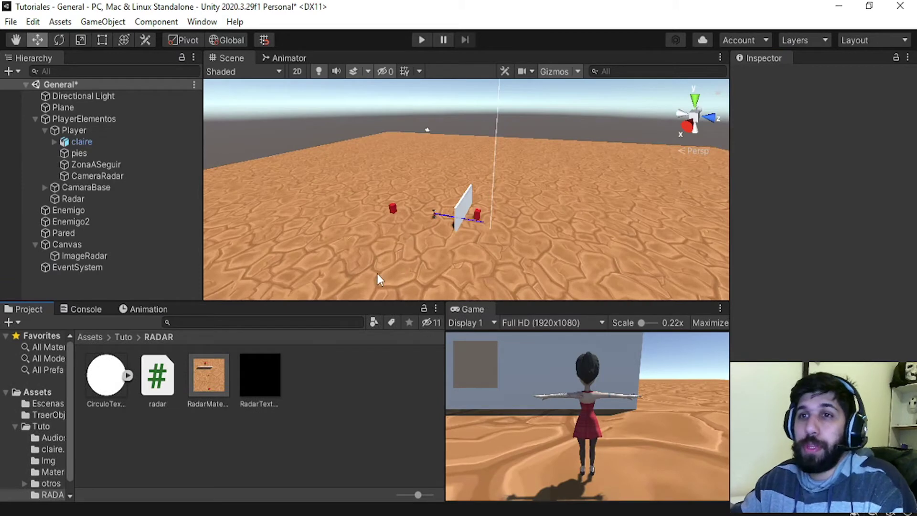
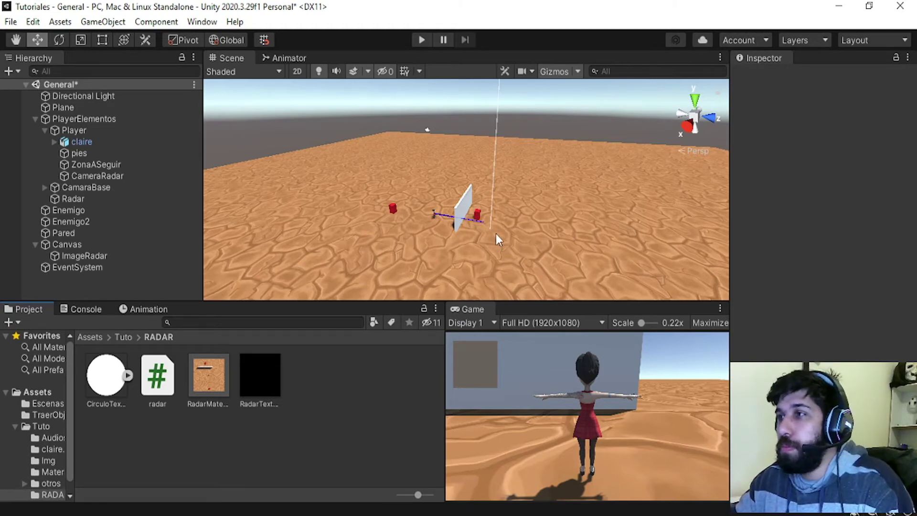
Step: Collapse the Canvas and PlayerElementos groups in the Hierarchy, leaving the player, enemies, wall and Canvas
{"action": "scroll", "coordinate": [497, 250], "scroll_direction": "up", "scroll_amount": 3}
{"action": "middle_click_drag", "start_coordinate": [508, 253], "coordinate": [404, 190]}
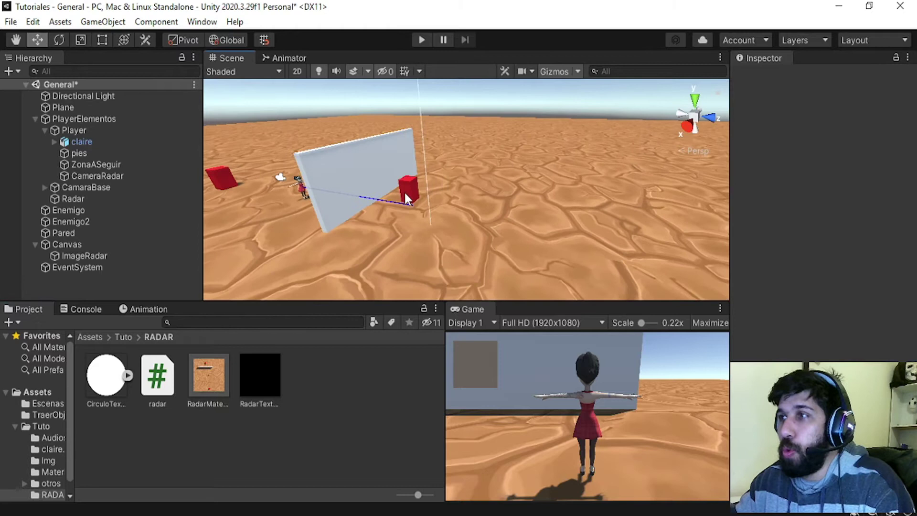
{"action": "left_click", "coordinate": [34, 244]}
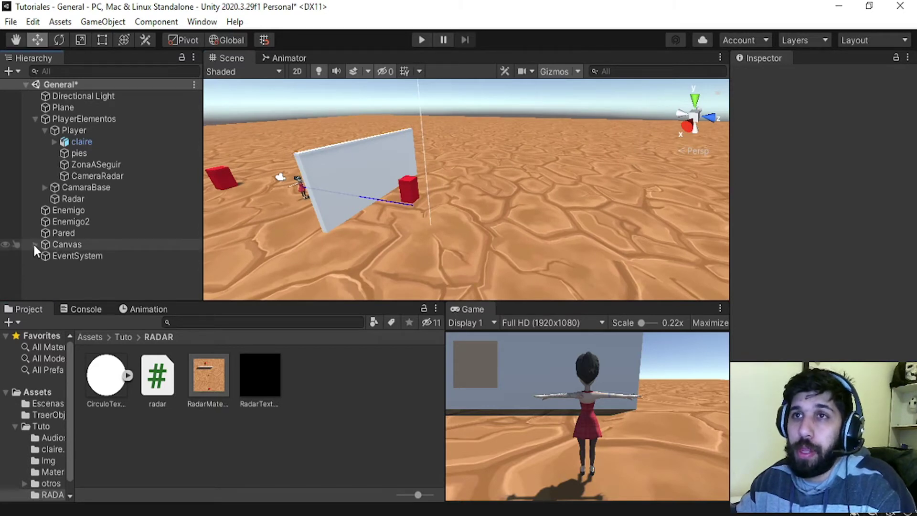
{"action": "left_click", "coordinate": [34, 119]}
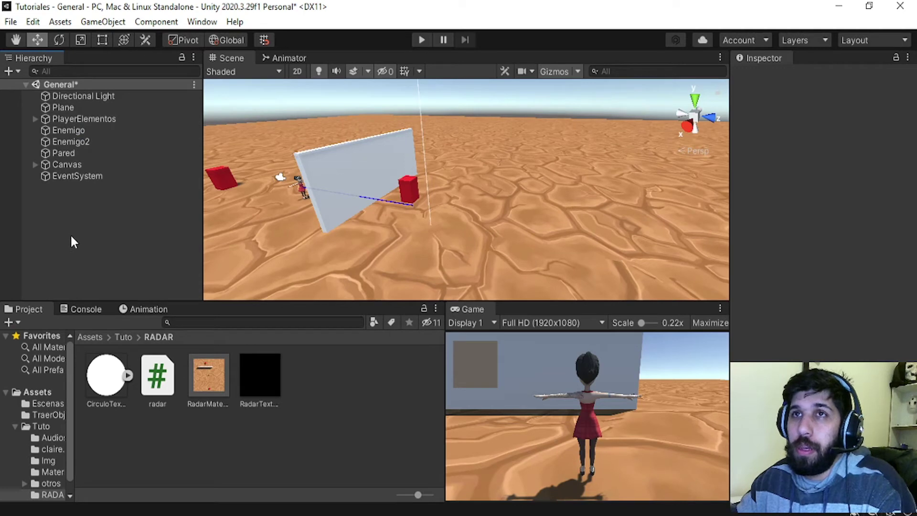
Step: Create a 3D Quad and name it IndicadorEnemigo
{"action": "right_click", "coordinate": [71, 234]}
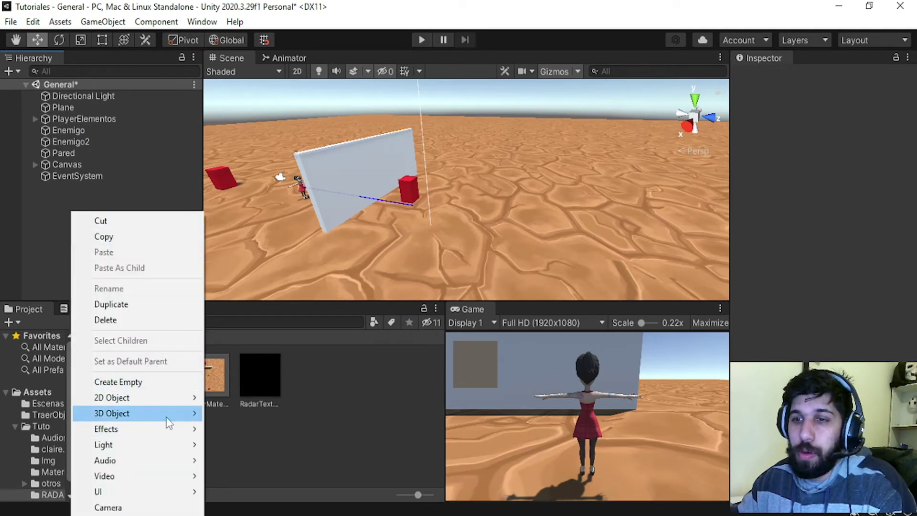
{"action": "mouse_move", "coordinate": [165, 417]}
{"action": "left_click", "coordinate": [242, 318]}
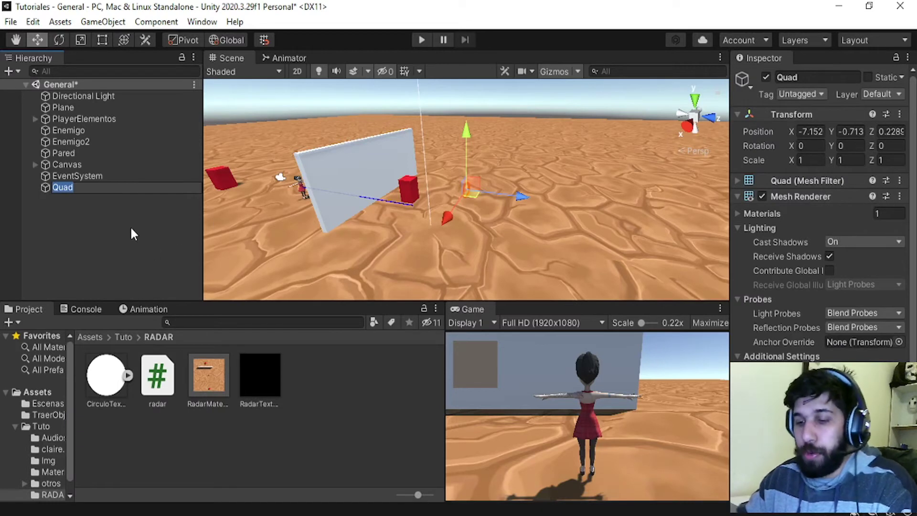
{"action": "type", "text": "IndicadorEnemig"}
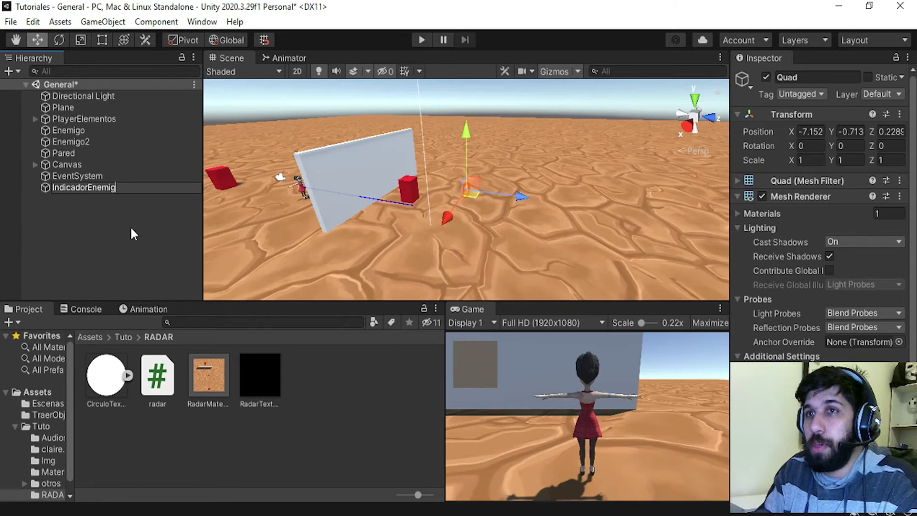
{"action": "type", "text": "o"}
{"action": "key", "text": "Return"}
{"action": "left_click", "coordinate": [131, 228]}
{"action": "left_click", "coordinate": [101, 190]}
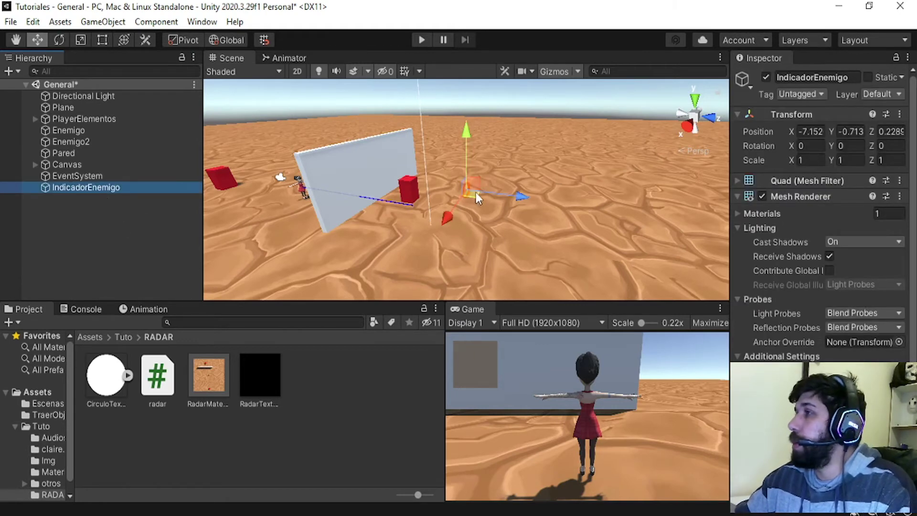
Step: Rotate the quad to X 90 so it lies flat, and move it beside the red Enemigo cube
{"action": "left_click_drag", "start_coordinate": [446, 204], "coordinate": [549, 208], "text": "alt"}
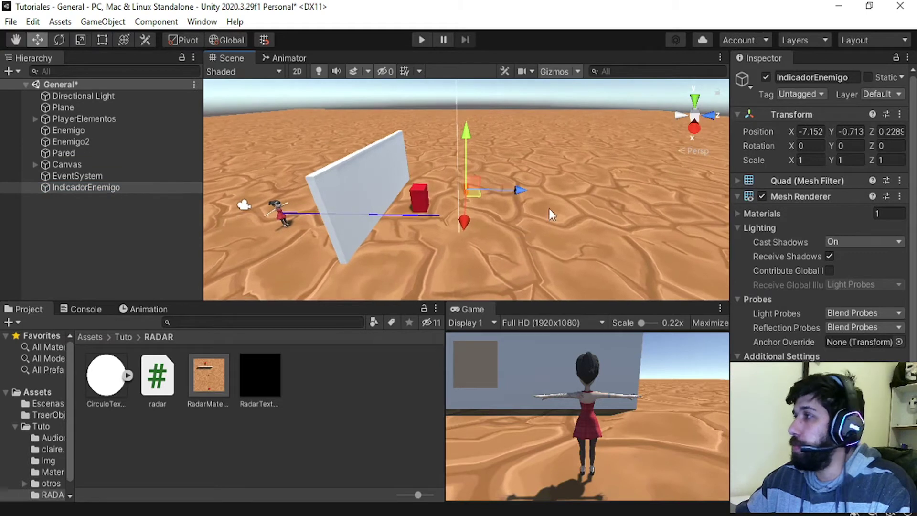
{"action": "key", "text": "e"}
{"action": "mouse_move", "coordinate": [507, 147]}
{"action": "left_mouse_down"}
{"action": "mouse_move", "coordinate": [527, 164]}
{"action": "mouse_move", "coordinate": [530, 200]}
{"action": "left_mouse_up"}
{"action": "left_click", "coordinate": [811, 145]}
{"action": "type", "text": "90"}
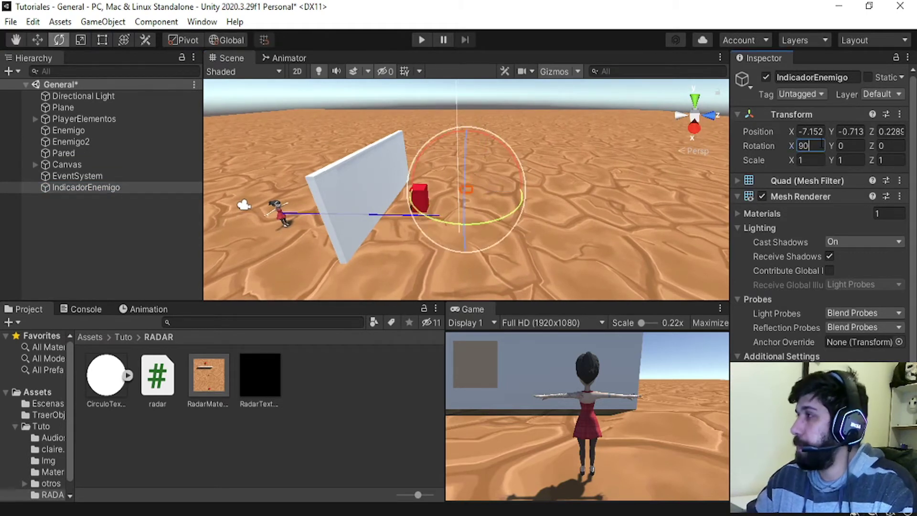
{"action": "left_click_drag", "start_coordinate": [243, 205], "coordinate": [405, 191], "text": "alt"}
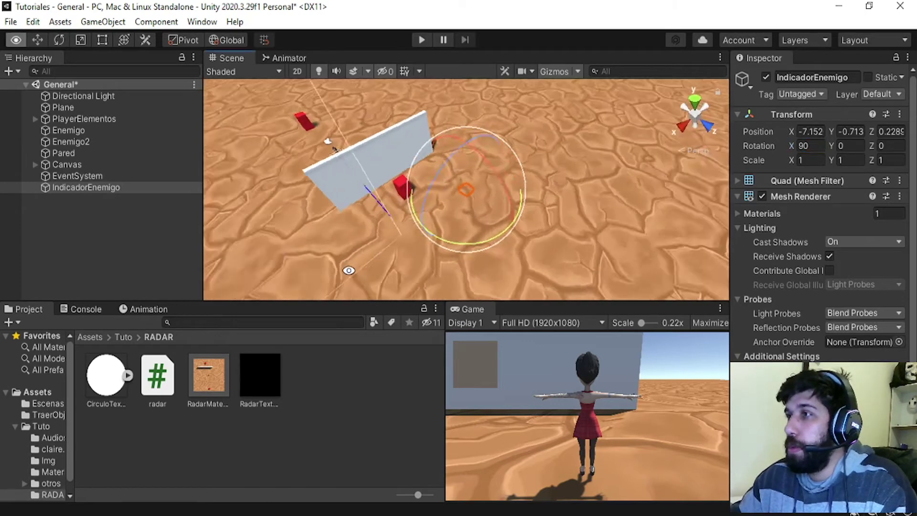
{"action": "key", "text": "w"}
{"action": "left_click_drag", "start_coordinate": [465, 199], "coordinate": [405, 207]}
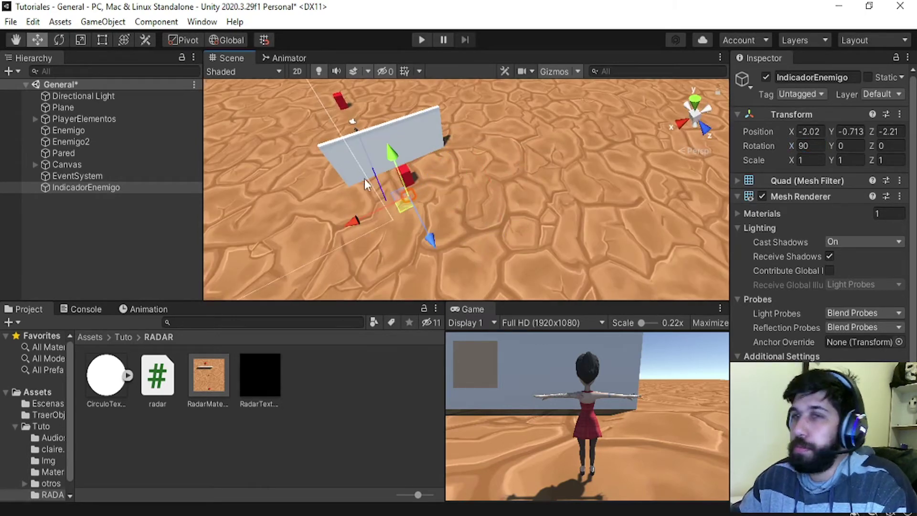
{"action": "left_click", "coordinate": [72, 130]}
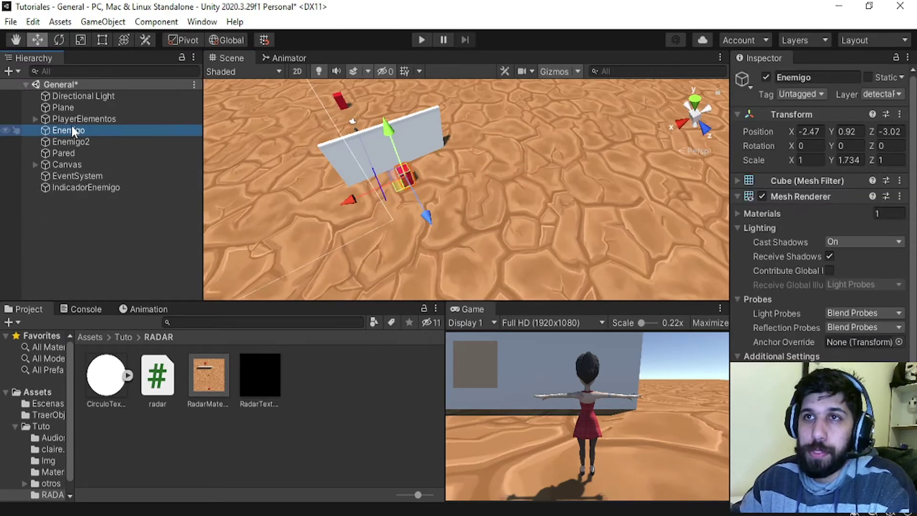
Step: Parent IndicadorEnemigo under Enemigo and reset its position to 0, 0, 0
{"action": "left_click_drag", "start_coordinate": [79, 188], "coordinate": [67, 131]}
{"action": "left_click", "coordinate": [900, 114]}
{"action": "left_click", "coordinate": [783, 275]}
{"action": "mouse_move", "coordinate": [600, 234]}
{"action": "left_mouse_down", "text": "alt"}
{"action": "mouse_move", "coordinate": [413, 219]}
{"action": "mouse_move", "coordinate": [434, 229]}
{"action": "left_mouse_up", "text": "alt"}
{"action": "scroll", "coordinate": [455, 228], "scroll_direction": "up", "scroll_amount": 3}
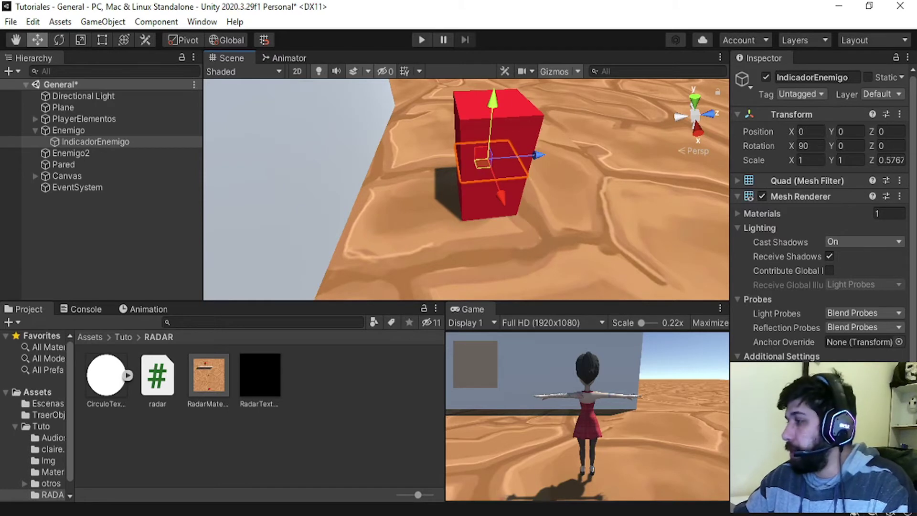
Step: Remove an unneeded component from the quad and slide it along Z to -4.468
{"action": "right_click", "coordinate": [800, 354]}
{"action": "left_click", "coordinate": [828, 277]}
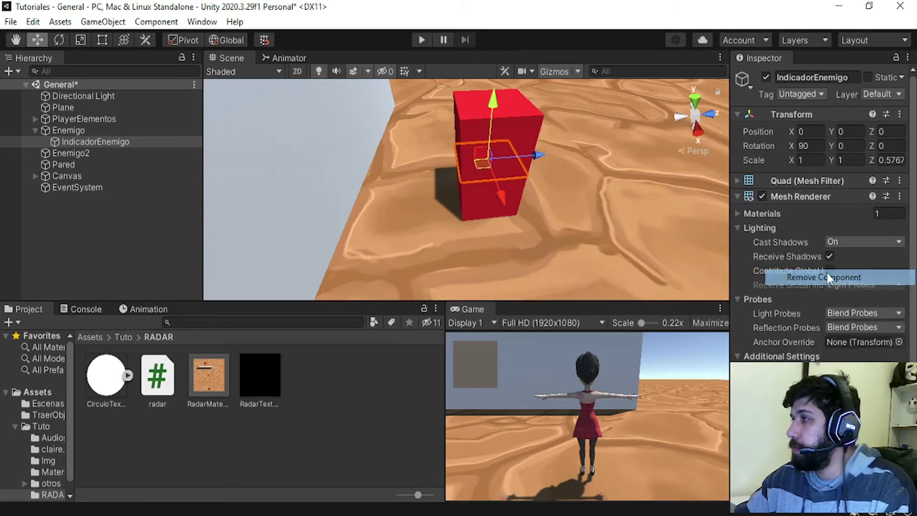
{"action": "left_click", "coordinate": [113, 238]}
{"action": "left_click", "coordinate": [95, 142]}
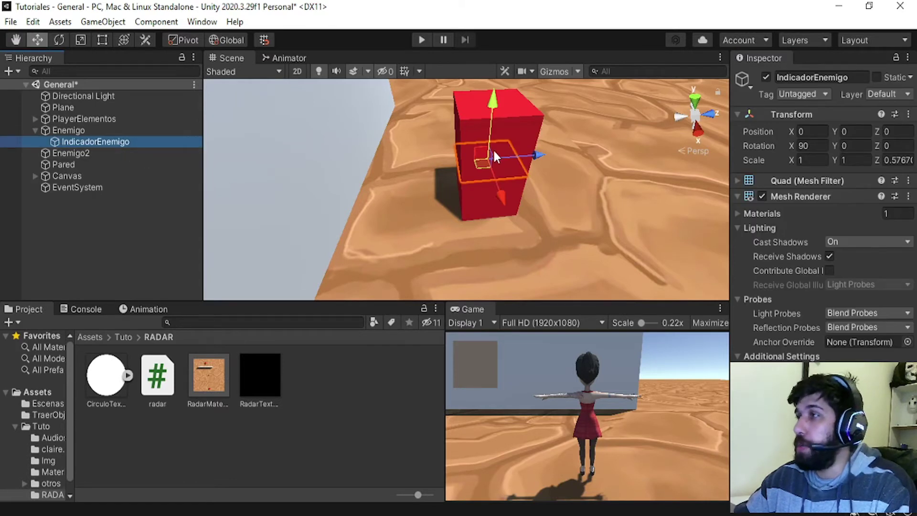
{"action": "left_click_drag", "start_coordinate": [530, 157], "coordinate": [242, 178]}
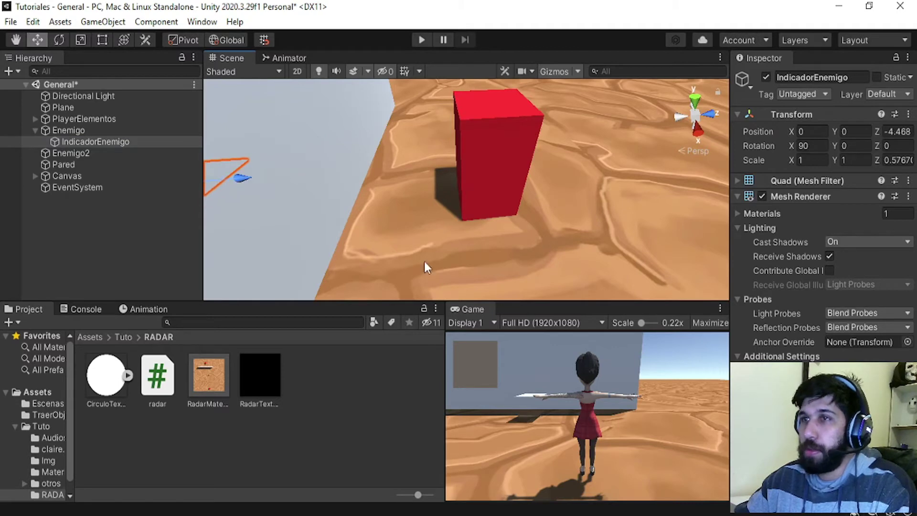
{"action": "key", "text": "f"}
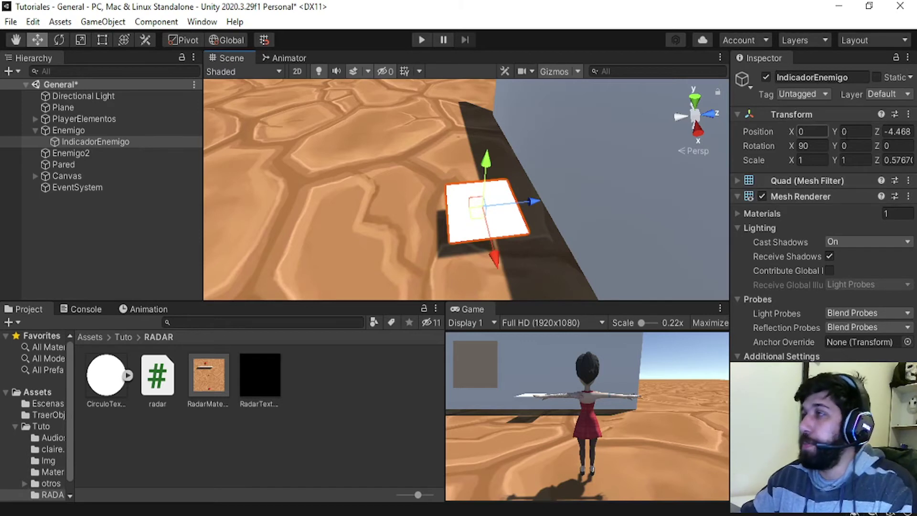
Step: Add a new layer named muestraEnRadar as User Layer 7
{"action": "left_click", "coordinate": [881, 98]}
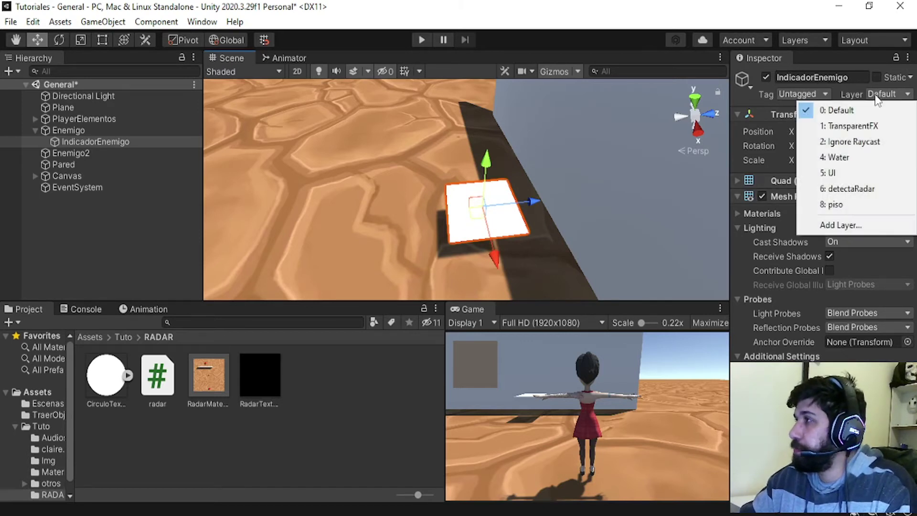
{"action": "left_click", "coordinate": [836, 110]}
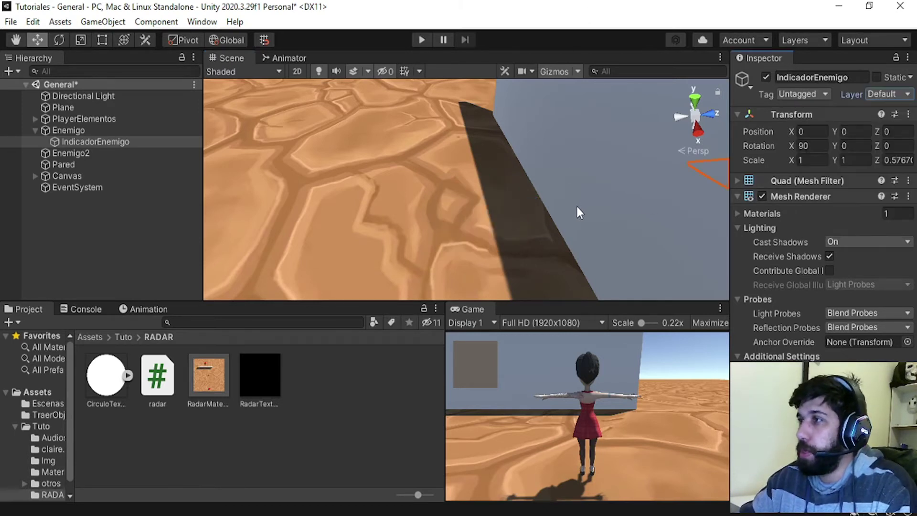
{"action": "key", "text": "f"}
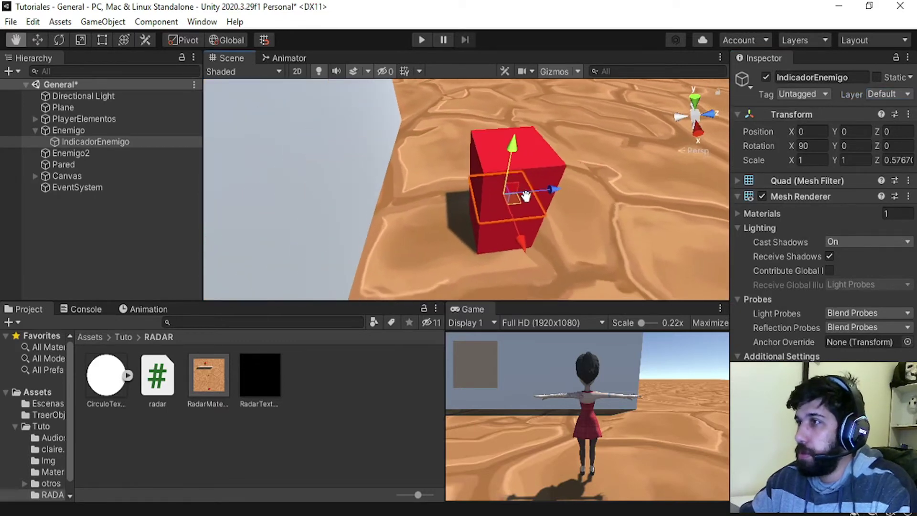
{"action": "left_click", "coordinate": [882, 95]}
{"action": "left_click", "coordinate": [812, 224]}
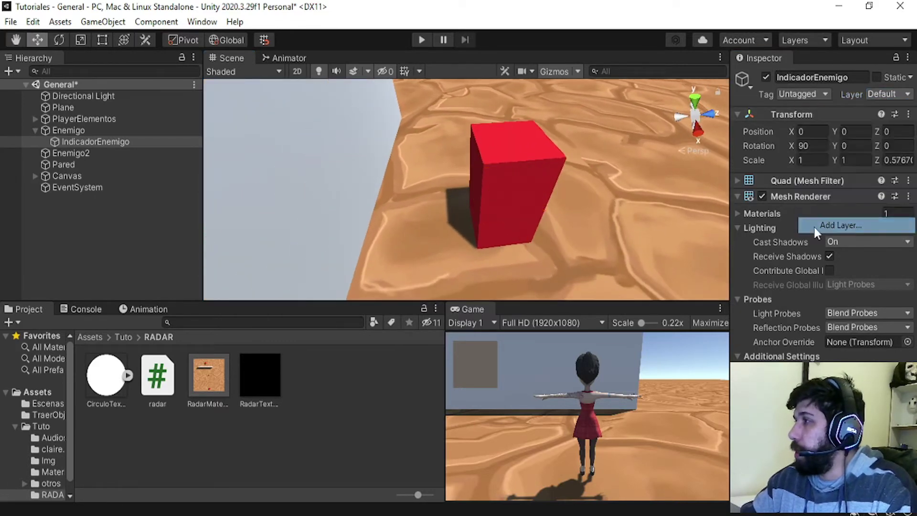
{"action": "left_click", "coordinate": [847, 262]}
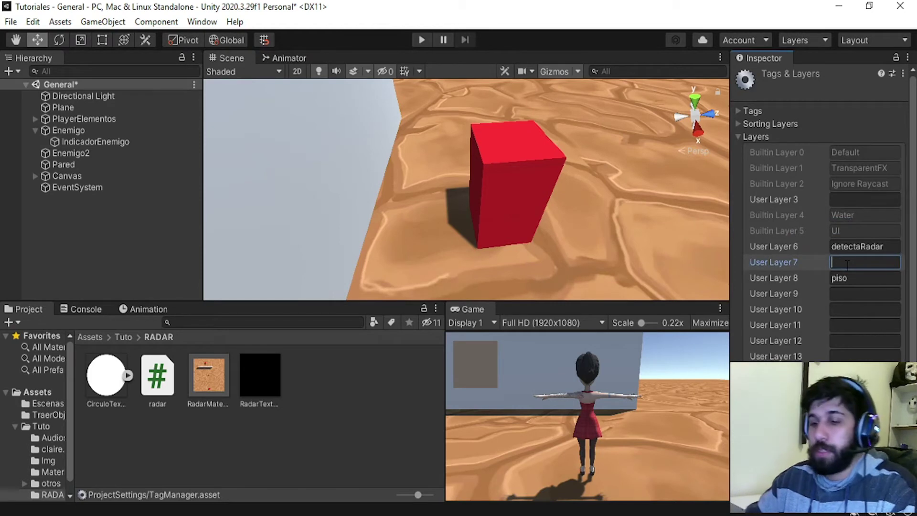
{"action": "type", "text": "muestraEnRadar"}
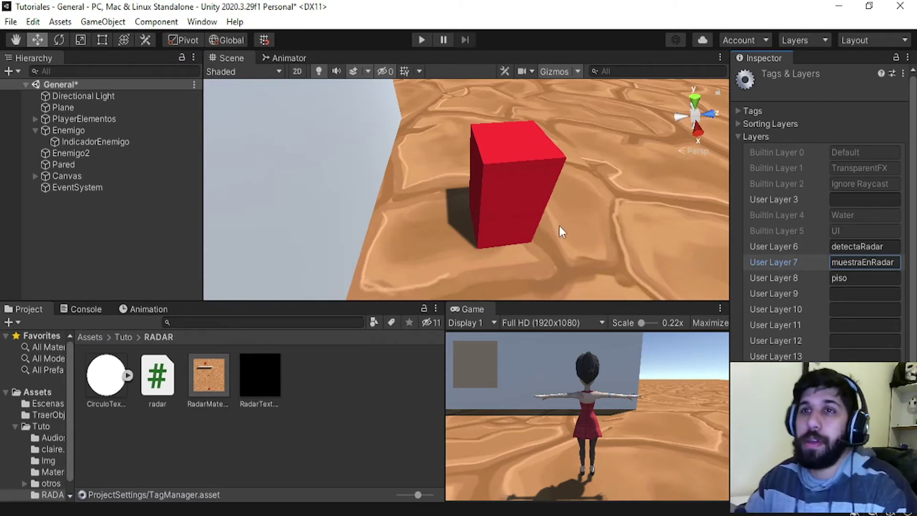
Step: Put IndicadorEnemigo on the muestraEnRadar layer
{"action": "left_click", "coordinate": [105, 143]}
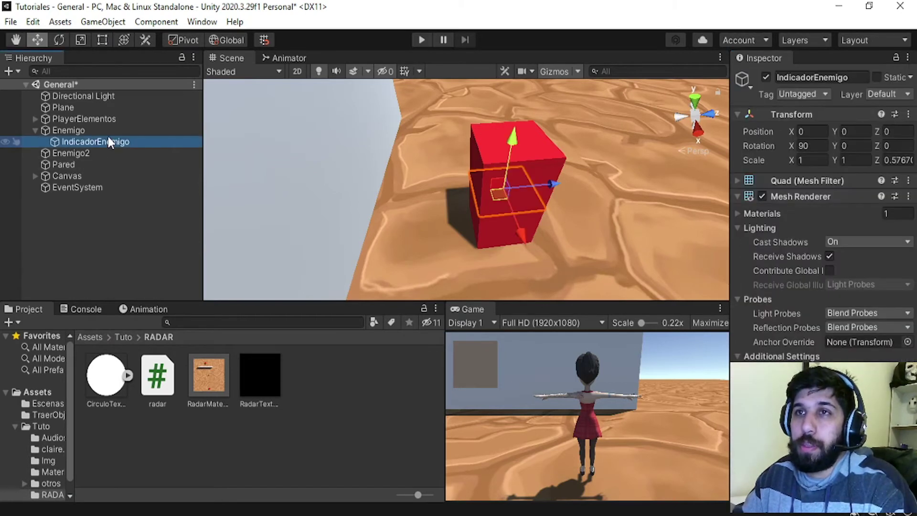
{"action": "left_click", "coordinate": [902, 95]}
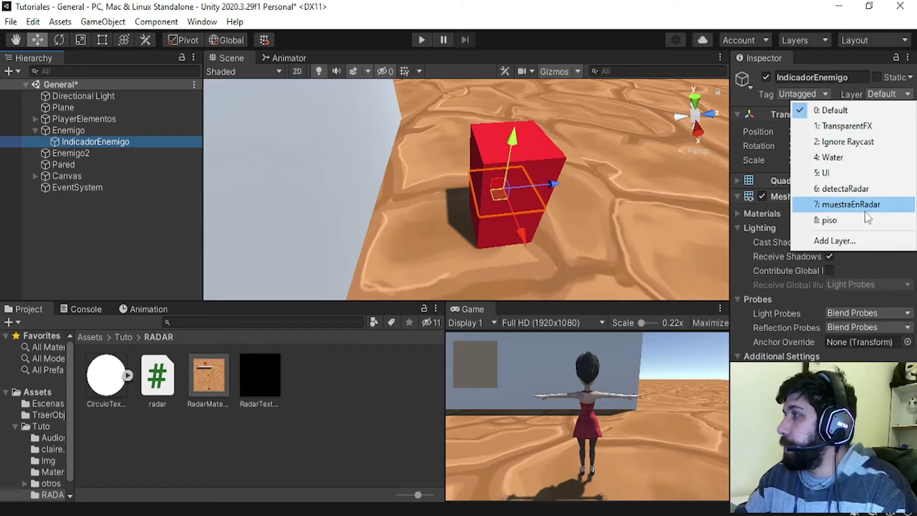
{"action": "left_click", "coordinate": [839, 204]}
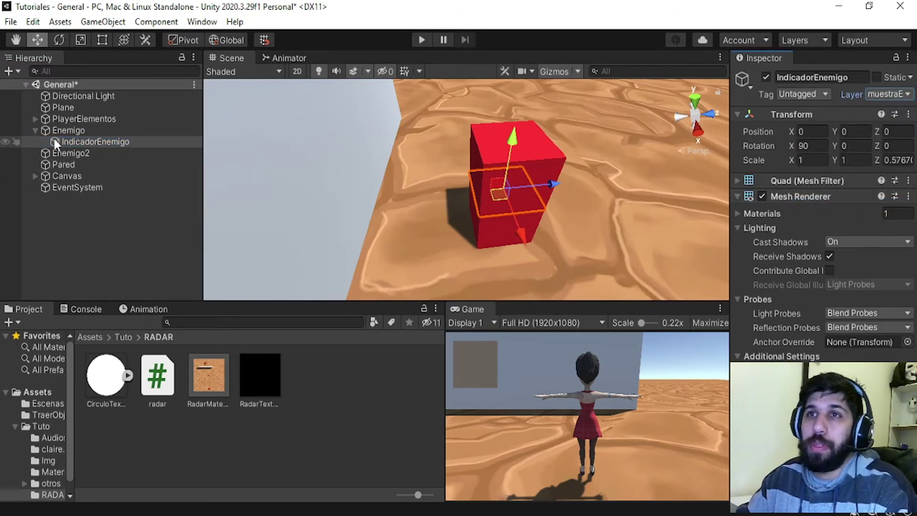
Step: Set CameraRadar's culling mask to only the muestraEnRadar layer
{"action": "left_click", "coordinate": [34, 117]}
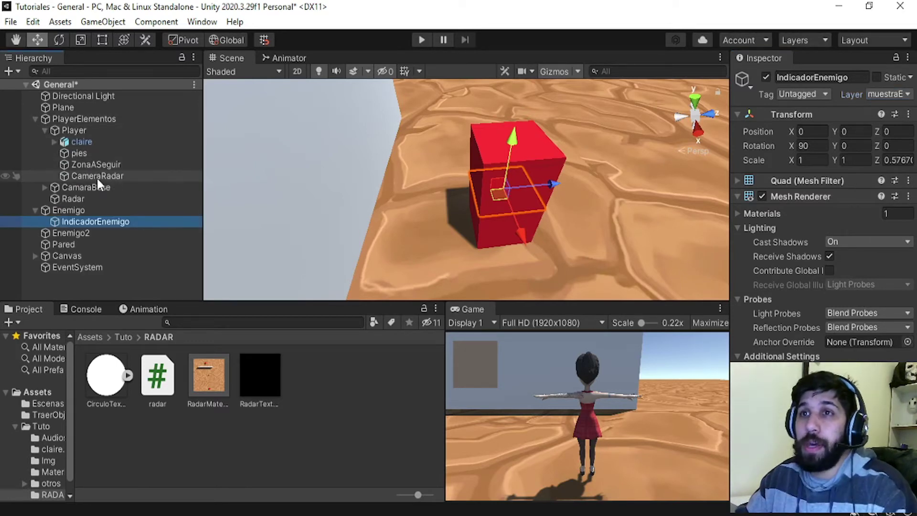
{"action": "left_click", "coordinate": [84, 181]}
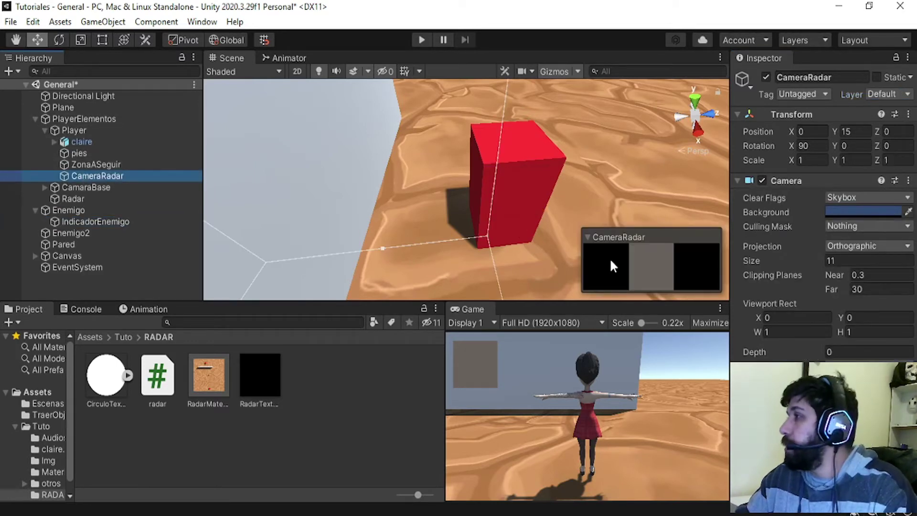
{"action": "left_click", "coordinate": [842, 228]}
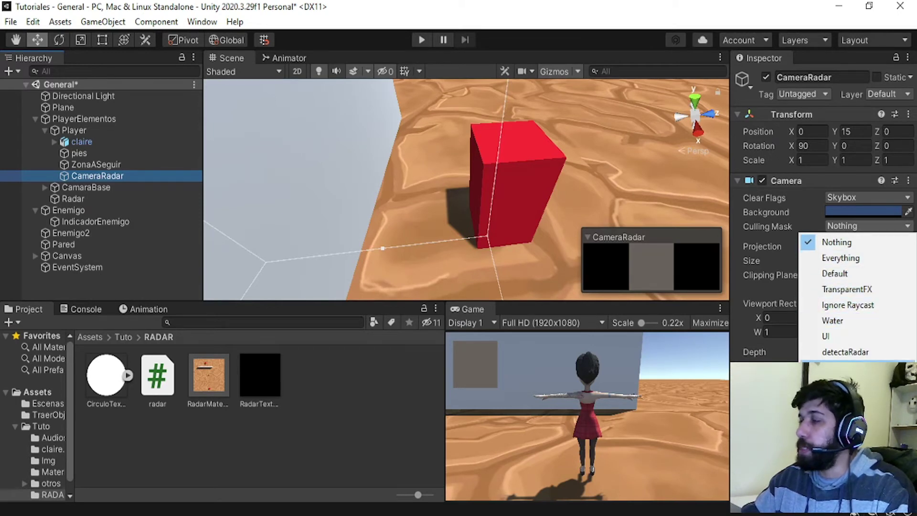
{"action": "left_click", "coordinate": [846, 367]}
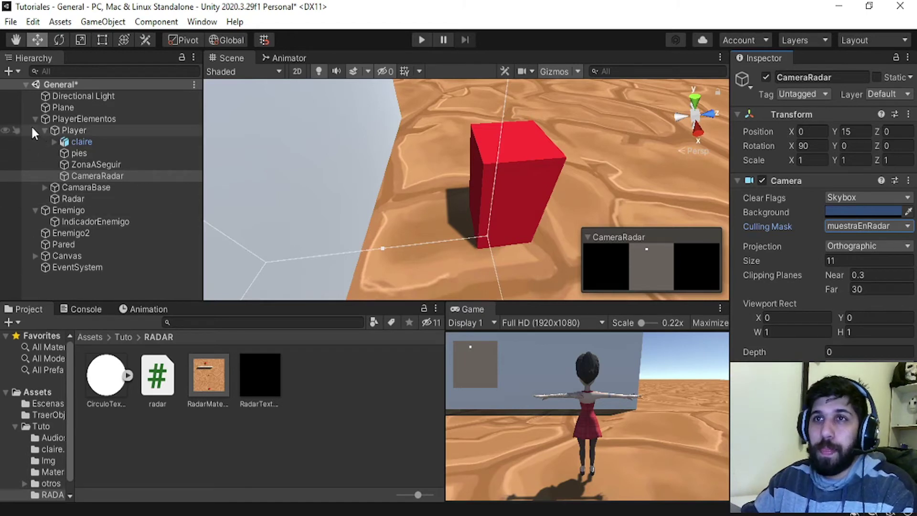
{"action": "left_click", "coordinate": [58, 222]}
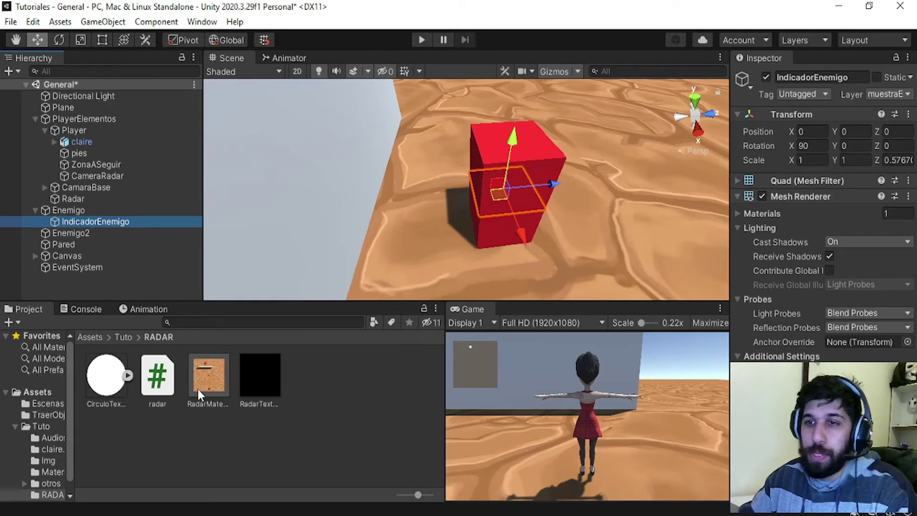
{"action": "right_click", "coordinate": [313, 400]}
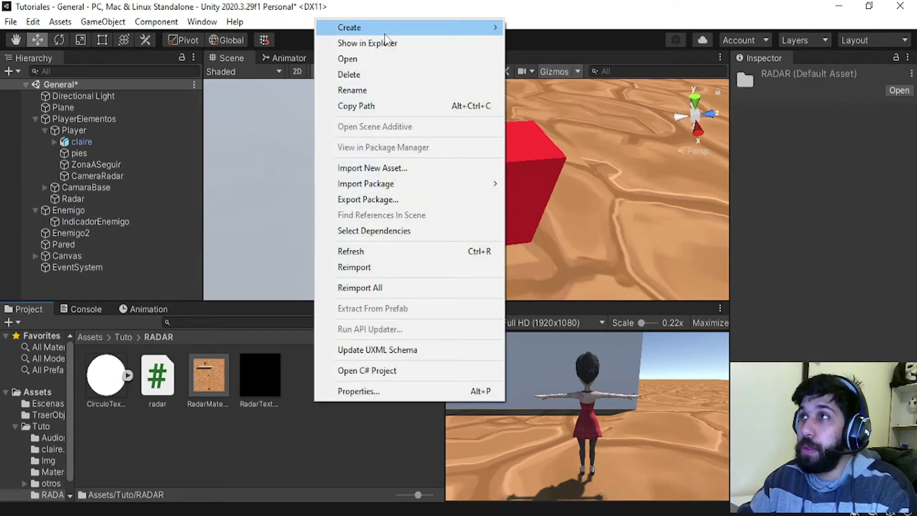
Step: Create a new material named IndicadorEnemigoMaterial in the RADAR folder
{"action": "mouse_move", "coordinate": [477, 27]}
{"action": "left_click", "coordinate": [592, 284]}
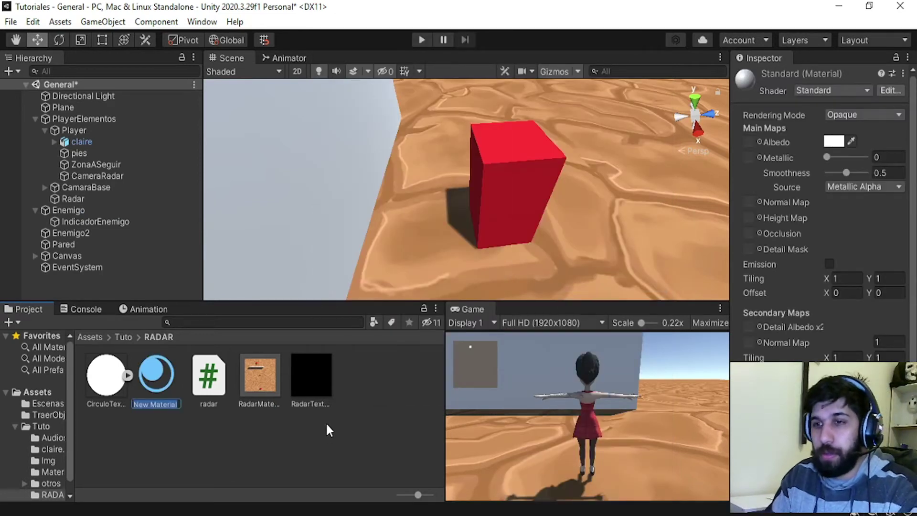
{"action": "type", "text": "IndicadorEne"}
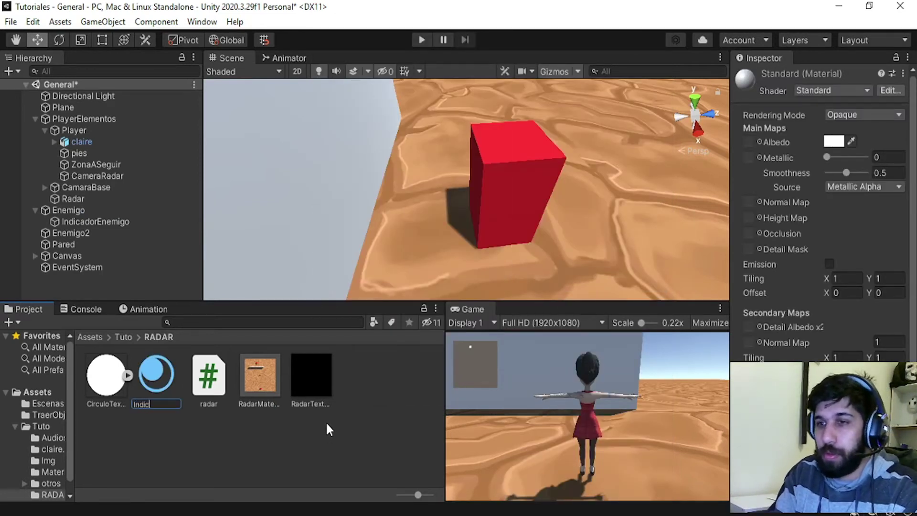
{"action": "type", "text": "migo"}
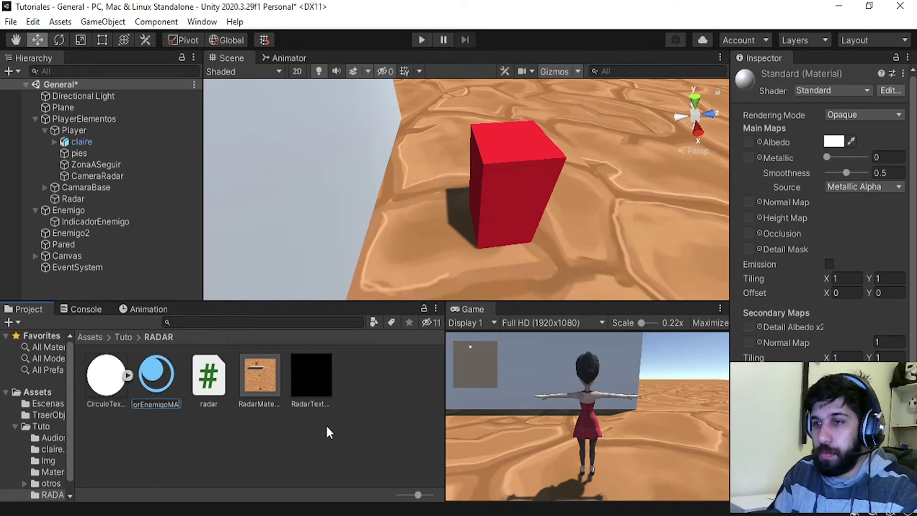
{"action": "type", "text": "Mate"}
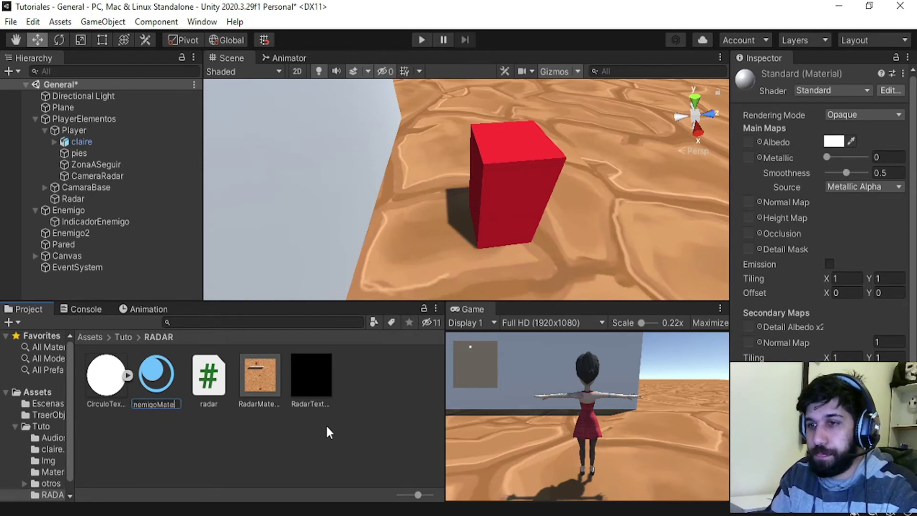
{"action": "type", "text": "rial"}
{"action": "key", "text": "Return"}
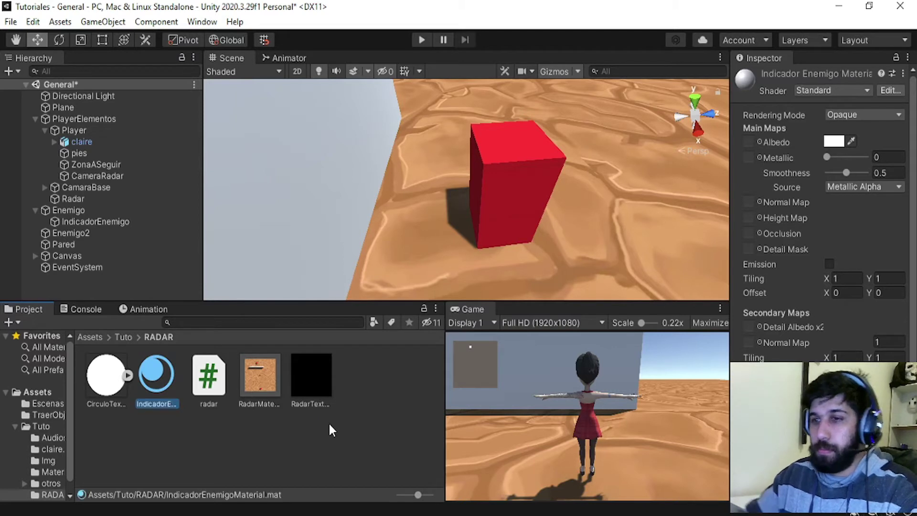
Step: Set IndicadorEnemigoMaterial's albedo colour to red
{"action": "left_click", "coordinate": [240, 417]}
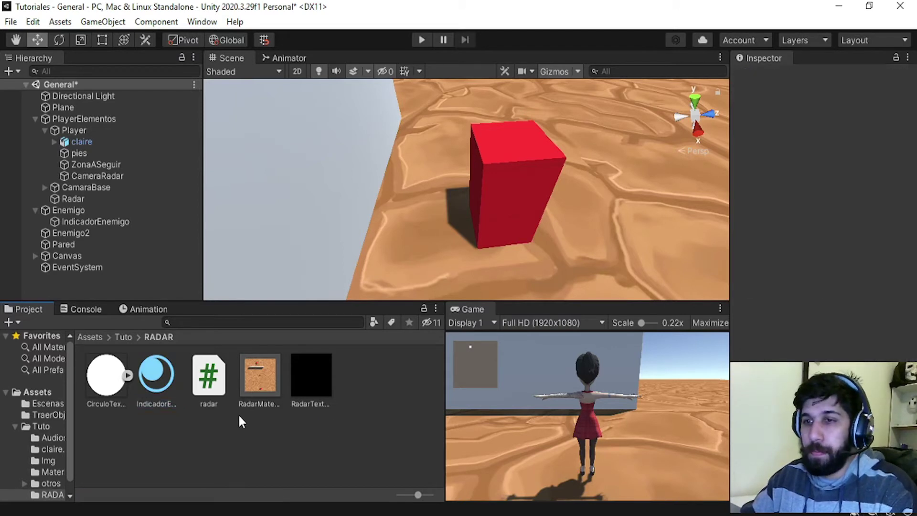
{"action": "left_click", "coordinate": [159, 379]}
{"action": "left_click", "coordinate": [846, 144]}
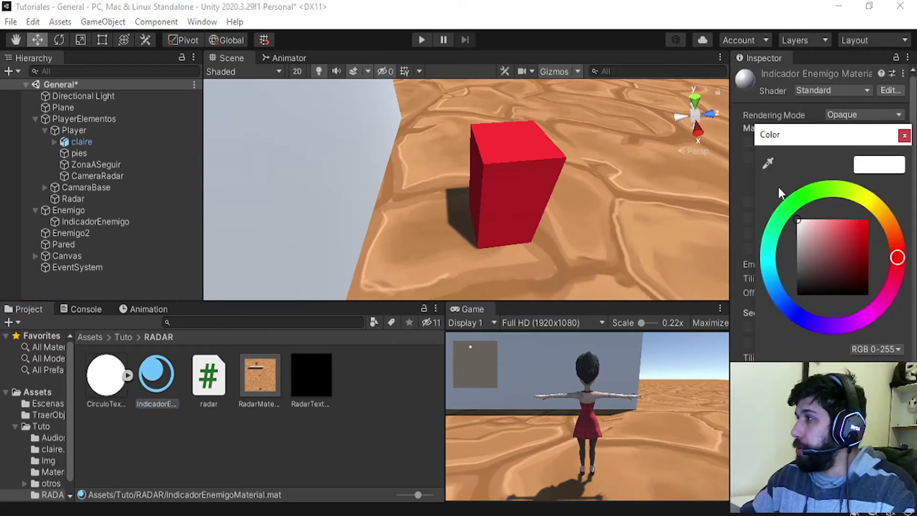
{"action": "left_click", "coordinate": [867, 222]}
{"action": "left_click", "coordinate": [904, 135]}
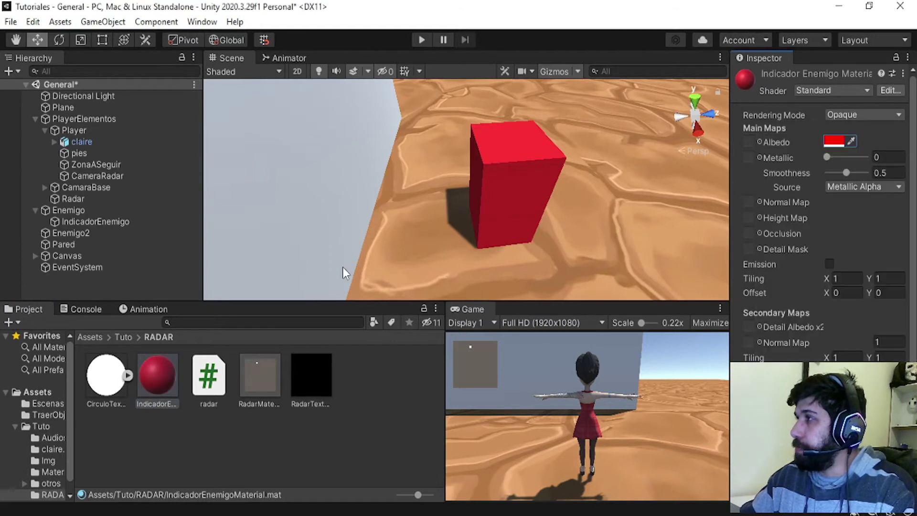
{"action": "left_click", "coordinate": [107, 392]}
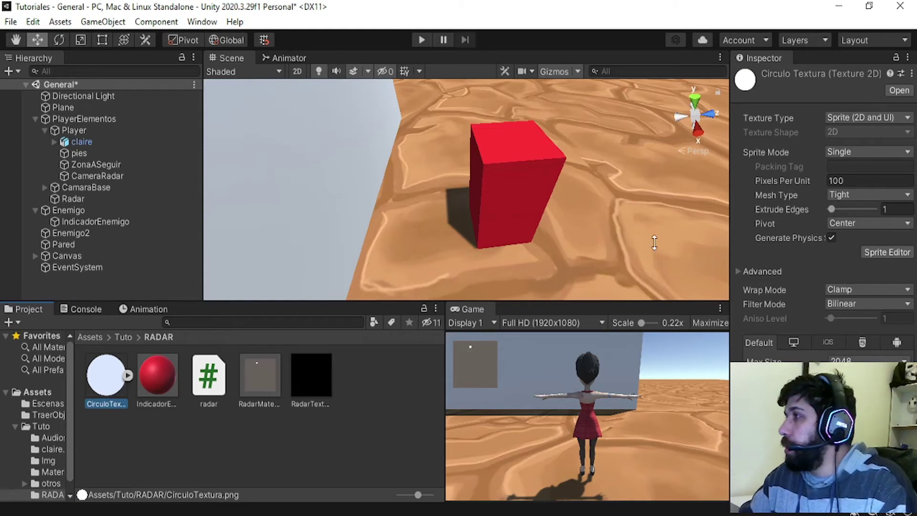
Step: Keep CirculoTextura as a Sprite and assign it as the material's albedo texture
{"action": "left_click", "coordinate": [890, 120]}
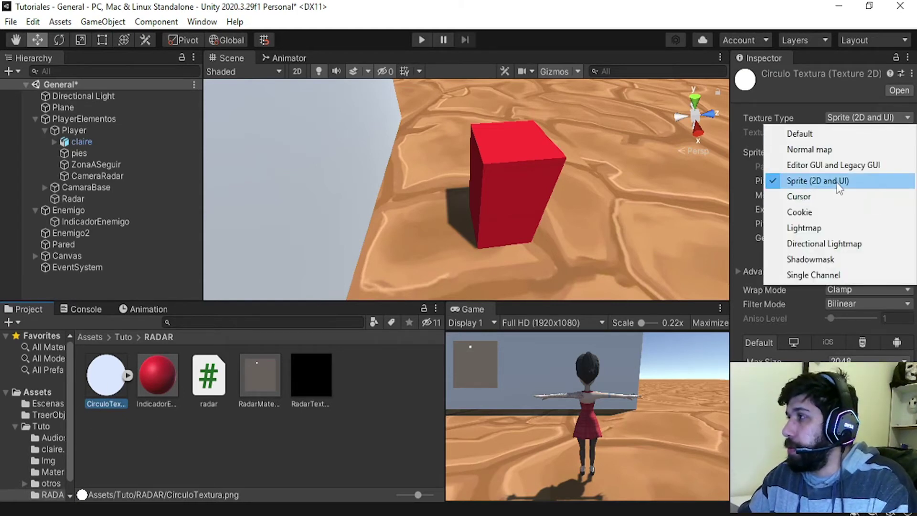
{"action": "left_click", "coordinate": [270, 449]}
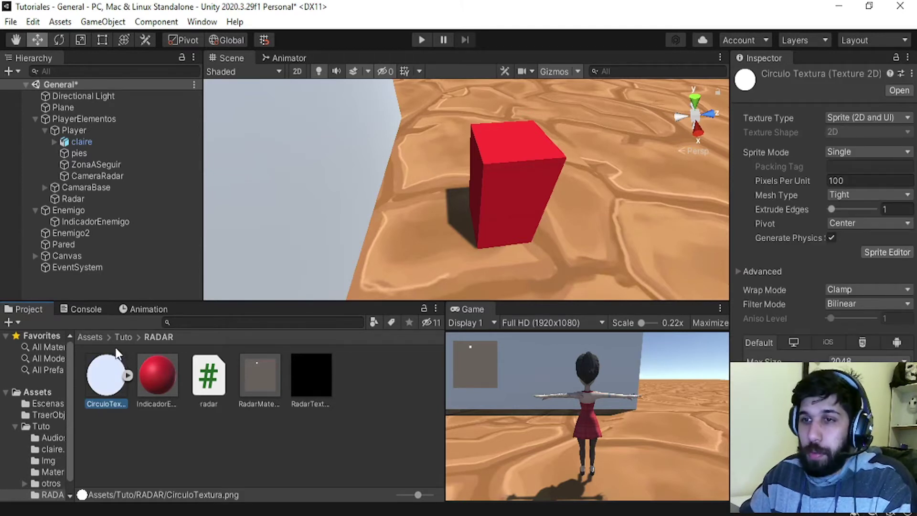
{"action": "left_click", "coordinate": [169, 388]}
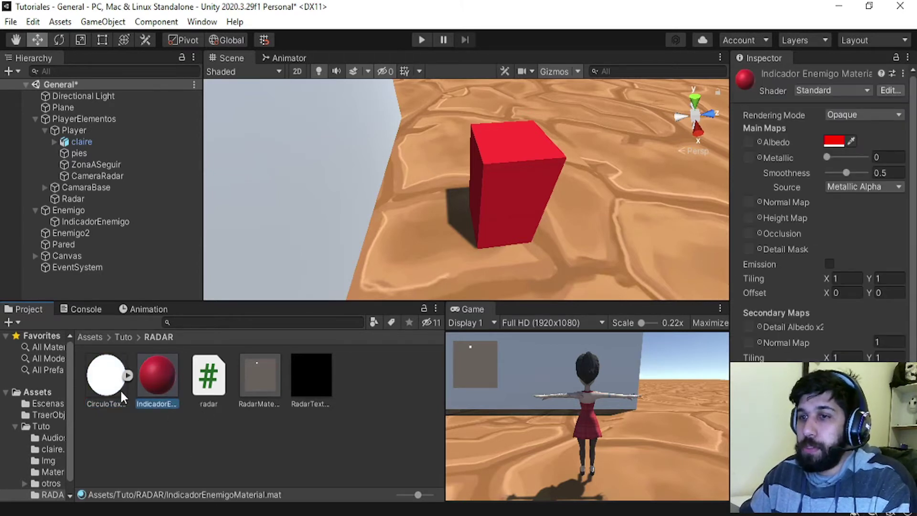
{"action": "left_click_drag", "start_coordinate": [109, 380], "coordinate": [748, 142]}
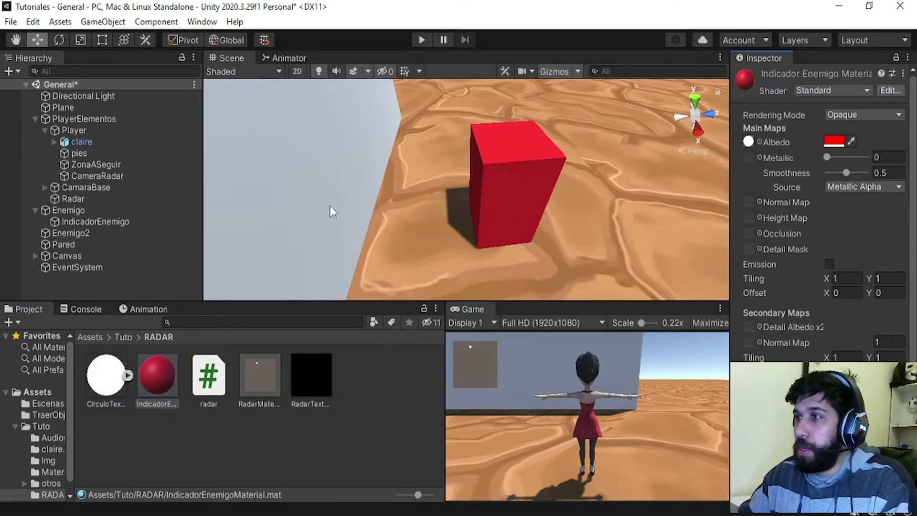
Step: Duplicate the IndicadorEnemigo quad, move the copy beside the red box, and apply the red material
{"action": "left_click", "coordinate": [86, 222]}
{"action": "middle_click_drag", "start_coordinate": [483, 195], "coordinate": [352, 239]}
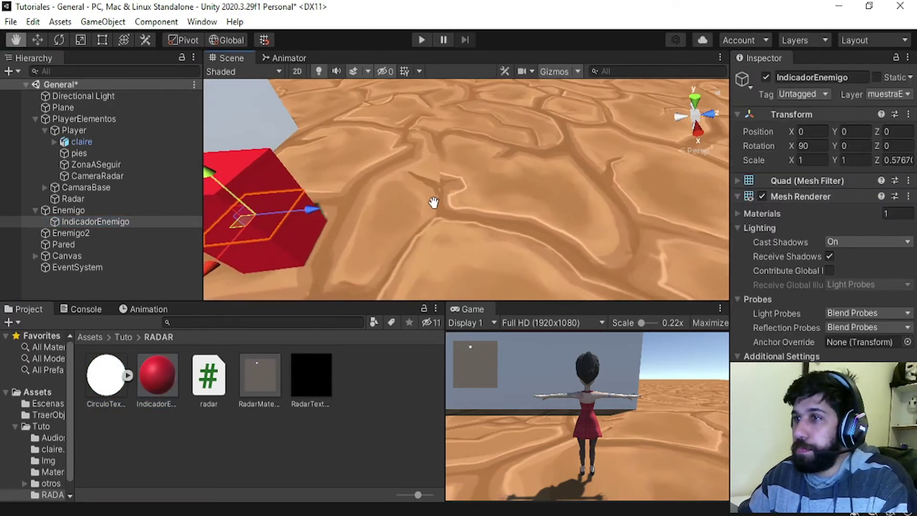
{"action": "key", "text": "ctrl+d"}
{"action": "left_click_drag", "start_coordinate": [338, 225], "coordinate": [484, 195]}
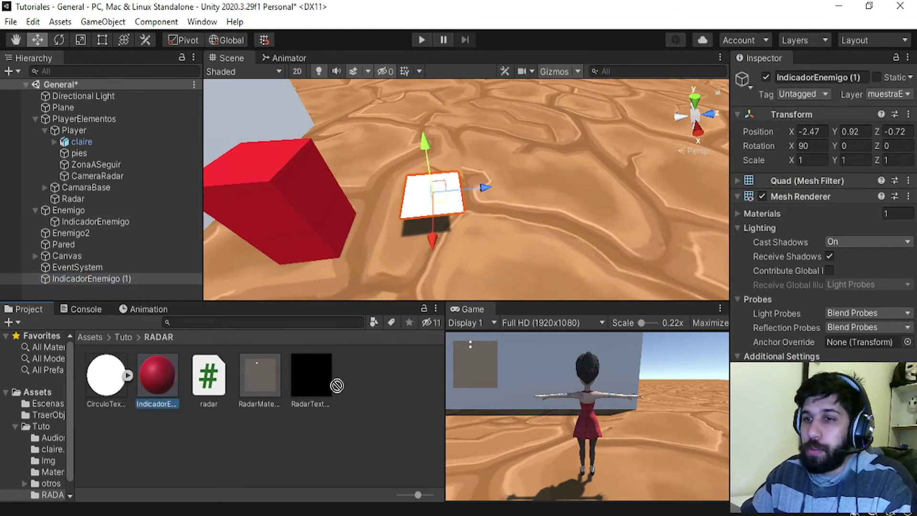
{"action": "left_click_drag", "start_coordinate": [158, 375], "coordinate": [432, 196]}
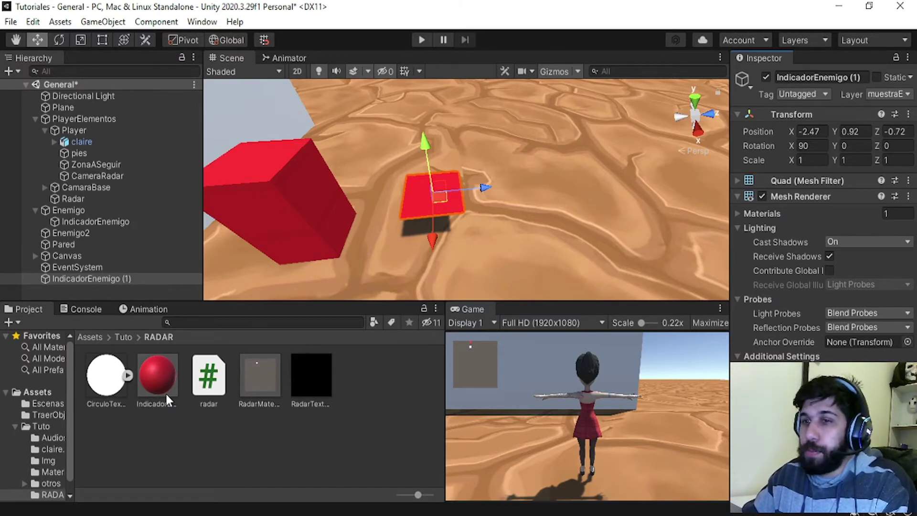
{"action": "left_click", "coordinate": [156, 383]}
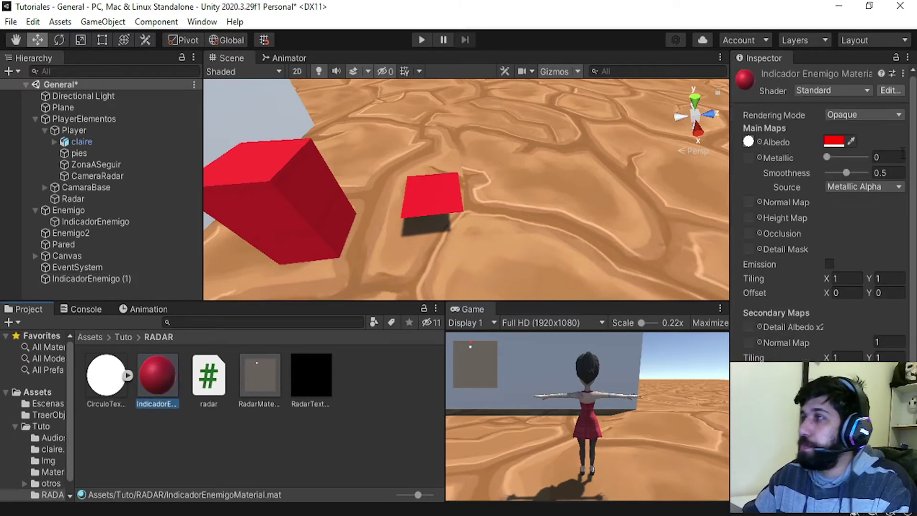
{"action": "left_click", "coordinate": [830, 91]}
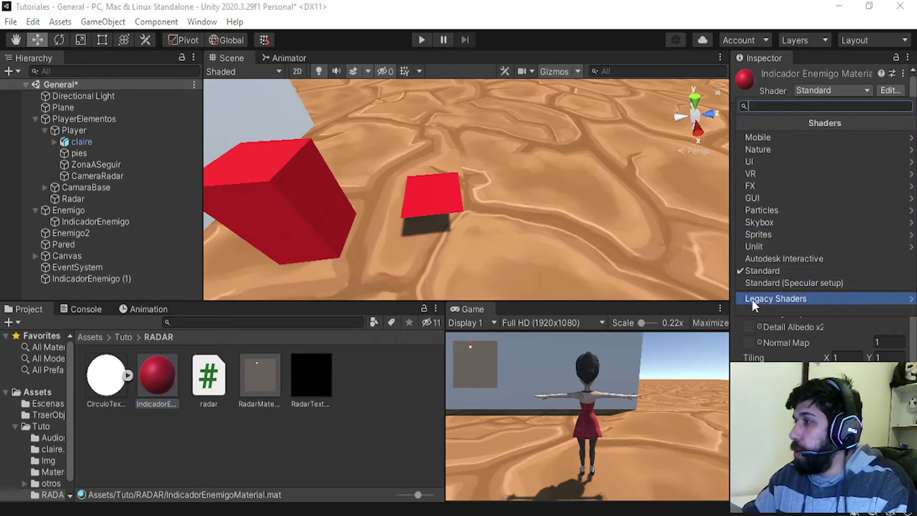
Step: Switch IndicadorEnemigoMaterial's shader to Legacy Shaders > Transparent > Diffuse
{"action": "left_click", "coordinate": [814, 299]}
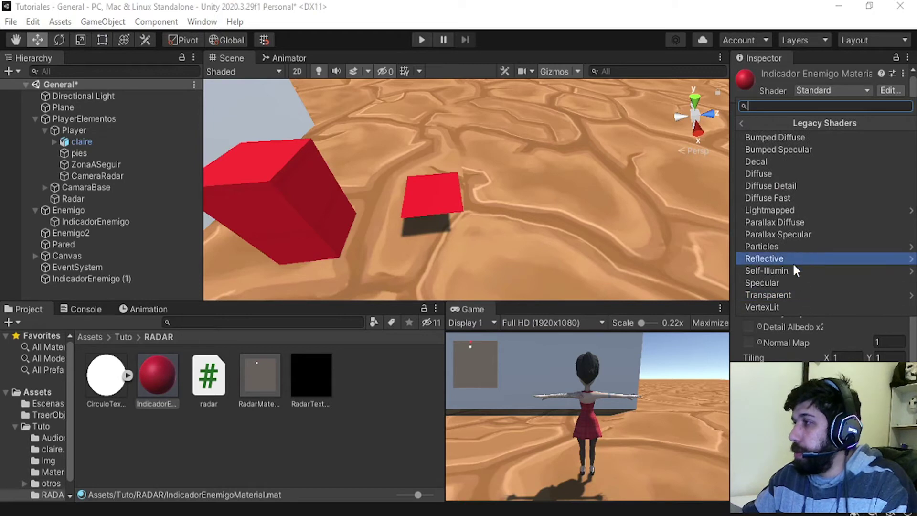
{"action": "left_click", "coordinate": [784, 294]}
{"action": "left_click", "coordinate": [771, 172]}
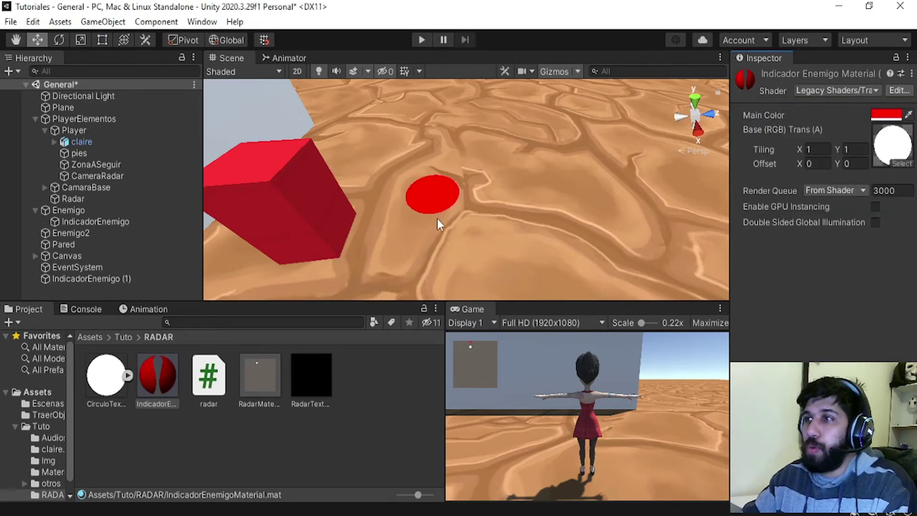
Step: Maximize the Game view to check the red circle indicator, then restore the layout
{"action": "right_click", "coordinate": [473, 310]}
{"action": "left_click", "coordinate": [512, 353]}
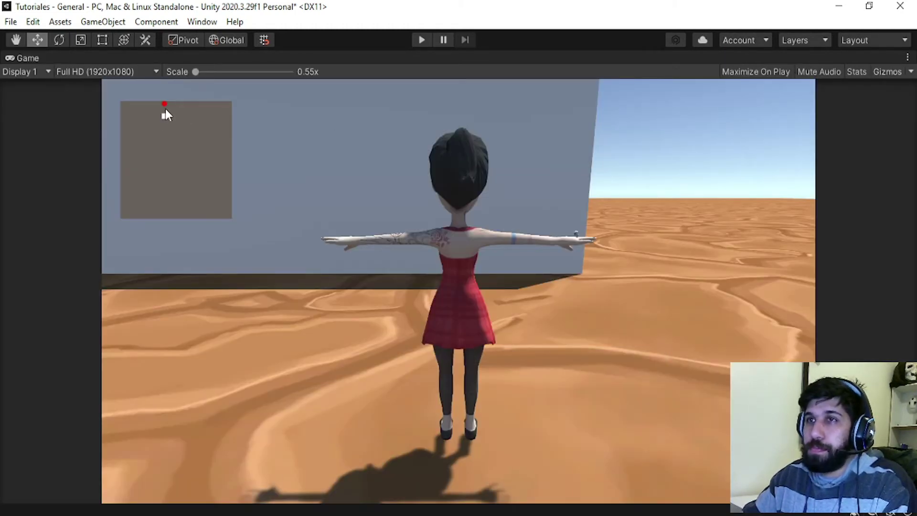
{"action": "key", "text": "shift+space"}
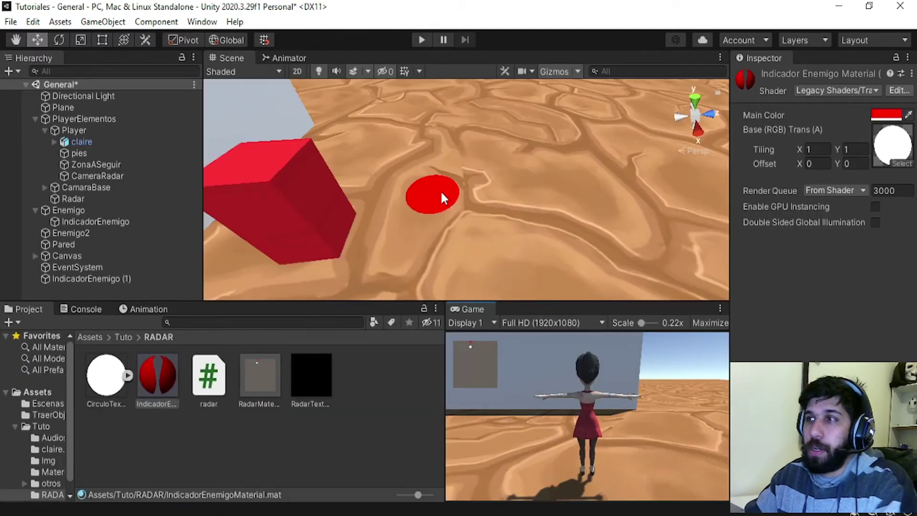
{"action": "left_click", "coordinate": [427, 193]}
Step: Delete the duplicate IndicadorEnemigo (1) and apply the red indicator material to the original quad
{"action": "left_click", "coordinate": [84, 277]}
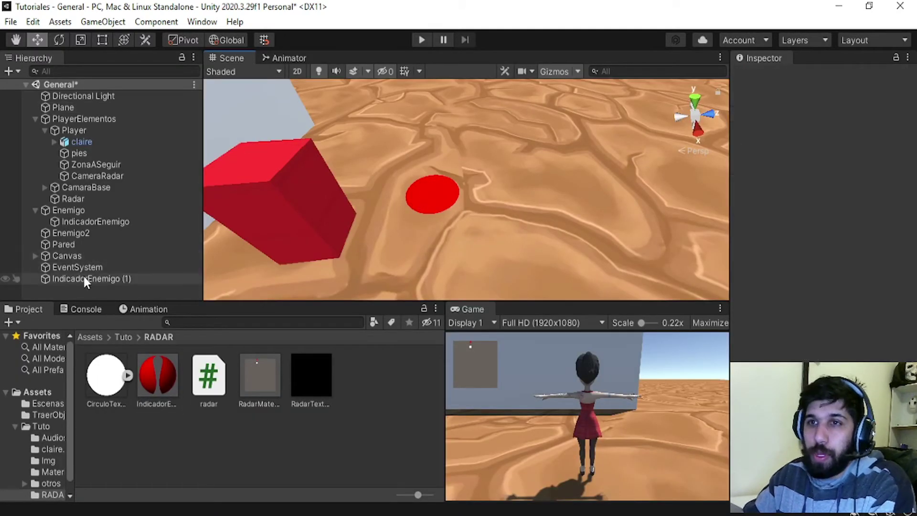
{"action": "key", "text": "Delete"}
{"action": "left_click", "coordinate": [82, 222]}
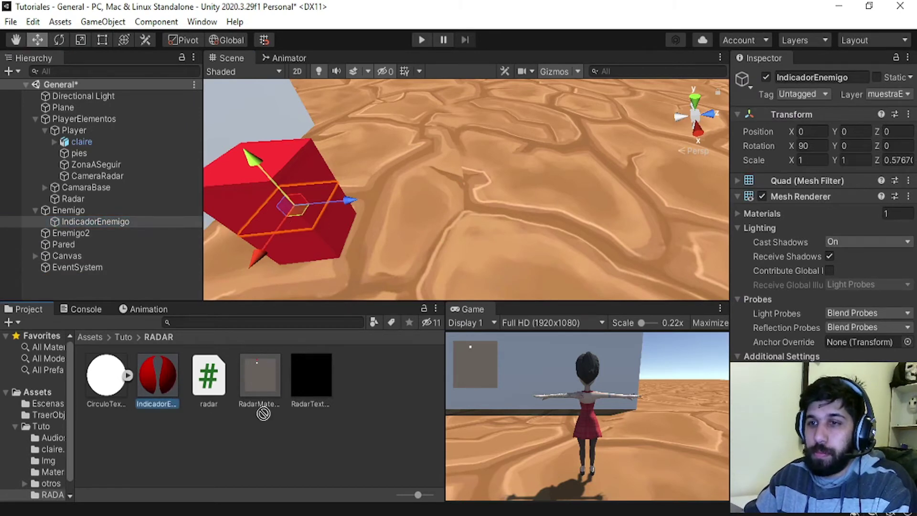
{"action": "left_click_drag", "start_coordinate": [161, 390], "coordinate": [292, 205]}
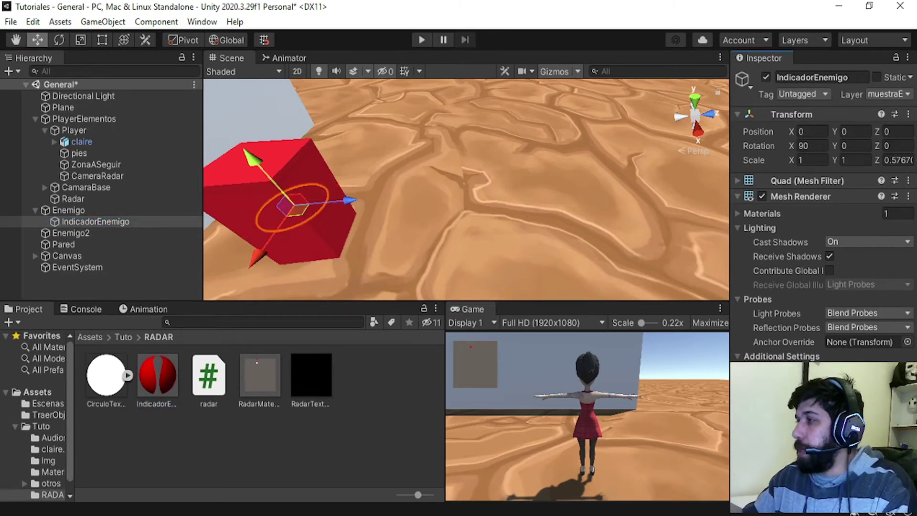
{"action": "middle_click_drag", "start_coordinate": [508, 206], "coordinate": [615, 265]}
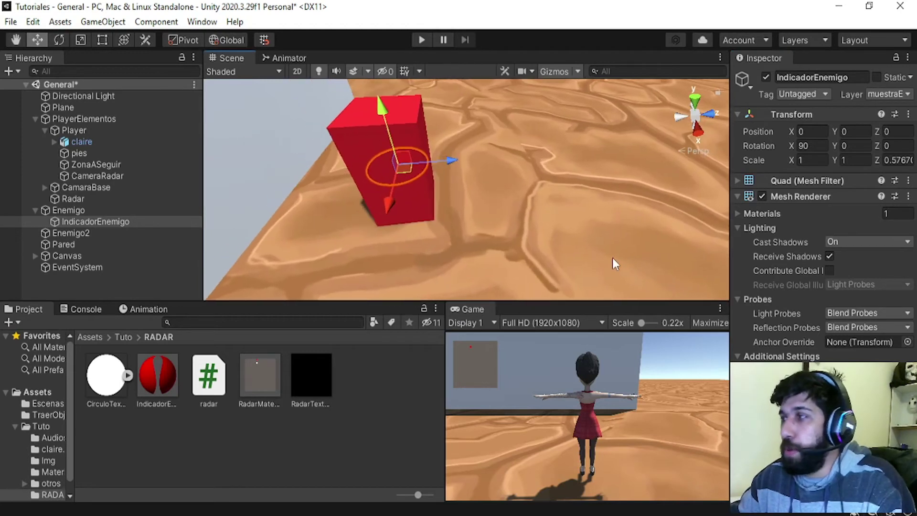
{"action": "left_click", "coordinate": [299, 222]}
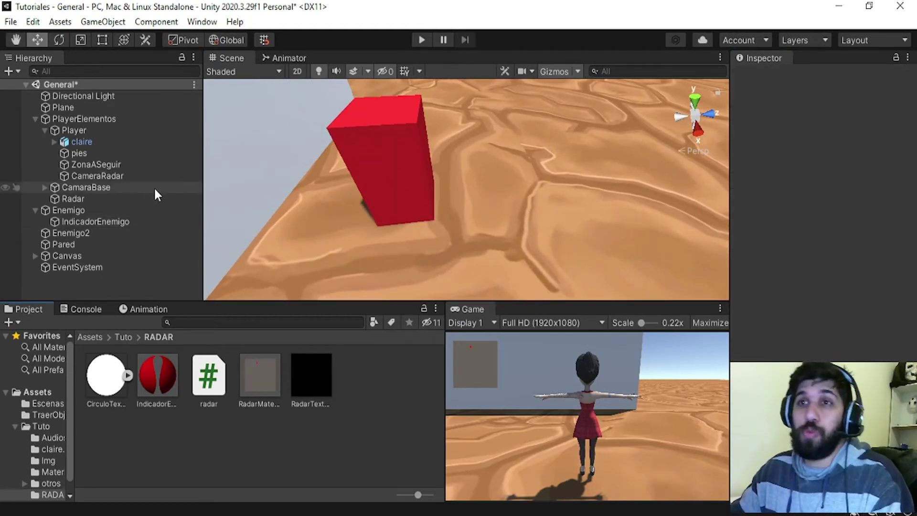
Step: Duplicate IndicadorEnemigo, move the copy to top level, drop the (1) suffix, and parent it under Enemigo2
{"action": "left_click", "coordinate": [89, 222]}
{"action": "key", "text": "ctrl+d"}
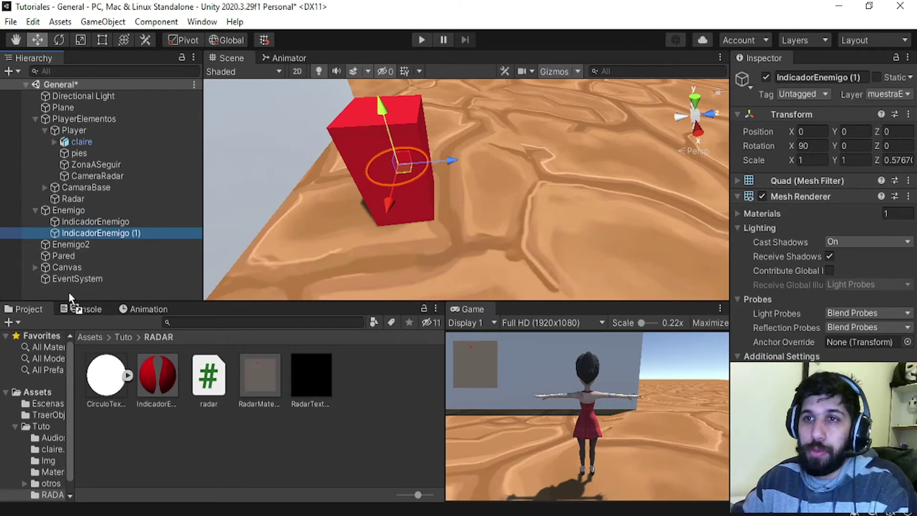
{"action": "left_click_drag", "start_coordinate": [67, 294], "coordinate": [67, 291]}
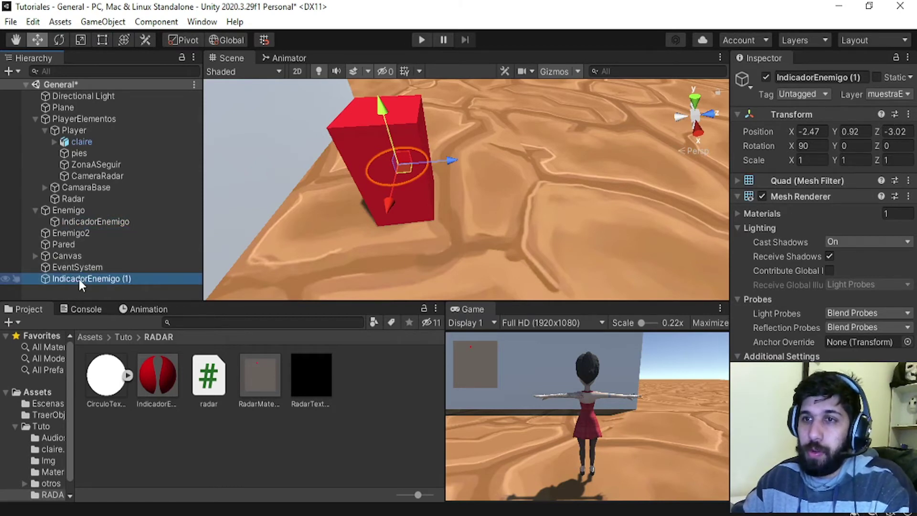
{"action": "left_click_drag", "start_coordinate": [850, 77], "coordinate": [875, 75]}
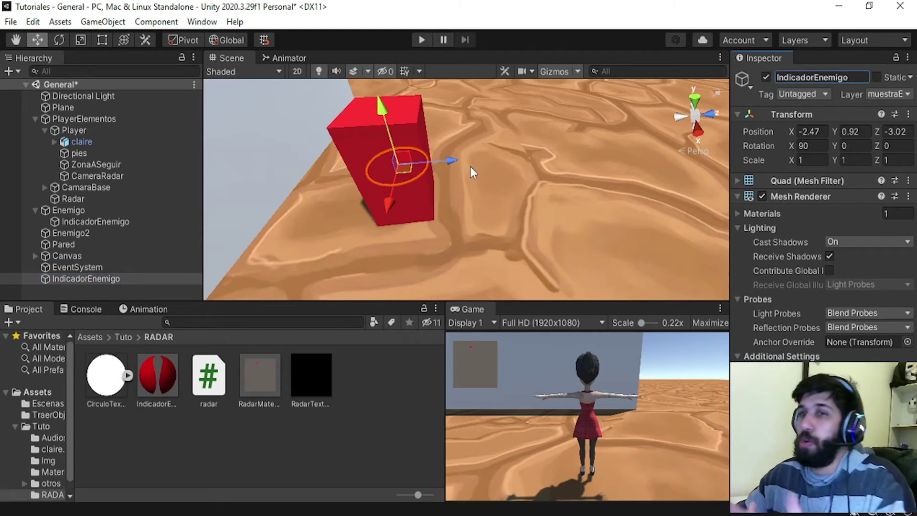
{"action": "left_click", "coordinate": [99, 277]}
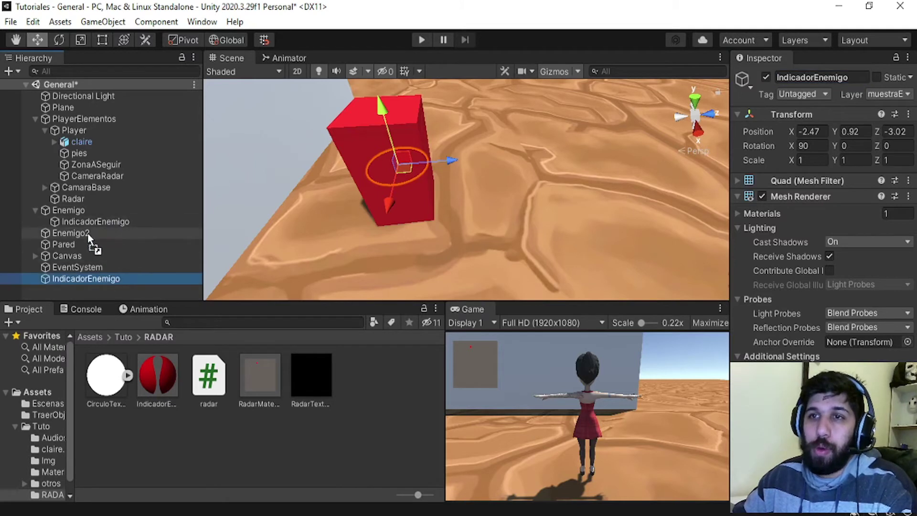
{"action": "left_click_drag", "start_coordinate": [100, 278], "coordinate": [87, 233]}
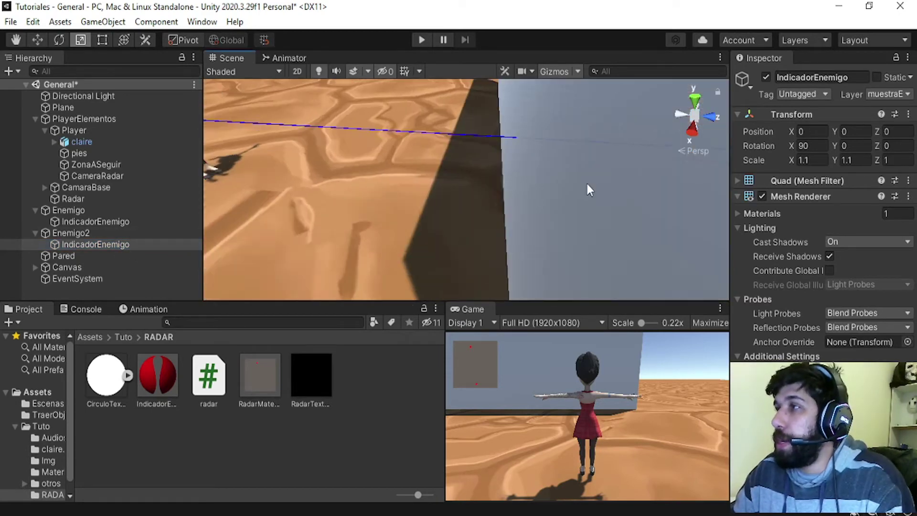
{"action": "key", "text": "f"}
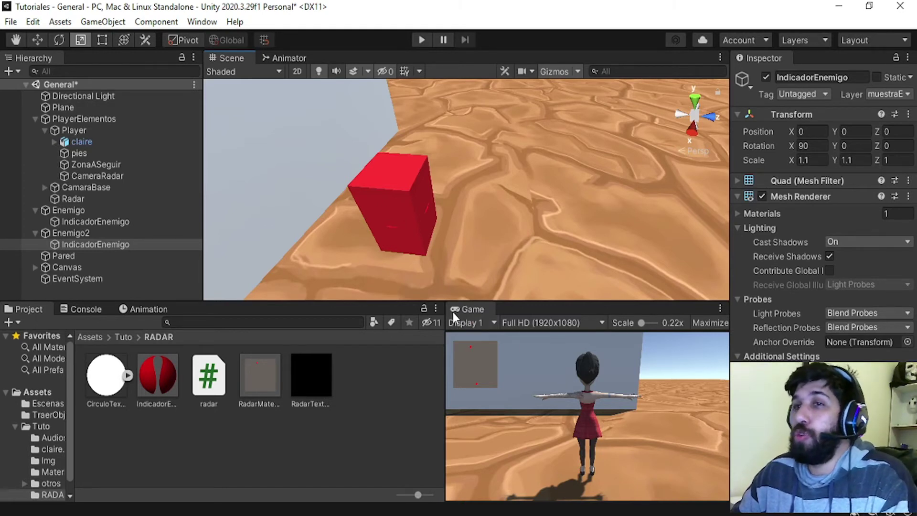
{"action": "left_click", "coordinate": [96, 221]}
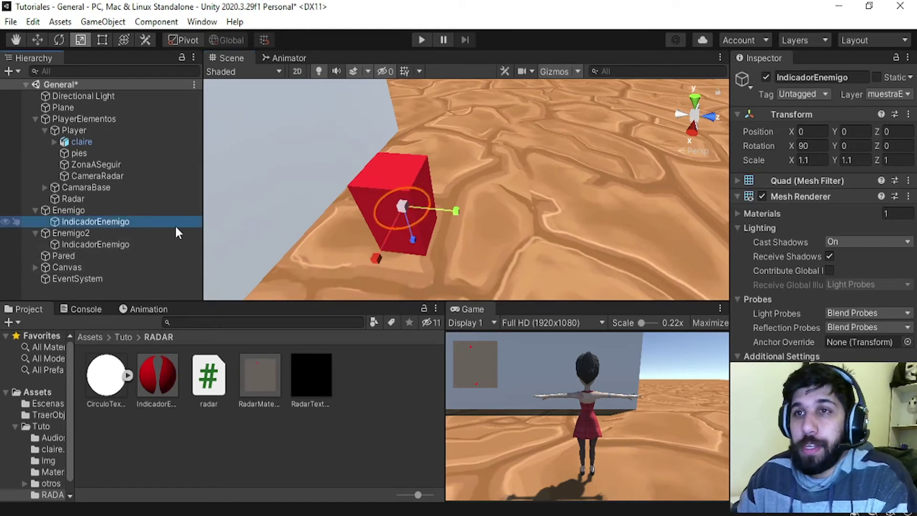
{"action": "key", "text": "w"}
{"action": "left_click_drag", "start_coordinate": [457, 225], "coordinate": [305, 213]}
{"action": "key", "text": "ctrl+z"}
{"action": "key", "text": "f"}
{"action": "middle_click_drag", "start_coordinate": [327, 224], "coordinate": [597, 162]}
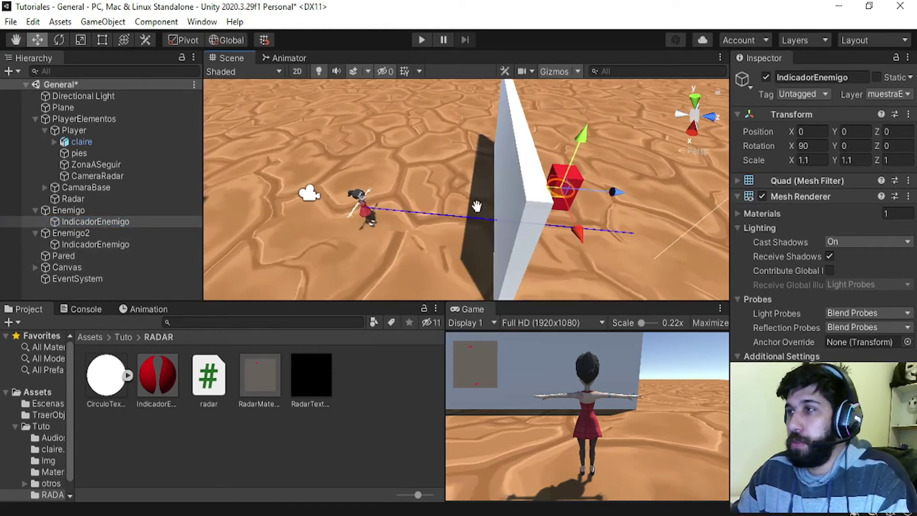
{"action": "left_click_drag", "start_coordinate": [611, 164], "coordinate": [612, 166]}
{"action": "left_click_drag", "start_coordinate": [496, 200], "coordinate": [458, 160]}
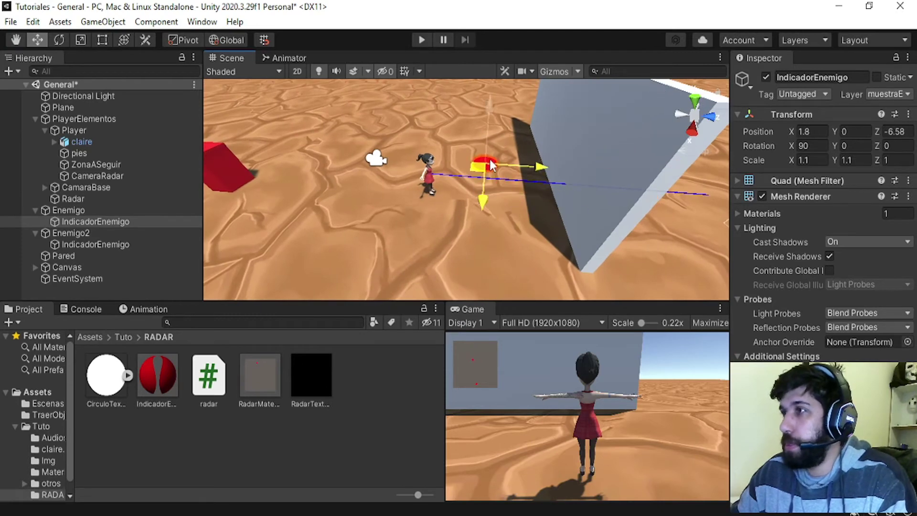
{"action": "key", "text": "e"}
{"action": "left_click_drag", "start_coordinate": [477, 199], "coordinate": [447, 82]}
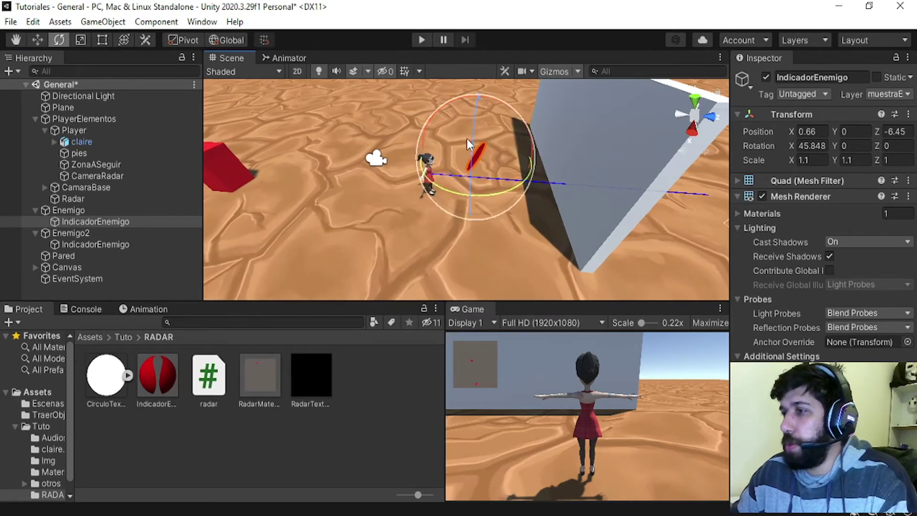
{"action": "key", "text": "ctrl+z"}
{"action": "key", "text": "ctrl+z"}
{"action": "left_click_drag", "start_coordinate": [552, 225], "coordinate": [360, 217], "text": "alt"}
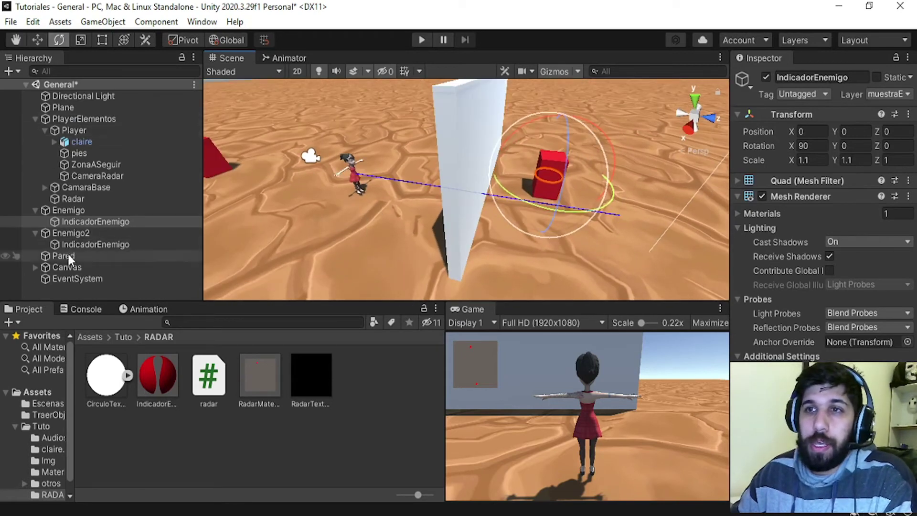
{"action": "left_click", "coordinate": [44, 186]}
Step: Set the CamaraBase Camera's culling mask to Everything, then uncheck the indicator layer
{"action": "left_click", "coordinate": [88, 198]}
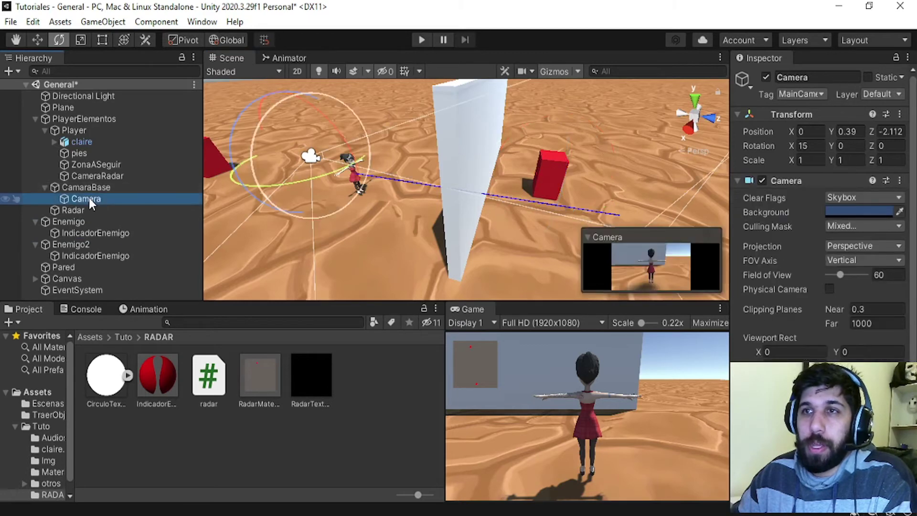
{"action": "left_click_drag", "start_coordinate": [327, 194], "coordinate": [404, 199], "text": "alt"}
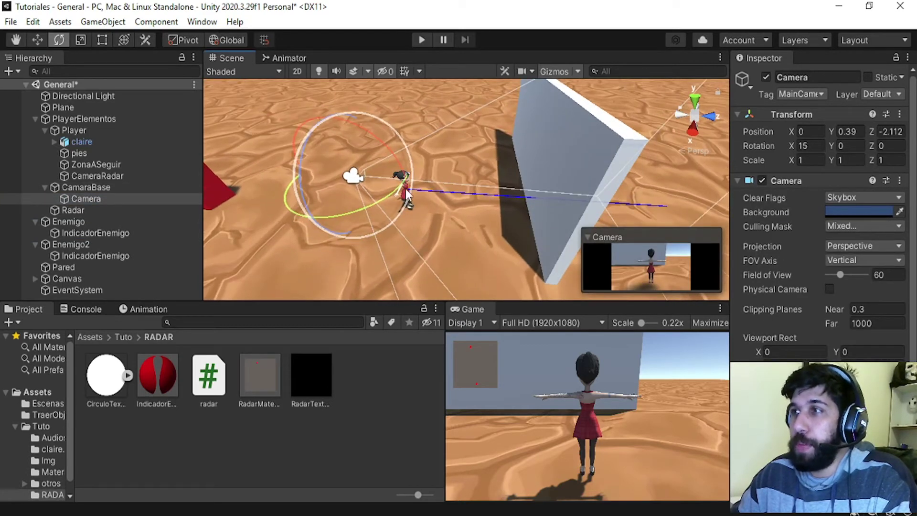
{"action": "left_click", "coordinate": [841, 227]}
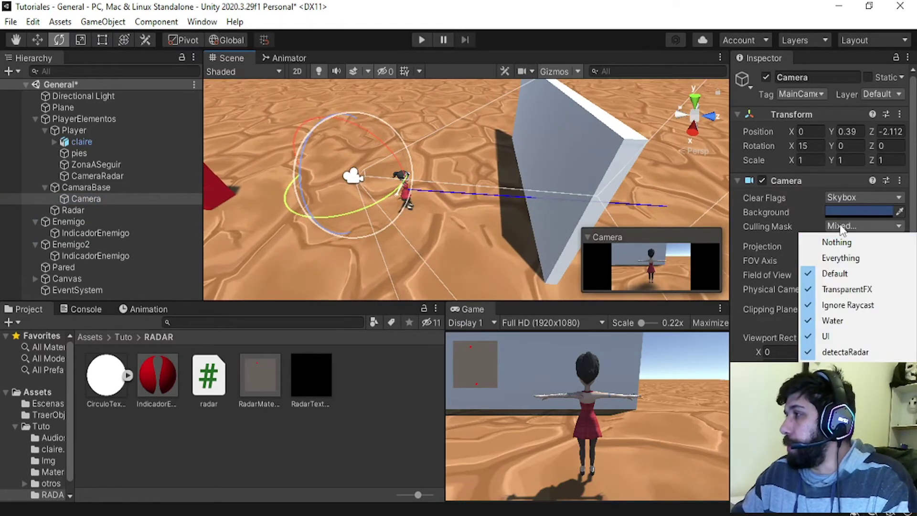
{"action": "left_click", "coordinate": [841, 258]}
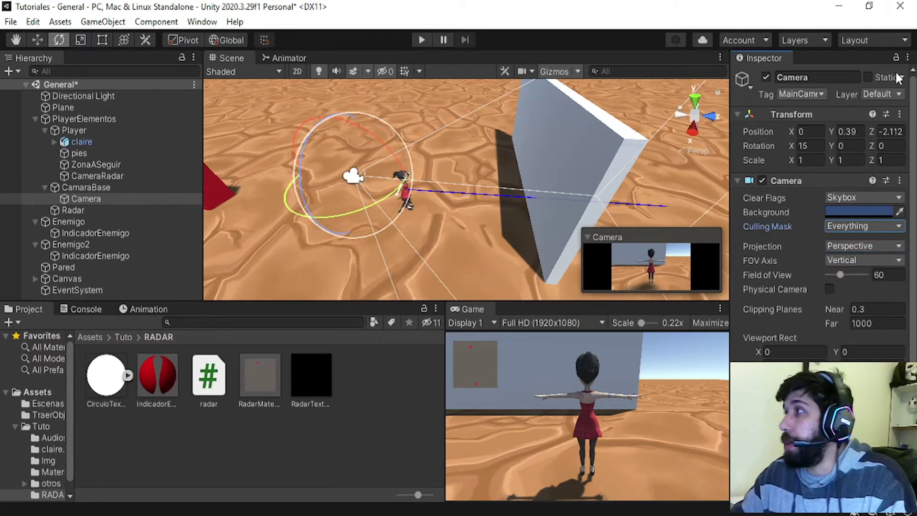
{"action": "left_click", "coordinate": [841, 226]}
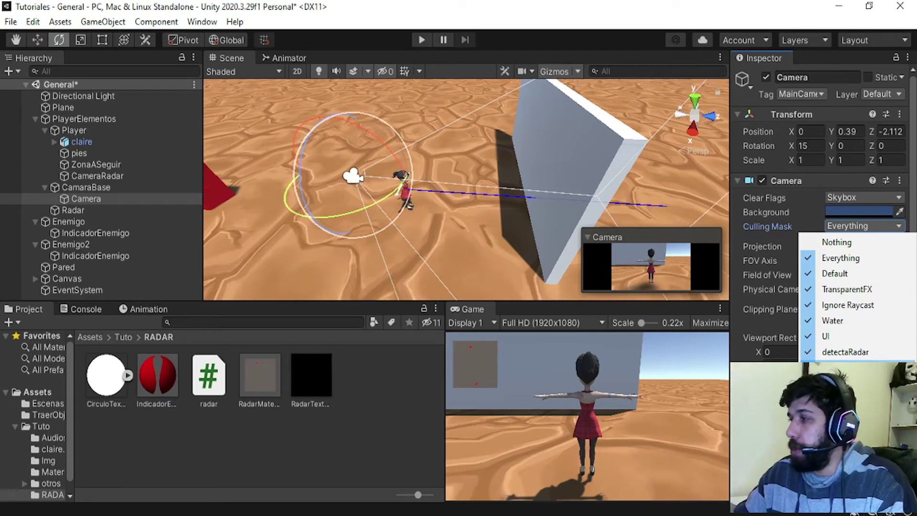
{"action": "left_click", "coordinate": [846, 352]}
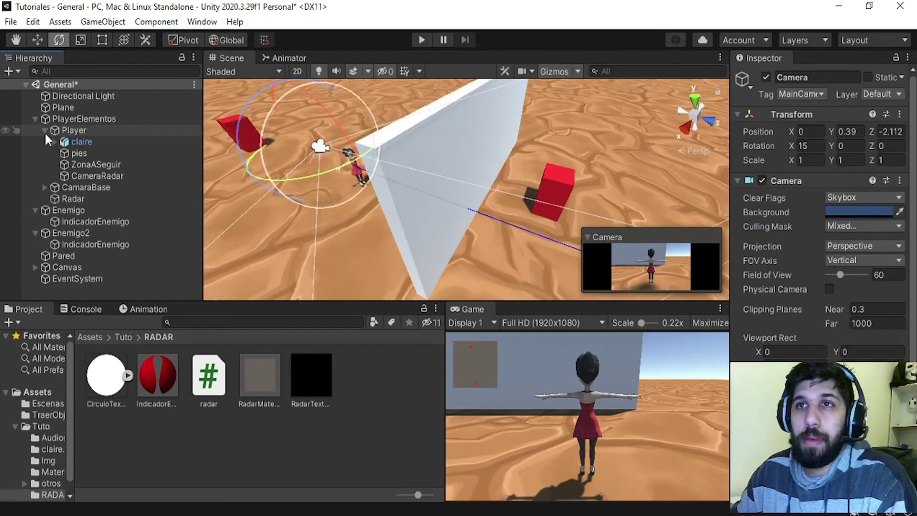
{"action": "left_click", "coordinate": [44, 130]}
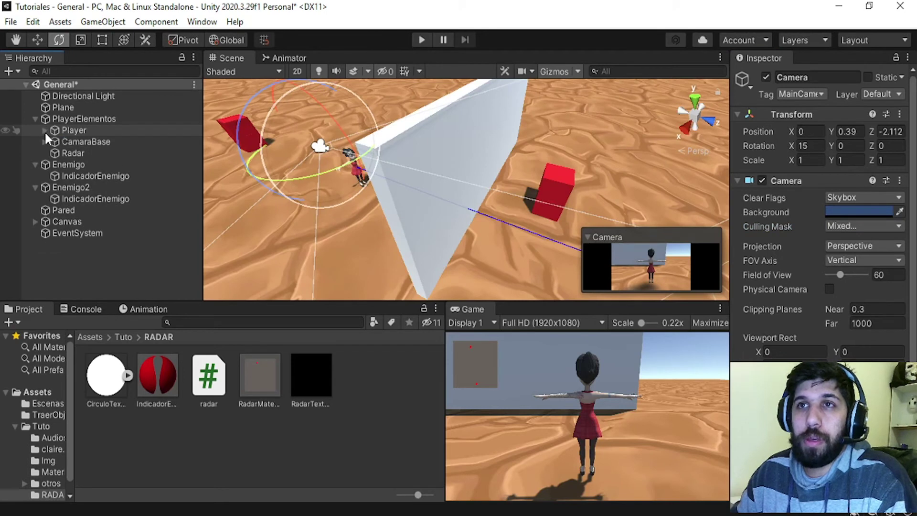
Step: Select the IndicadorEnemigo quads under Enemigo and Enemigo2 and untick their active checkbox
{"action": "left_click", "coordinate": [71, 175]}
{"action": "left_click", "coordinate": [107, 195], "text": "ctrl"}
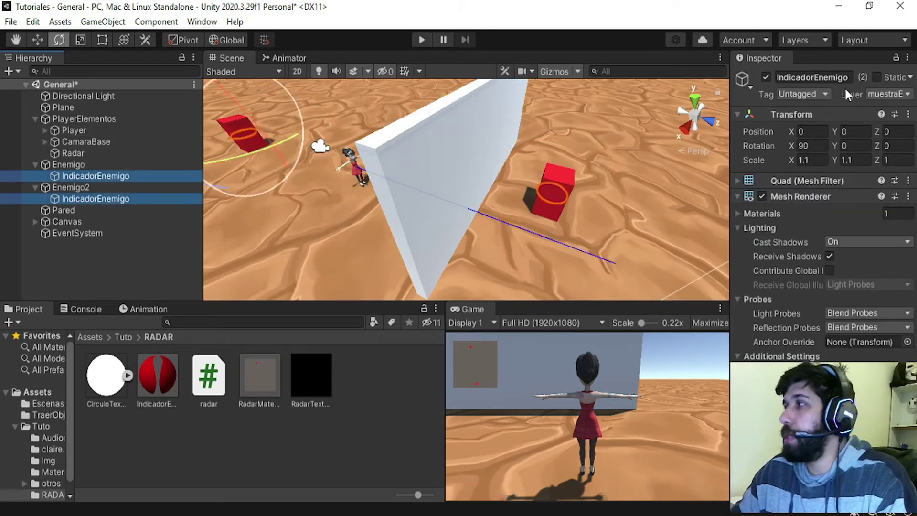
{"action": "left_click", "coordinate": [766, 77]}
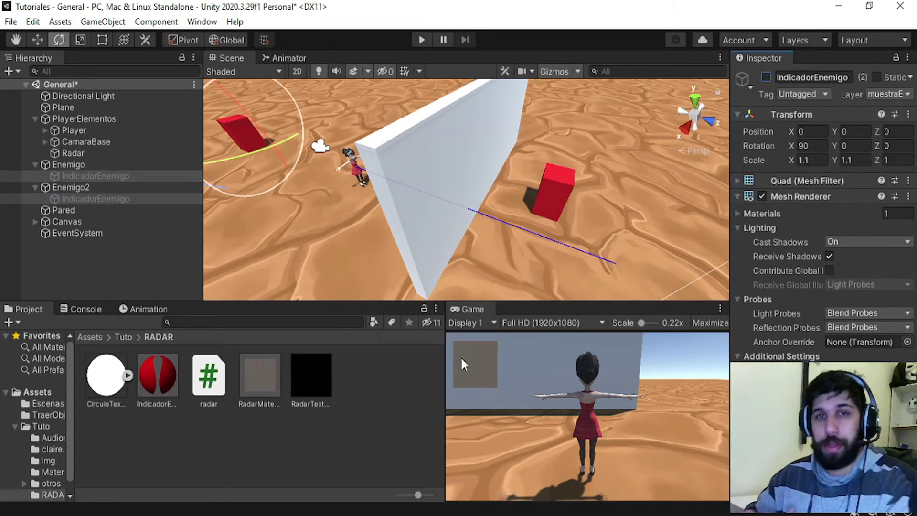
{"action": "left_click_drag", "start_coordinate": [454, 248], "coordinate": [515, 229], "text": "alt"}
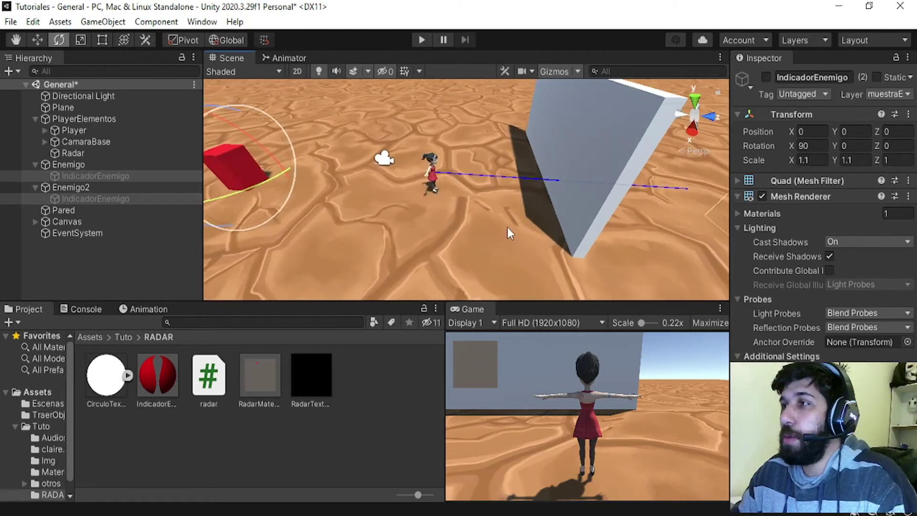
Step: Check the deactivated indicator under Enemigo in the Hierarchy, then select the Canvas
{"action": "left_click", "coordinate": [153, 257]}
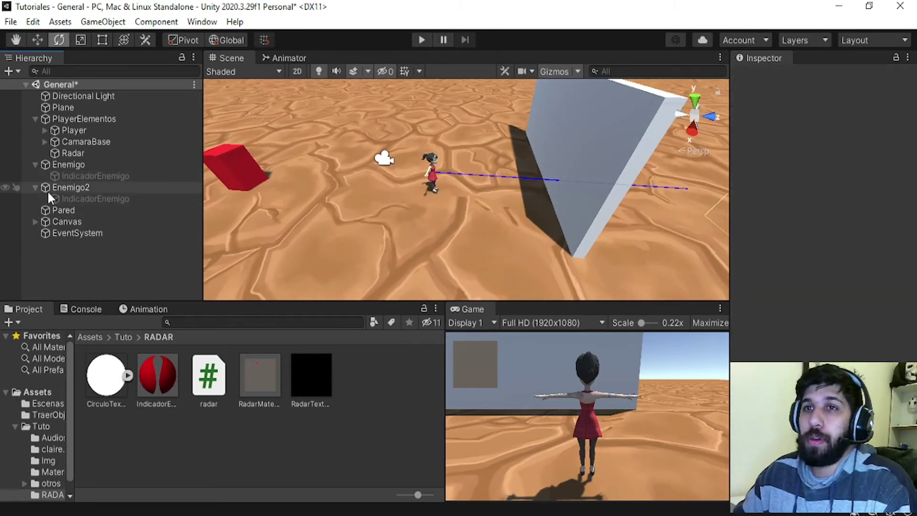
{"action": "left_click", "coordinate": [35, 188]}
{"action": "left_click", "coordinate": [36, 187]}
{"action": "left_click", "coordinate": [93, 177]}
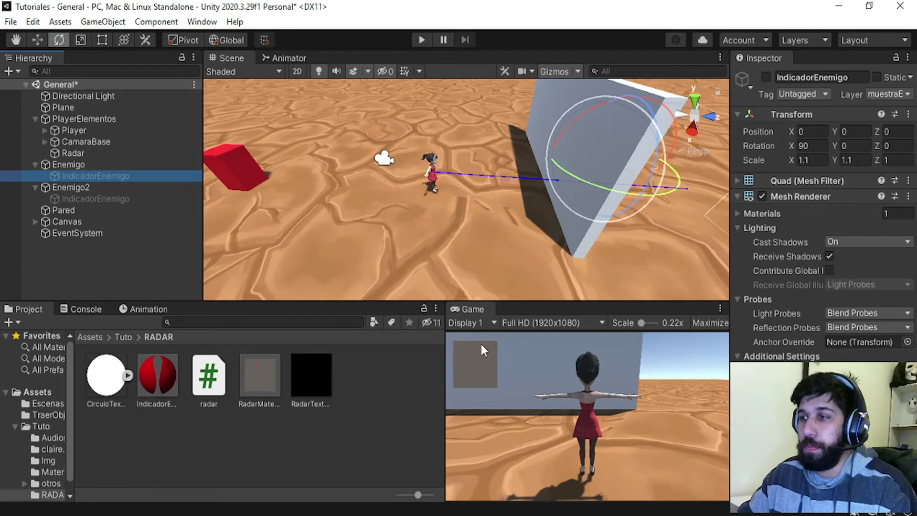
{"action": "left_click", "coordinate": [174, 248]}
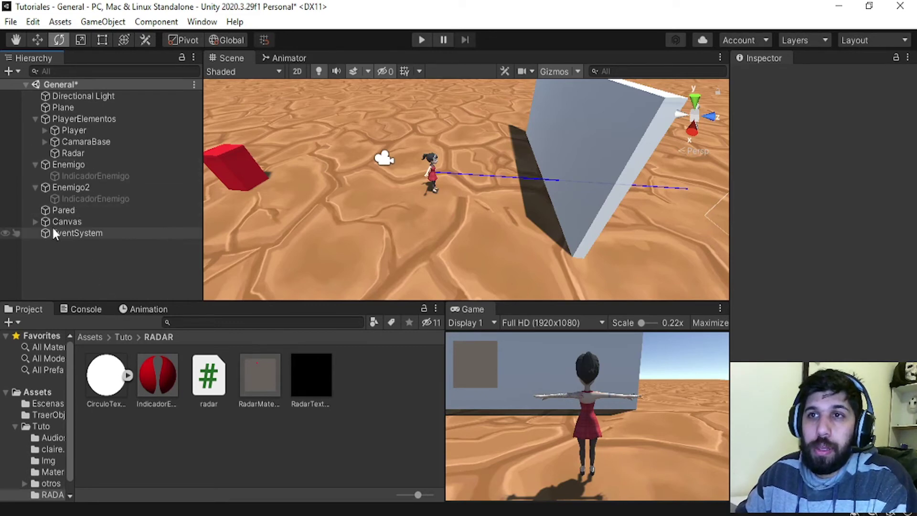
{"action": "left_click", "coordinate": [68, 223]}
Step: Create a UI Image named RefPlayer inside ImageRadar
{"action": "right_click", "coordinate": [68, 222]}
{"action": "left_click", "coordinate": [39, 220]}
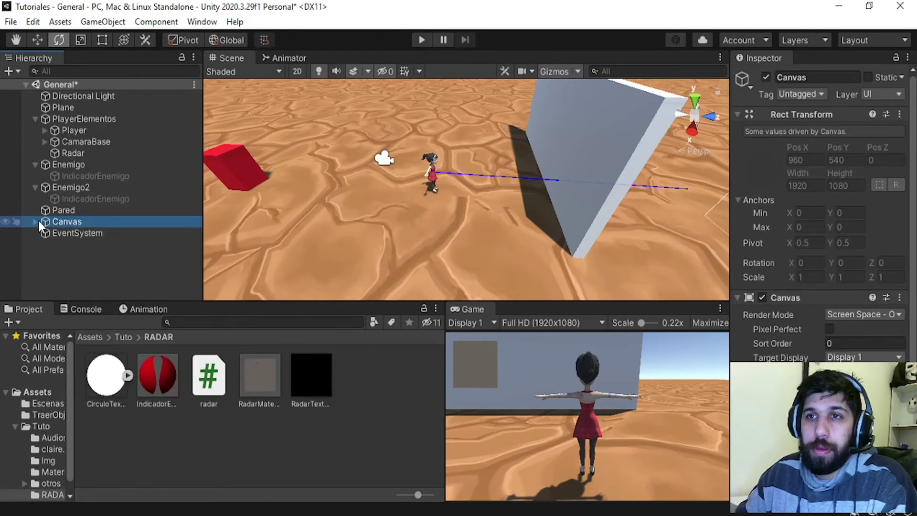
{"action": "left_click", "coordinate": [35, 222]}
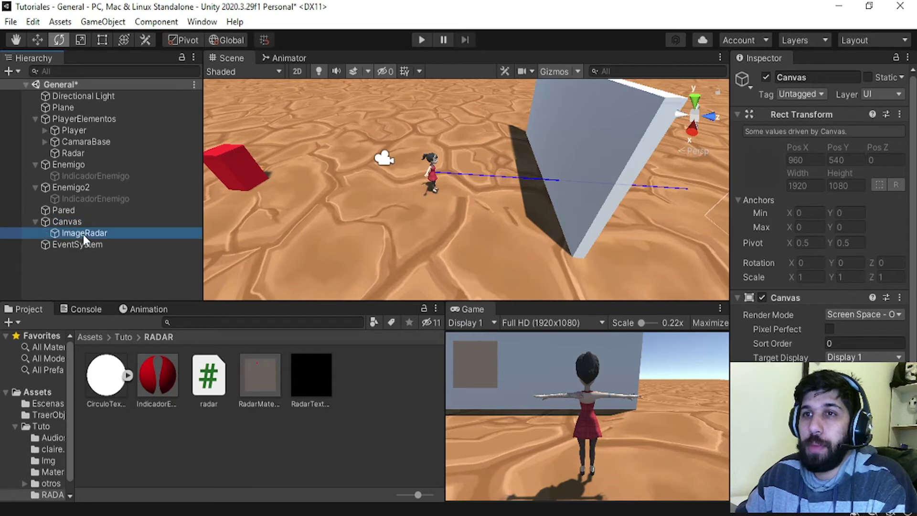
{"action": "right_click", "coordinate": [84, 234]}
{"action": "mouse_move", "coordinate": [153, 392]}
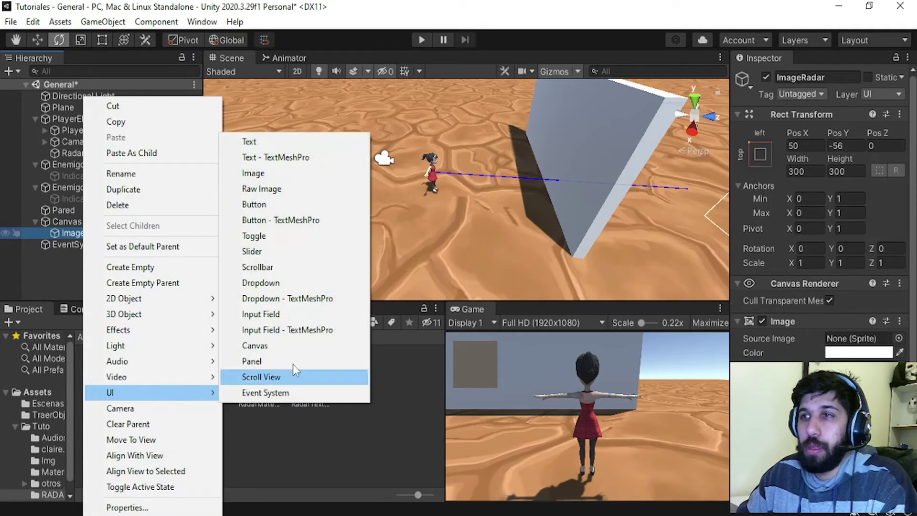
{"action": "left_click", "coordinate": [268, 173]}
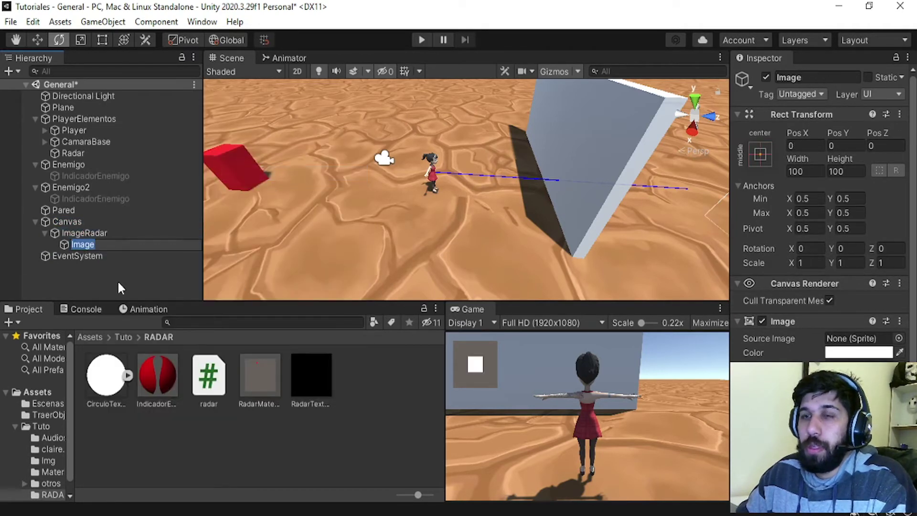
{"action": "type", "text": "RefPlayer"}
{"action": "key", "text": "Return"}
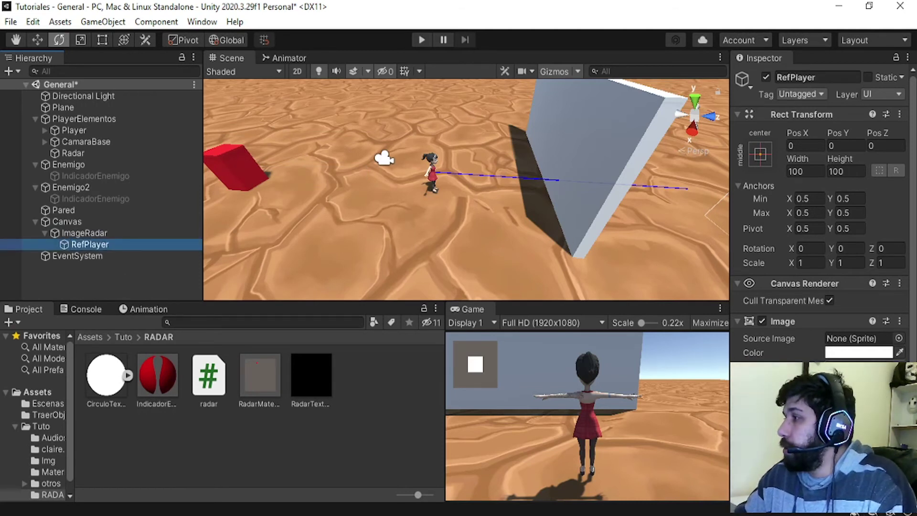
Step: Colour RefPlayer fully saturated green, then collapse ImageRadar
{"action": "left_click", "coordinate": [830, 354]}
{"action": "left_click", "coordinate": [869, 248]}
{"action": "left_click", "coordinate": [844, 219]}
{"action": "left_click", "coordinate": [473, 364]}
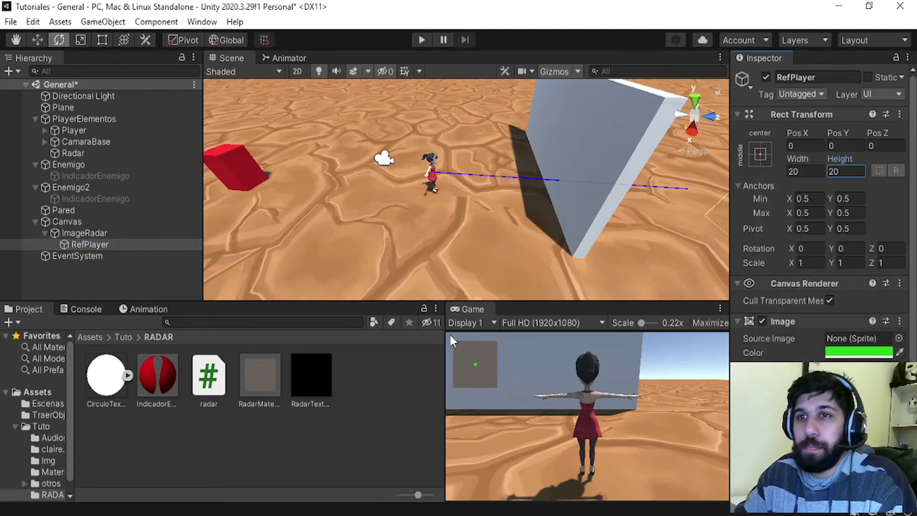
{"action": "left_click", "coordinate": [118, 282]}
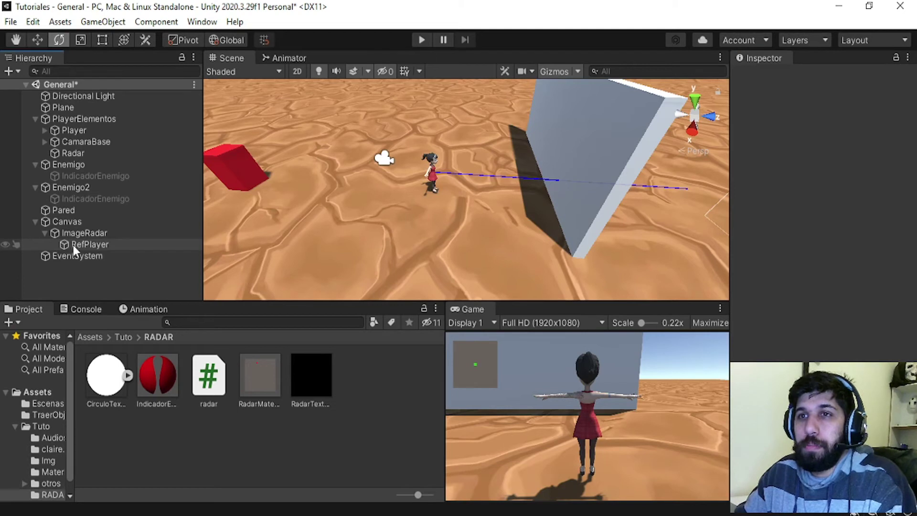
{"action": "left_click", "coordinate": [45, 232]}
Step: Add a C# script named detectaRadar to the RADAR folder
{"action": "left_click", "coordinate": [35, 221]}
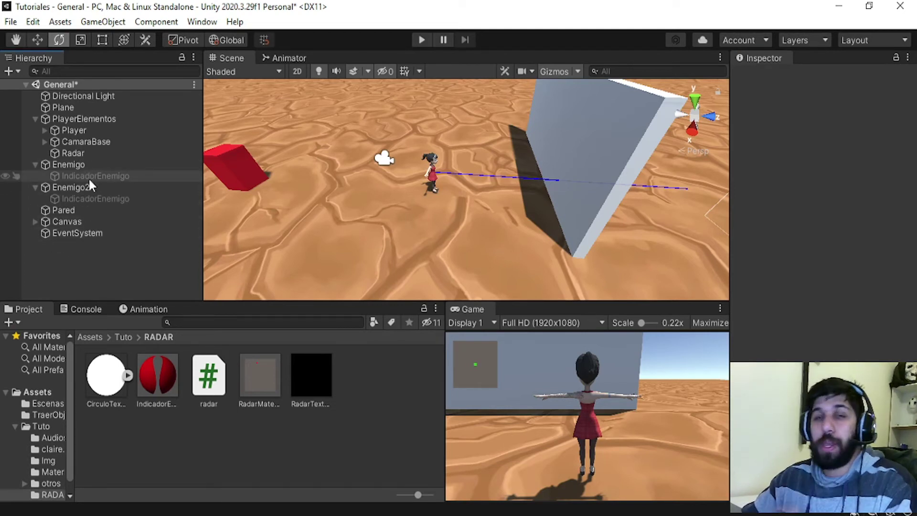
{"action": "left_click", "coordinate": [35, 221]}
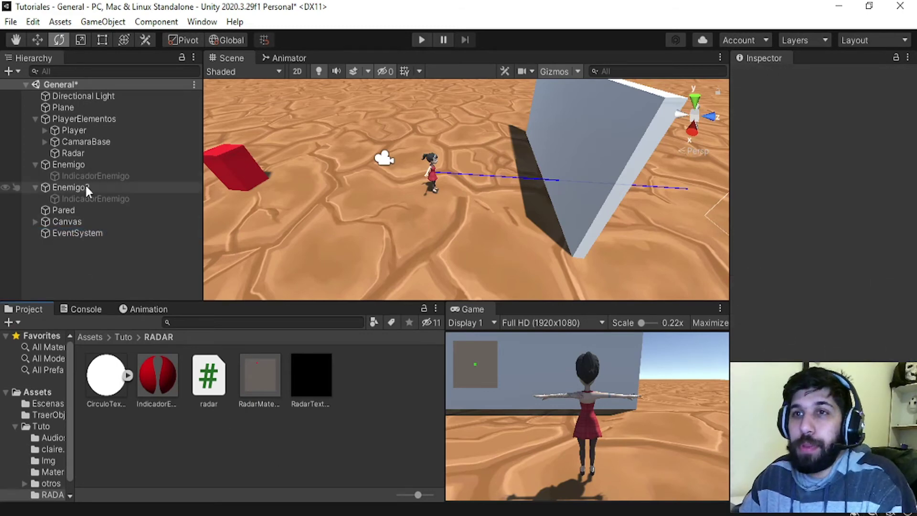
{"action": "right_click", "coordinate": [334, 447]}
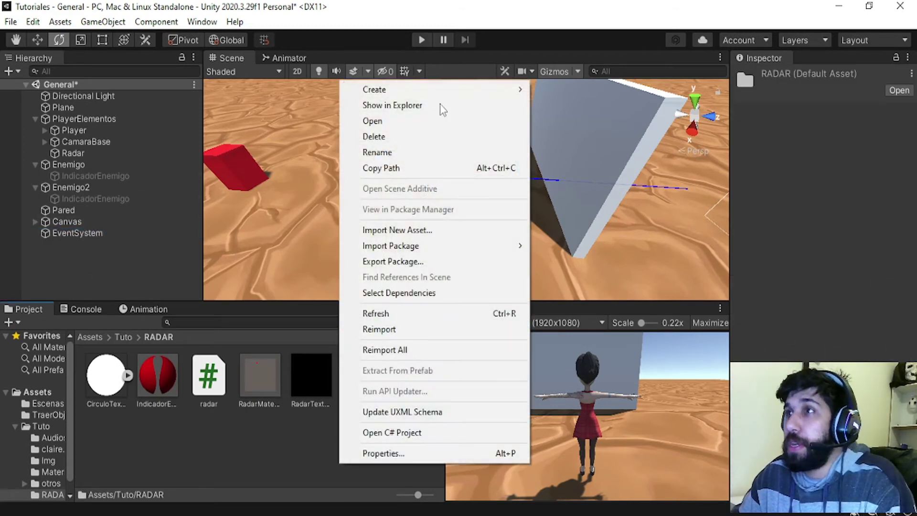
{"action": "mouse_move", "coordinate": [459, 93]}
{"action": "left_click", "coordinate": [609, 49]}
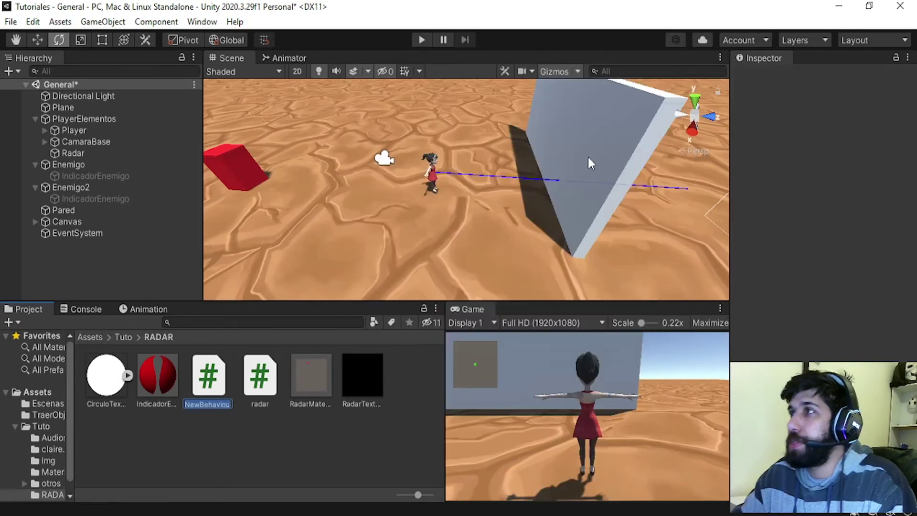
{"action": "type", "text": "detect"}
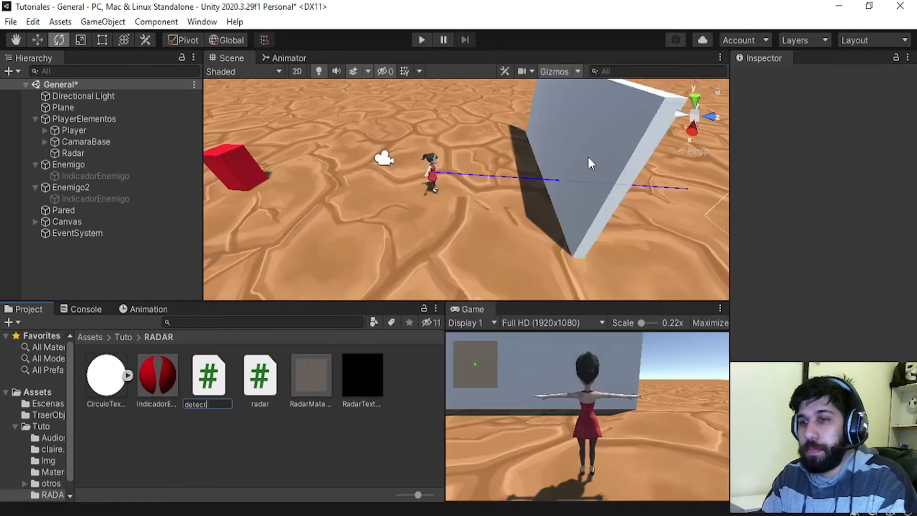
{"action": "type", "text": "aRadar"}
{"action": "key", "text": "Return"}
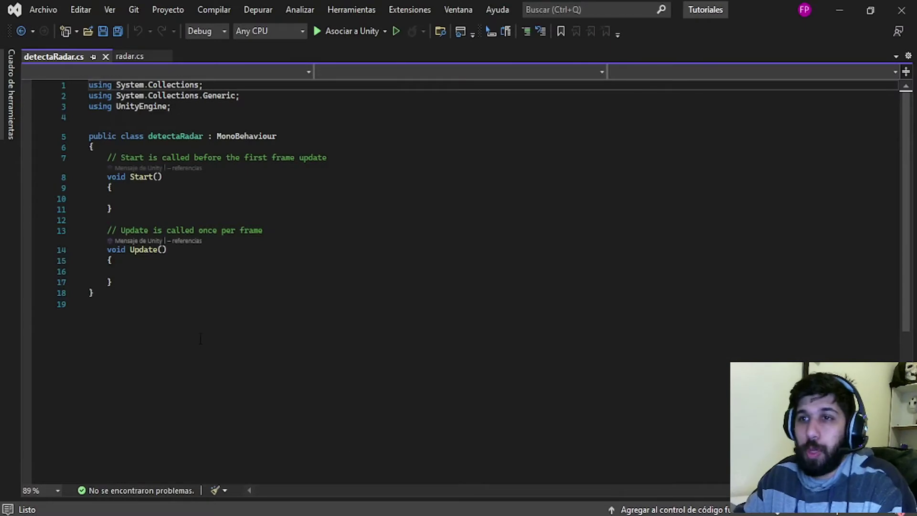
Step: Replace the template Start and Update methods with a public bool activo field
{"action": "left_click_drag", "start_coordinate": [134, 282], "coordinate": [48, 160]}
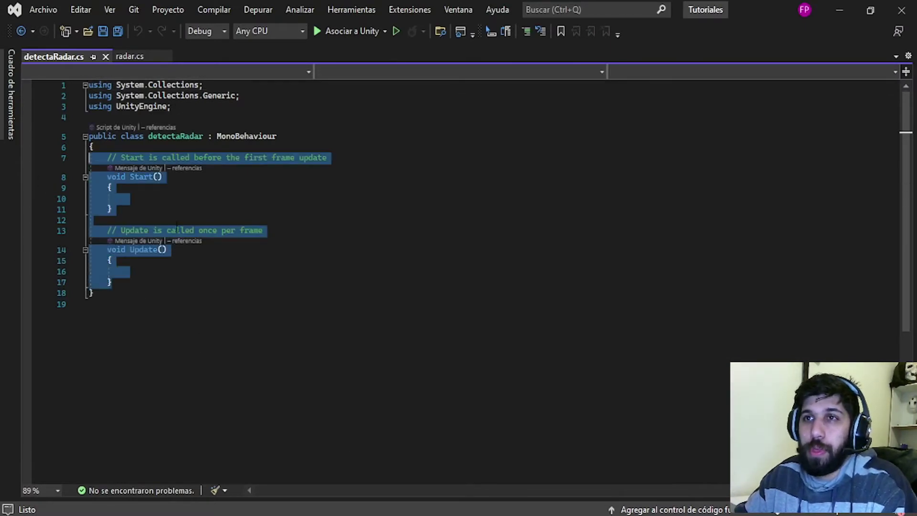
{"action": "key", "text": "Delete"}
{"action": "key", "text": "Tab"}
{"action": "type", "text": "p"}
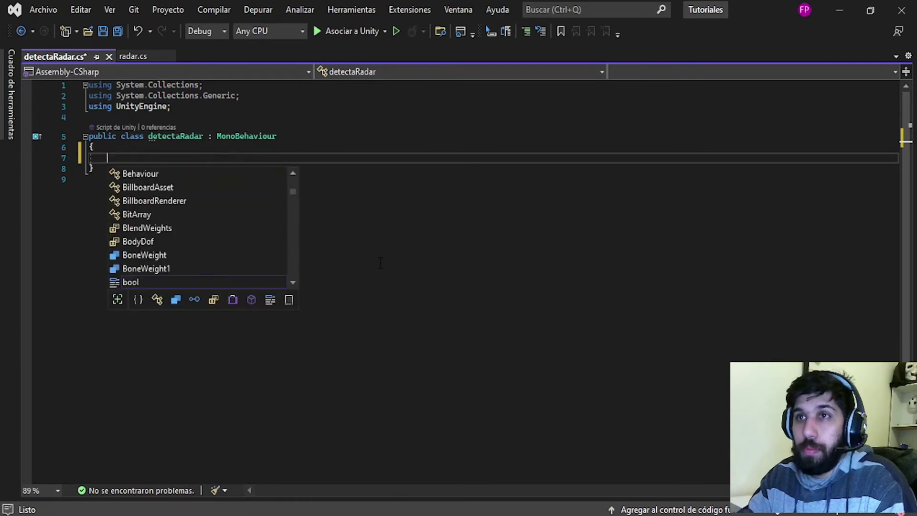
{"action": "type", "text": "ublic boola"}
{"action": "key", "text": "BackSpace"}
{"action": "type", "text": "activo"}
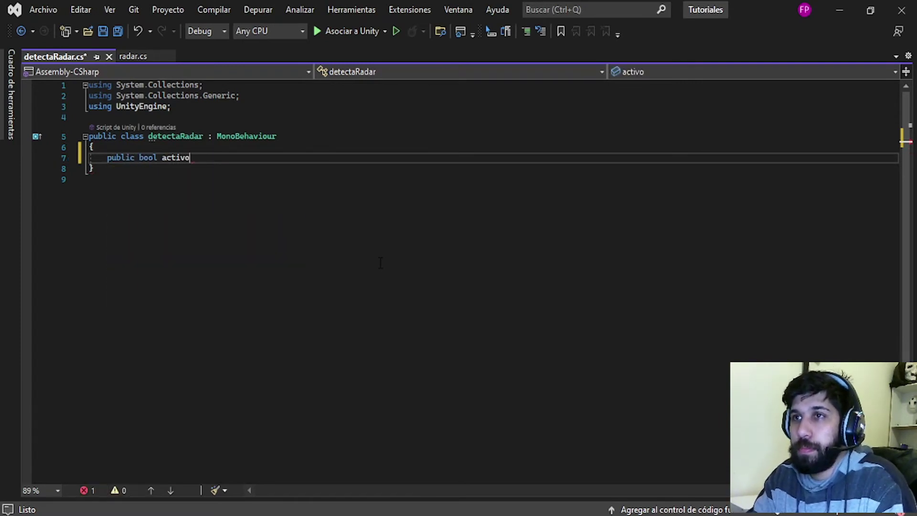
{"action": "type", "text": ";"}
{"action": "key", "text": "Return"}
{"action": "key", "text": "Return"}
Step: Add an Update method containing an empty if (activo) block
{"action": "type", "text": "void up"}
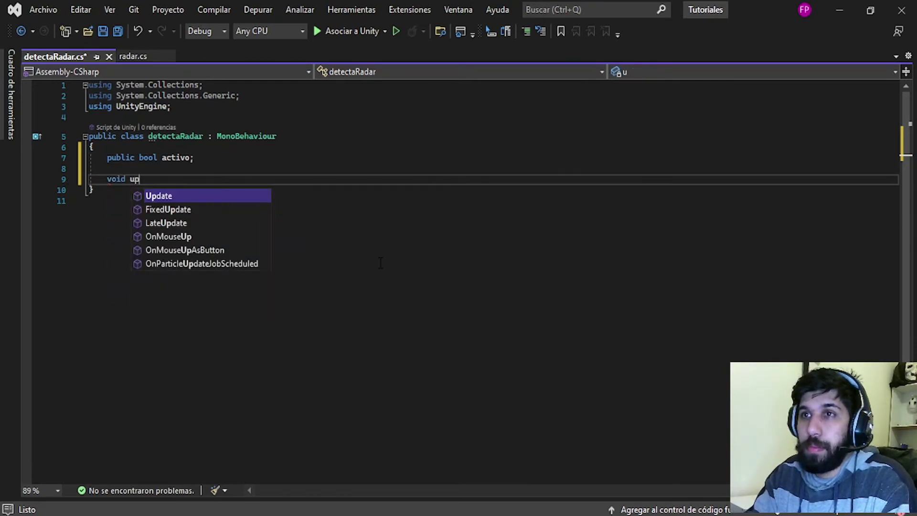
{"action": "key", "text": "Tab"}
{"action": "type", "text": "if(acti"}
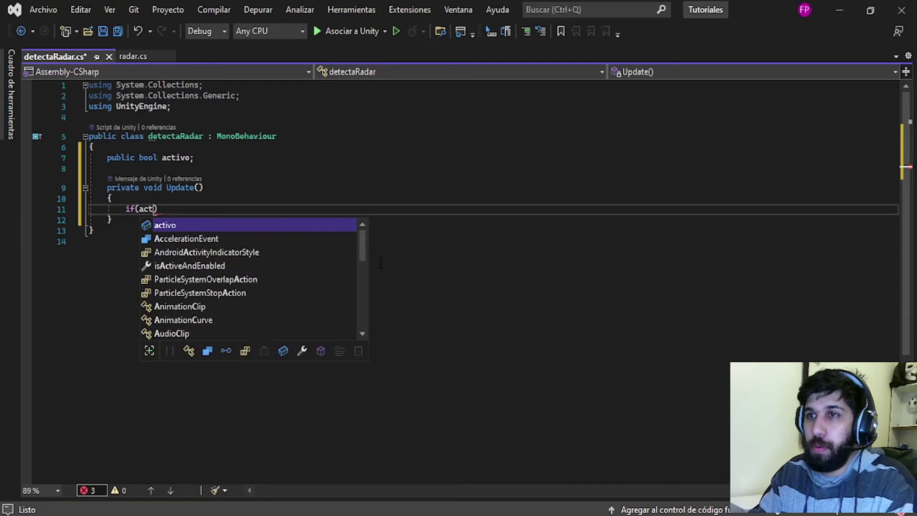
{"action": "type", "text": "vop"}
{"action": "key", "text": "BackSpace"}
{"action": "key", "text": "Escape"}
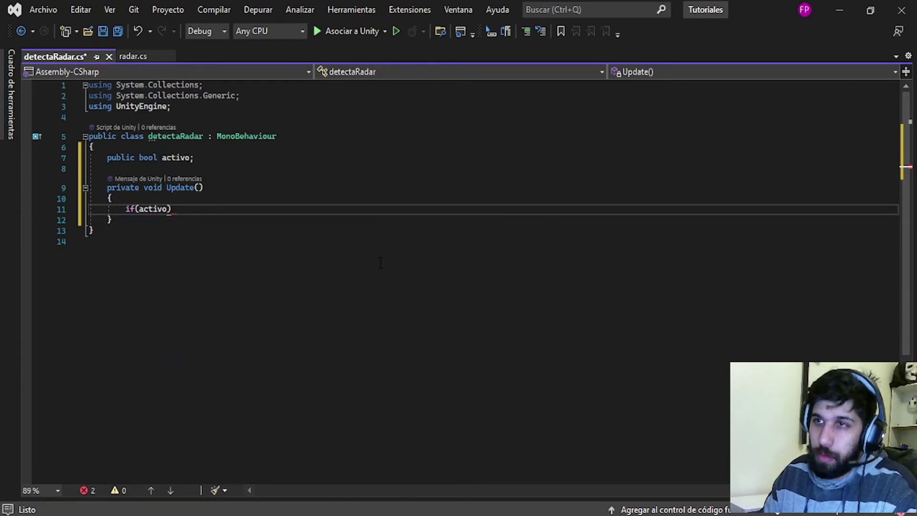
{"action": "key", "text": "Return"}
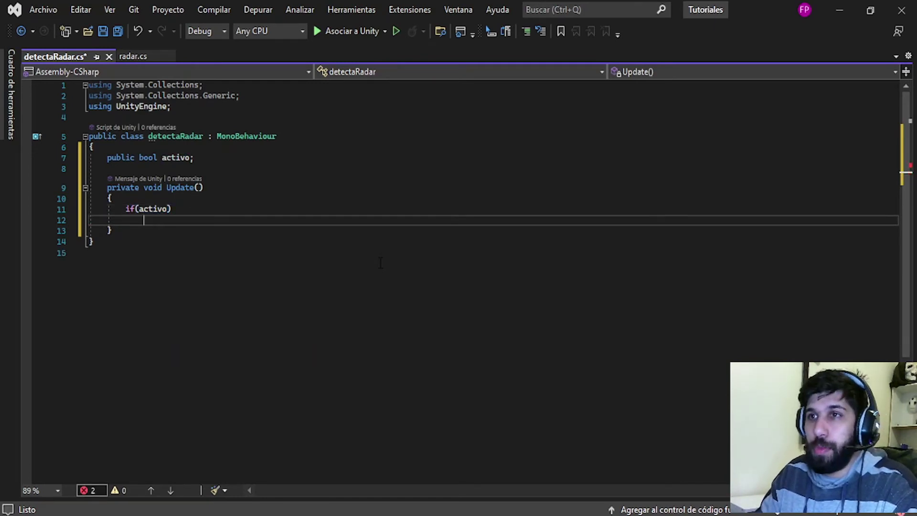
{"action": "type", "text": "{"}
{"action": "key", "text": "Return"}
Step: Add an empty else block after the if (activo) block
{"action": "key", "text": "Down"}
{"action": "key", "text": "Return"}
{"action": "type", "text": "else"}
{"action": "key", "text": "Return"}
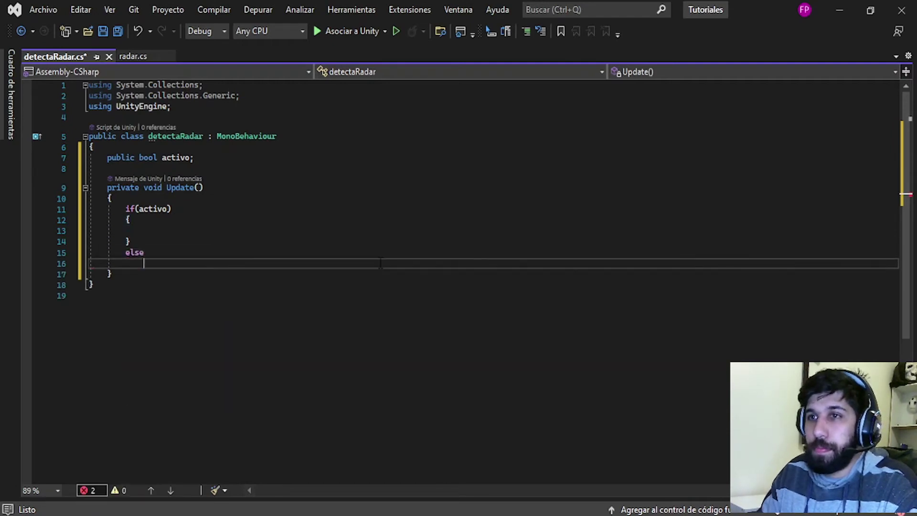
{"action": "type", "text": "{"}
{"action": "key", "text": "Return"}
{"action": "key", "text": "Up"}
{"action": "key", "text": "Up"}
{"action": "key", "text": "Up"}
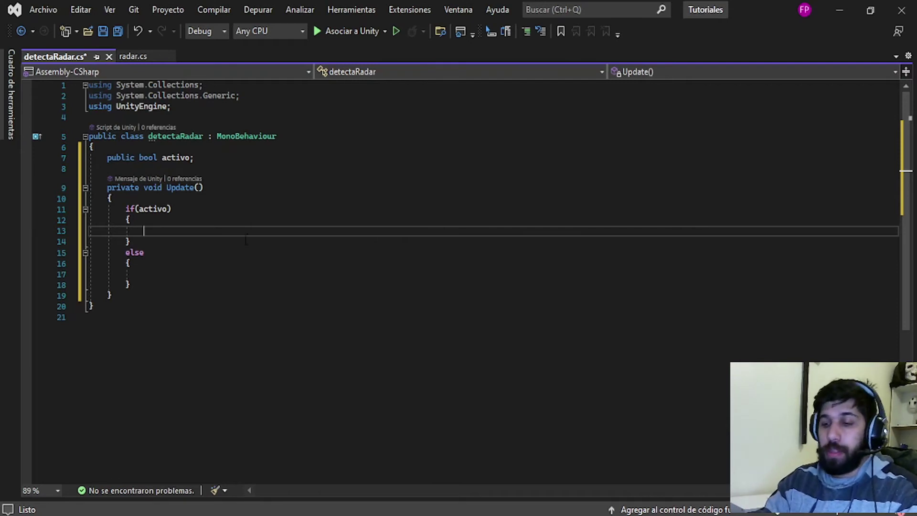
Step: Save detectaRadar and check the Mesh Renderer of IndicadorEnemigo under Enemigo2 in Unity
{"action": "key", "text": "ctrl+s"}
{"action": "key", "text": "alt+Tab"}
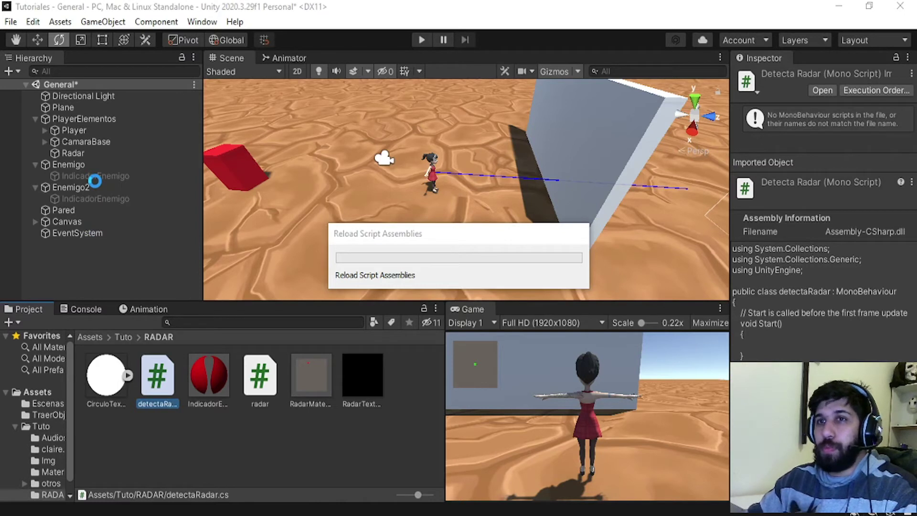
{"action": "left_click", "coordinate": [95, 199]}
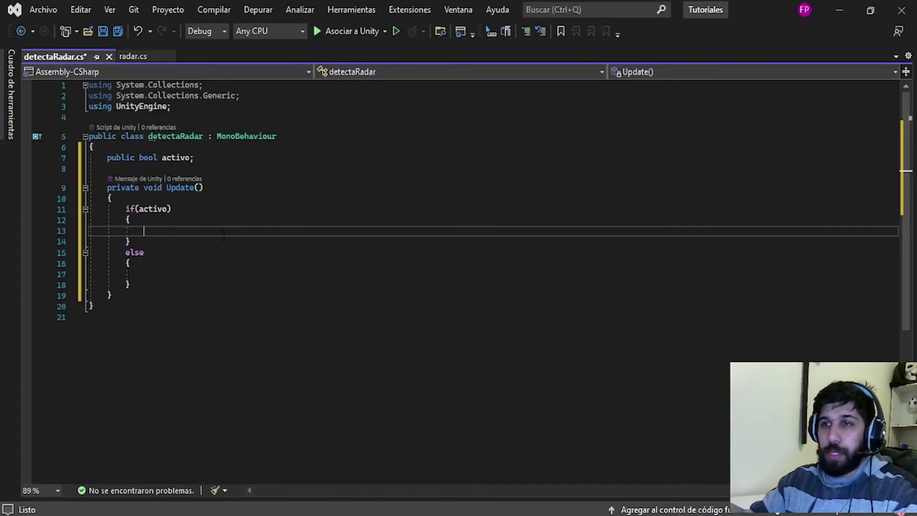
Step: In the if branch, write gameObject.GetComponent<MeshRenderer>().enabled = true;
{"action": "type", "text": "gameObject"}
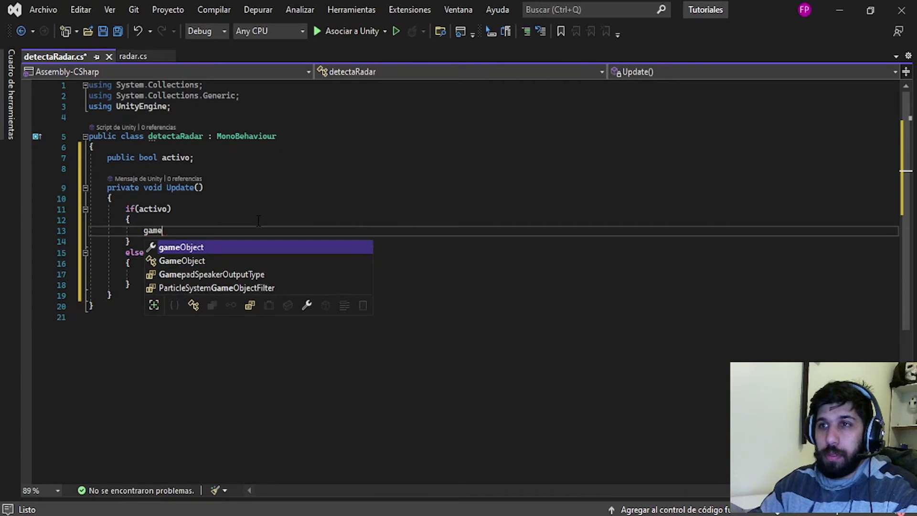
{"action": "key", "text": "Tab"}
{"action": "type", "text": ".getcom"}
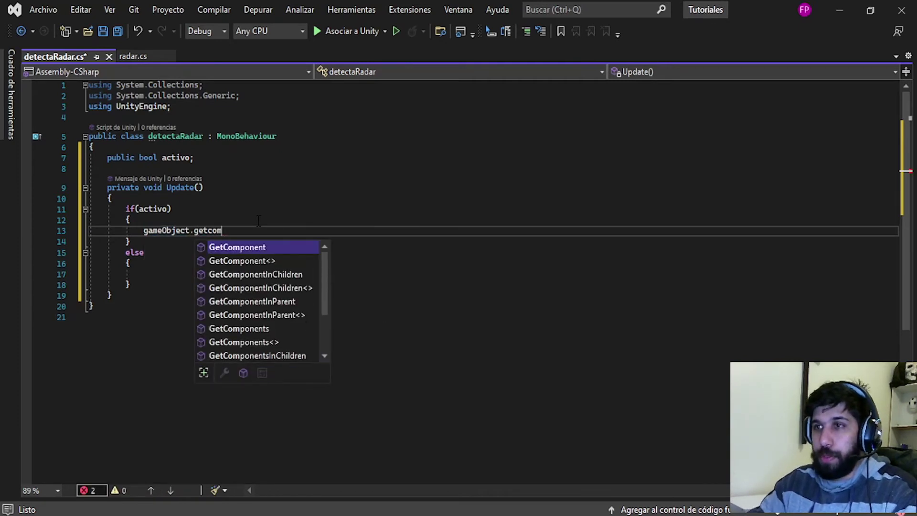
{"action": "key", "text": "Tab"}
{"action": "type", "text": "<>"}
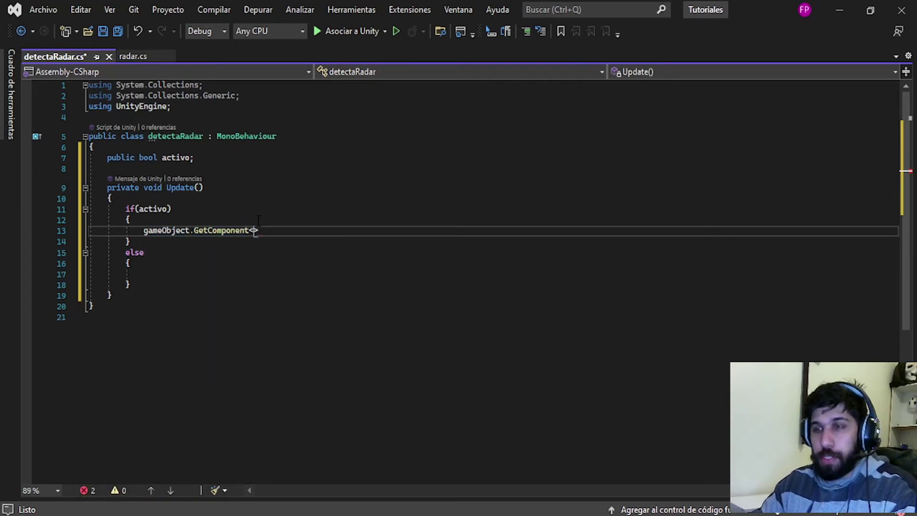
{"action": "type", "text": "Mesh"}
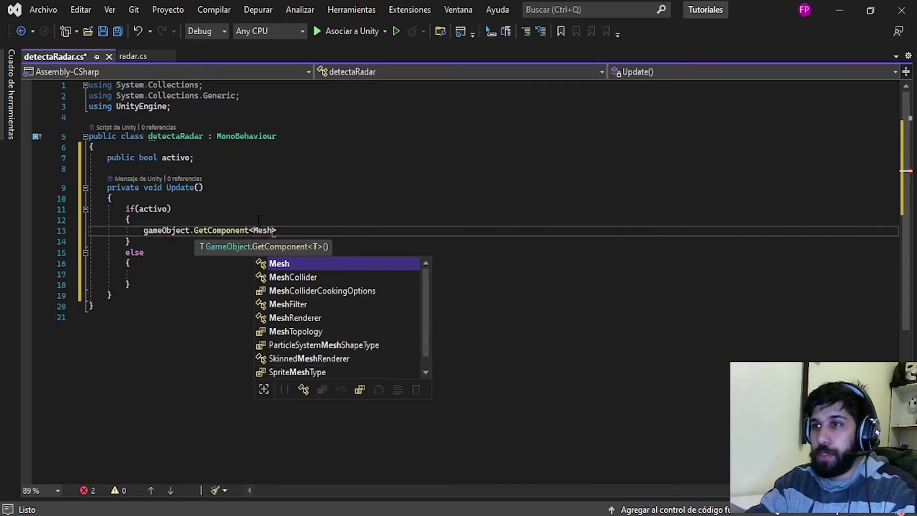
{"action": "type", "text": "re"}
{"action": "key", "text": "Tab"}
{"action": "key", "text": "Right"}
{"action": "type", "text": "("}
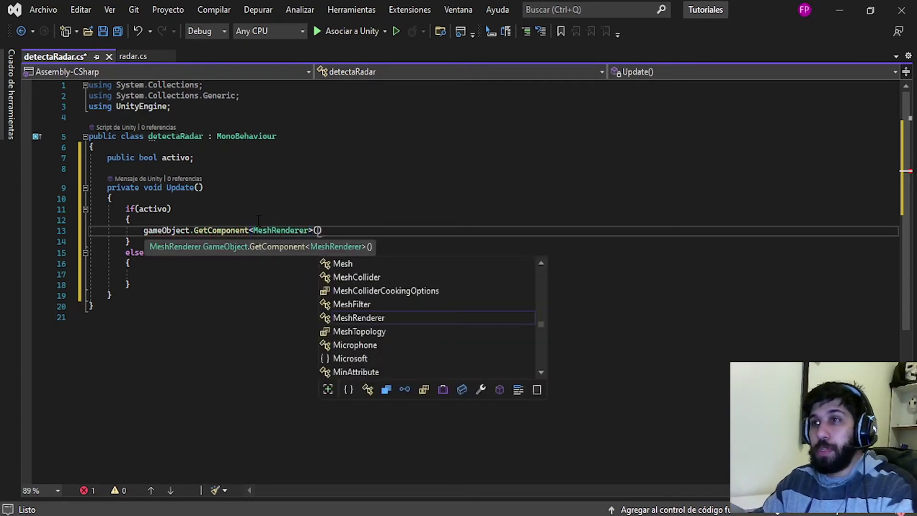
{"action": "type", "text": ").enabl"}
{"action": "key", "text": "Tab"}
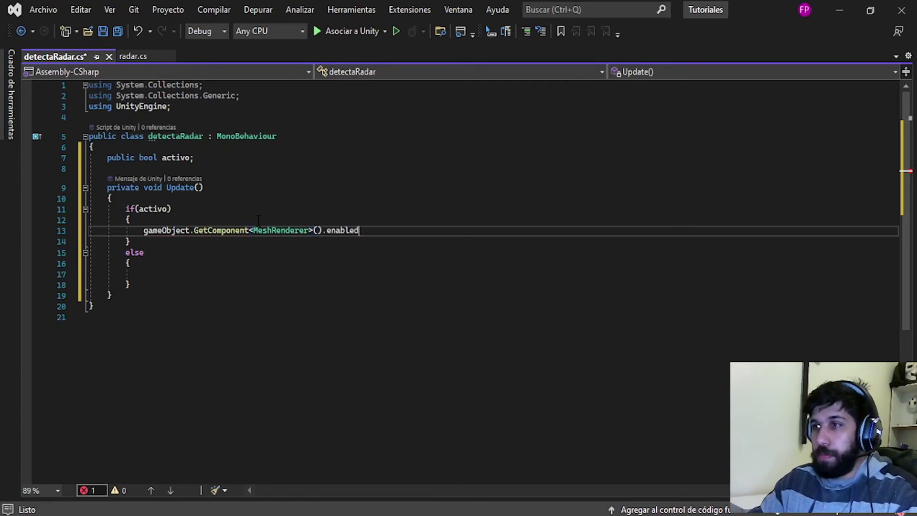
{"action": "type", "text": " = true;"}
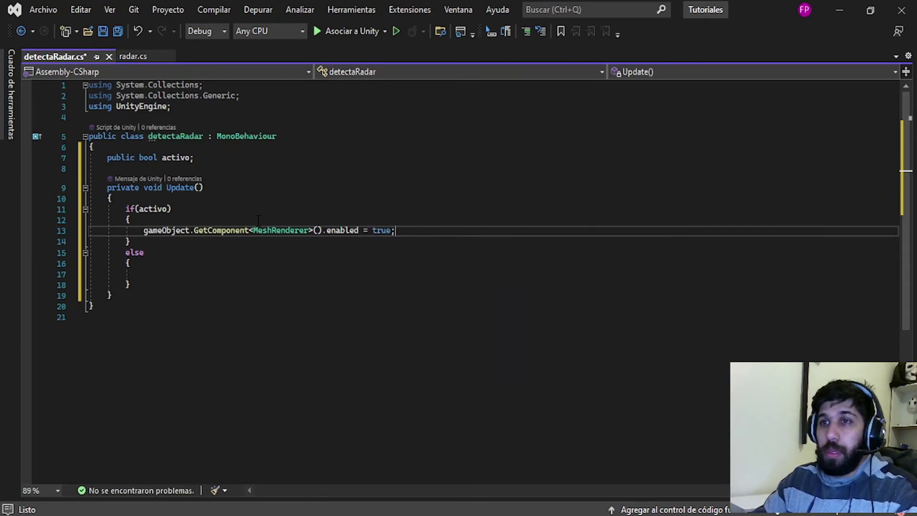
Step: Review the renderer enable/disable lines and the activo field, then save detectaRadar
{"action": "key", "text": "Down"}
{"action": "key", "text": "Down"}
{"action": "key", "text": "Down"}
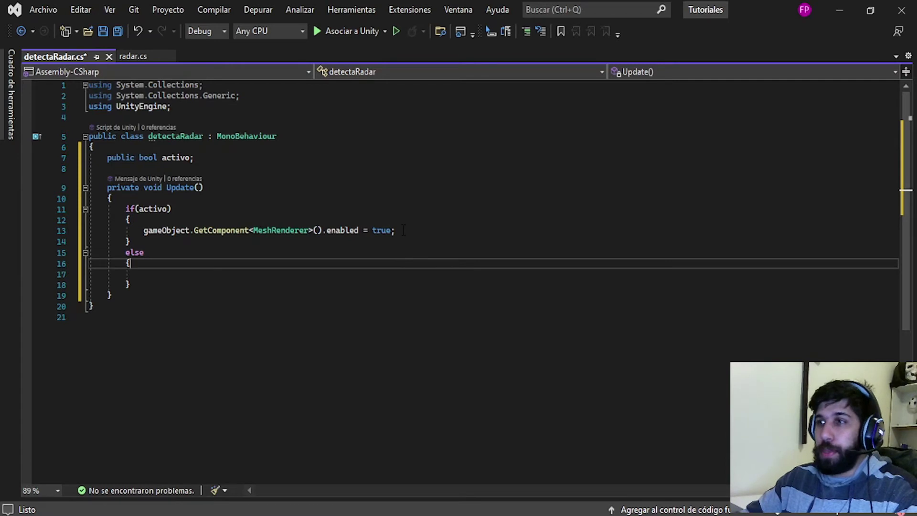
{"action": "left_click_drag", "start_coordinate": [404, 231], "coordinate": [148, 231]}
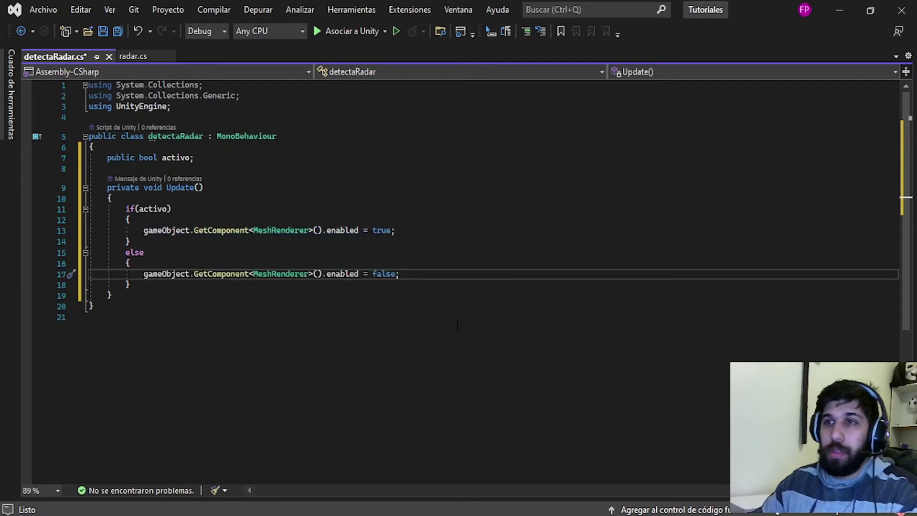
{"action": "key", "text": "Down"}
{"action": "key", "text": "Down"}
{"action": "key", "text": "Down"}
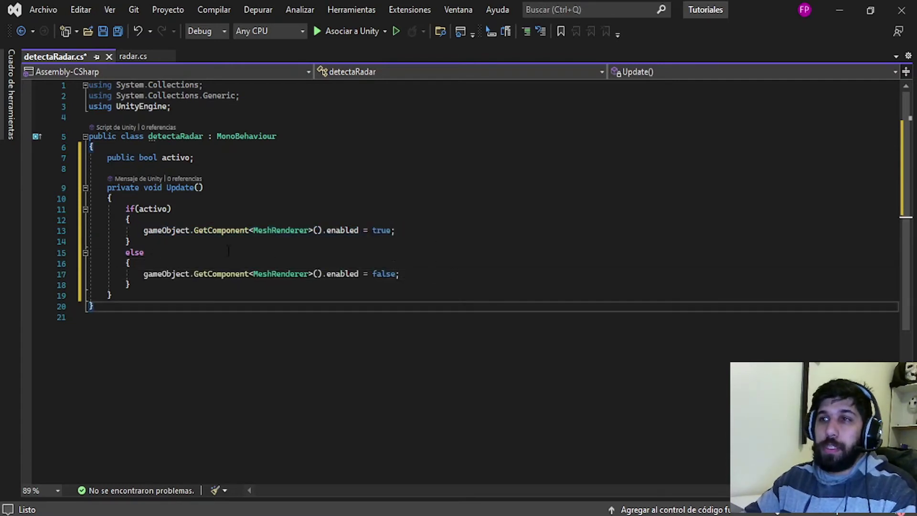
{"action": "left_click_drag", "start_coordinate": [144, 230], "coordinate": [423, 229]}
{"action": "left_click_drag", "start_coordinate": [401, 274], "coordinate": [144, 274]}
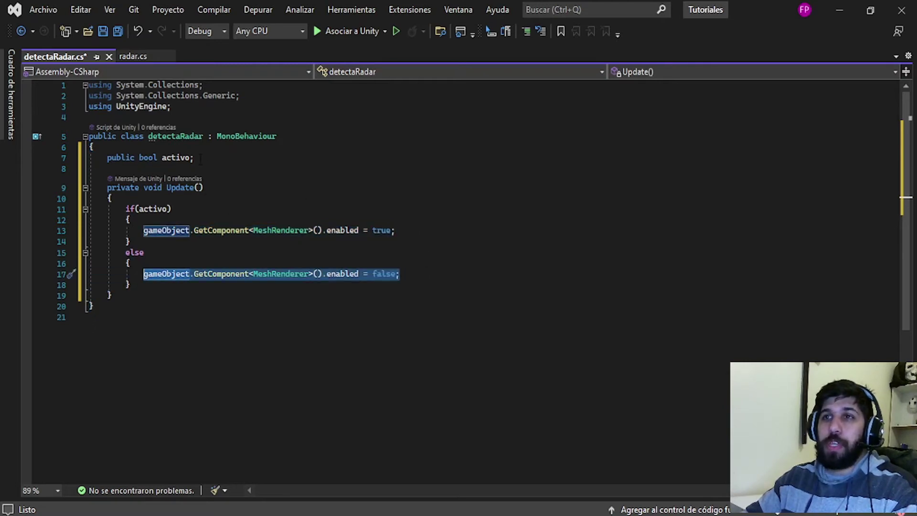
{"action": "left_click_drag", "start_coordinate": [107, 158], "coordinate": [218, 159]}
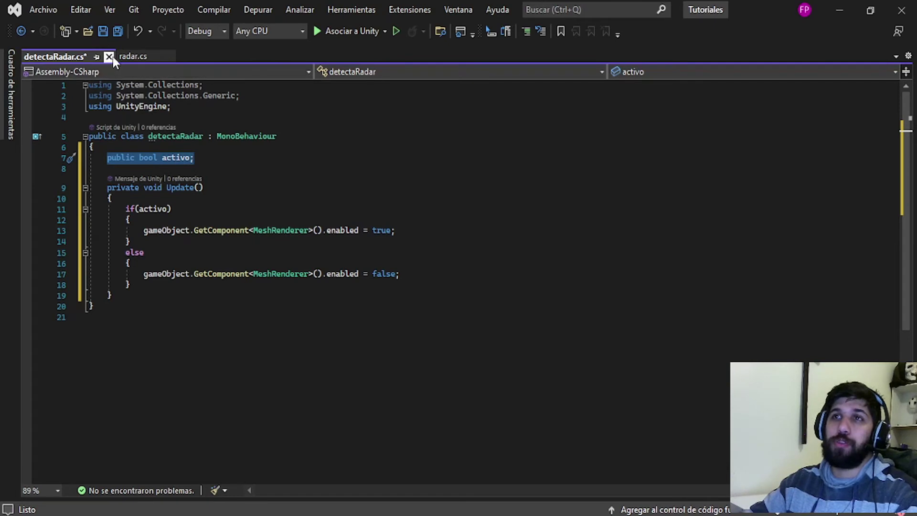
{"action": "left_click", "coordinate": [103, 32]}
Step: In radar.cs's raycast hit block, begin hit.collider.GetComponentInChildren
{"action": "left_click", "coordinate": [129, 57]}
{"action": "left_click", "coordinate": [158, 317]}
{"action": "key", "text": "Up"}
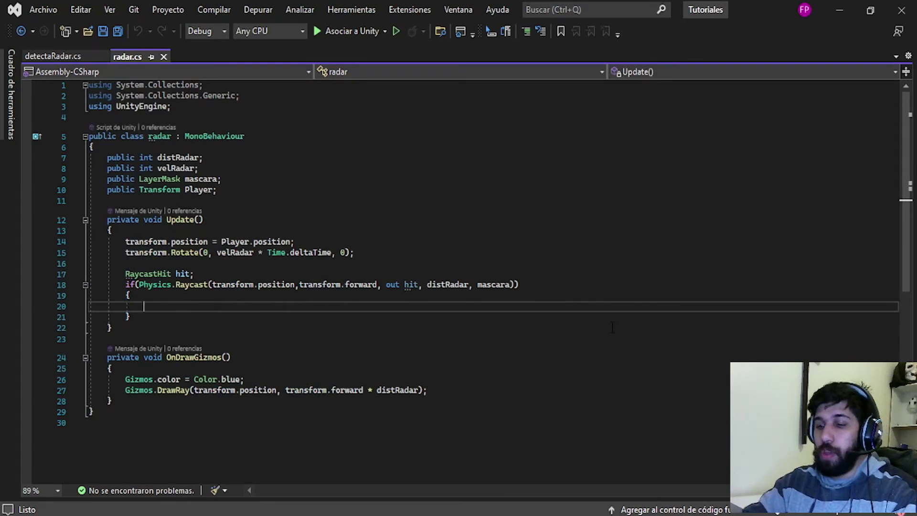
{"action": "type", "text": "hit"}
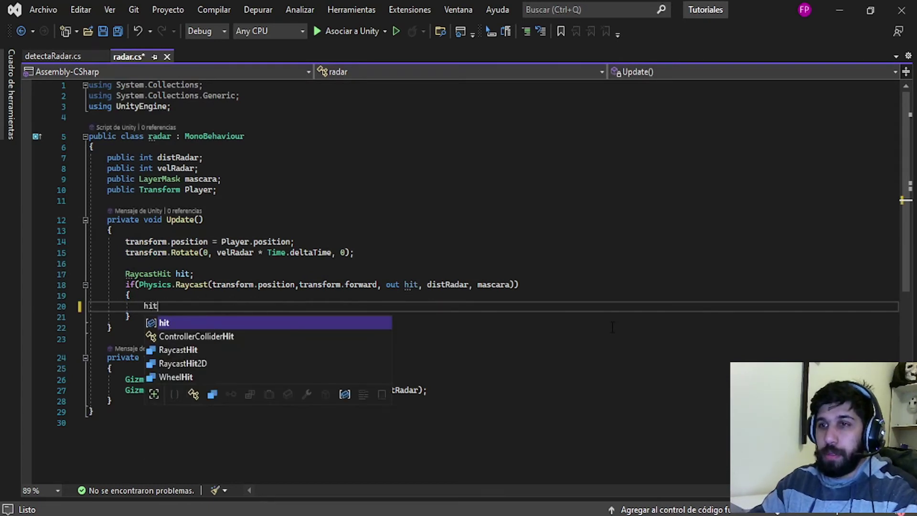
{"action": "type", "text": ".collide"}
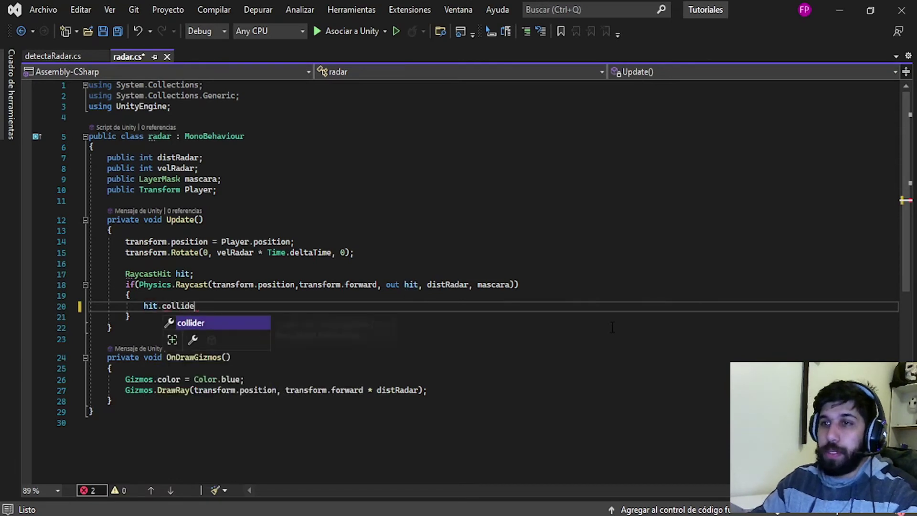
{"action": "key", "text": "Tab"}
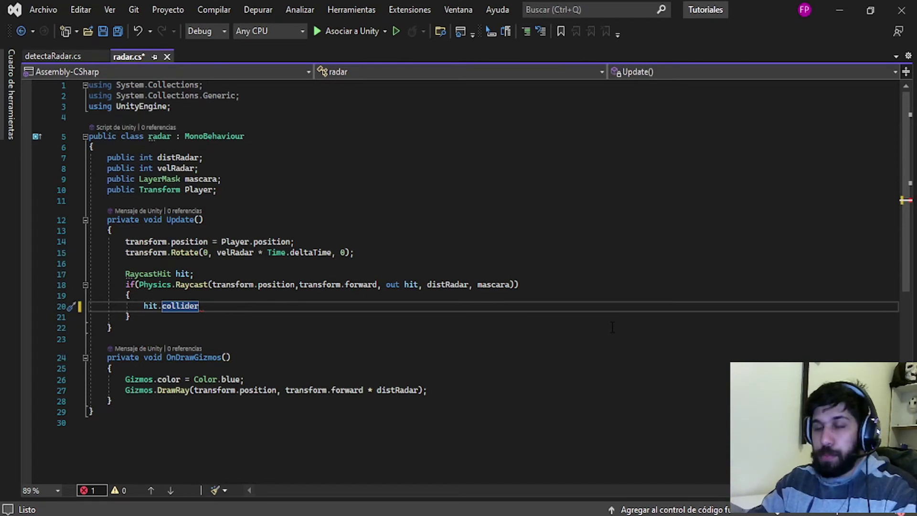
{"action": "type", "text": "."}
{"action": "type", "text": "getcom"}
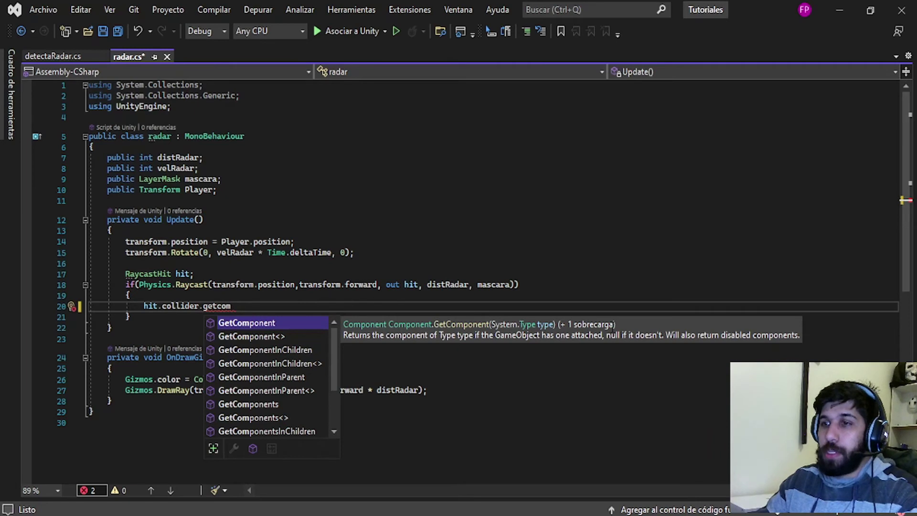
{"action": "key", "text": "Down"}
{"action": "key", "text": "Down"}
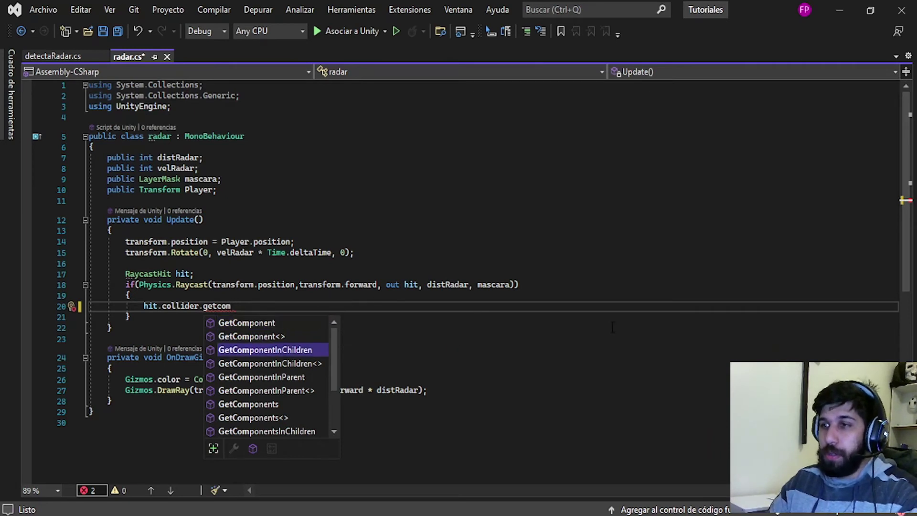
{"action": "key", "text": "Tab"}
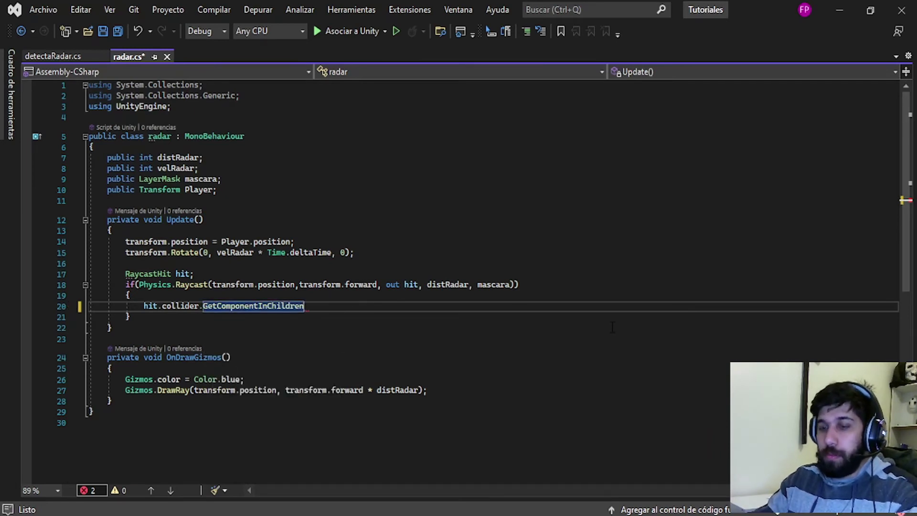
Step: Complete it as GetComponentInChildren<detectaRadar>().activo = true, save radar.cs and return to Unity
{"action": "type", "text": "<"}
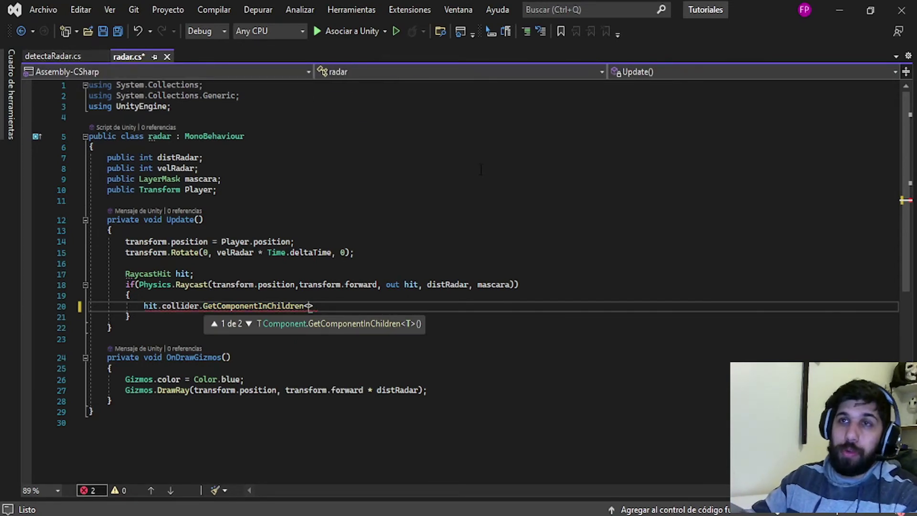
{"action": "type", "text": "de"}
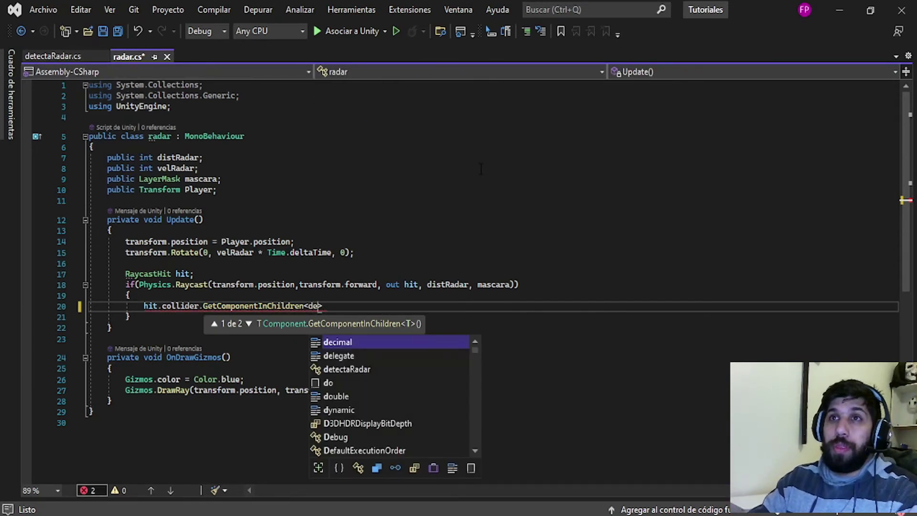
{"action": "type", "text": "tec"}
{"action": "key", "text": "Tab"}
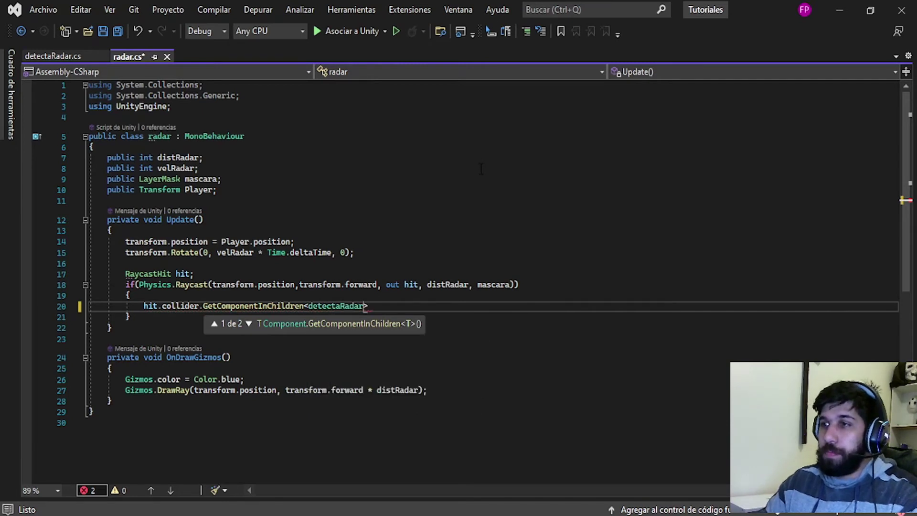
{"action": "key", "text": "Right"}
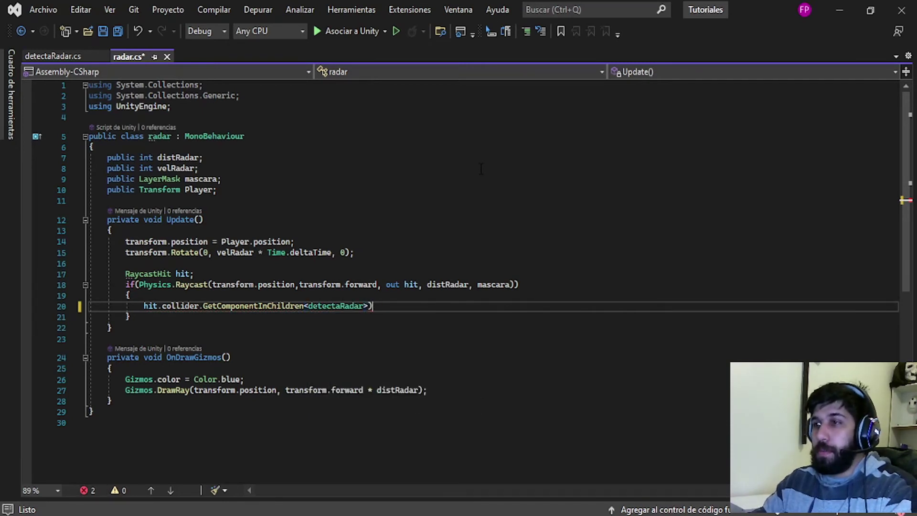
{"action": "type", "text": "()."}
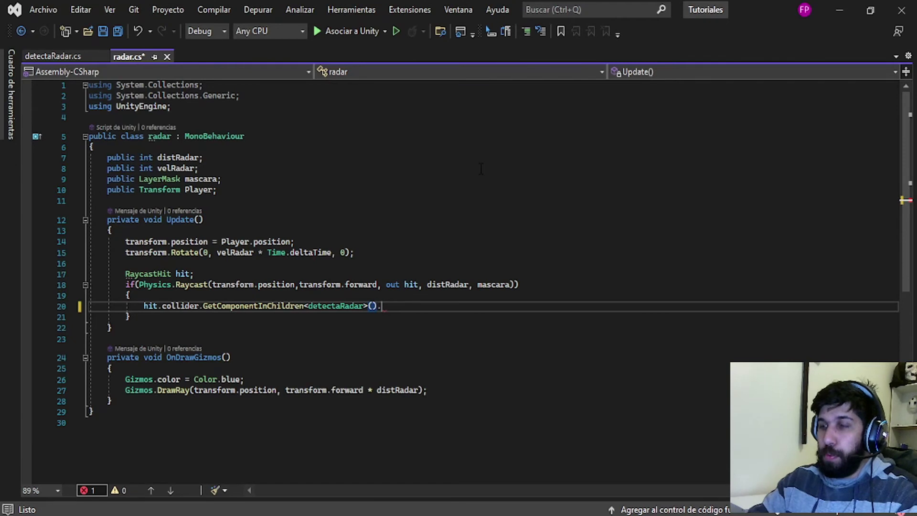
{"action": "type", "text": "acti"}
{"action": "key", "text": "Tab"}
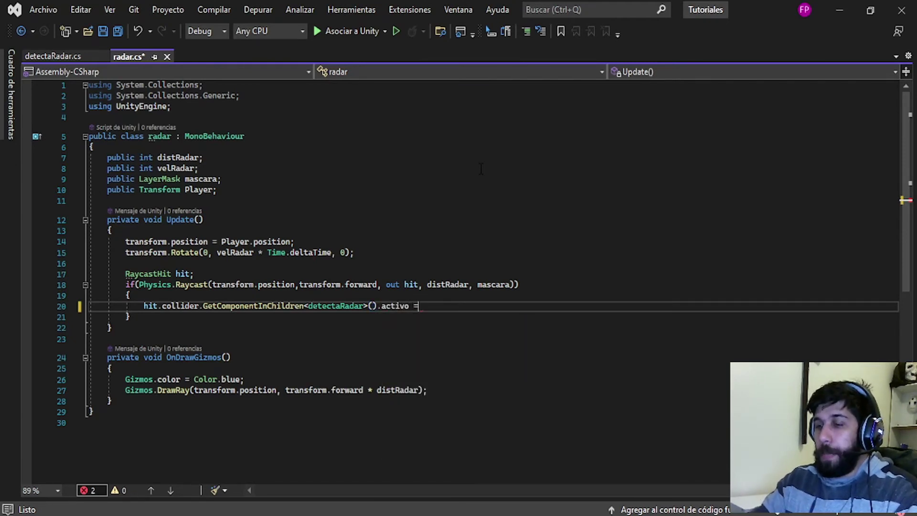
{"action": "type", "text": " true;"}
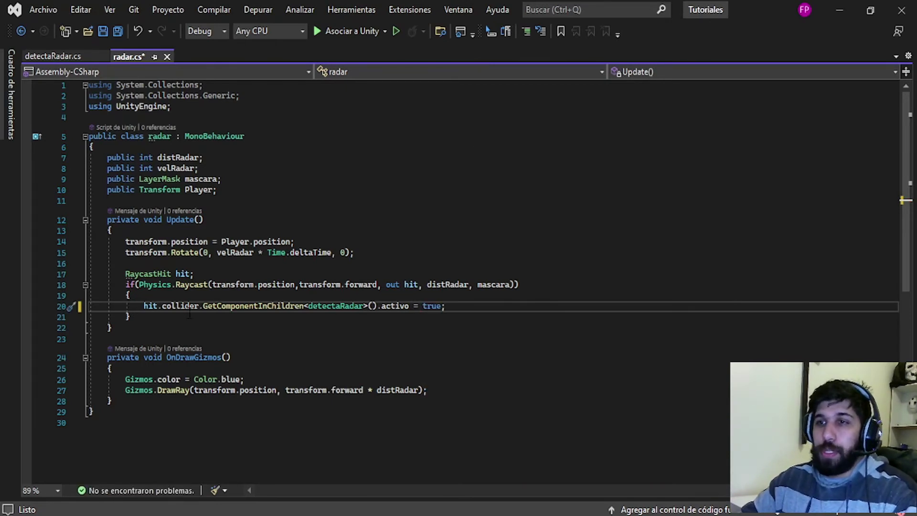
{"action": "left_click_drag", "start_coordinate": [144, 306], "coordinate": [198, 306]}
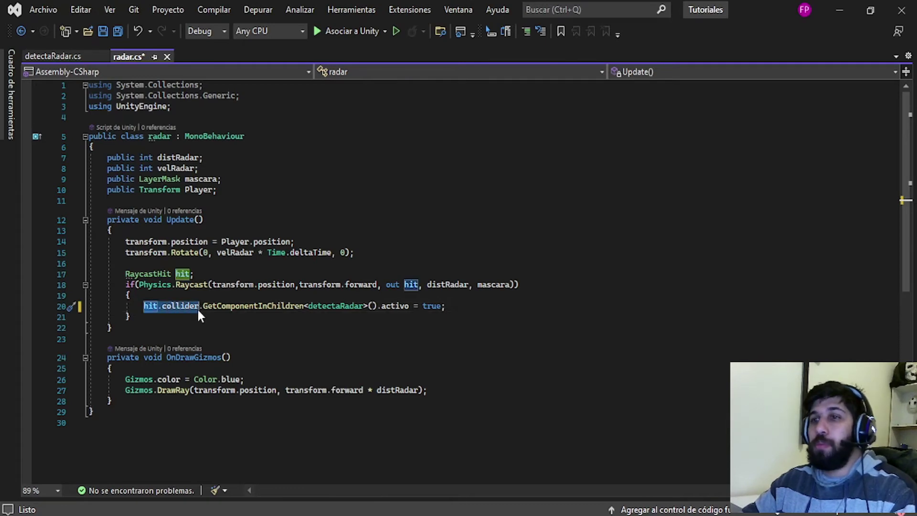
{"action": "left_click", "coordinate": [103, 31]}
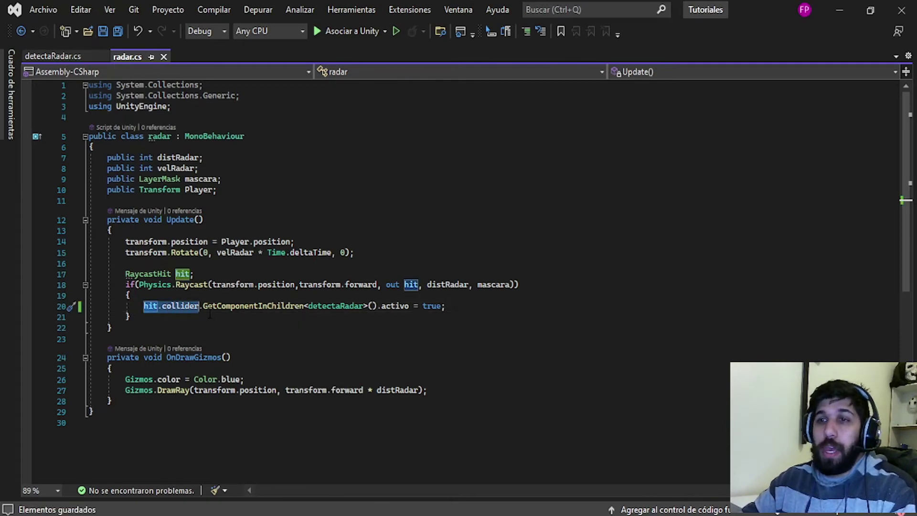
{"action": "key", "text": "alt+Tab"}
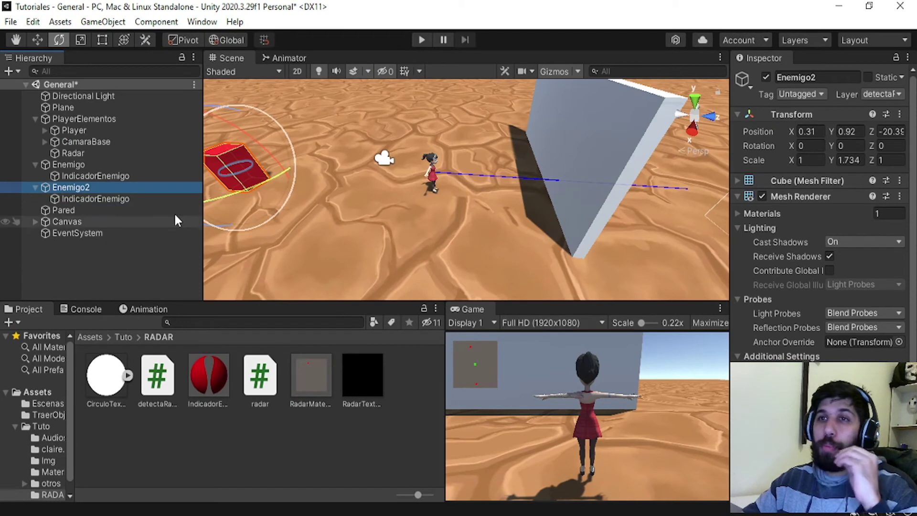
{"action": "left_click", "coordinate": [87, 199]}
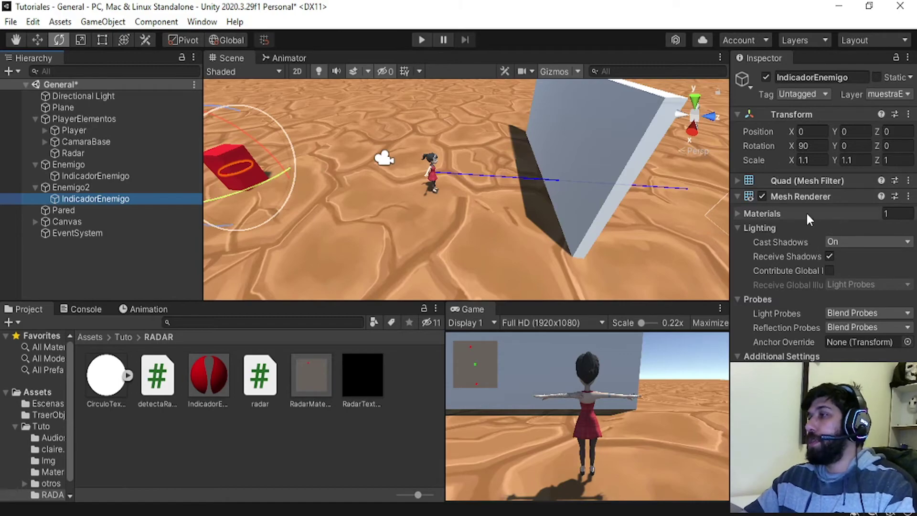
{"action": "key", "text": "alt+Tab"}
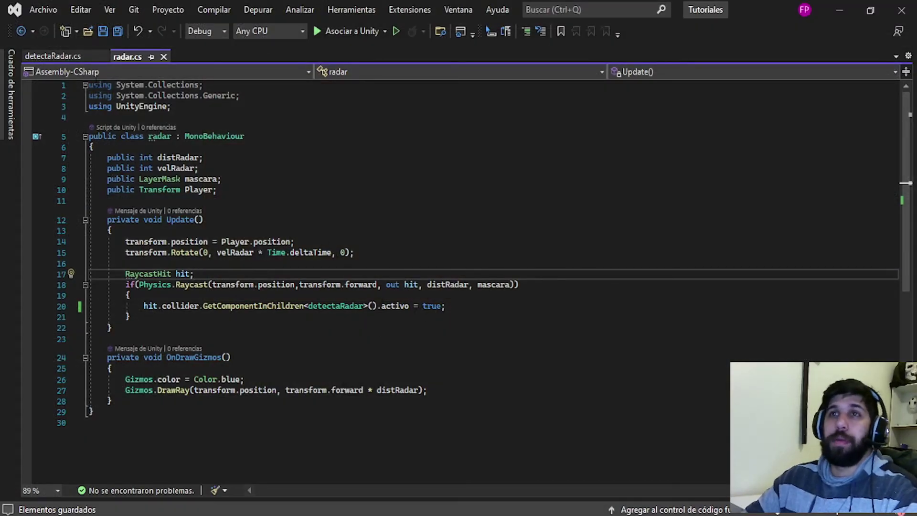
Step: Open detectaRadar.cs and review the activo field and the if (activo) renderer block
{"action": "left_click", "coordinate": [41, 57]}
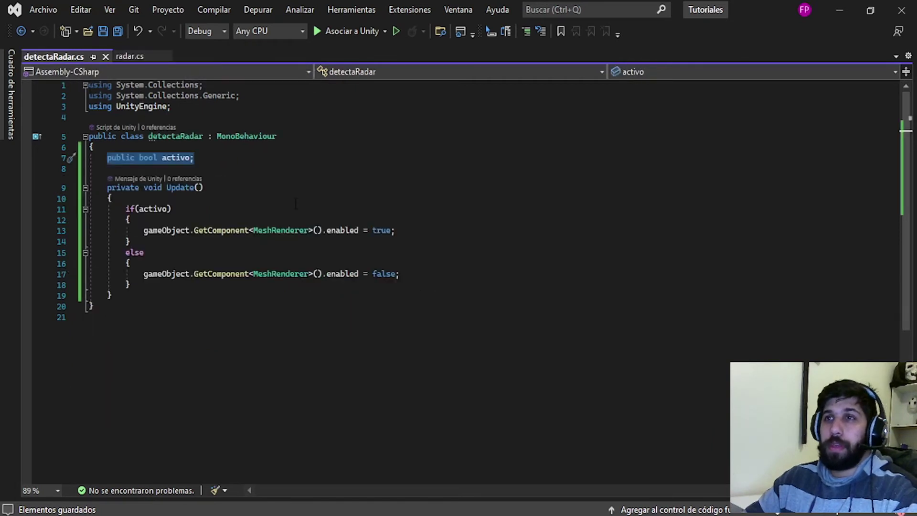
{"action": "left_click", "coordinate": [226, 211]}
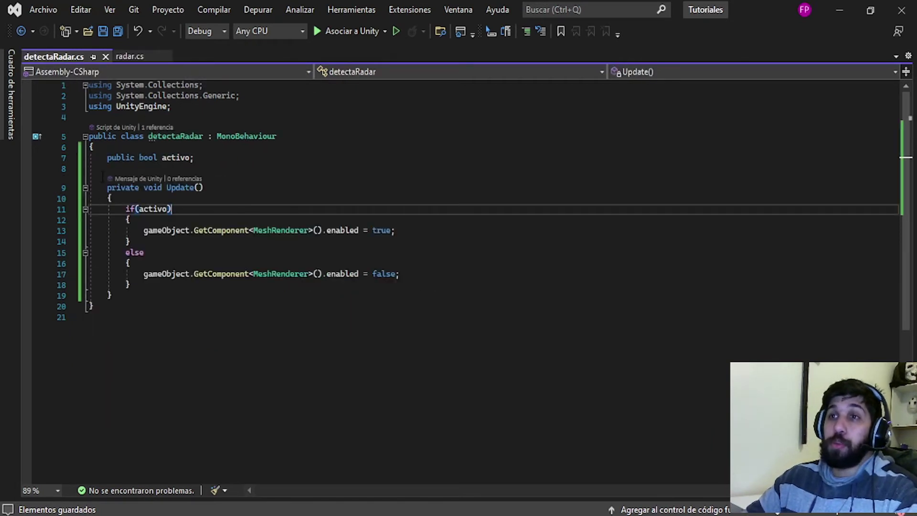
{"action": "left_click_drag", "start_coordinate": [107, 158], "coordinate": [190, 157]}
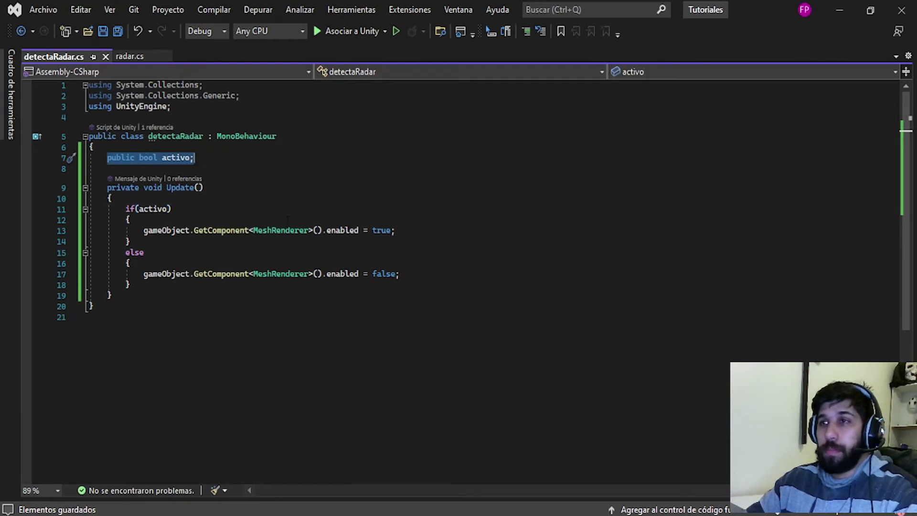
{"action": "left_click_drag", "start_coordinate": [395, 231], "coordinate": [326, 231]}
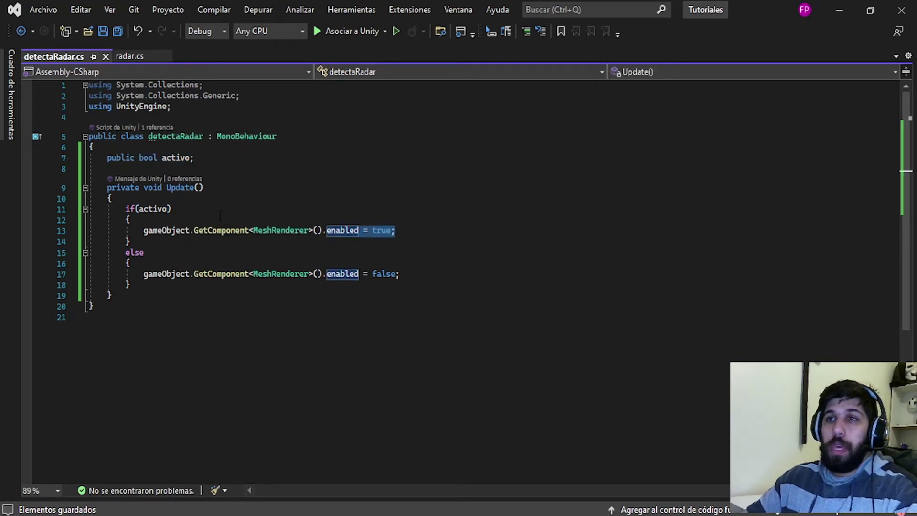
{"action": "left_click", "coordinate": [139, 231]}
{"action": "left_click_drag", "start_coordinate": [126, 209], "coordinate": [346, 244]}
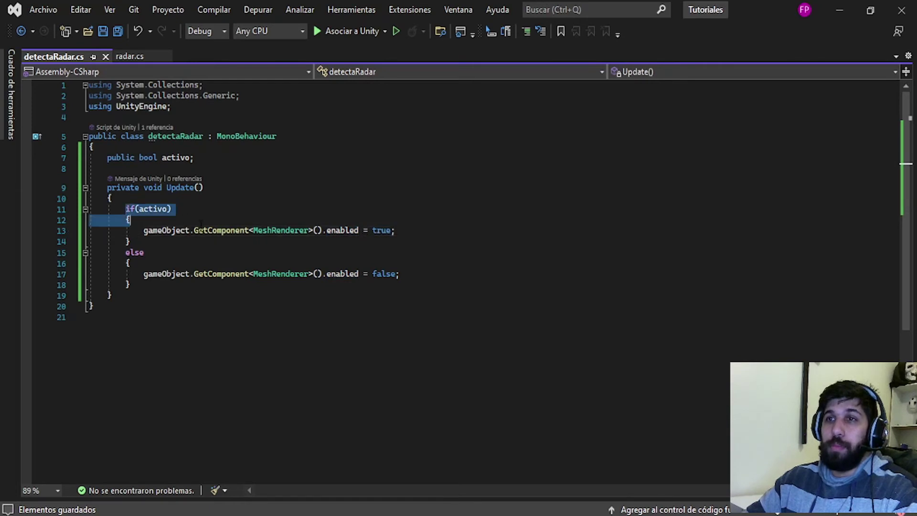
{"action": "left_click", "coordinate": [390, 245]}
Step: Add a blank line below the Update method for a new method
{"action": "left_click", "coordinate": [445, 239]}
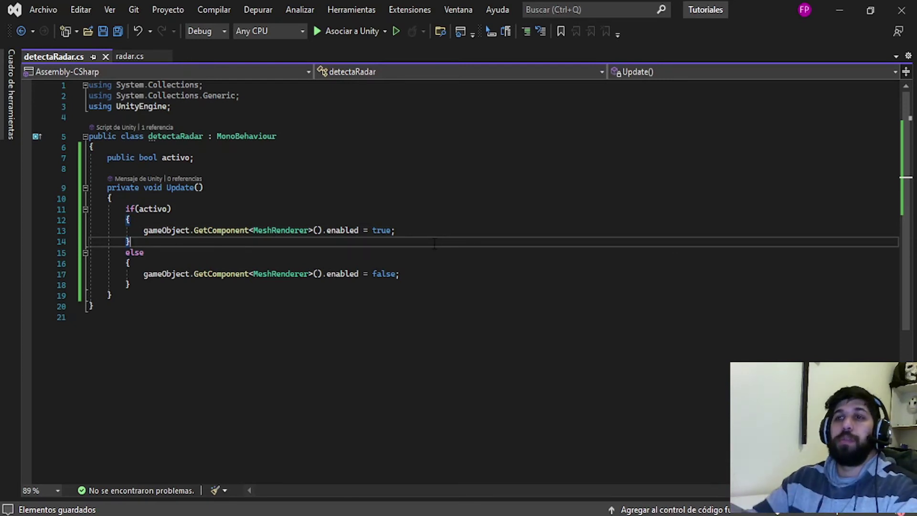
{"action": "left_click", "coordinate": [128, 296]}
{"action": "key", "text": "Return"}
{"action": "key", "text": "Return"}
Step: Declare an IEnumerator tiempo() coroutine below Update
{"action": "type", "text": "ie"}
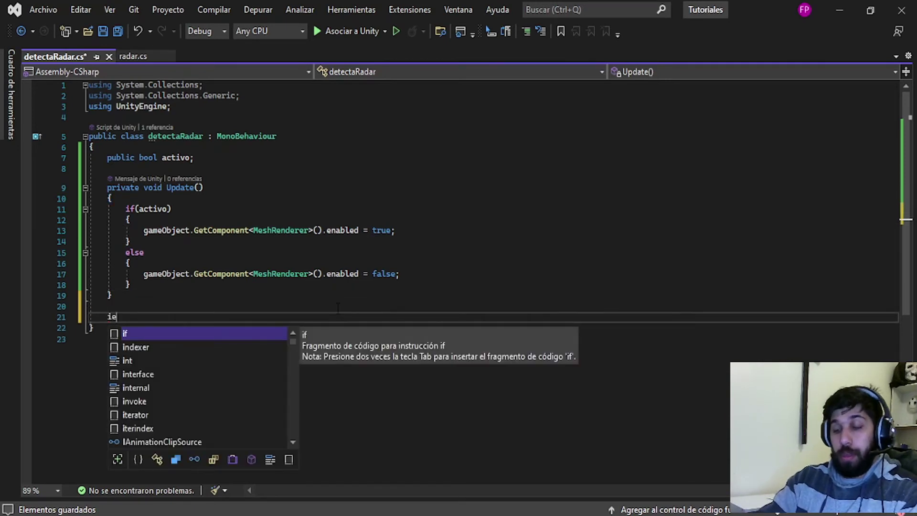
{"action": "type", "text": "numerator"}
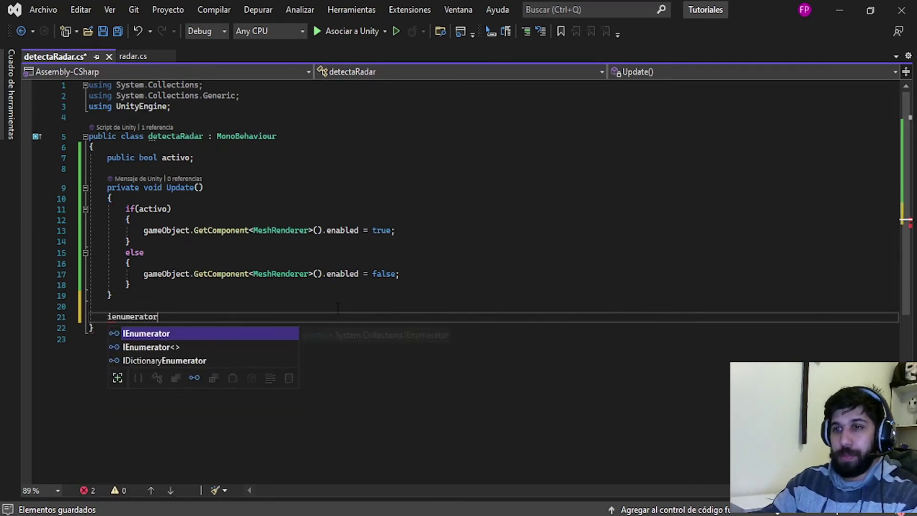
{"action": "key", "text": "Tab"}
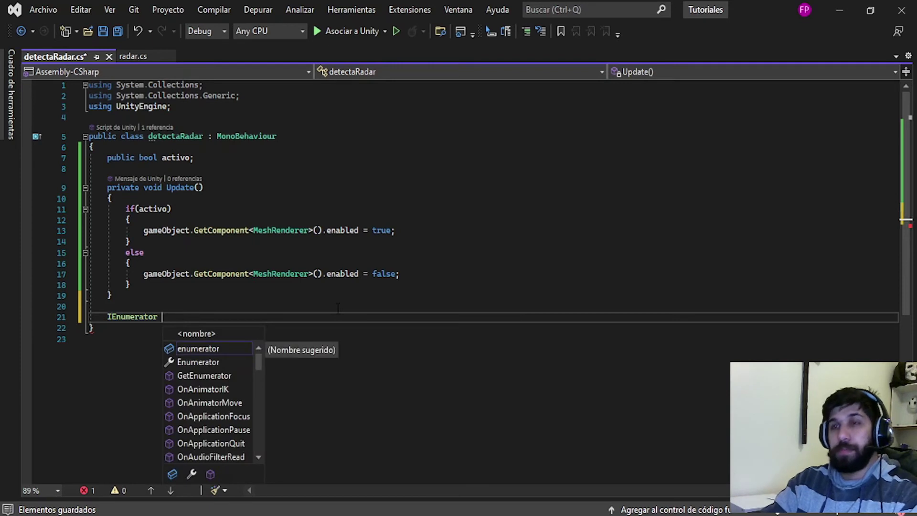
{"action": "type", "text": "tiem"}
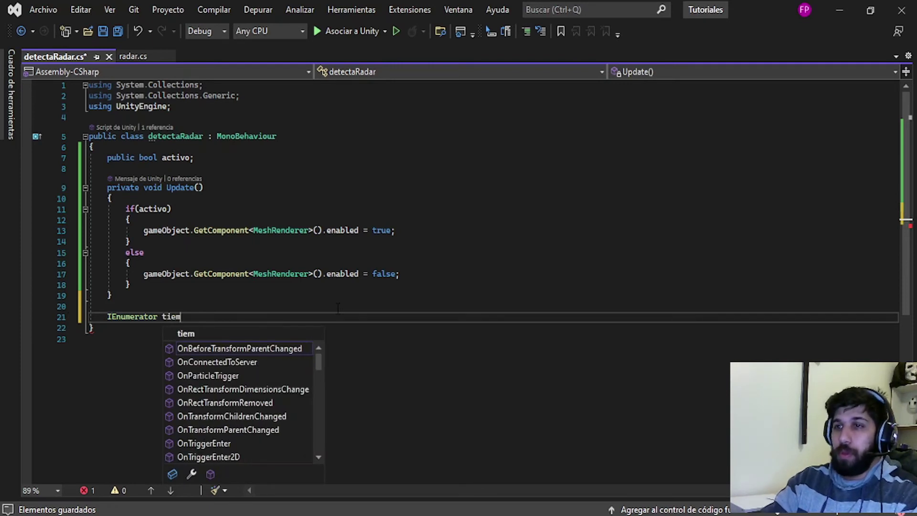
{"action": "type", "text": "po()"}
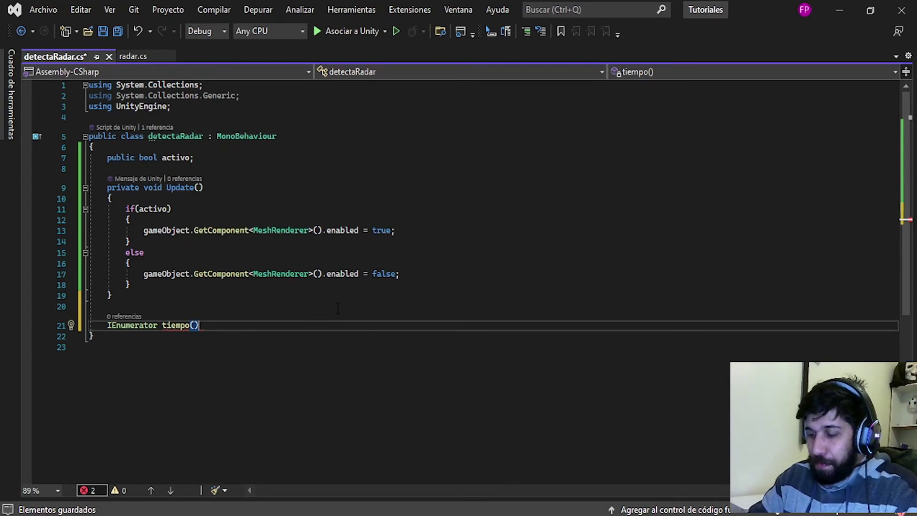
{"action": "key", "text": "Return"}
{"action": "type", "text": "{"}
{"action": "key", "text": "Return"}
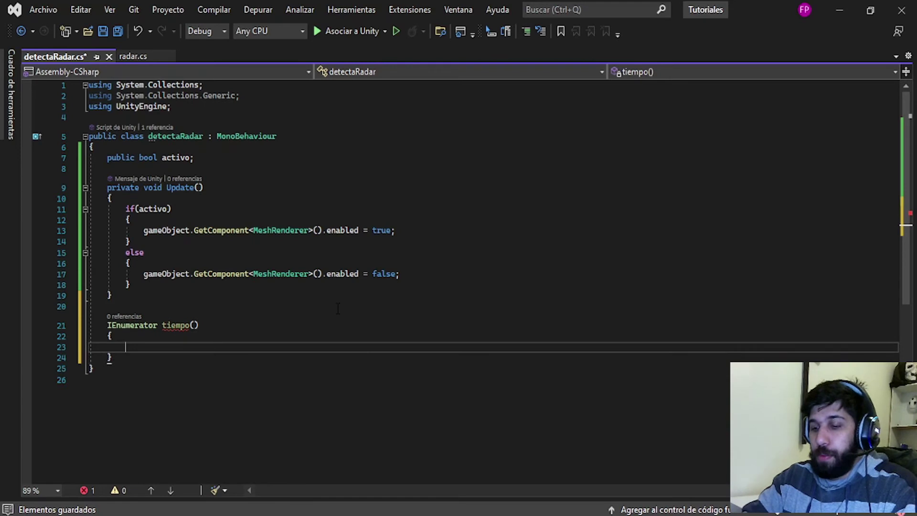
Step: Make tiempo yield return new WaitForSeconds(2), then set activo = false
{"action": "type", "text": "yield "}
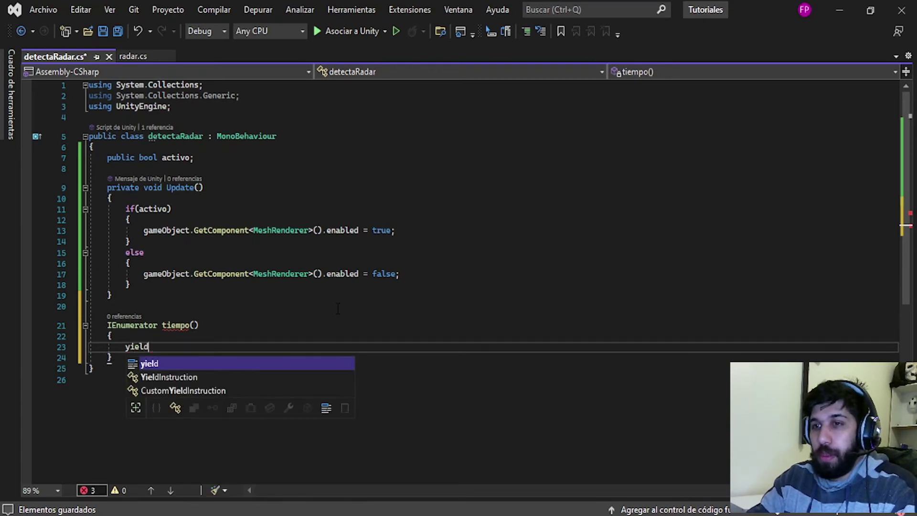
{"action": "type", "text": "return"}
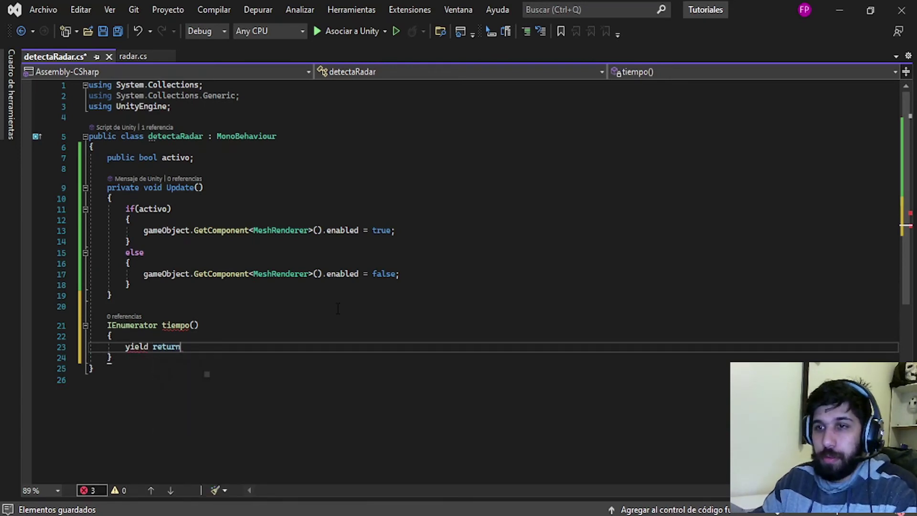
{"action": "type", "text": " new waitfro"}
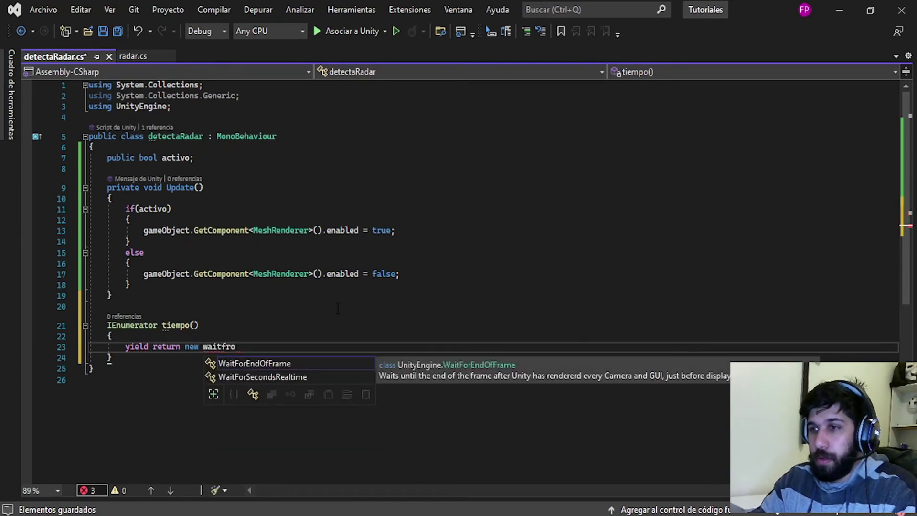
{"action": "key", "text": "BackSpace"}
{"action": "key", "text": "BackSpace"}
{"action": "key", "text": "BackSpace"}
{"action": "type", "text": "fo"}
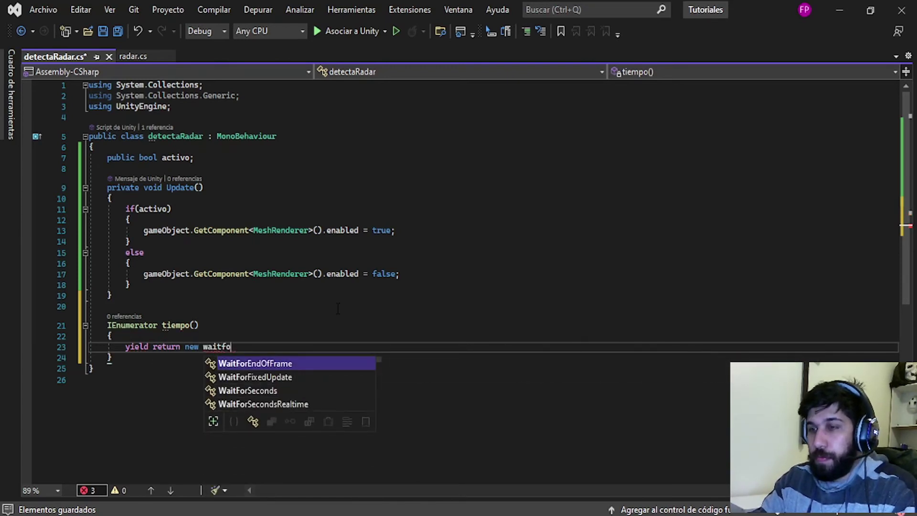
{"action": "type", "text": "rse"}
{"action": "key", "text": "Tab"}
{"action": "type", "text": "("}
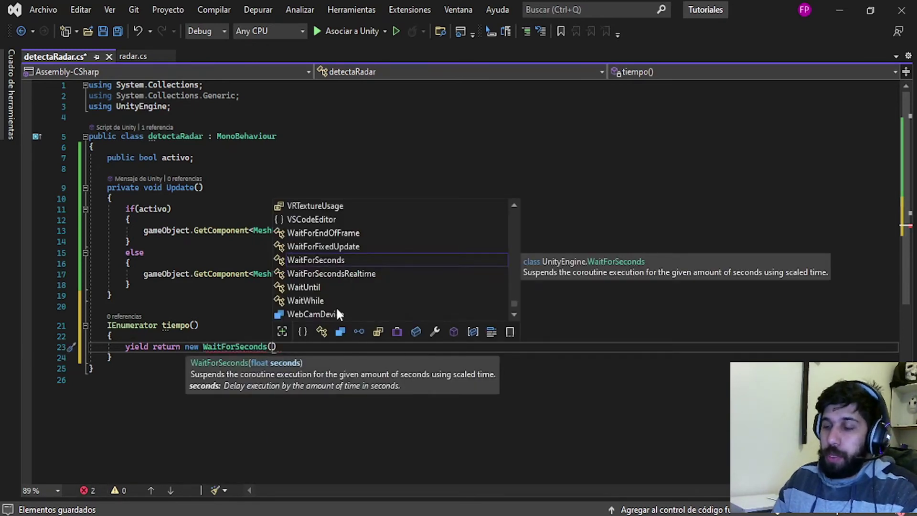
{"action": "type", "text": "2)"}
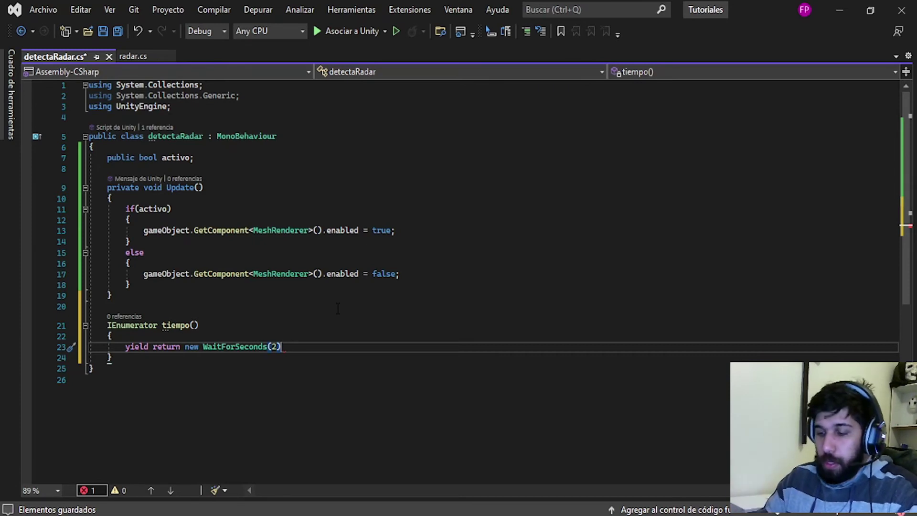
{"action": "key", "text": "Return"}
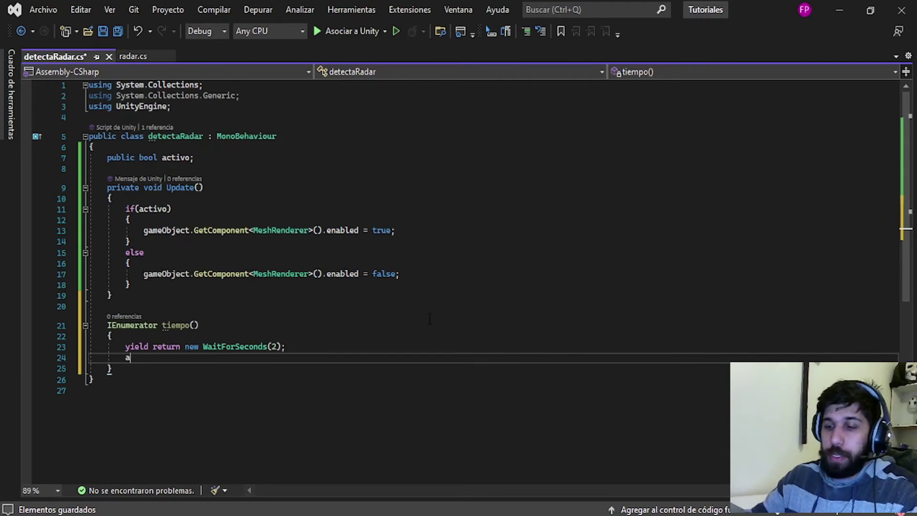
{"action": "type", "text": "ctiv"}
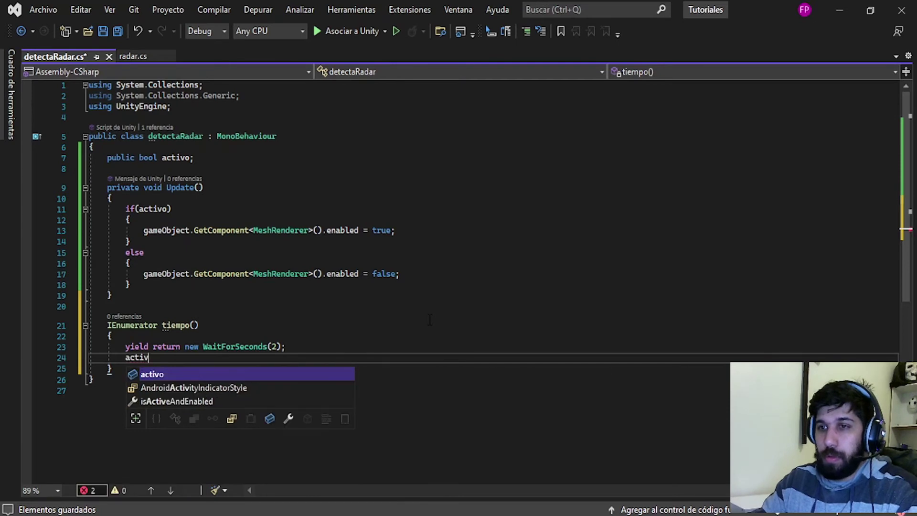
{"action": "key", "text": "Tab"}
{"action": "type", "text": "= fal"}
{"action": "key", "text": "Tab"}
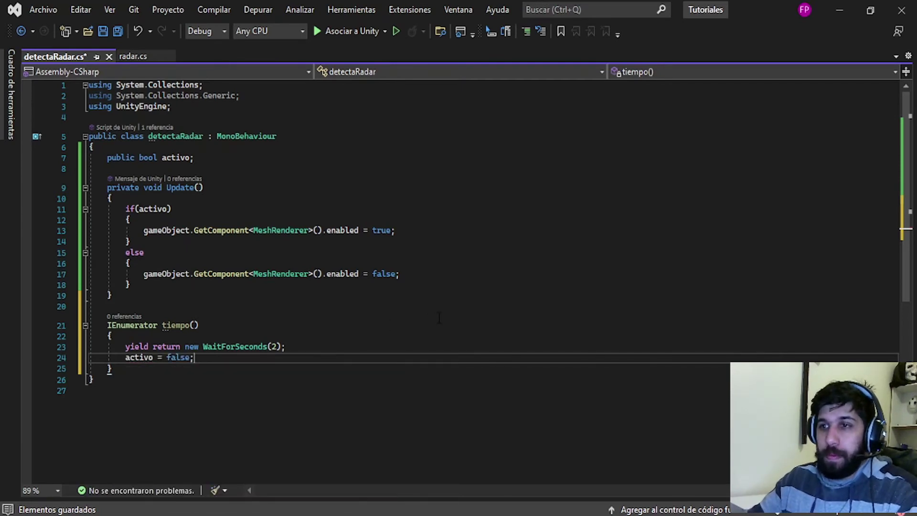
Step: Review the WaitForSeconds line, the renderer-hiding statement and the activo usages
{"action": "left_click", "coordinate": [282, 347]}
{"action": "left_click_drag", "start_coordinate": [130, 274], "coordinate": [432, 273]}
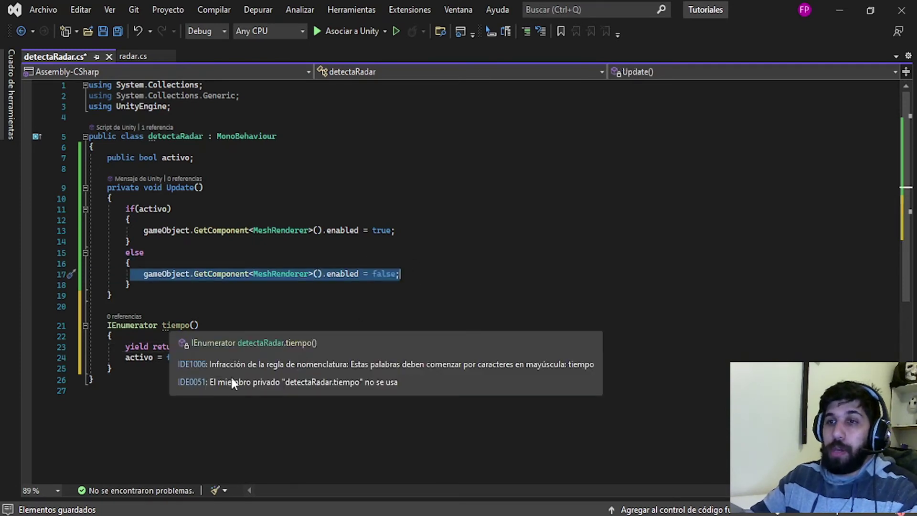
{"action": "key", "text": "Down"}
{"action": "key", "text": "Down"}
{"action": "key", "text": "Down"}
{"action": "key", "text": "Down"}
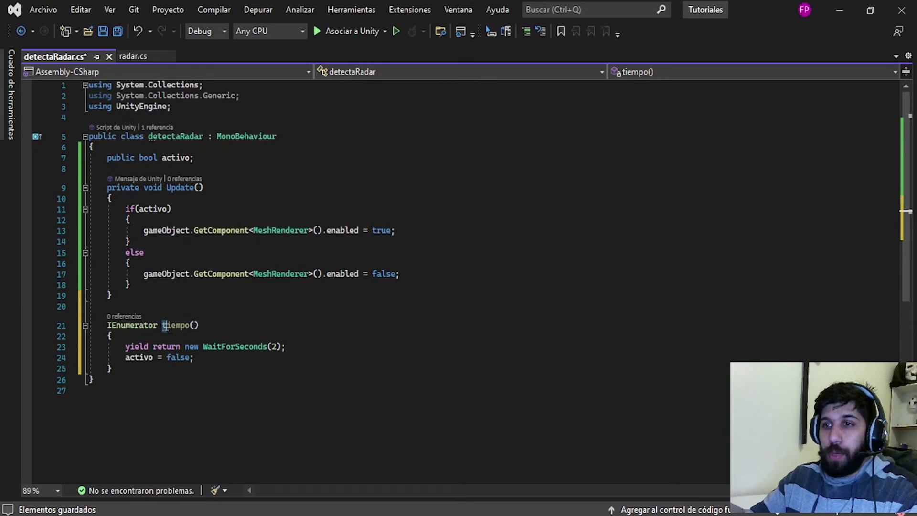
{"action": "key", "text": "Down"}
{"action": "key", "text": "Down"}
{"action": "key", "text": "Down"}
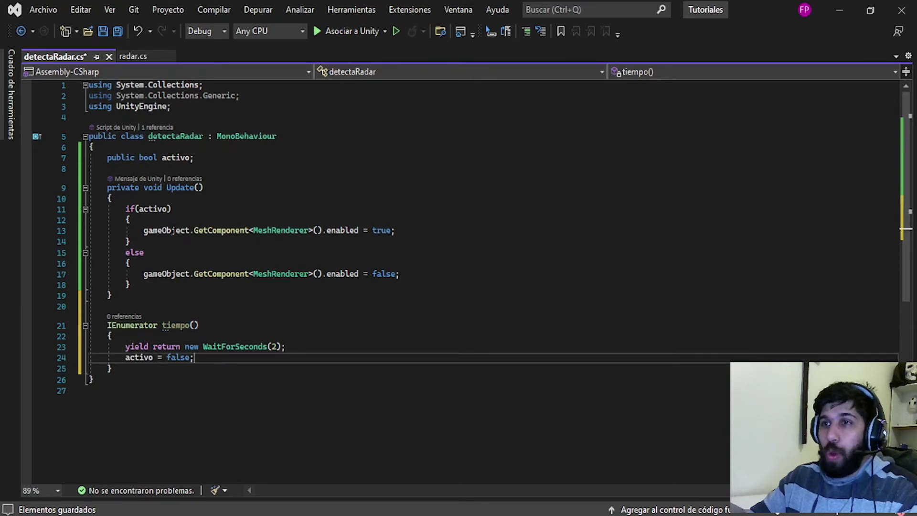
{"action": "left_click_drag", "start_coordinate": [136, 209], "coordinate": [180, 211]}
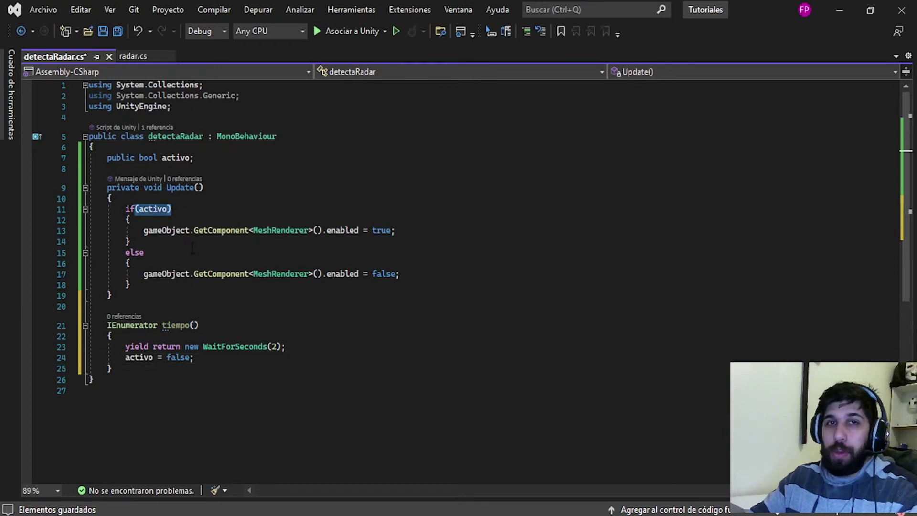
{"action": "left_click_drag", "start_coordinate": [107, 158], "coordinate": [195, 158]}
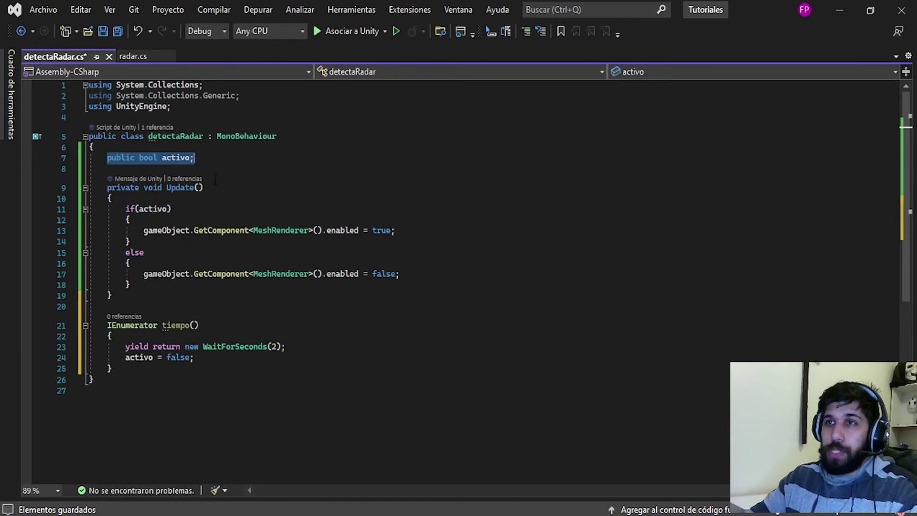
Step: Add StartCoroutine(tiempo()); under the renderer-enabling line in the activo branch
{"action": "left_click", "coordinate": [416, 226]}
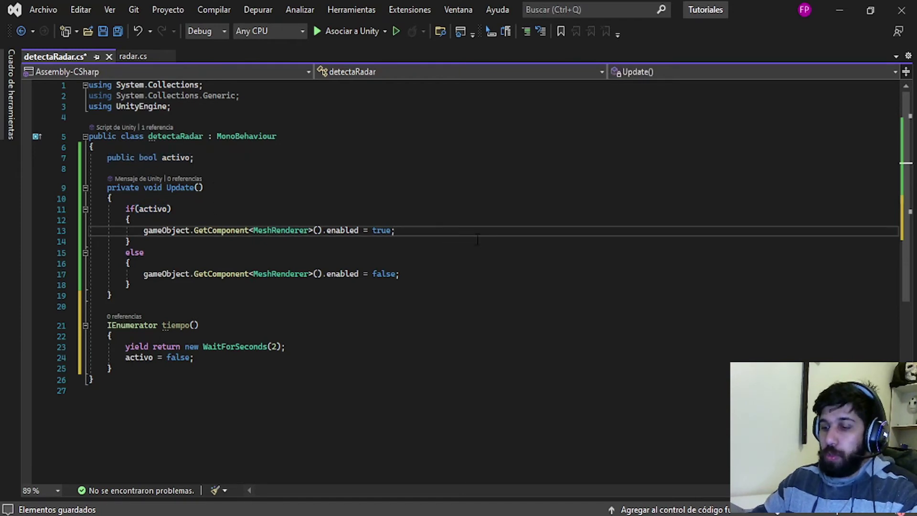
{"action": "key", "text": "Return"}
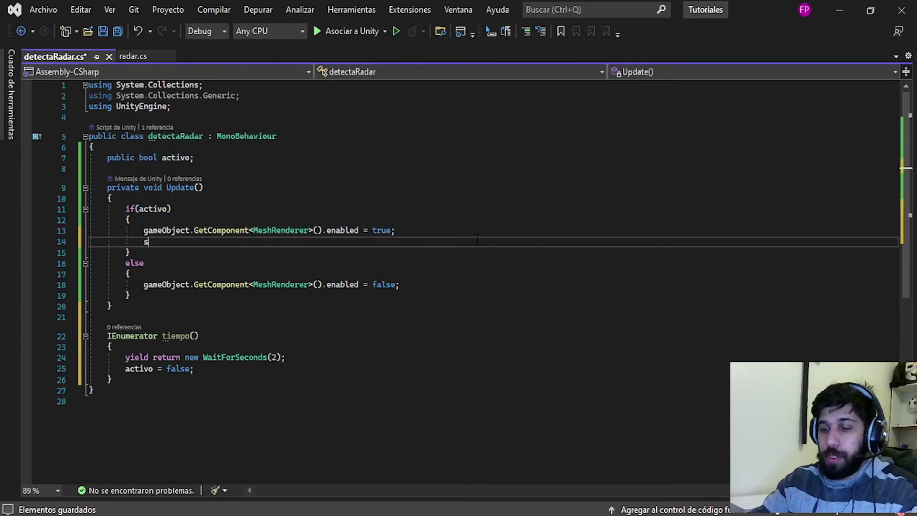
{"action": "type", "text": "startr"}
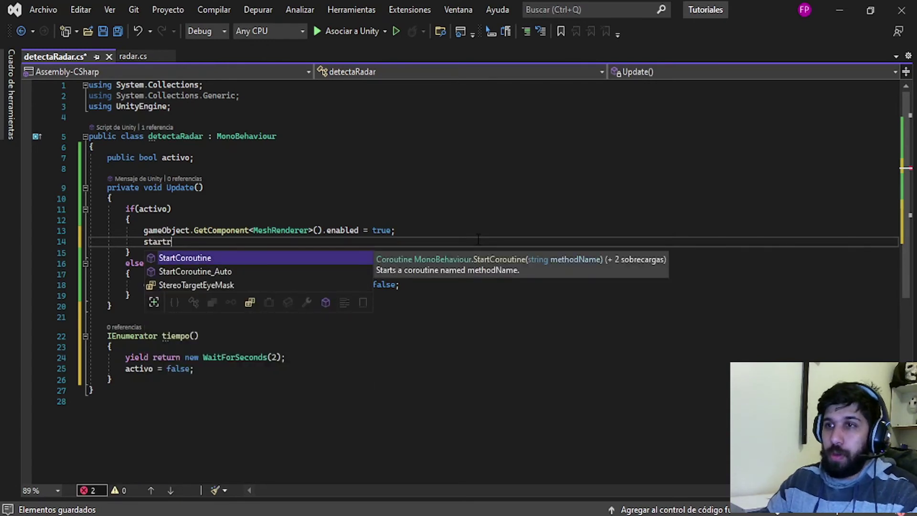
{"action": "key", "text": "Tab"}
{"action": "type", "text": "(("}
{"action": "key", "text": "BackSpace"}
{"action": "key", "text": "Delete"}
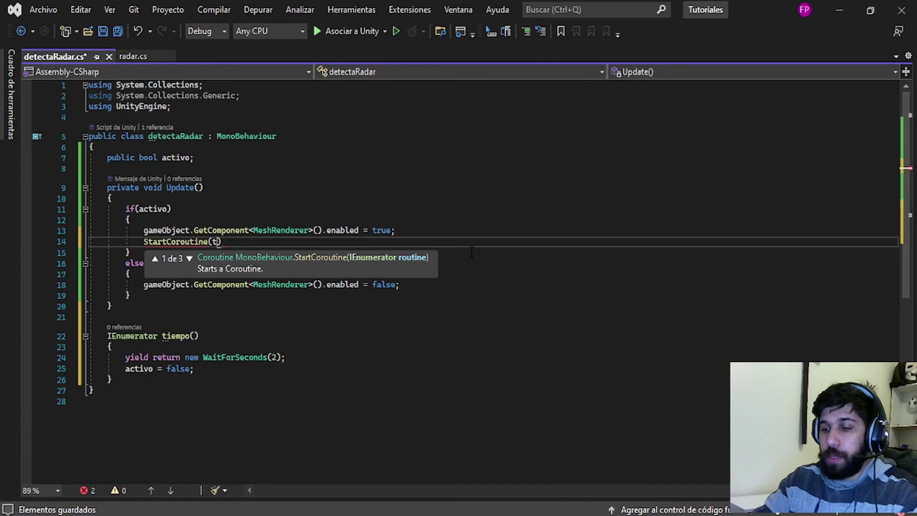
{"action": "type", "text": "iempo"}
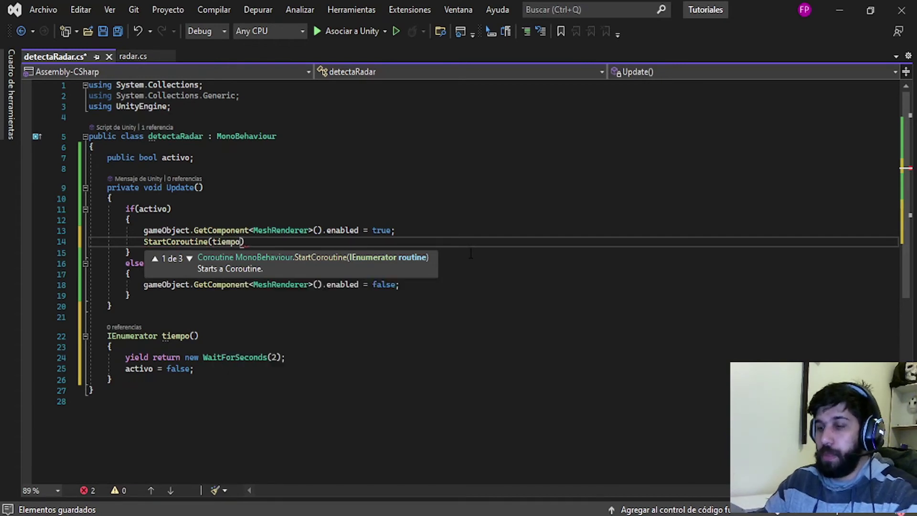
{"action": "type", "text": "());"}
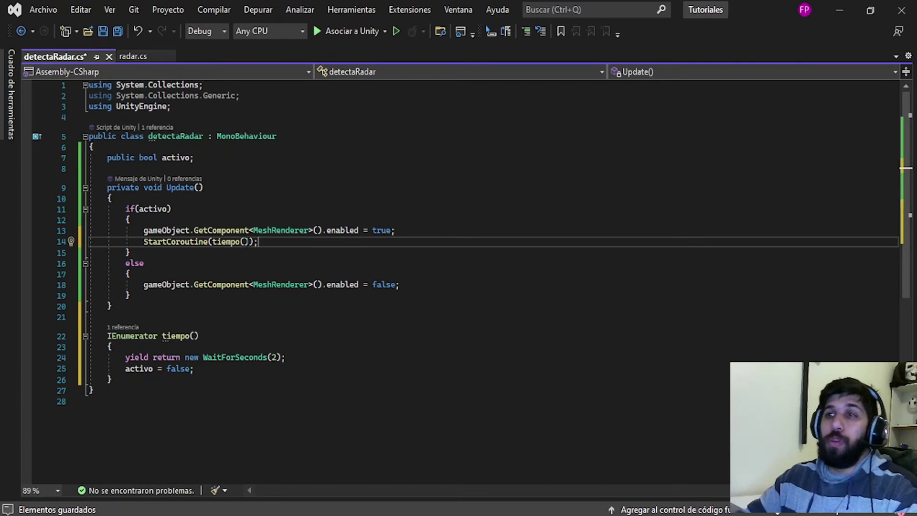
Step: Review the if (activo) block and coroutine, save detectaRadar, and return to Unity
{"action": "mouse_move", "coordinate": [126, 209]}
{"action": "left_mouse_down"}
{"action": "mouse_move", "coordinate": [130, 220]}
{"action": "mouse_move", "coordinate": [417, 232]}
{"action": "left_mouse_up"}
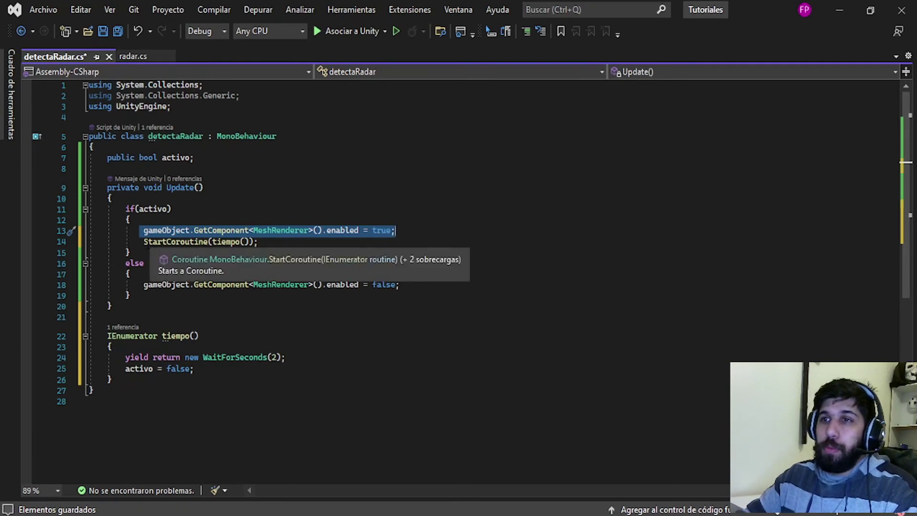
{"action": "left_click_drag", "start_coordinate": [144, 241], "coordinate": [258, 241]}
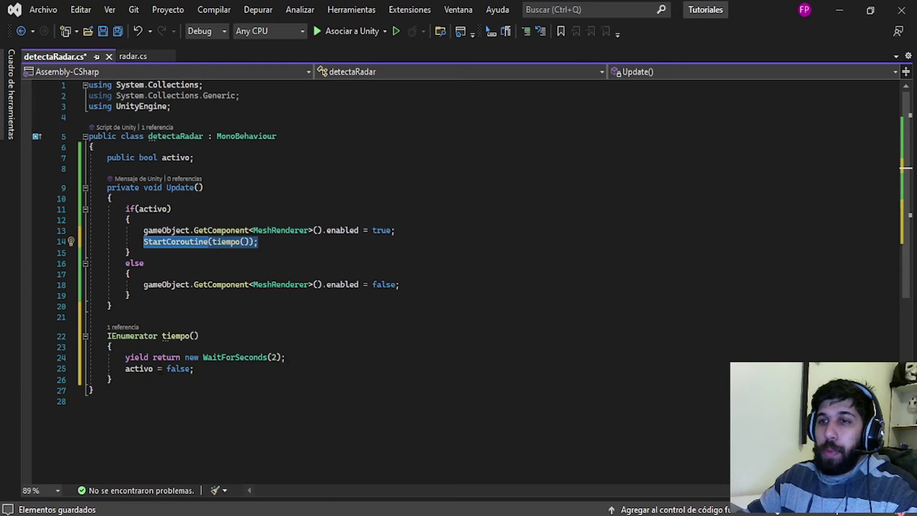
{"action": "left_click_drag", "start_coordinate": [143, 284], "coordinate": [374, 284]}
{"action": "left_click", "coordinate": [277, 374], "text": "shift"}
{"action": "left_click", "coordinate": [278, 374]}
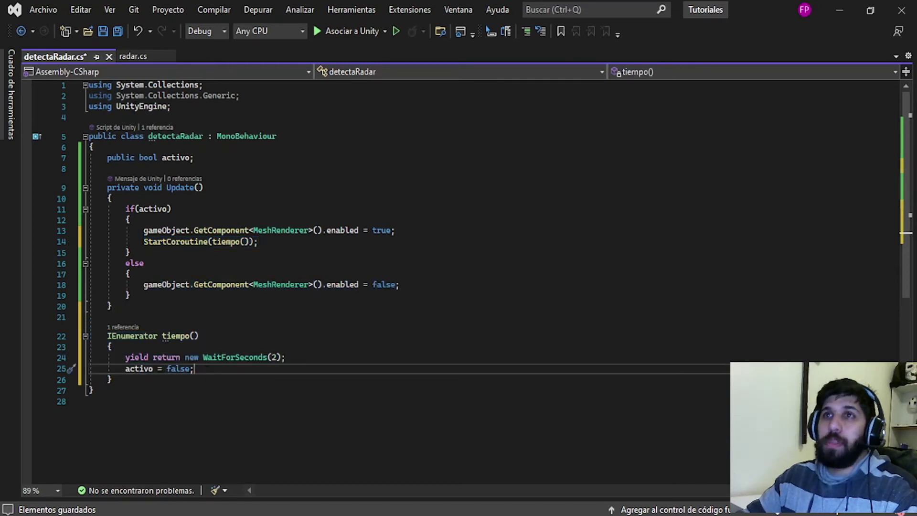
{"action": "left_click", "coordinate": [103, 32]}
{"action": "key", "text": "alt+Tab"}
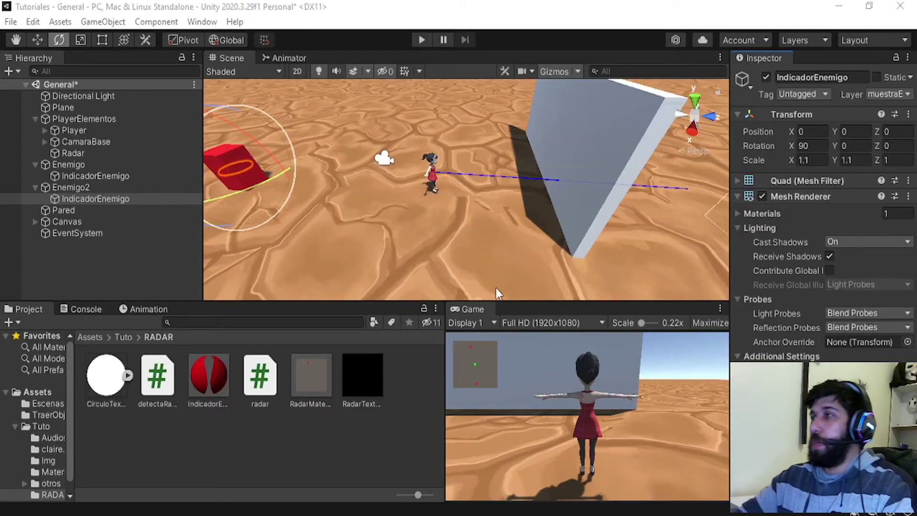
Step: Hide the Mesh Renderer on both IndicadorEnemigo objects and attach the detectaRadar script to them
{"action": "left_click", "coordinate": [117, 176], "text": "ctrl"}
{"action": "left_click", "coordinate": [114, 200]}
{"action": "left_click", "coordinate": [102, 177], "text": "ctrl"}
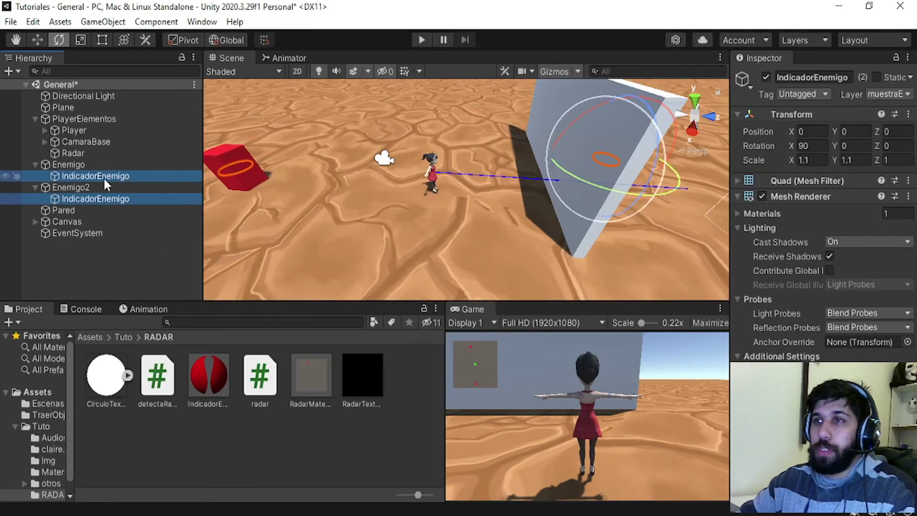
{"action": "left_click", "coordinate": [761, 196]}
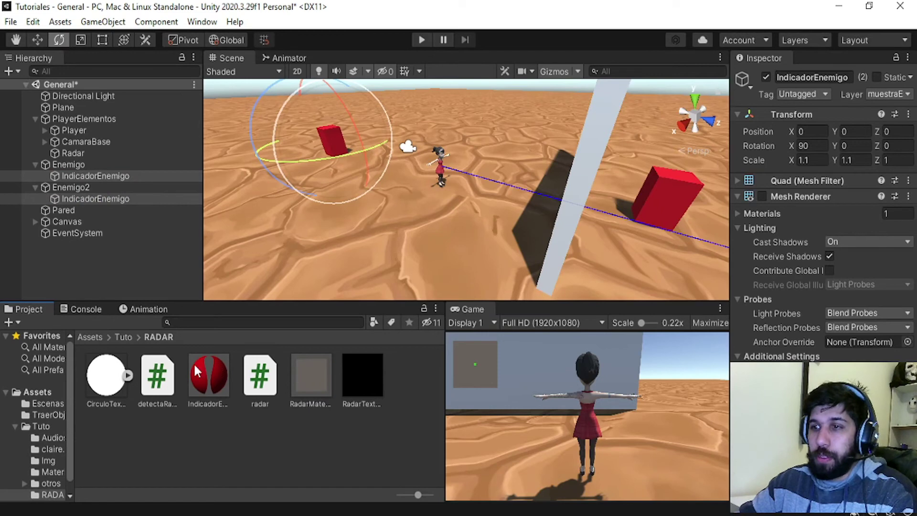
{"action": "left_click_drag", "start_coordinate": [158, 377], "coordinate": [788, 353]}
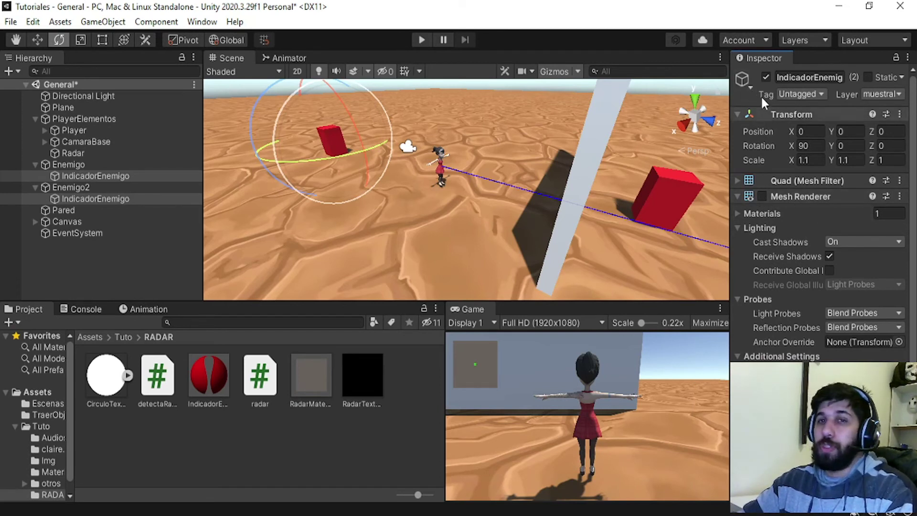
Step: Toggle both IndicadorEnemigo objects off and back on, then start Play mode
{"action": "left_click", "coordinate": [765, 77]}
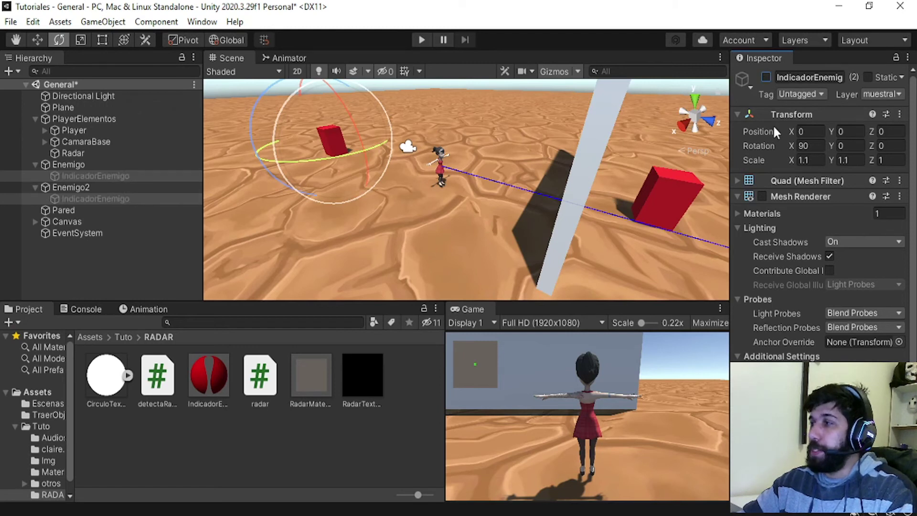
{"action": "scroll", "coordinate": [773, 124], "scroll_direction": "down", "scroll_amount": 2}
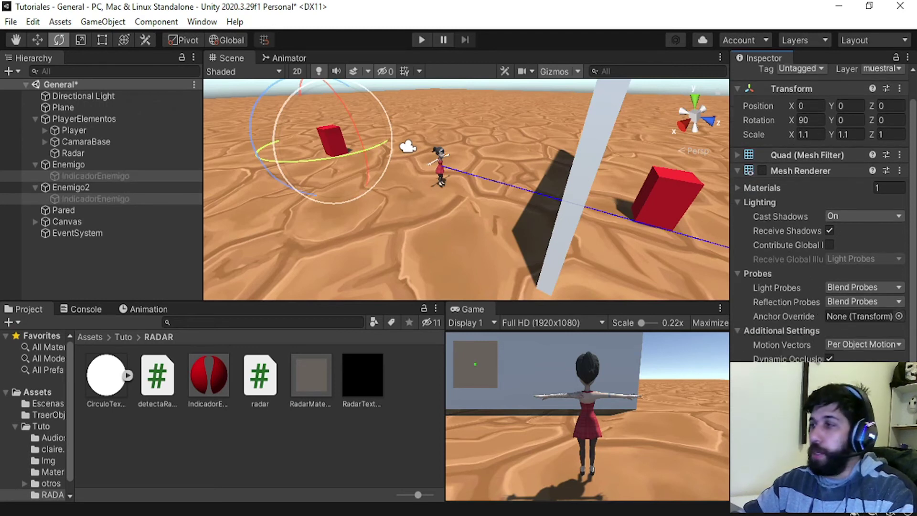
{"action": "scroll", "coordinate": [813, 108], "scroll_direction": "up", "scroll_amount": 2}
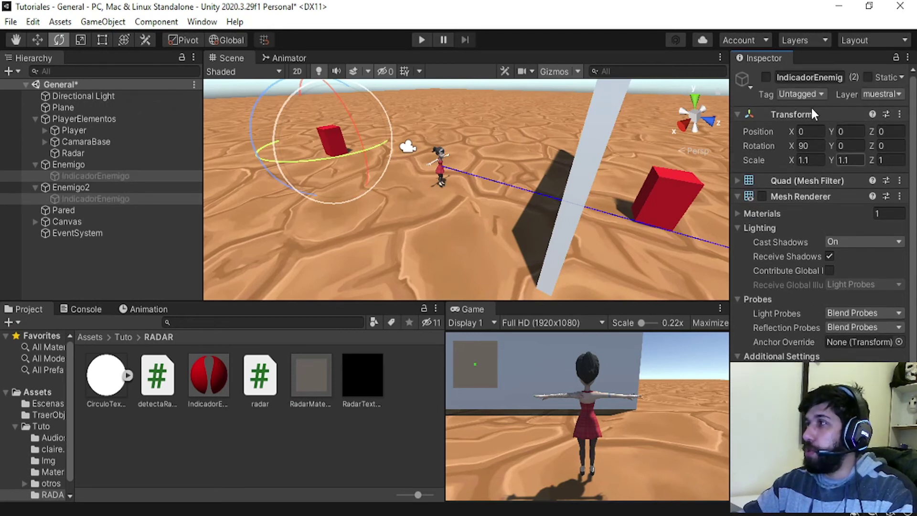
{"action": "left_click", "coordinate": [765, 77]}
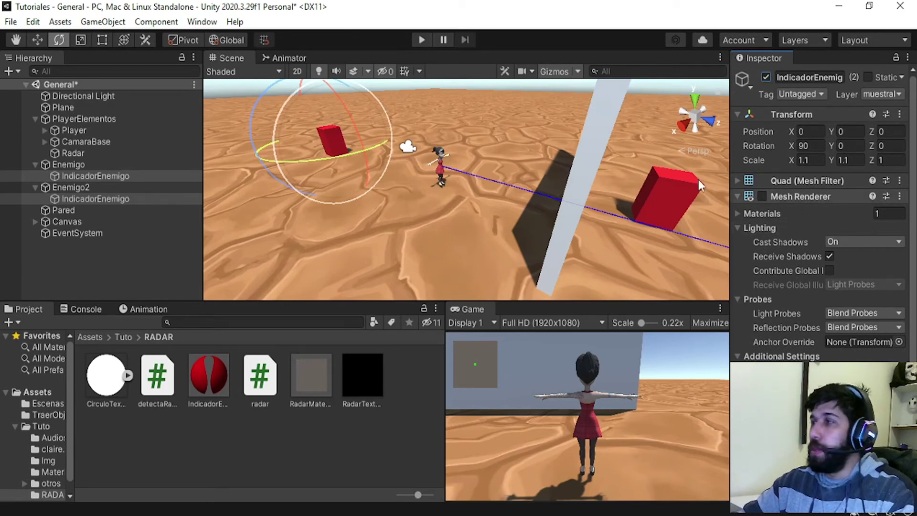
{"action": "key", "text": "ctrl+p"}
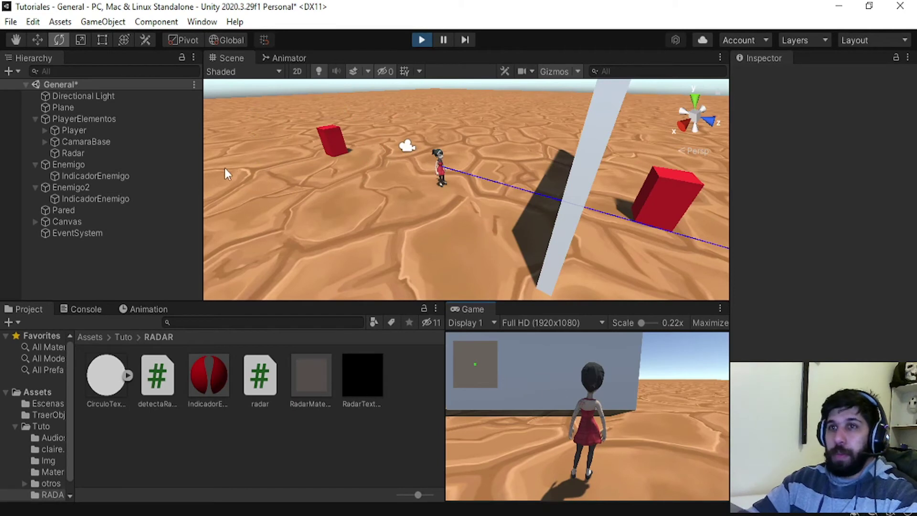
Step: Give the Radar a Vel Radar of 50 while playing and walk the player backward to test it
{"action": "left_click", "coordinate": [71, 151]}
{"action": "left_click", "coordinate": [832, 226]}
{"action": "type", "text": "50"}
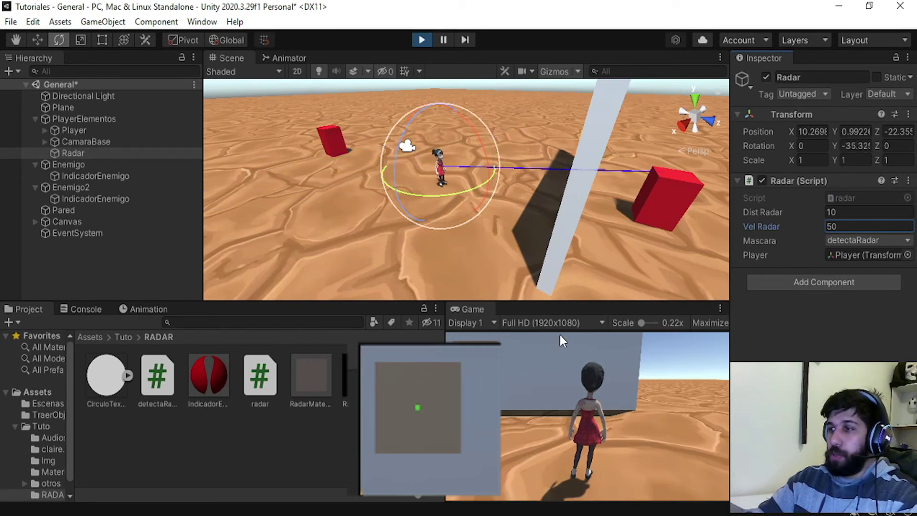
{"action": "key", "text": "s"}
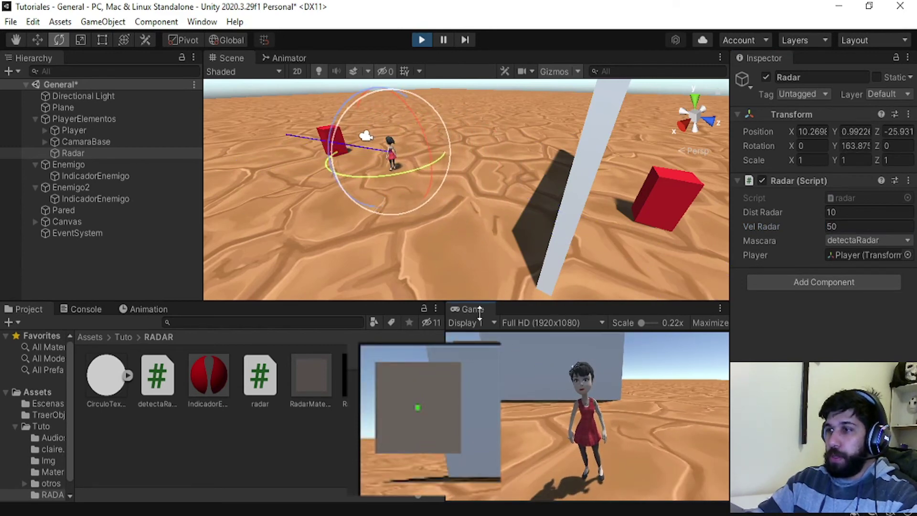
{"action": "key", "text": "s"}
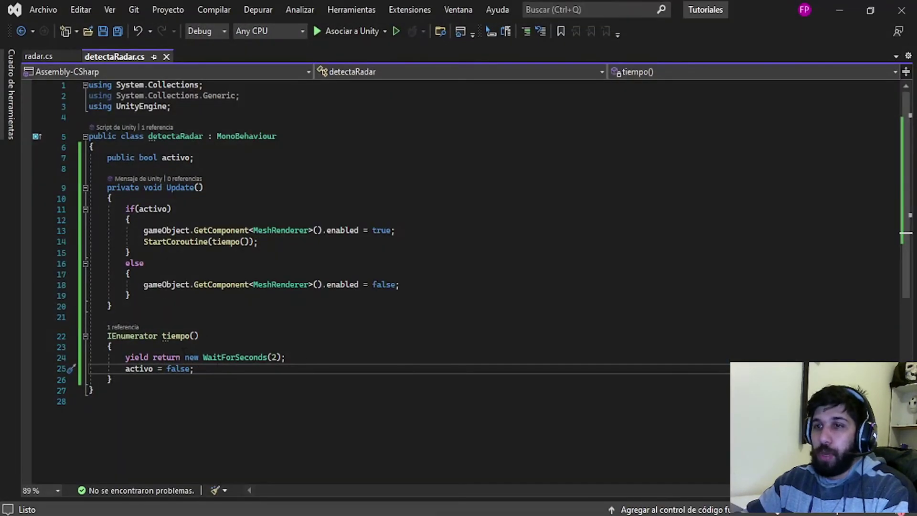
Step: Change the coroutine wait from 2 to 1 second, save detectaRadar.cs, and review the activo = false line
{"action": "left_click", "coordinate": [276, 357]}
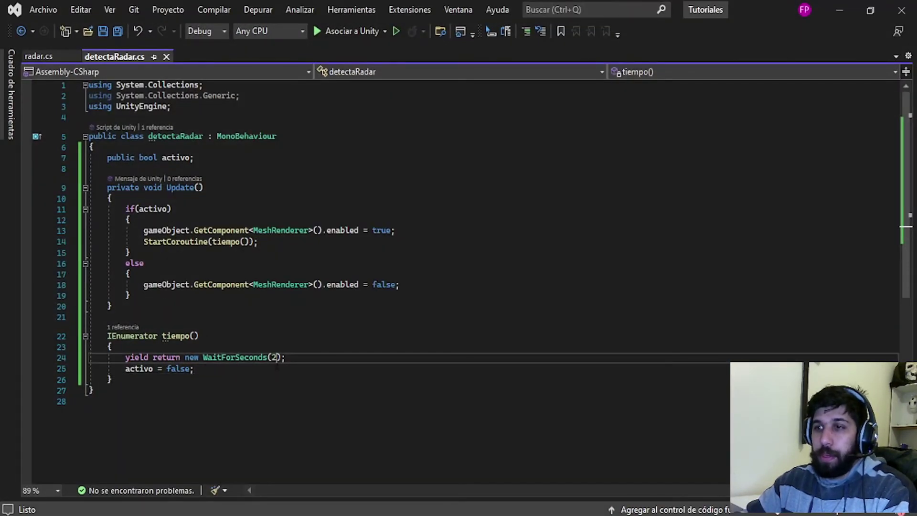
{"action": "key", "text": "BackSpace"}
{"action": "type", "text": "1"}
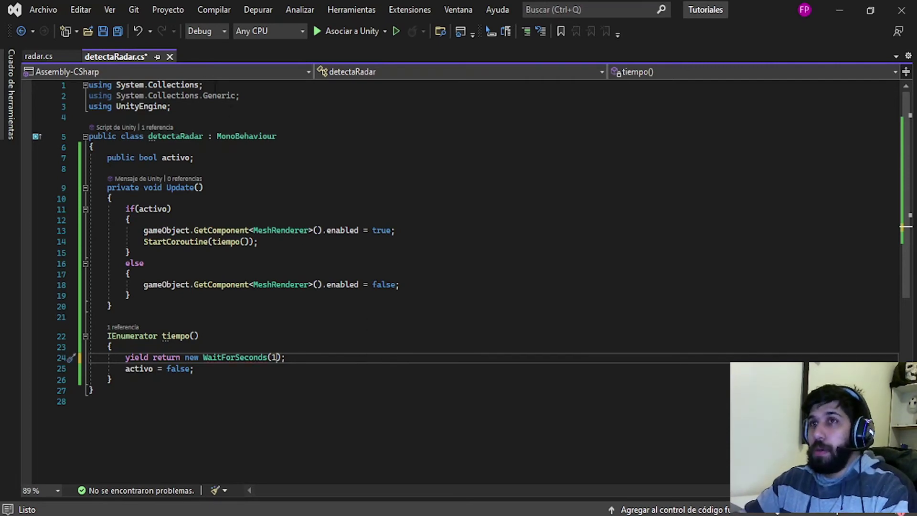
{"action": "left_click", "coordinate": [101, 33]}
{"action": "key", "text": "alt+Tab"}
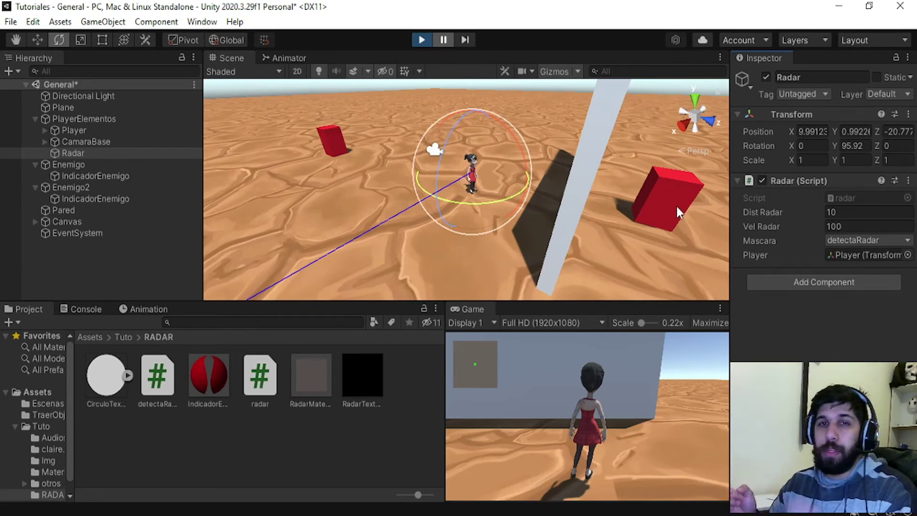
{"action": "key", "text": "alt+Tab"}
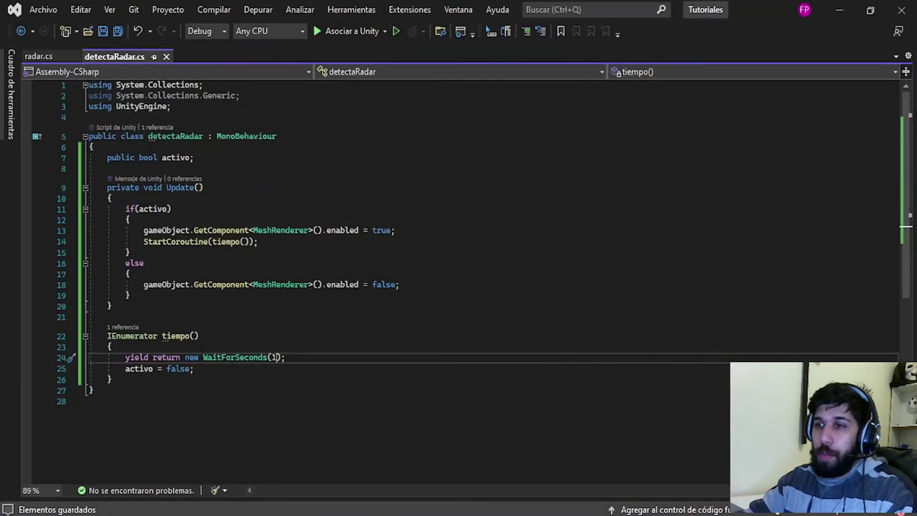
{"action": "left_click", "coordinate": [325, 374]}
{"action": "left_click", "coordinate": [329, 358]}
{"action": "left_click", "coordinate": [334, 368]}
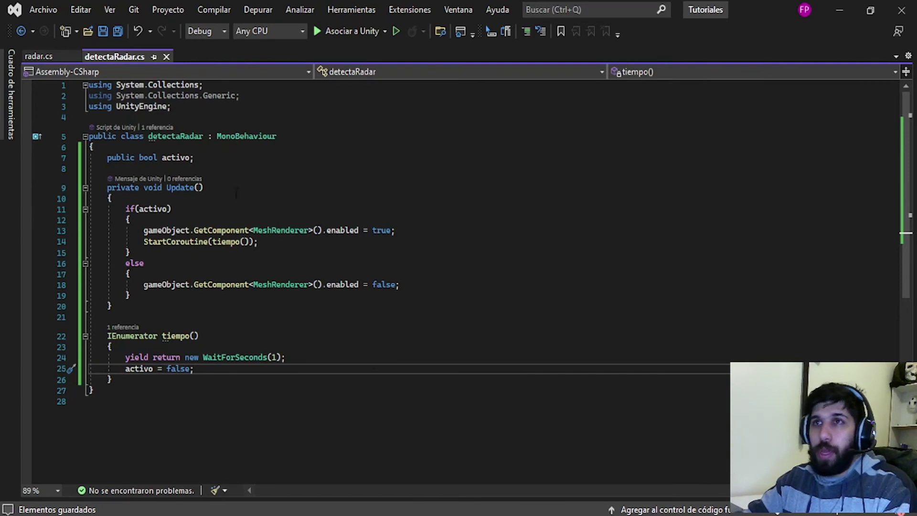
Step: Enlarge the Game view, collapse the Enemigo and PlayerElementos groups, and stop Play mode
{"action": "key", "text": "alt+Tab"}
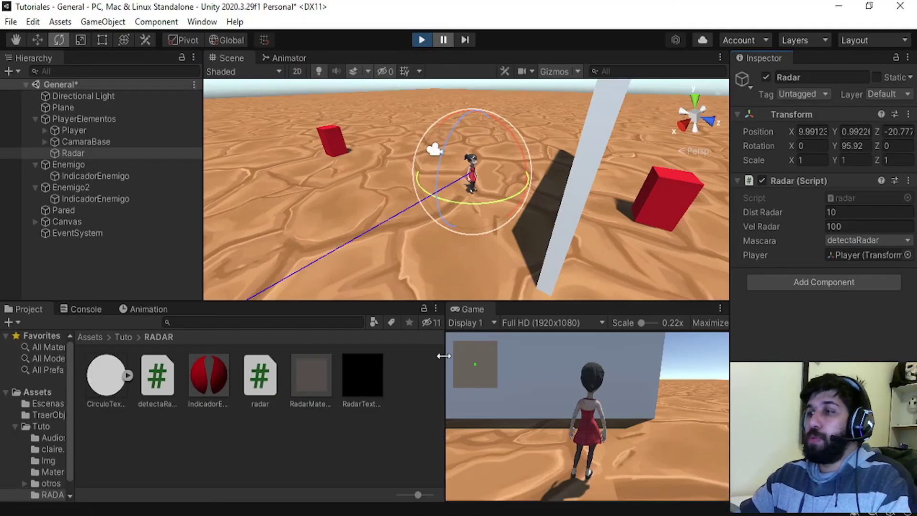
{"action": "left_click_drag", "start_coordinate": [434, 361], "coordinate": [406, 353]}
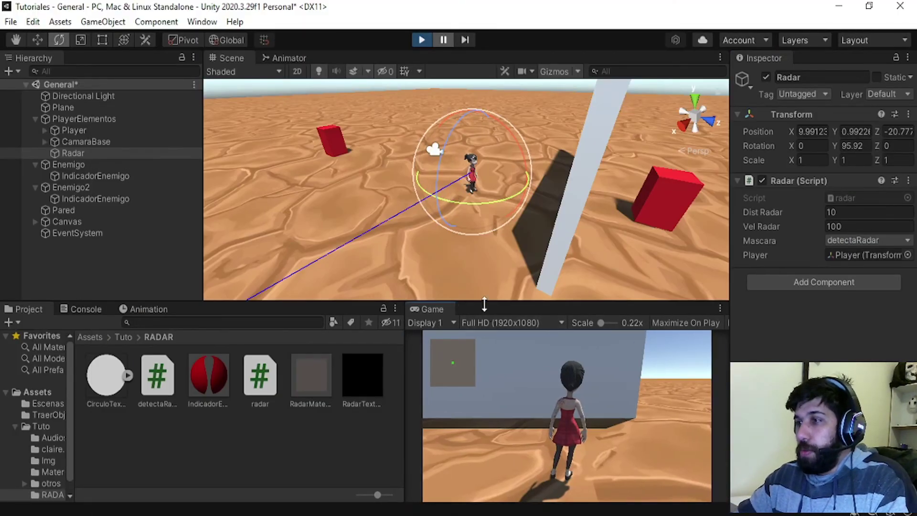
{"action": "left_click_drag", "start_coordinate": [484, 304], "coordinate": [484, 271]}
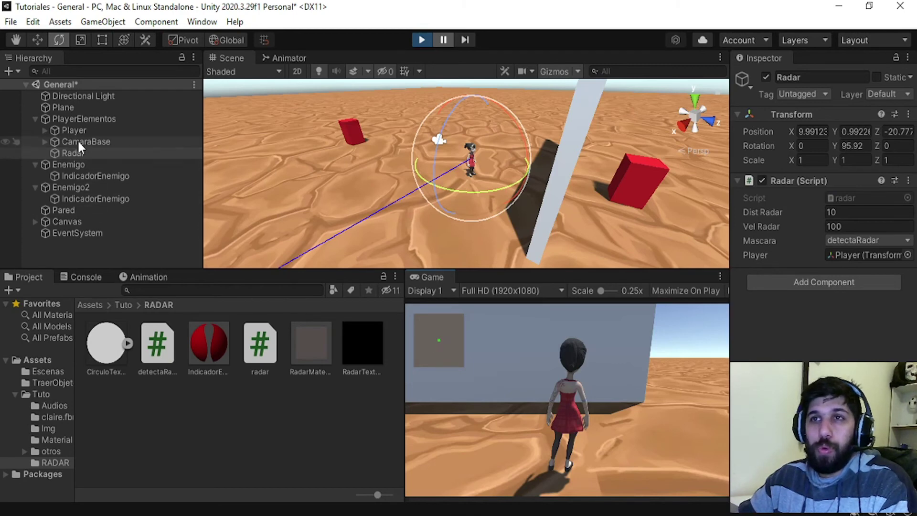
{"action": "left_click", "coordinate": [36, 163]}
{"action": "left_click", "coordinate": [36, 118]}
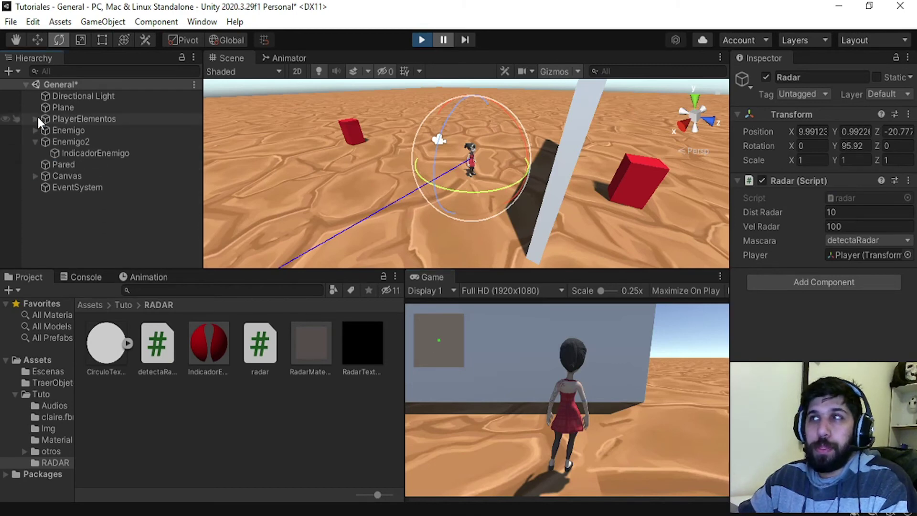
{"action": "left_click", "coordinate": [421, 40]}
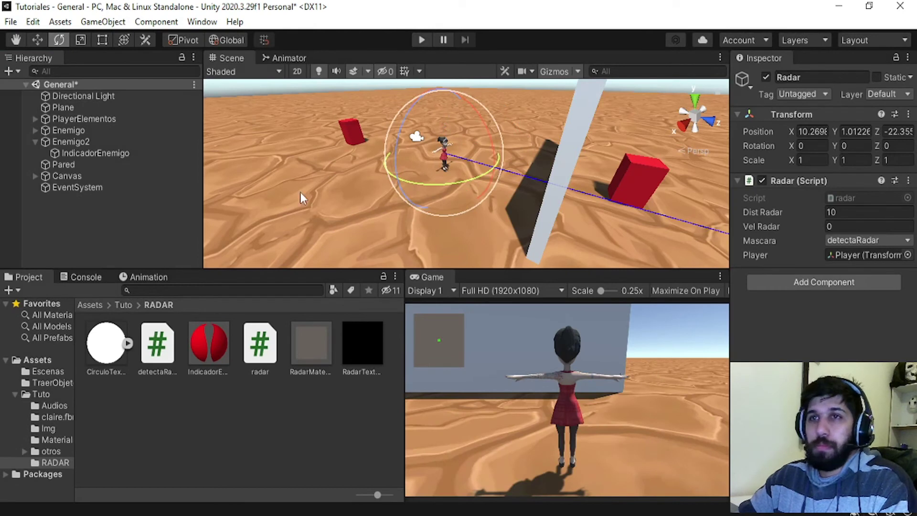
Step: Duplicate the RefPlayer marker found under Canvas > ImageRadar
{"action": "left_click", "coordinate": [172, 205]}
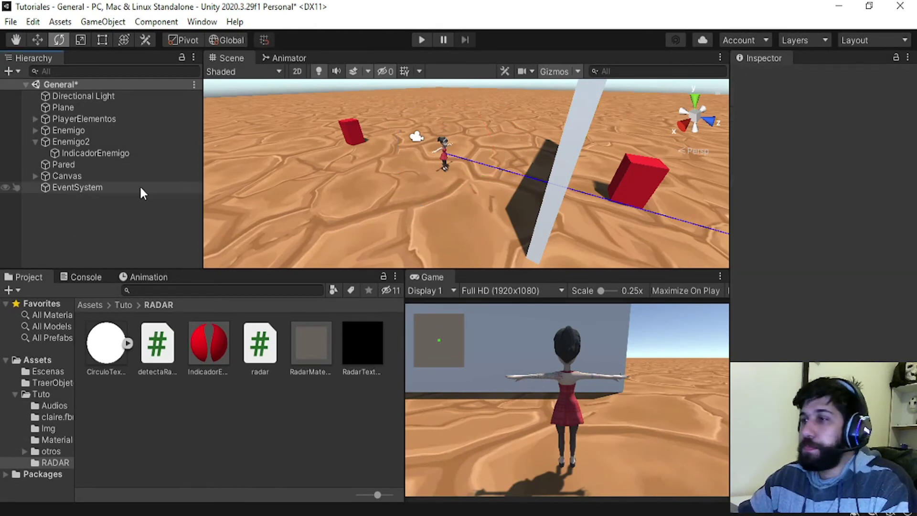
{"action": "left_click", "coordinate": [36, 176]}
{"action": "left_click", "coordinate": [59, 188]}
{"action": "left_click", "coordinate": [45, 187]}
{"action": "left_click", "coordinate": [89, 198]}
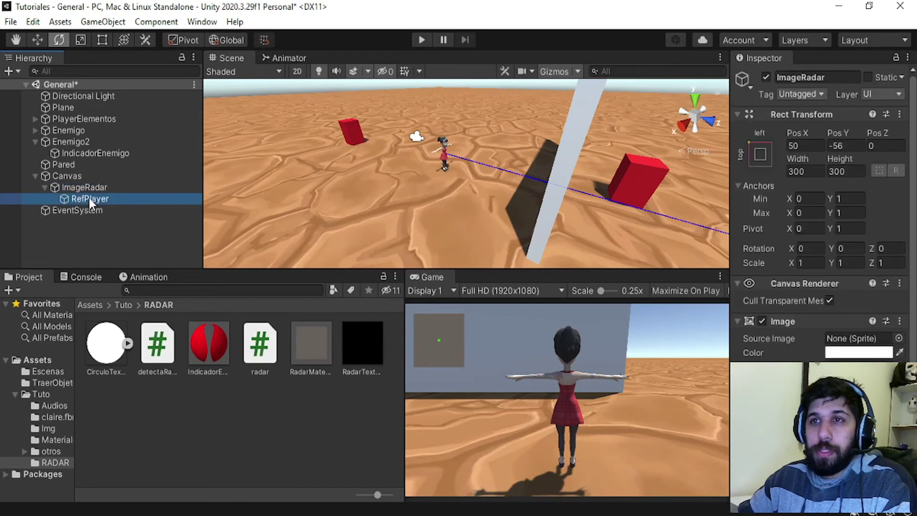
{"action": "key", "text": "ctrl+d"}
{"action": "key", "text": "f"}
{"action": "key", "text": "r"}
Step: Scale the copy into a thin tall bar of width 0.375 and parent it under RefPlayer
{"action": "mouse_move", "coordinate": [466, 117]}
{"action": "left_mouse_down"}
{"action": "mouse_move", "coordinate": [482, 164]}
{"action": "mouse_move", "coordinate": [479, 76]}
{"action": "left_mouse_up"}
{"action": "scroll", "coordinate": [479, 168], "scroll_direction": "down", "scroll_amount": 5}
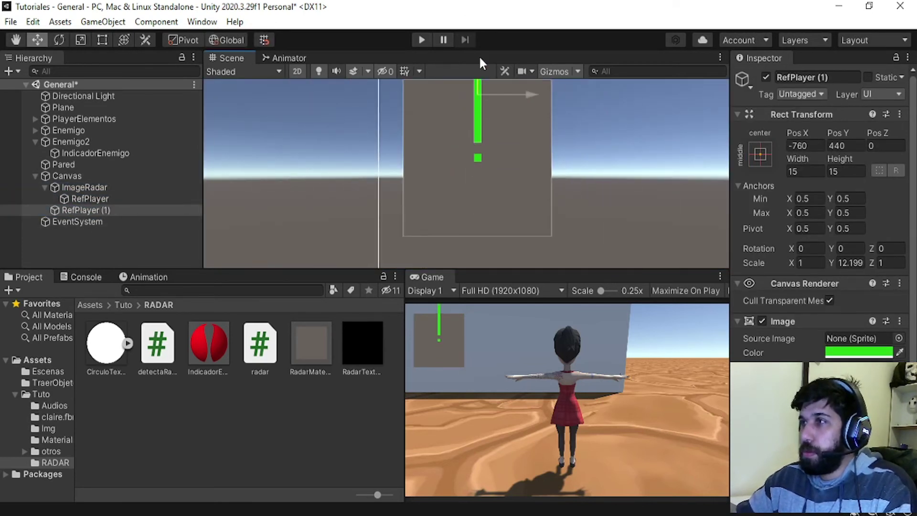
{"action": "scroll", "coordinate": [526, 158], "scroll_direction": "up", "scroll_amount": 2}
{"action": "left_click_drag", "start_coordinate": [527, 164], "coordinate": [494, 157]}
{"action": "scroll", "coordinate": [457, 188], "scroll_direction": "up", "scroll_amount": 1}
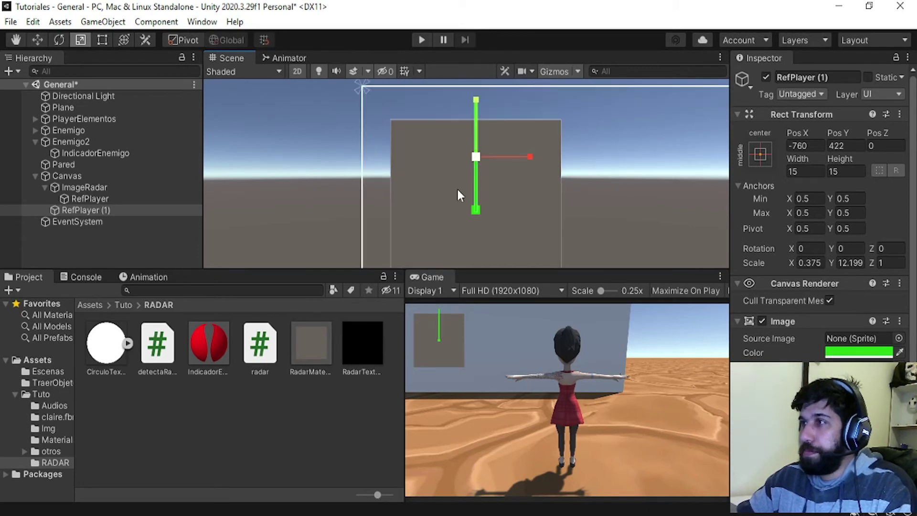
{"action": "left_click", "coordinate": [93, 241]}
{"action": "left_click_drag", "start_coordinate": [77, 211], "coordinate": [89, 200]}
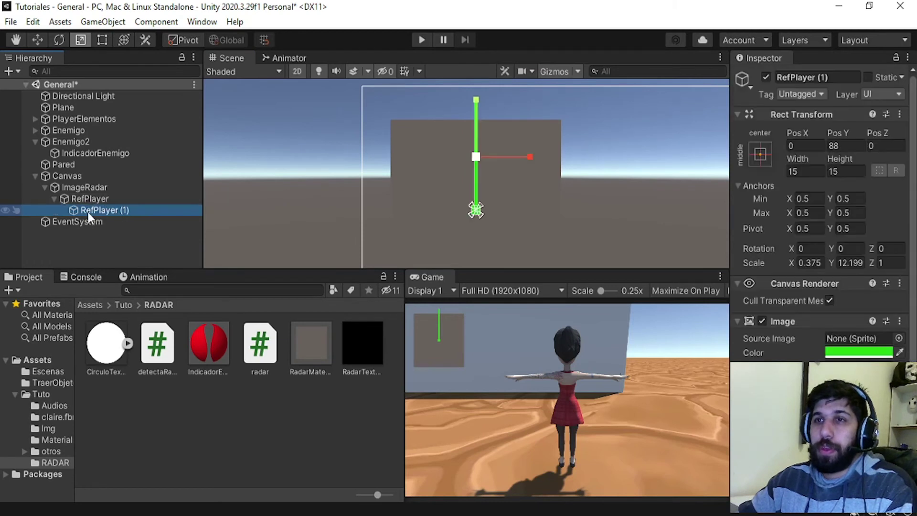
Step: Rename the bar Rectagulo and check that it turns when RefPlayer is rotated
{"action": "left_click", "coordinate": [841, 76]}
{"action": "type", "text": "Rec"}
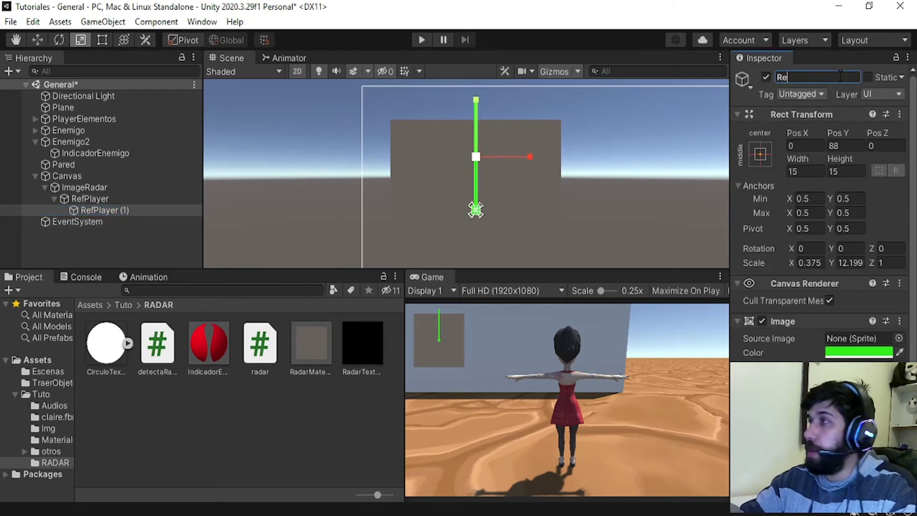
{"action": "type", "text": "tagulo"}
{"action": "key", "text": "Return"}
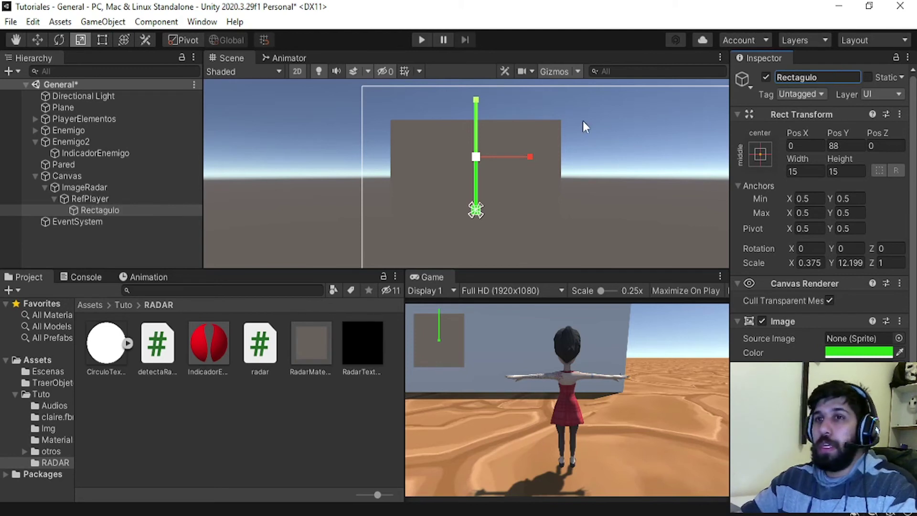
{"action": "key", "text": "e"}
{"action": "mouse_move", "coordinate": [526, 129]}
{"action": "left_mouse_down"}
{"action": "mouse_move", "coordinate": [546, 137]}
{"action": "mouse_move", "coordinate": [500, 102]}
{"action": "left_mouse_up"}
{"action": "left_click", "coordinate": [281, 195]}
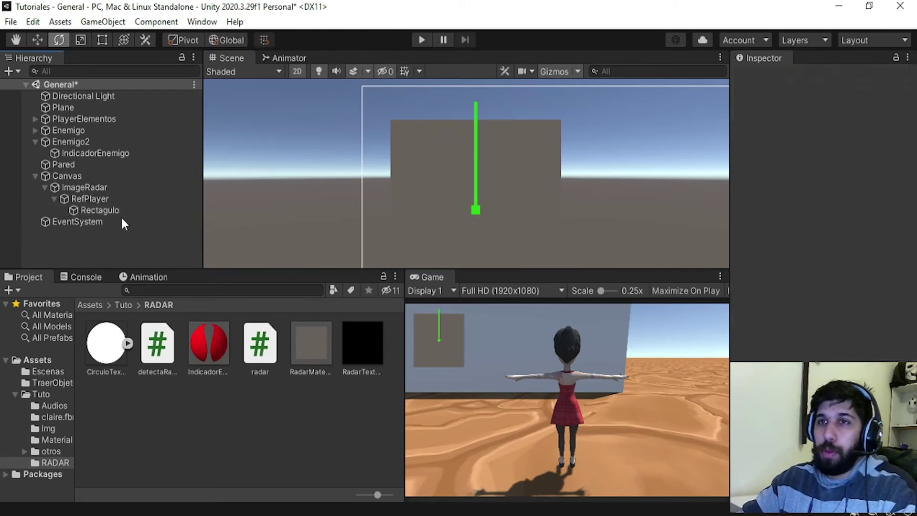
{"action": "left_click", "coordinate": [165, 199]}
{"action": "mouse_move", "coordinate": [516, 178]}
{"action": "left_mouse_down"}
{"action": "mouse_move", "coordinate": [131, 137]}
{"action": "mouse_move", "coordinate": [655, 214]}
{"action": "left_mouse_up"}
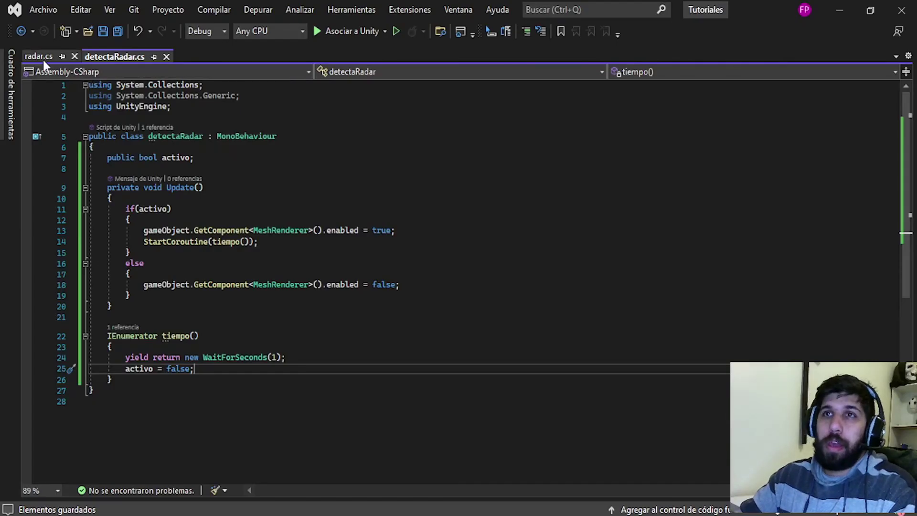
{"action": "left_click", "coordinate": [42, 58]}
Step: Declare 'public Transform punteroRadar;' on a new line below the Player field in radar.cs
{"action": "left_click", "coordinate": [366, 244]}
{"action": "left_click", "coordinate": [373, 256]}
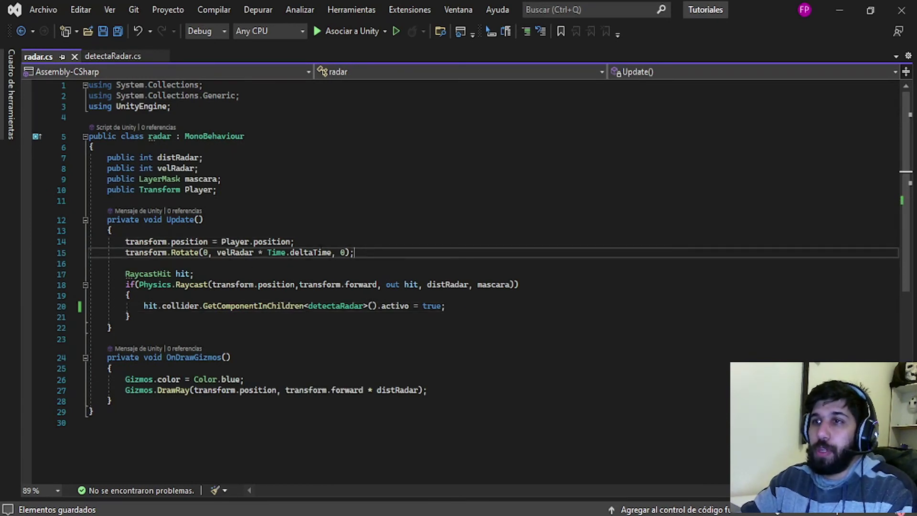
{"action": "key", "text": "Return"}
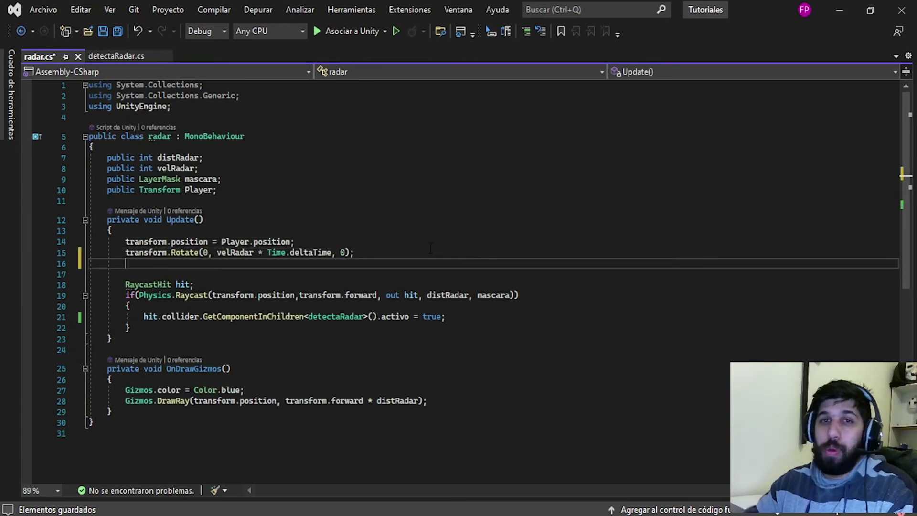
{"action": "left_click", "coordinate": [230, 190]}
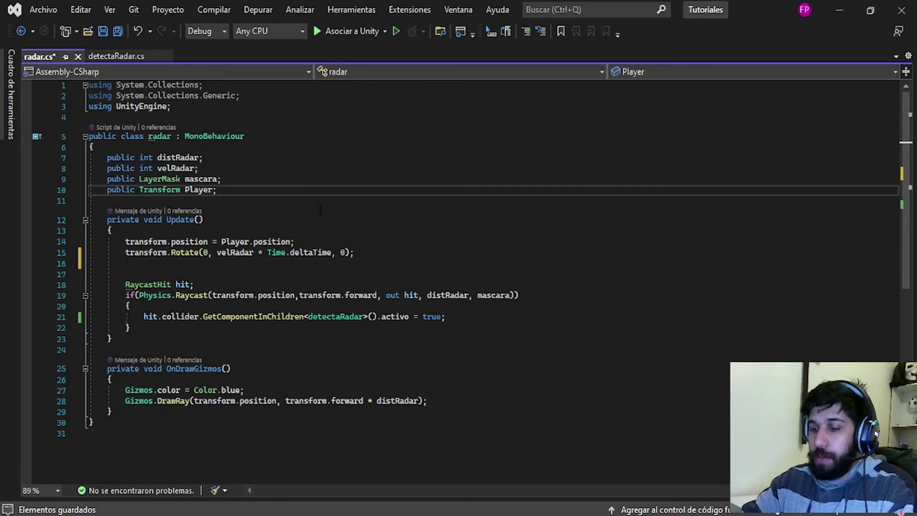
{"action": "key", "text": "Return"}
{"action": "type", "text": "public "}
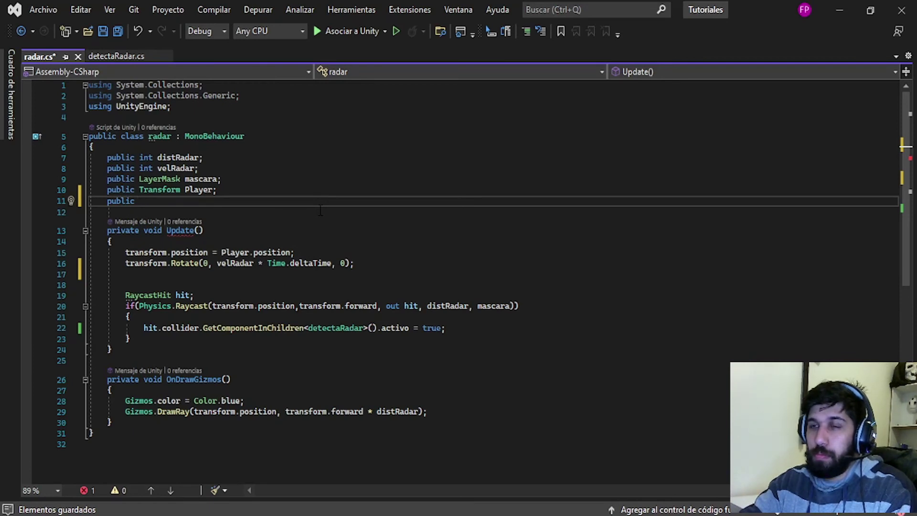
{"action": "type", "text": "Trans"}
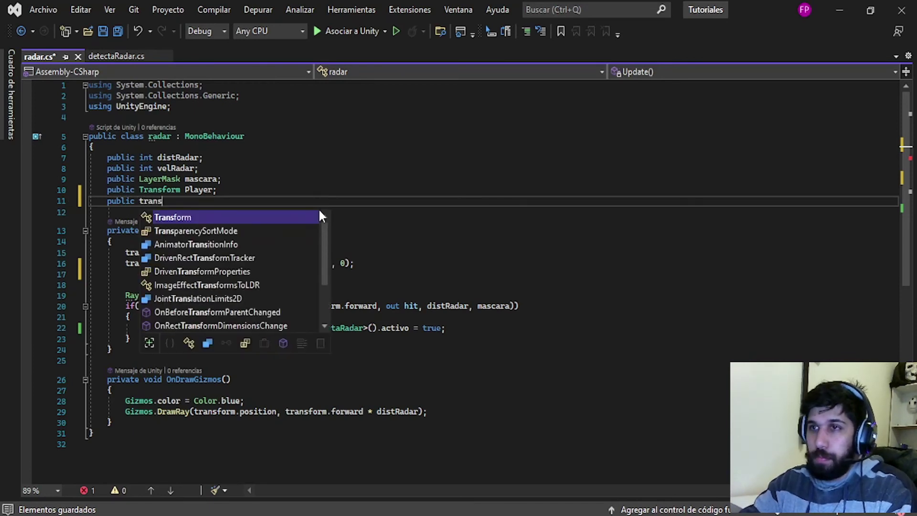
{"action": "key", "text": "Tab"}
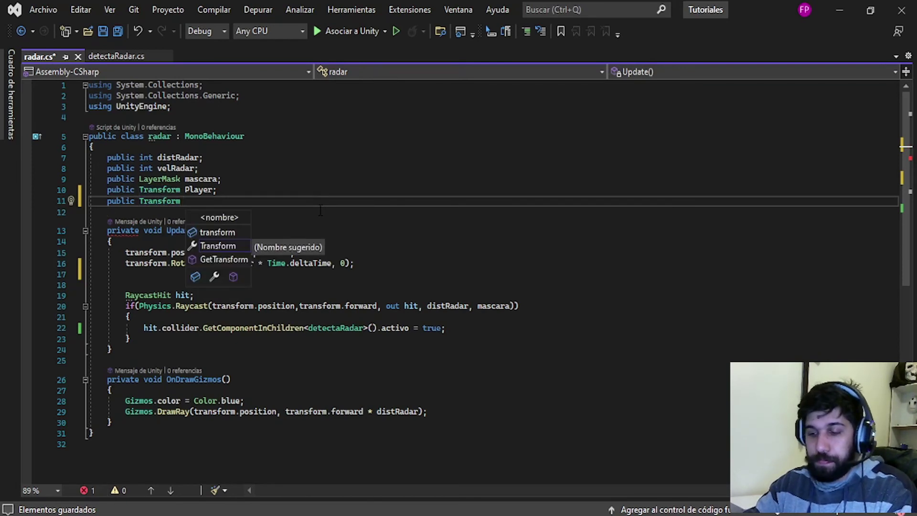
{"action": "type", "text": "punteroC"}
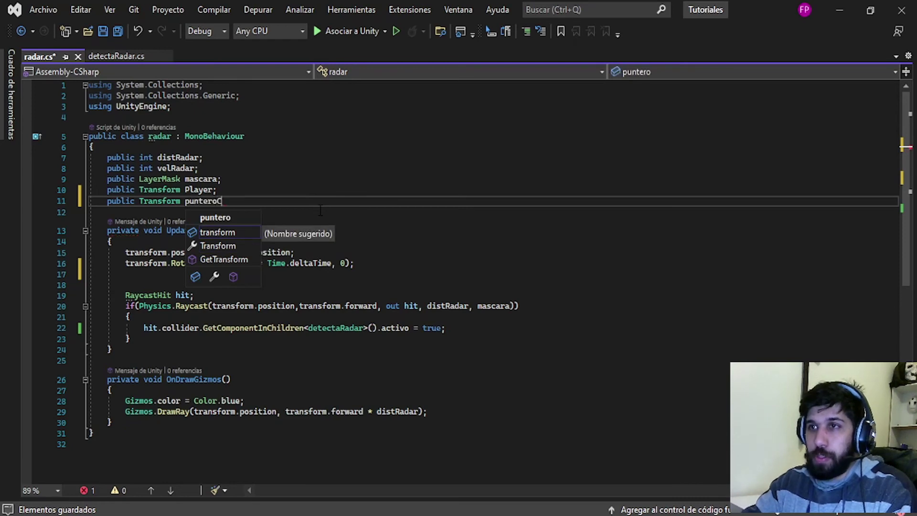
{"action": "key", "text": "BackSpace"}
{"action": "key", "text": "Return"}
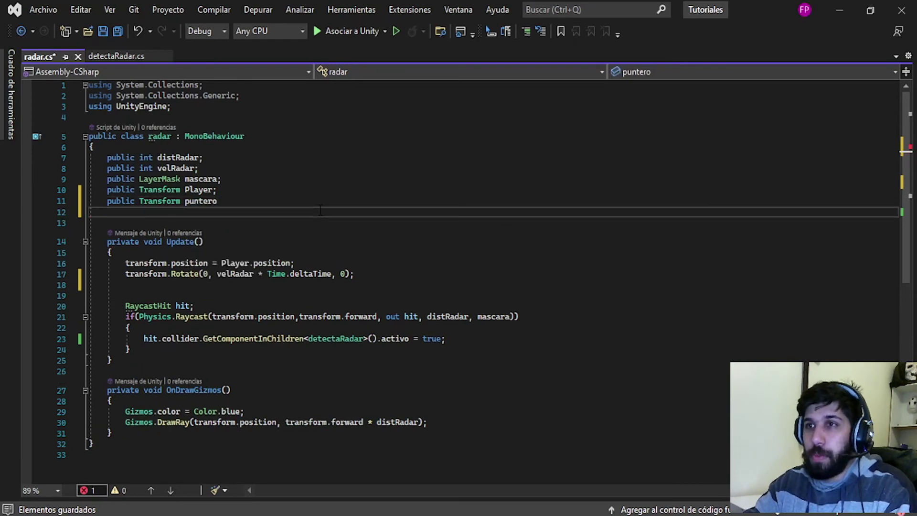
{"action": "key", "text": "ctrl+z"}
{"action": "type", "text": "Radar"}
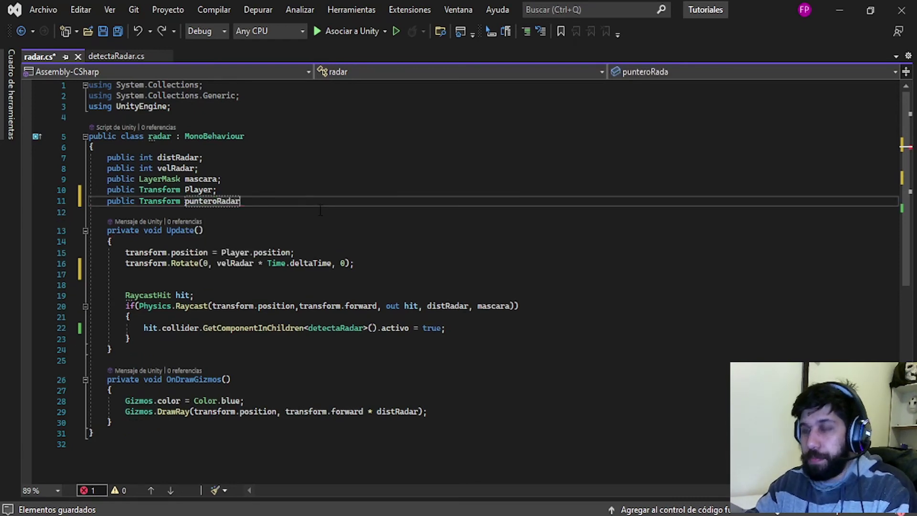
{"action": "type", "text": "M"}
{"action": "key", "text": "BackSpace"}
{"action": "type", "text": ";"}
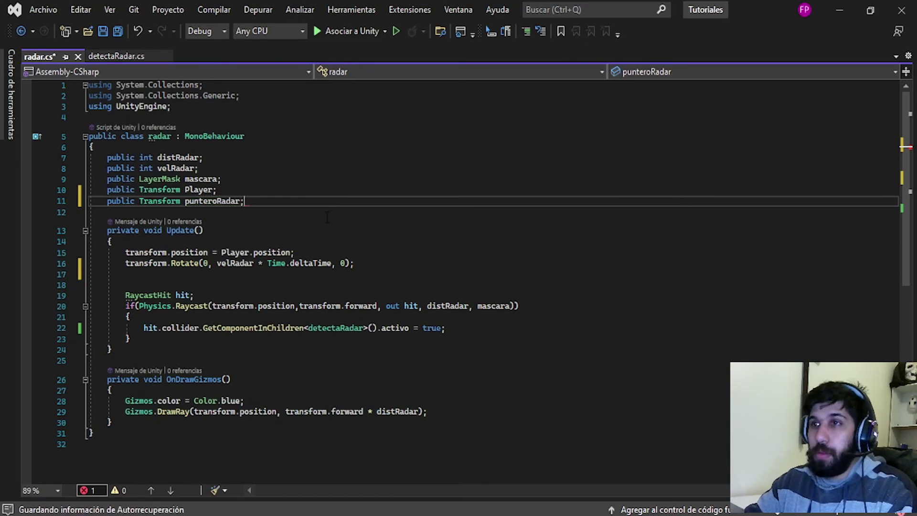
{"action": "left_click", "coordinate": [357, 273]}
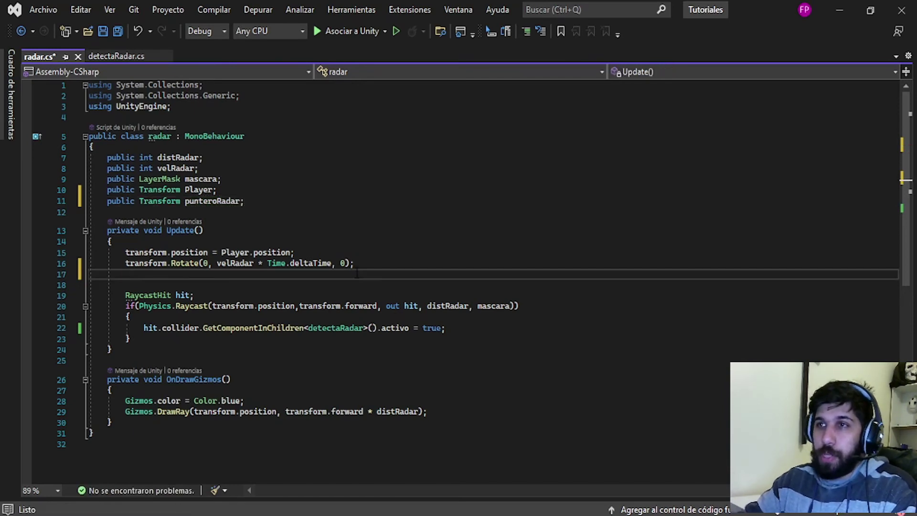
Step: Begin the punteroRadar.Rotate( call and check in Unity which axis RefPlayer spins around
{"action": "type", "text": "punte"}
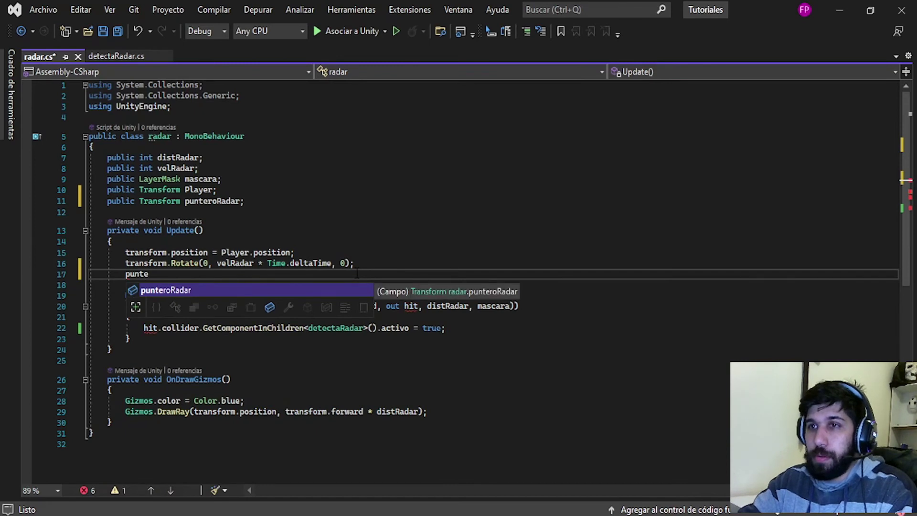
{"action": "key", "text": "Tab"}
{"action": "type", "text": "."}
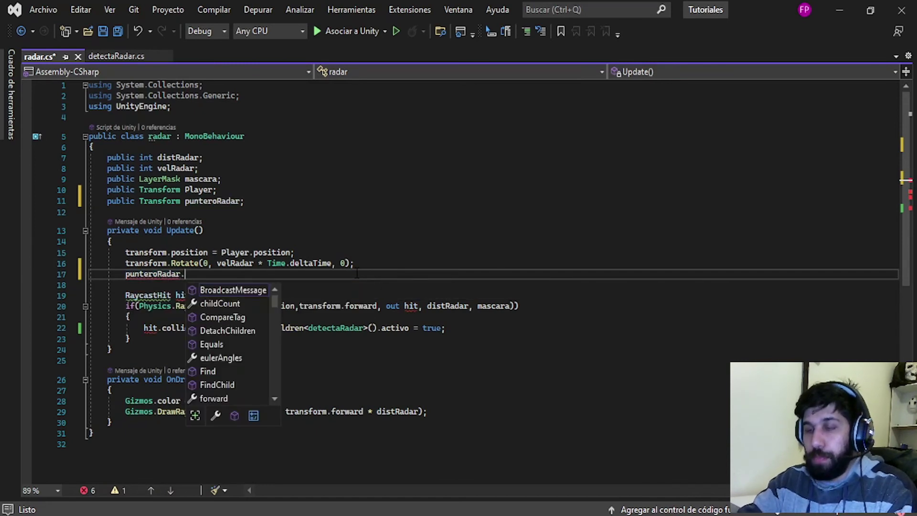
{"action": "type", "text": "rotate"}
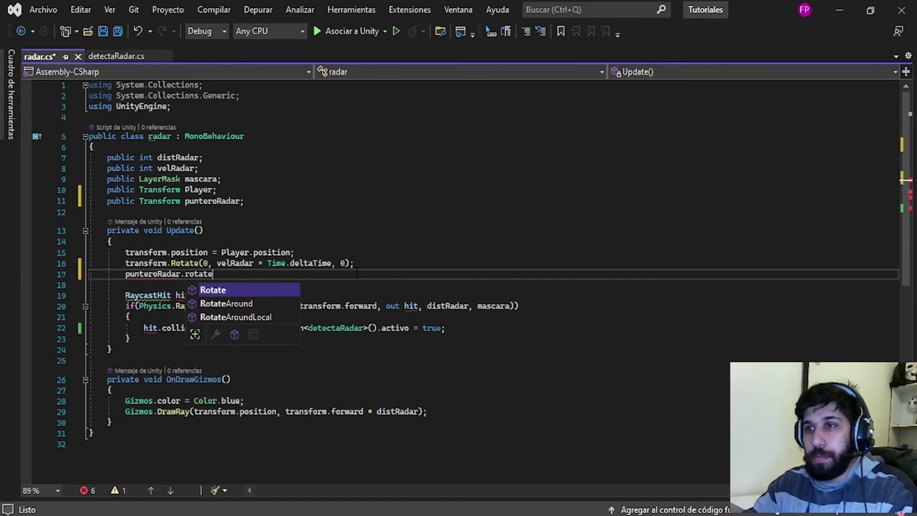
{"action": "key", "text": "Tab"}
{"action": "type", "text": "("}
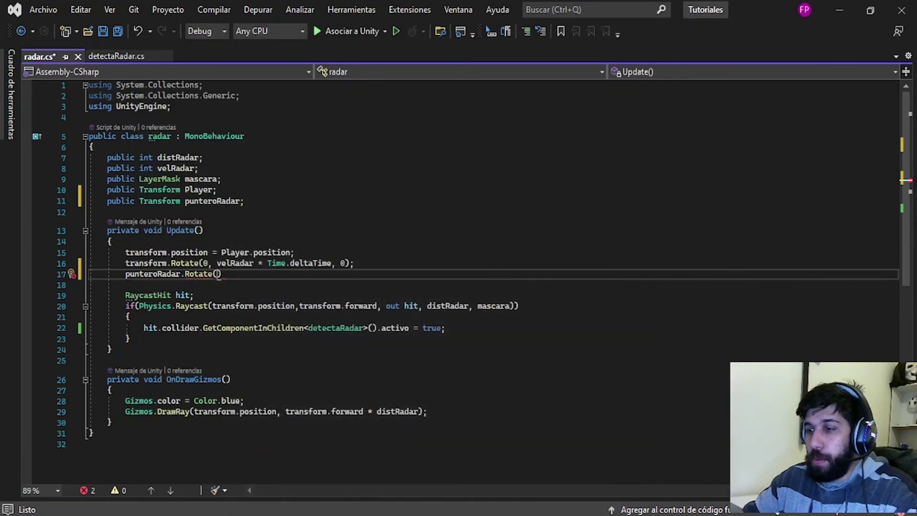
{"action": "key", "text": "alt+Tab"}
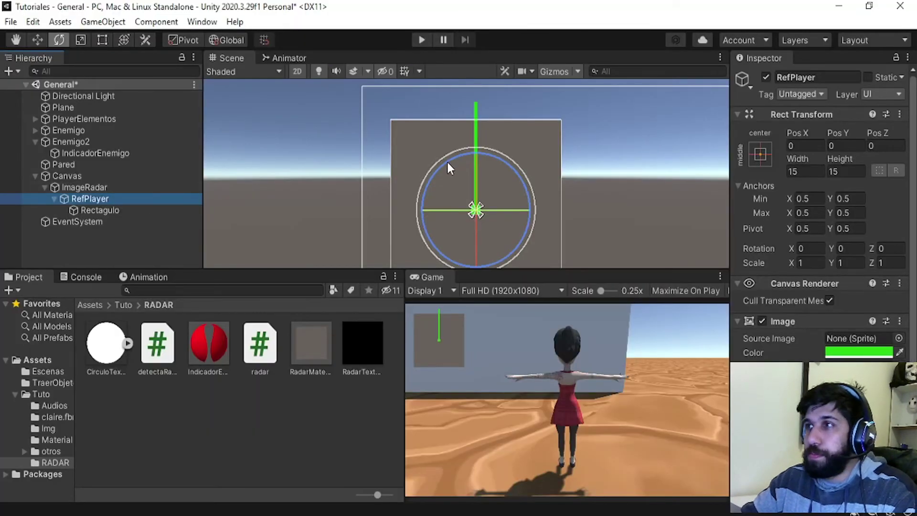
{"action": "mouse_move", "coordinate": [449, 158]}
{"action": "left_mouse_down"}
{"action": "mouse_move", "coordinate": [416, 179]}
{"action": "mouse_move", "coordinate": [466, 157]}
{"action": "left_mouse_up"}
{"action": "key", "text": "ctrl+z"}
{"action": "key", "text": "alt+Tab"}
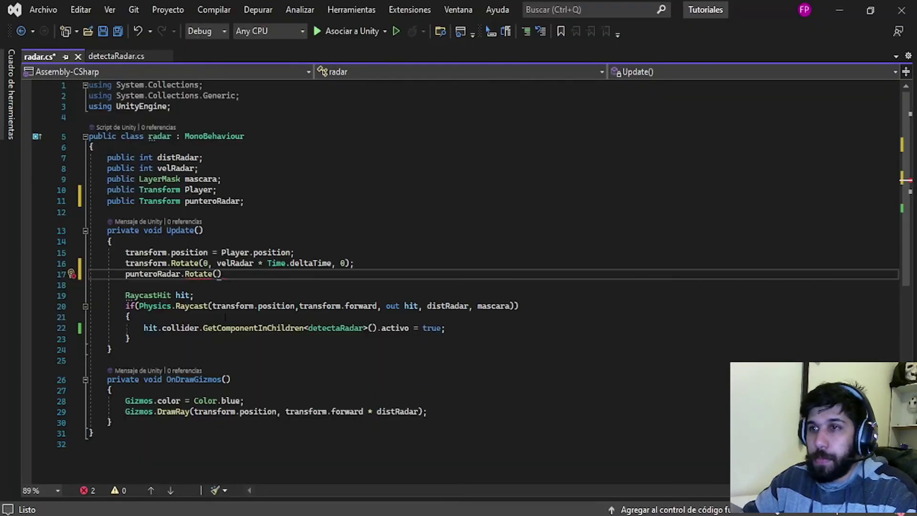
Step: Complete the call as Rotate(0, 0, velRadar * Time.deltaTime) and save radar.cs
{"action": "type", "text": "0,0,"}
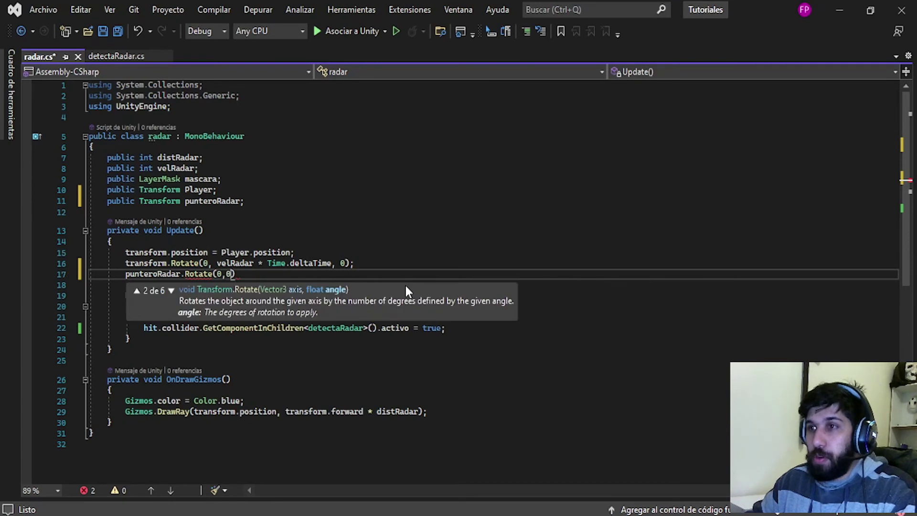
{"action": "type", "text": "ve"}
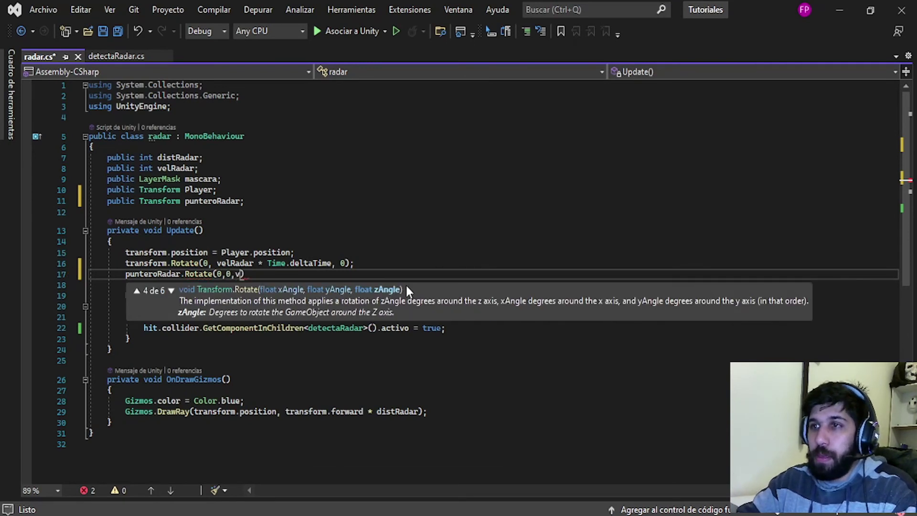
{"action": "type", "text": "lRadar * time.delta"}
{"action": "key", "text": "Tab"}
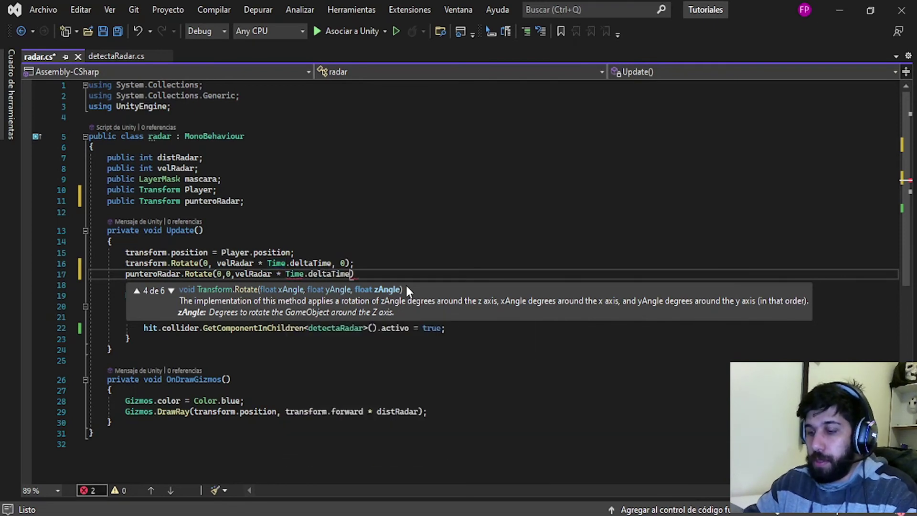
{"action": "type", "text": ");"}
{"action": "left_click", "coordinate": [267, 306]}
{"action": "key", "text": "Up"}
{"action": "key", "text": "Up"}
{"action": "key", "text": "Up"}
{"action": "left_click", "coordinate": [104, 32]}
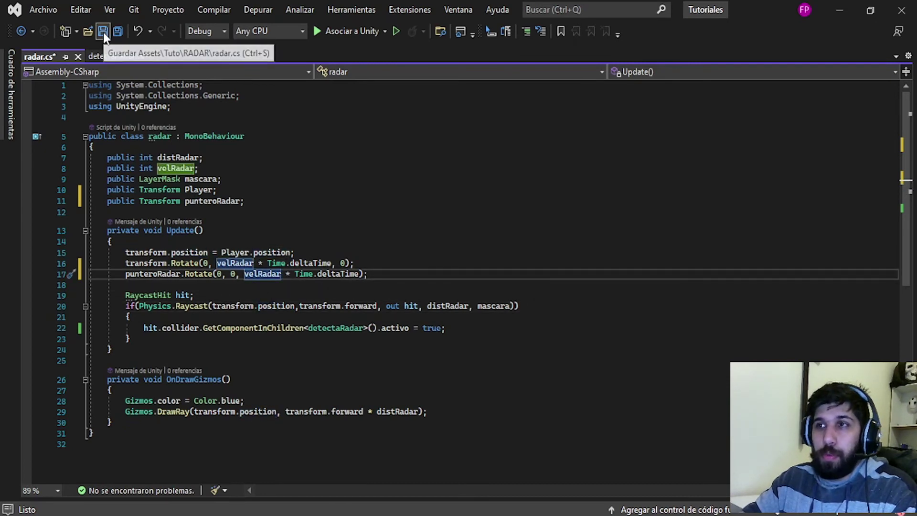
Step: Assign RefPlayer to the Radar's Puntero Radar field
{"action": "key", "text": "alt+Tab"}
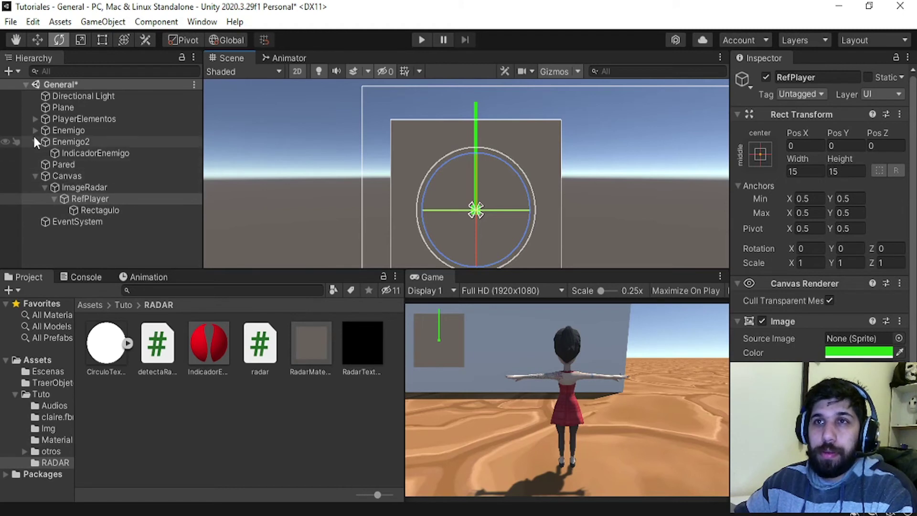
{"action": "left_click", "coordinate": [35, 119]}
{"action": "left_click", "coordinate": [74, 153]}
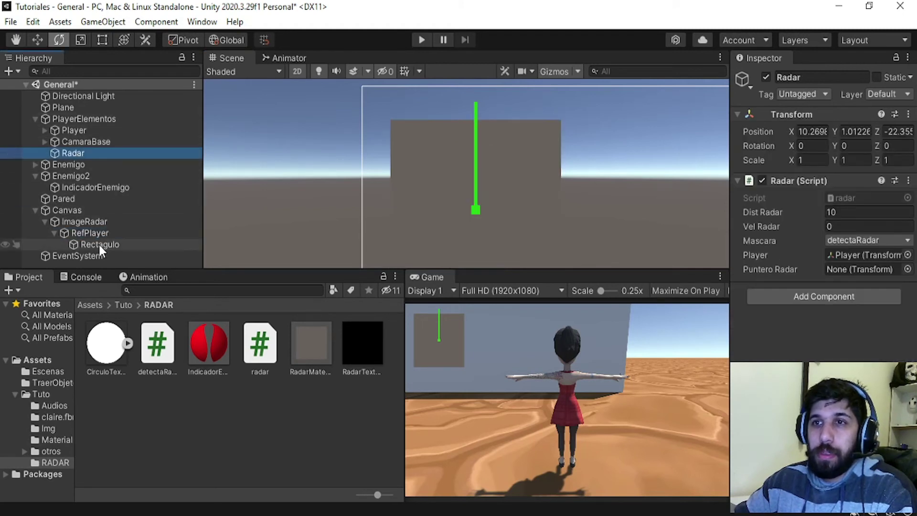
{"action": "left_click_drag", "start_coordinate": [78, 235], "coordinate": [799, 275]}
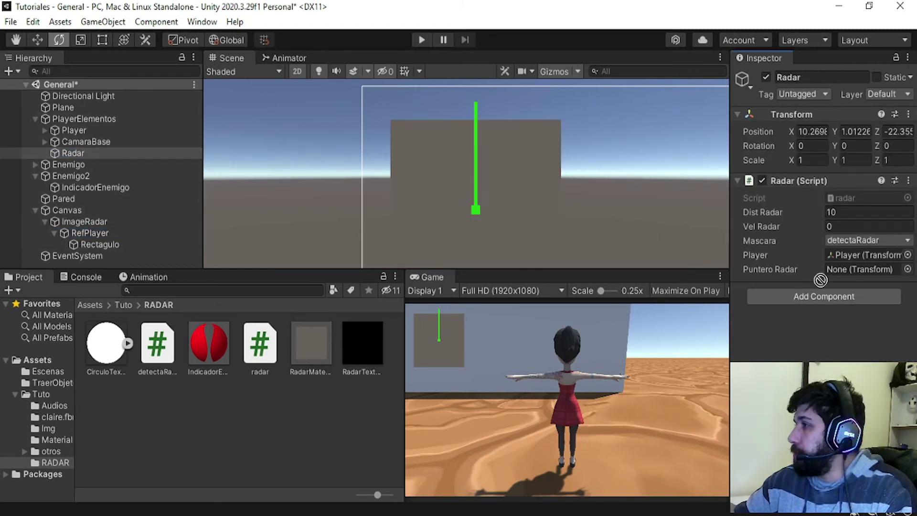
{"action": "left_click_drag", "start_coordinate": [868, 272], "coordinate": [865, 270]}
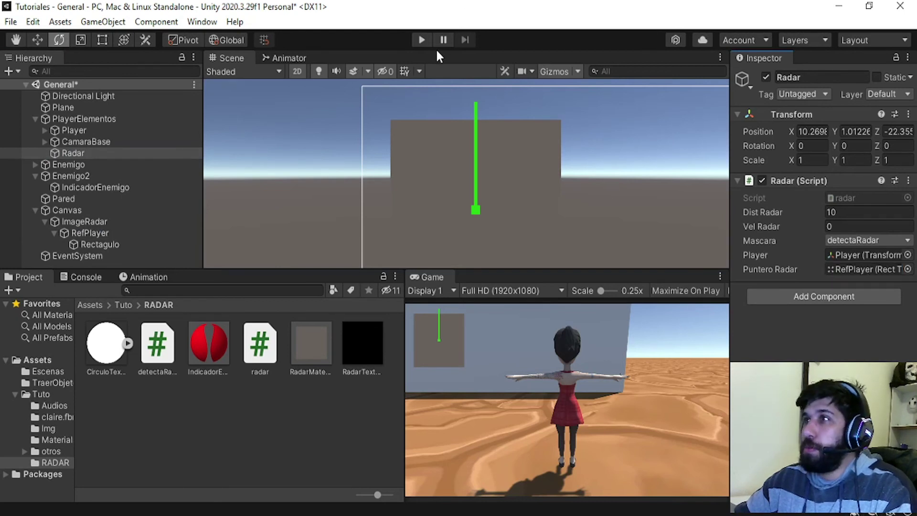
Step: Test the sweep in Play mode with Vel Radar at 50, then stop the game
{"action": "left_click", "coordinate": [423, 40]}
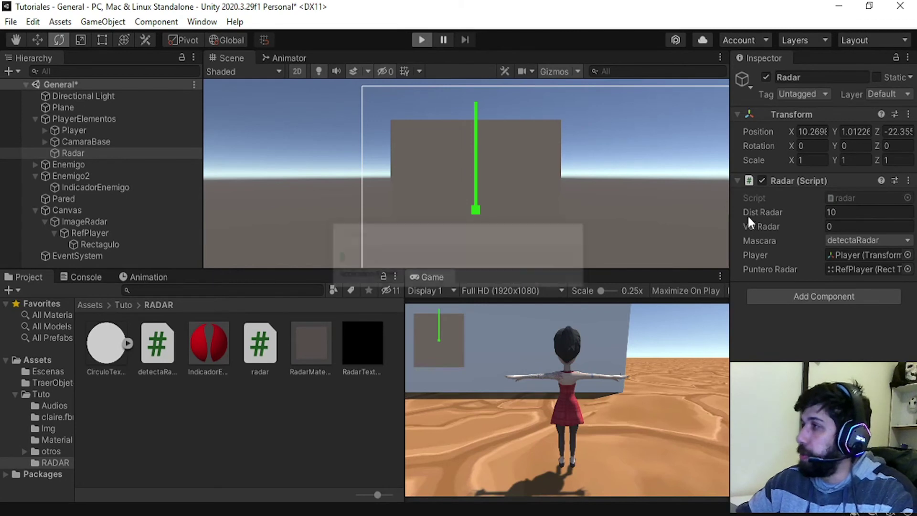
{"action": "left_click", "coordinate": [823, 225]}
{"action": "type", "text": "50"}
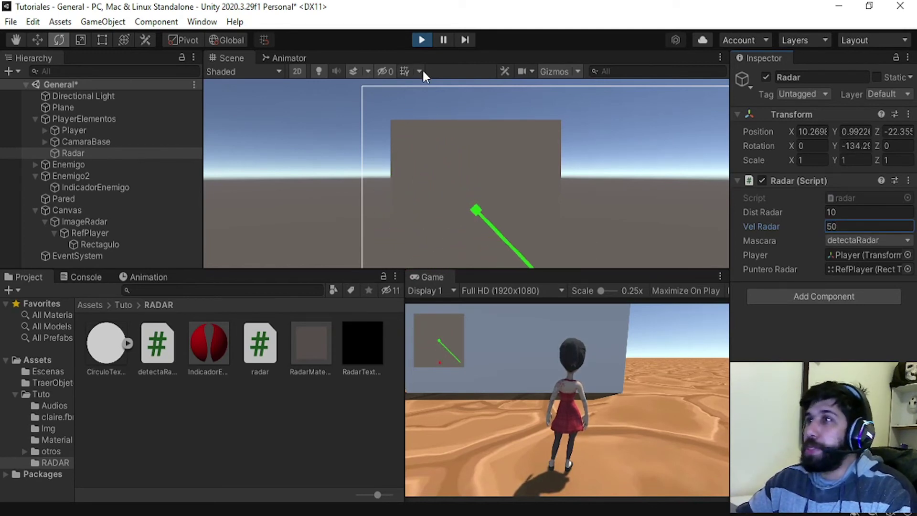
{"action": "left_click", "coordinate": [421, 40]}
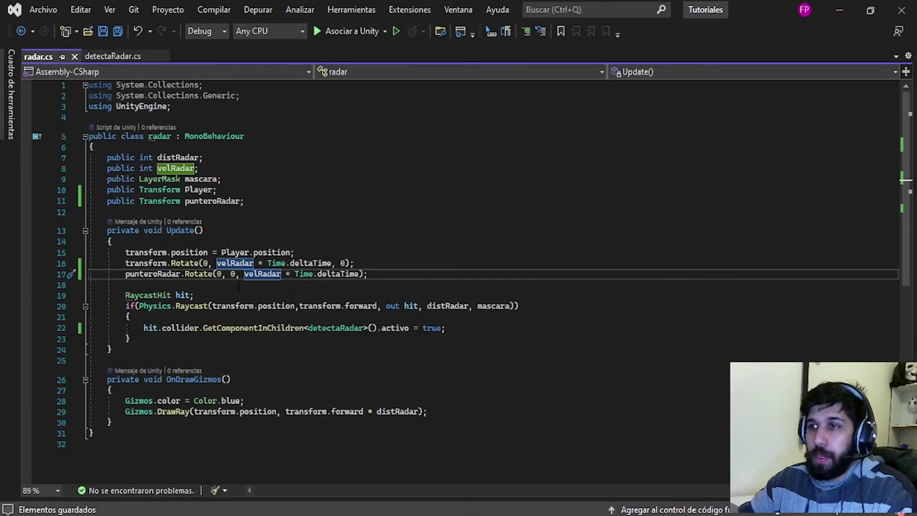
Step: Negate the pointer rotation to -velRadar in radar.cs and return to Unity
{"action": "left_click", "coordinate": [244, 274]}
{"action": "type", "text": "-"}
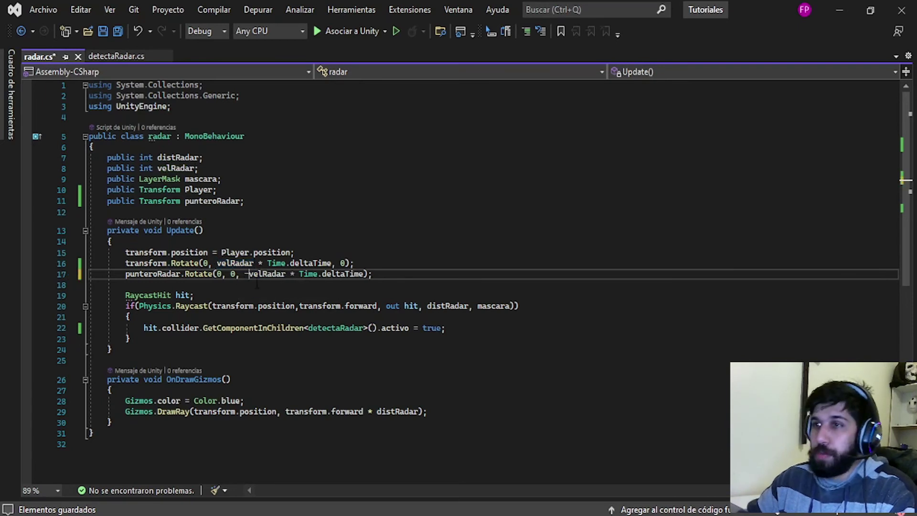
{"action": "left_click", "coordinate": [239, 263]}
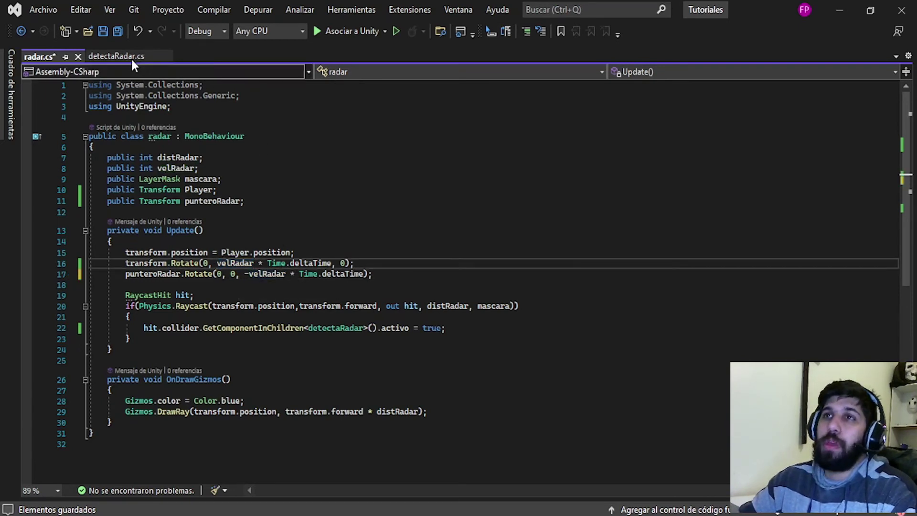
{"action": "left_click", "coordinate": [458, 512]}
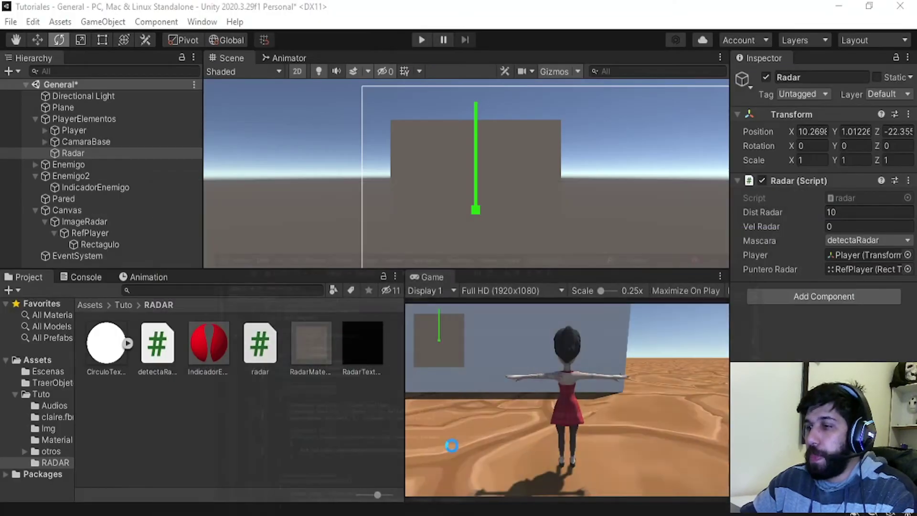
Step: Set the Radar's Vel Radar to 50 in edit mode, then run the game to watch the sweep
{"action": "left_click", "coordinate": [410, 183]}
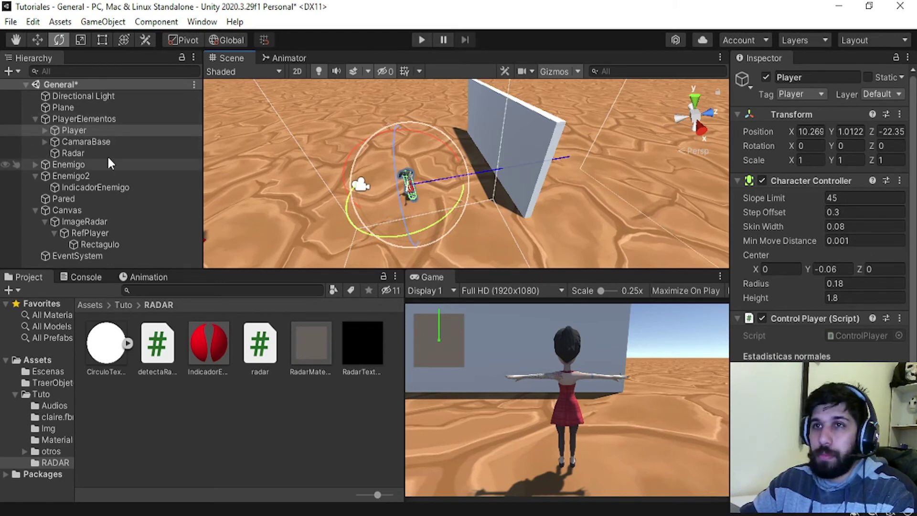
{"action": "left_click", "coordinate": [72, 153]}
{"action": "left_click", "coordinate": [855, 226]}
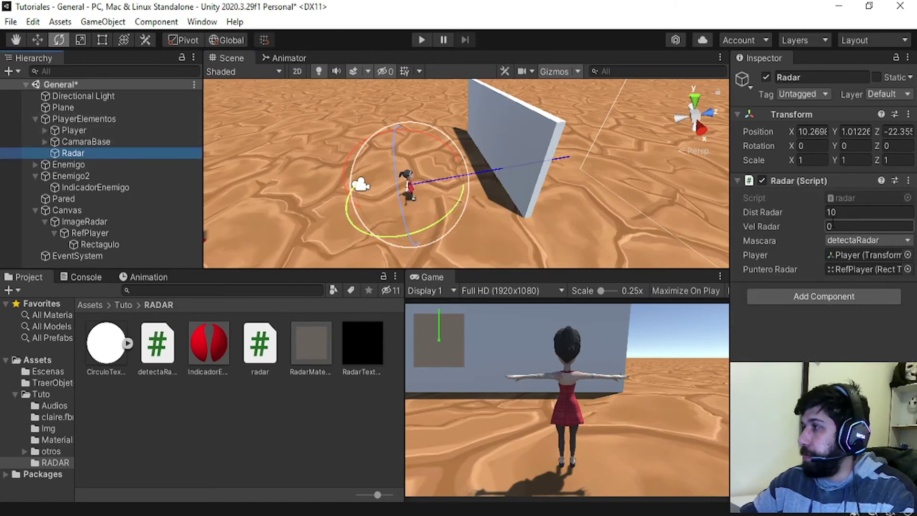
{"action": "type", "text": "50"}
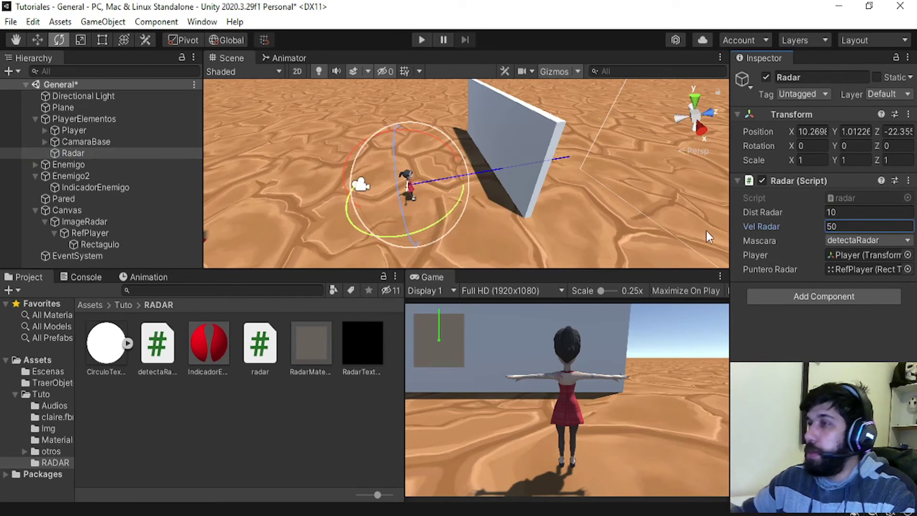
{"action": "left_click_drag", "start_coordinate": [372, 174], "coordinate": [433, 156], "text": "alt"}
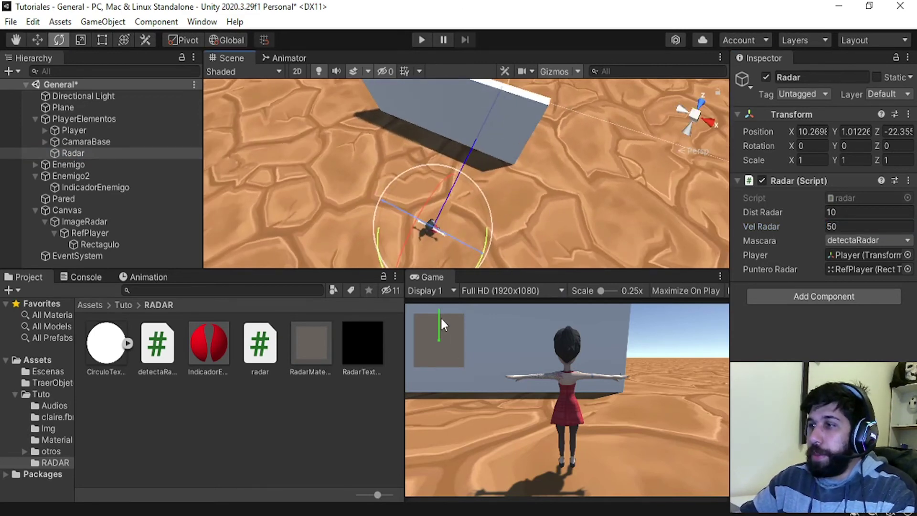
{"action": "left_click", "coordinate": [422, 40]}
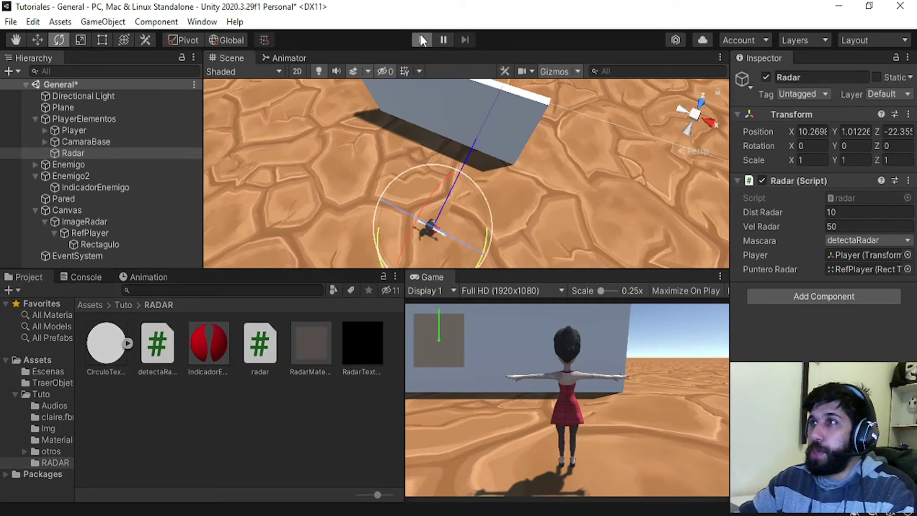
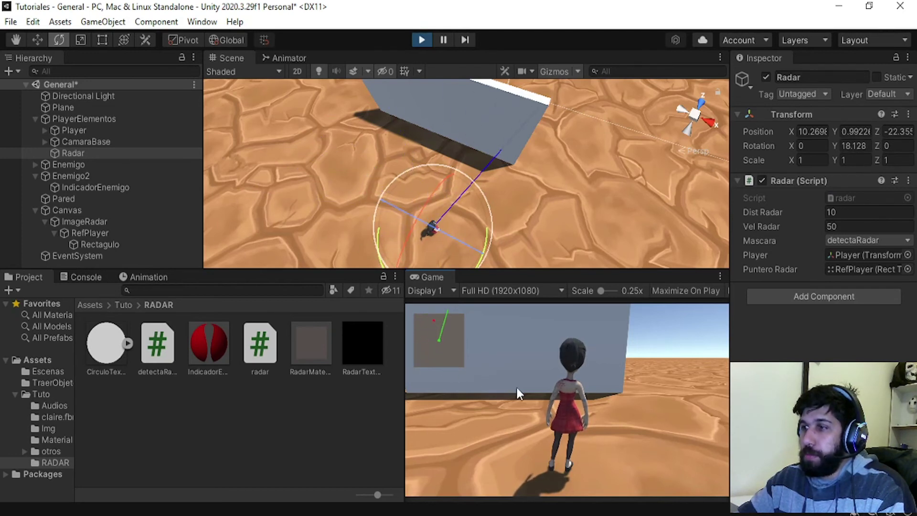
Step: Drag the red Enemigo cube to X 4.18, Z -10.88 near the player
{"action": "key", "text": "w"}
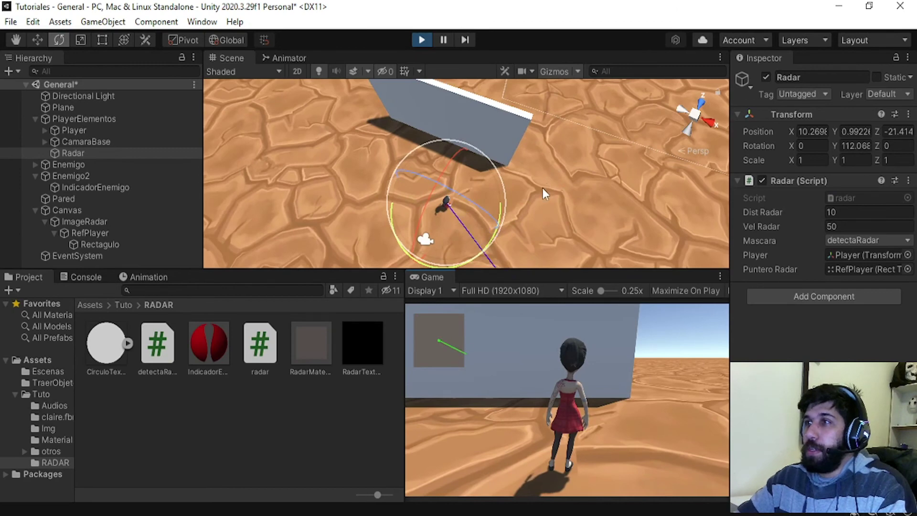
{"action": "left_click_drag", "start_coordinate": [543, 188], "coordinate": [476, 118], "text": "alt"}
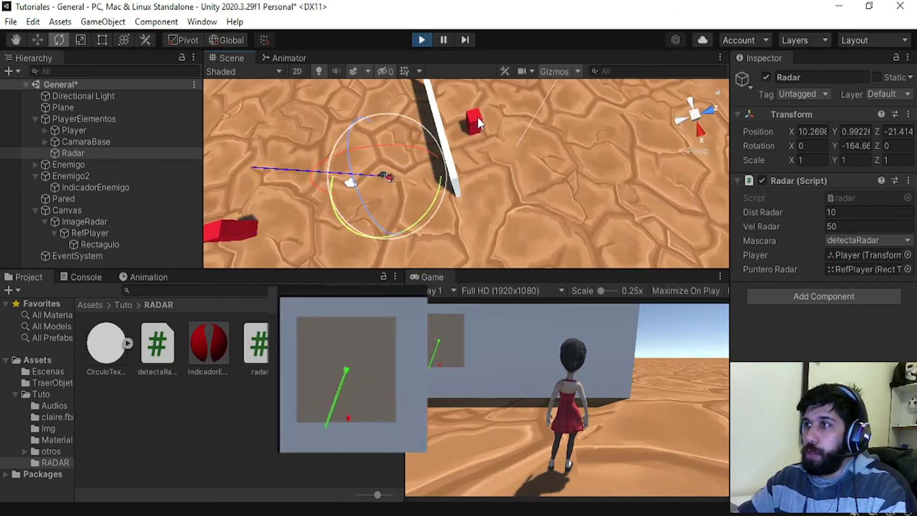
{"action": "left_click", "coordinate": [477, 117]}
{"action": "key", "text": "w"}
{"action": "left_click_drag", "start_coordinate": [471, 137], "coordinate": [477, 219]}
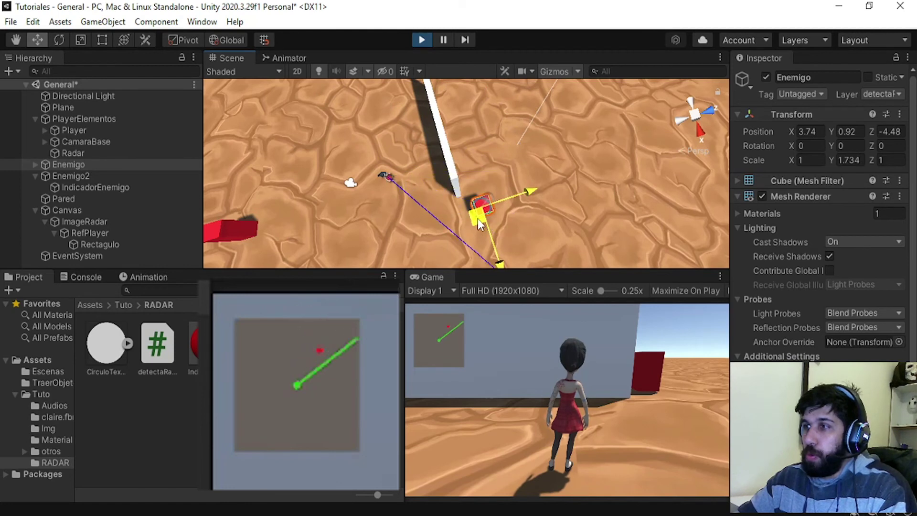
{"action": "left_click_drag", "start_coordinate": [484, 235], "coordinate": [385, 260]}
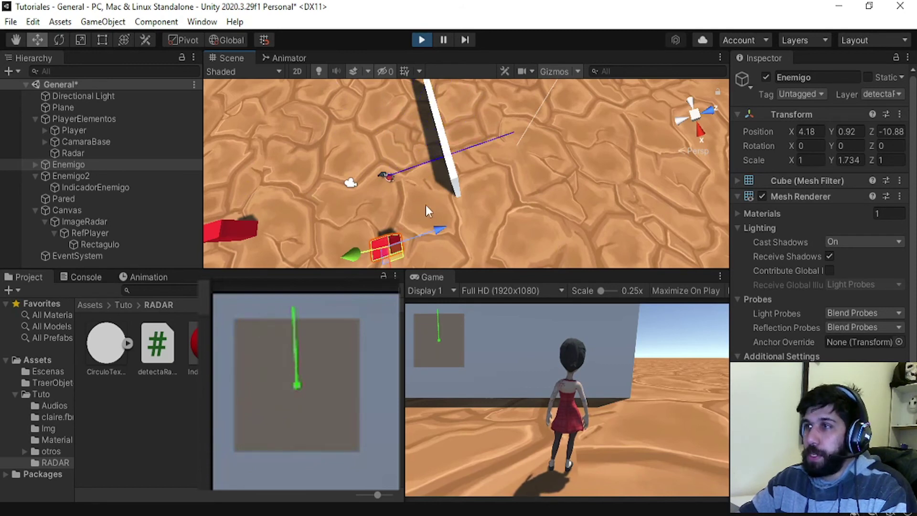
Step: Close the floating radar preview and orbit the Scene view around the wall and red cube
{"action": "left_click", "coordinate": [436, 231]}
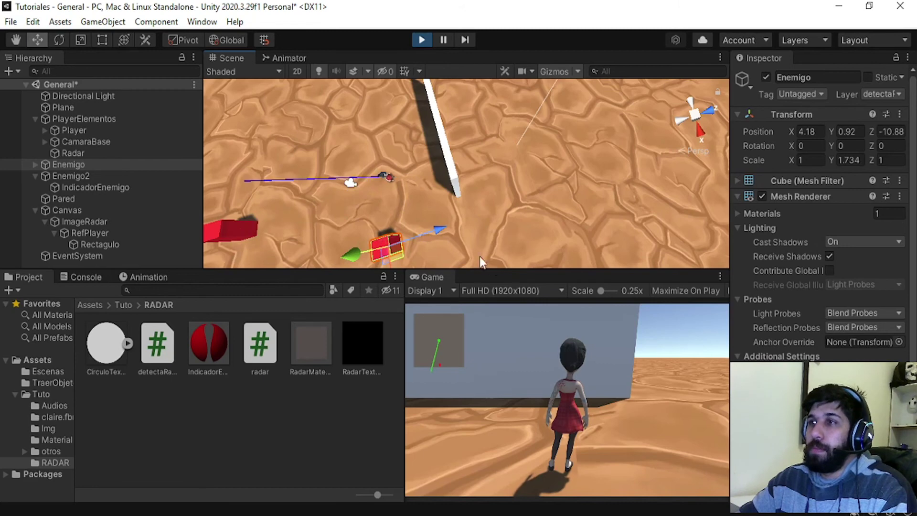
{"action": "mouse_move", "coordinate": [492, 263]}
{"action": "left_mouse_down", "text": "alt"}
{"action": "mouse_move", "coordinate": [510, 183]}
{"action": "mouse_move", "coordinate": [557, 207]}
{"action": "left_mouse_up", "text": "alt"}
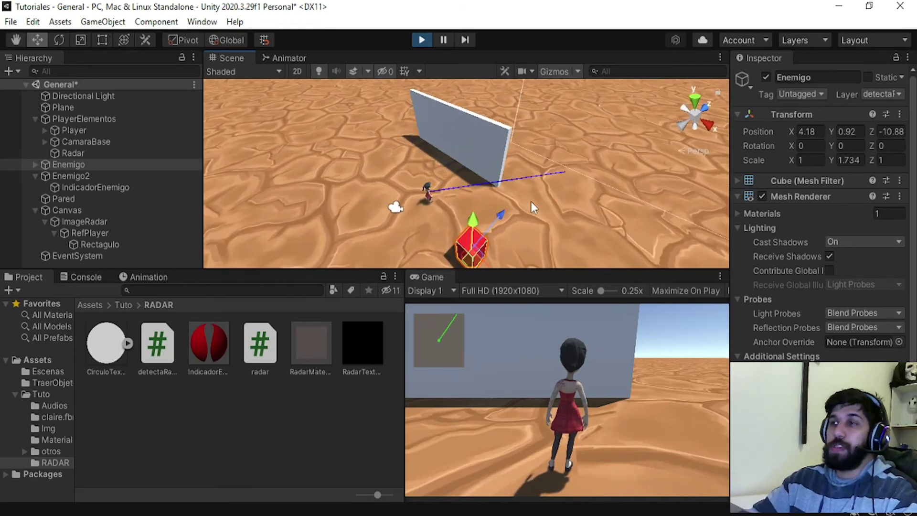
{"action": "left_click_drag", "start_coordinate": [386, 200], "coordinate": [544, 304], "text": "alt"}
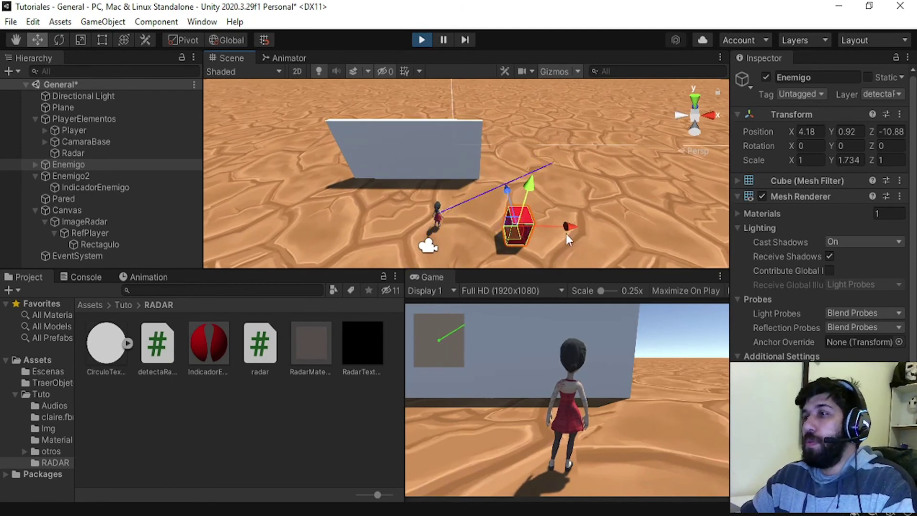
{"action": "left_click_drag", "start_coordinate": [567, 233], "coordinate": [549, 344], "text": "alt"}
{"action": "left_click", "coordinate": [565, 362]}
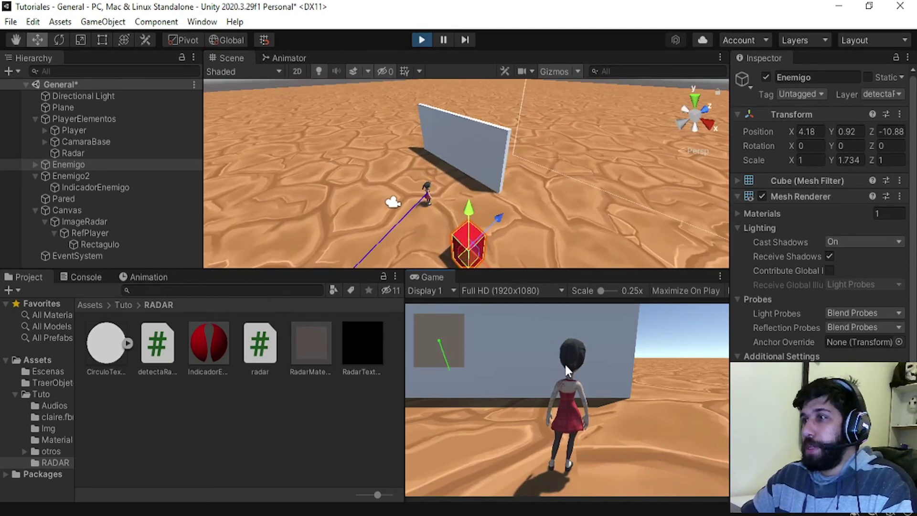
Step: Walk the player around the Enemigo cube with WASD while the radar sweep line rotates
{"action": "key", "text": "s"}
{"action": "key", "text": "a"}
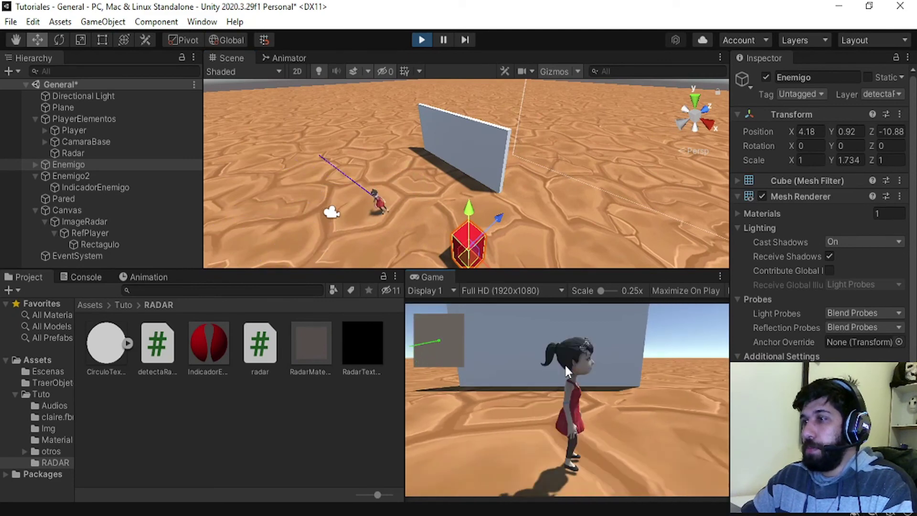
{"action": "key", "text": "d"}
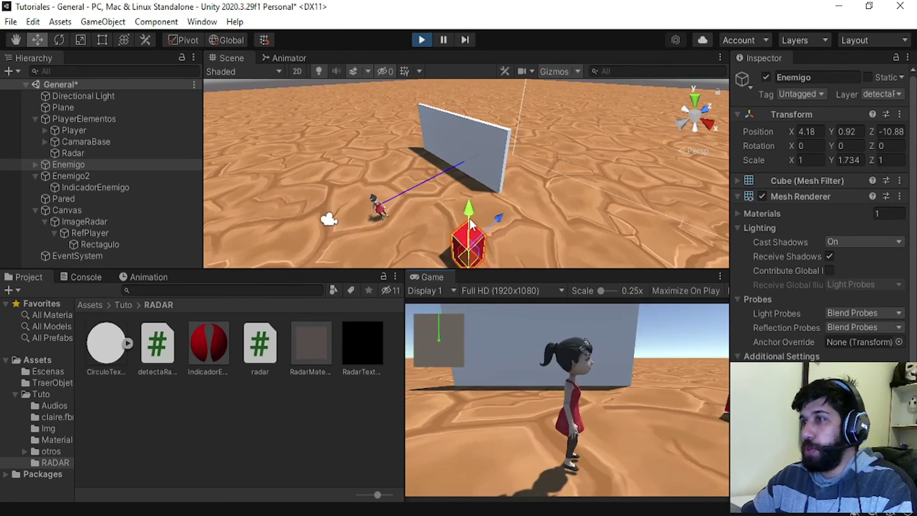
{"action": "key", "text": "s"}
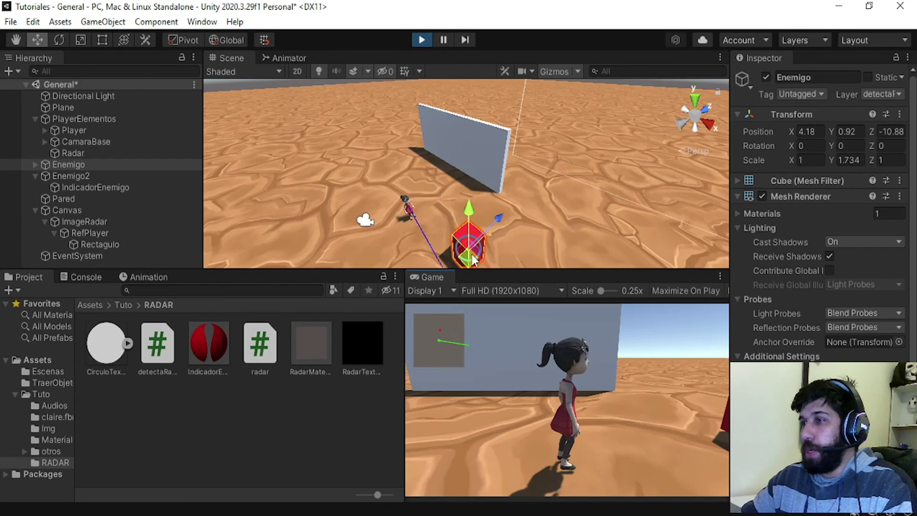
{"action": "key", "text": "a"}
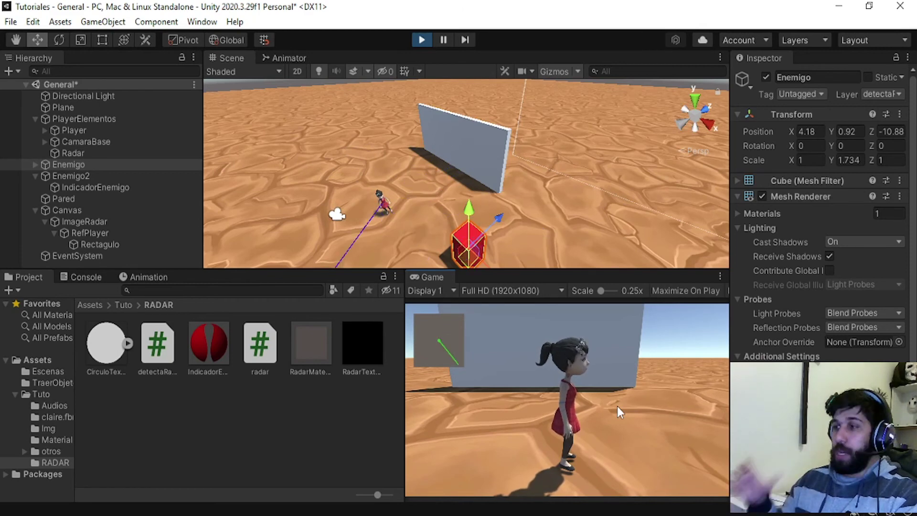
{"action": "key", "text": "s"}
{"action": "key", "text": "a"}
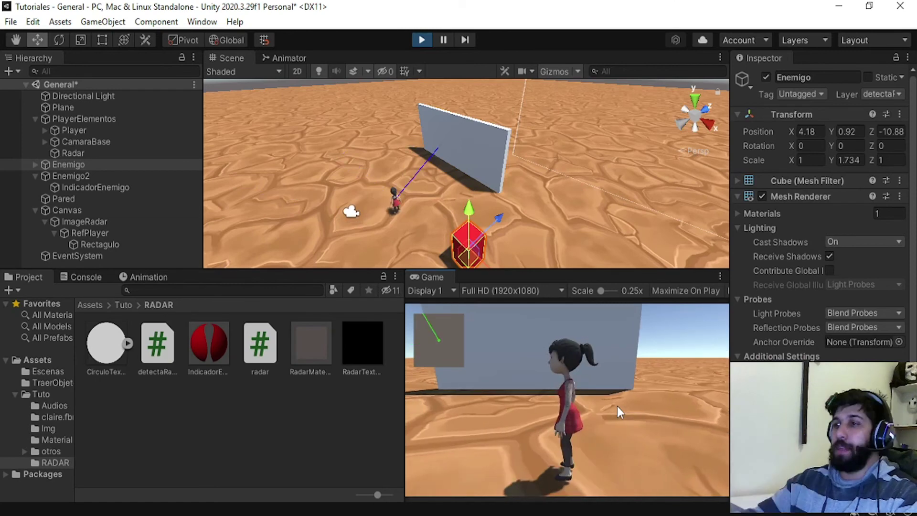
{"action": "key", "text": "w"}
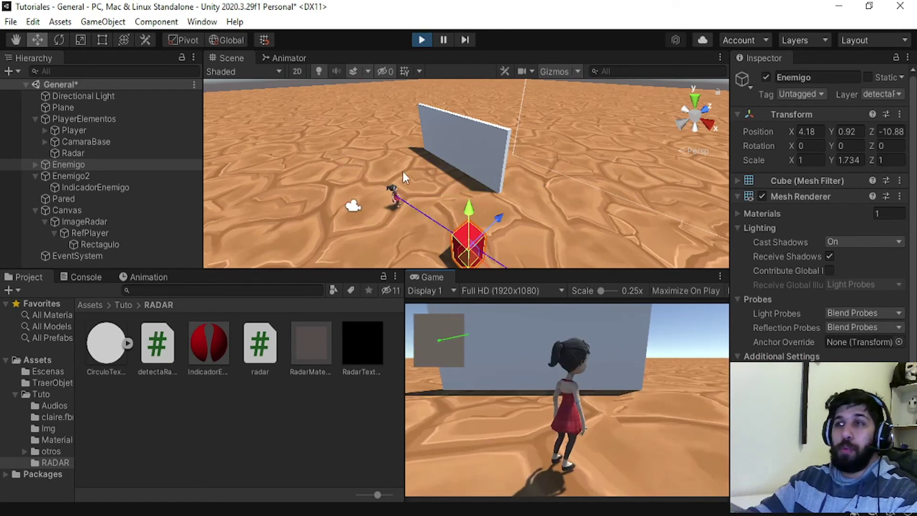
{"action": "left_click", "coordinate": [34, 177]}
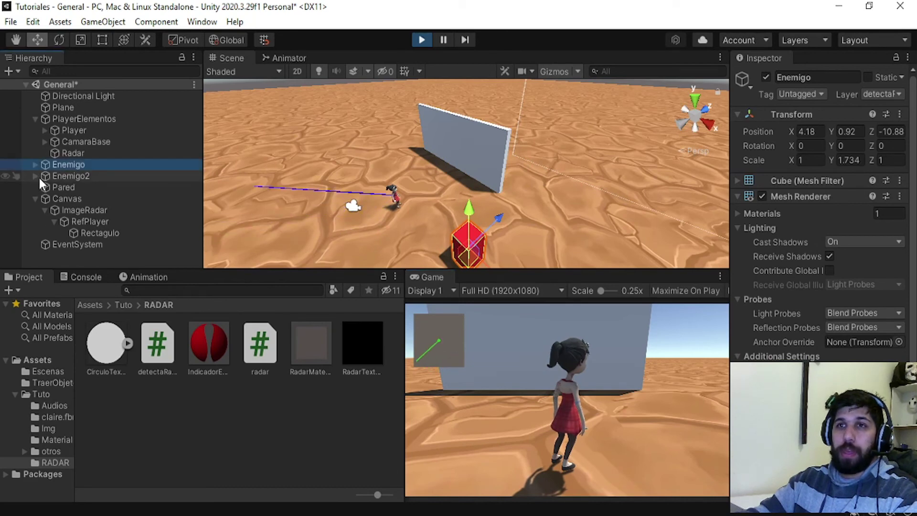
Step: Stop the game and move CameraRadar out of Player under PlayerElementos, above Radar
{"action": "left_click", "coordinate": [45, 141]}
{"action": "left_click", "coordinate": [423, 41]}
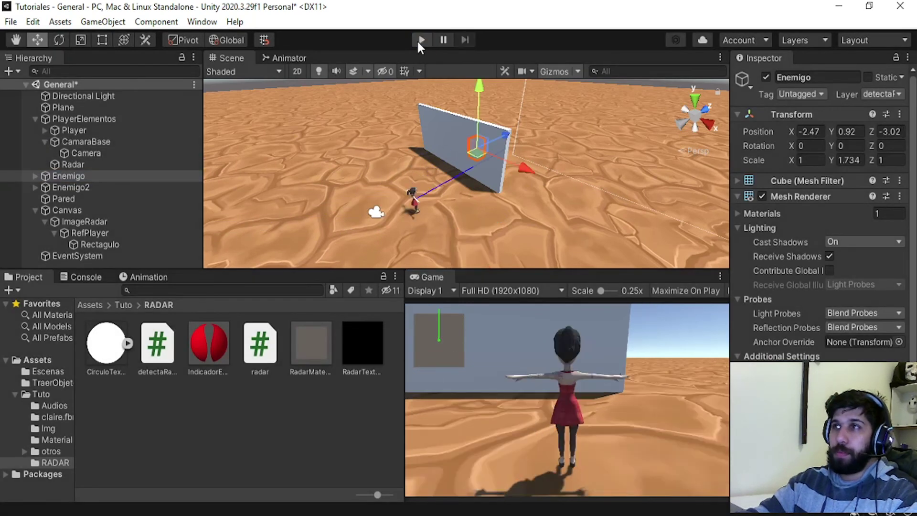
{"action": "left_click", "coordinate": [45, 142]}
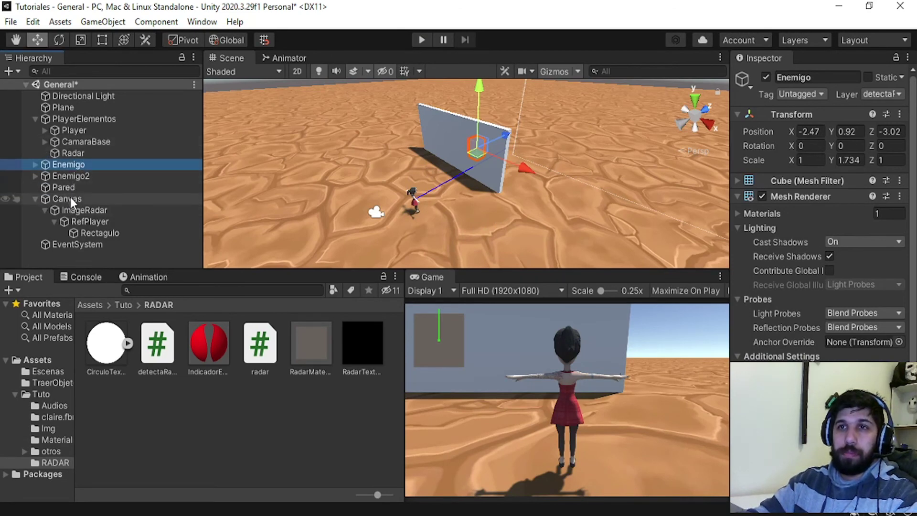
{"action": "left_click", "coordinate": [44, 130]}
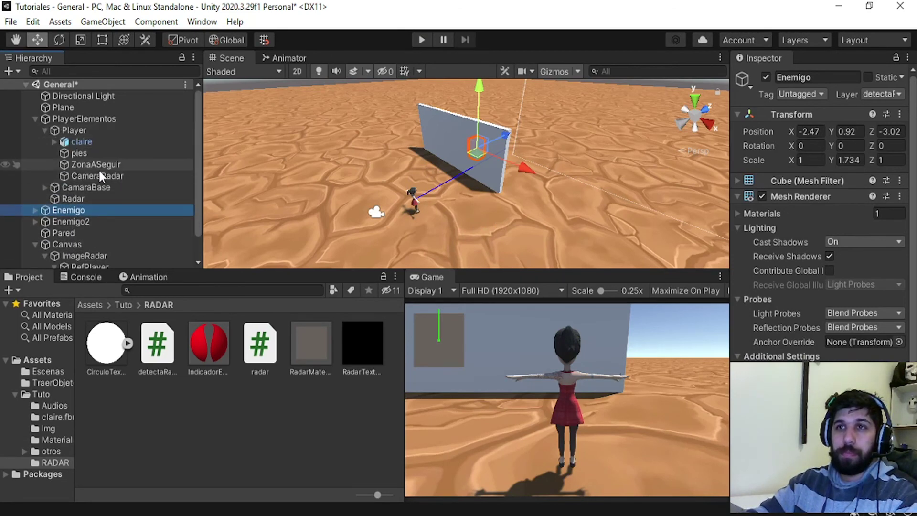
{"action": "left_click_drag", "start_coordinate": [99, 177], "coordinate": [86, 191]}
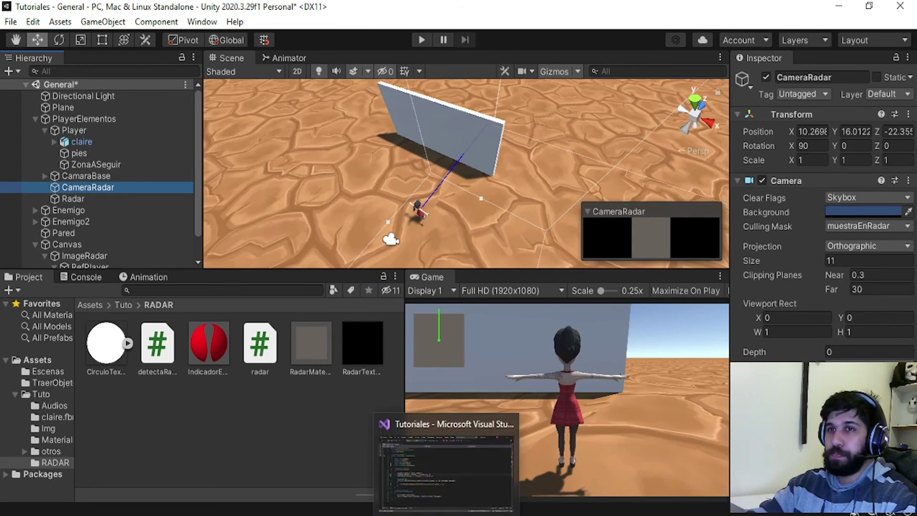
{"action": "left_click", "coordinate": [454, 459]}
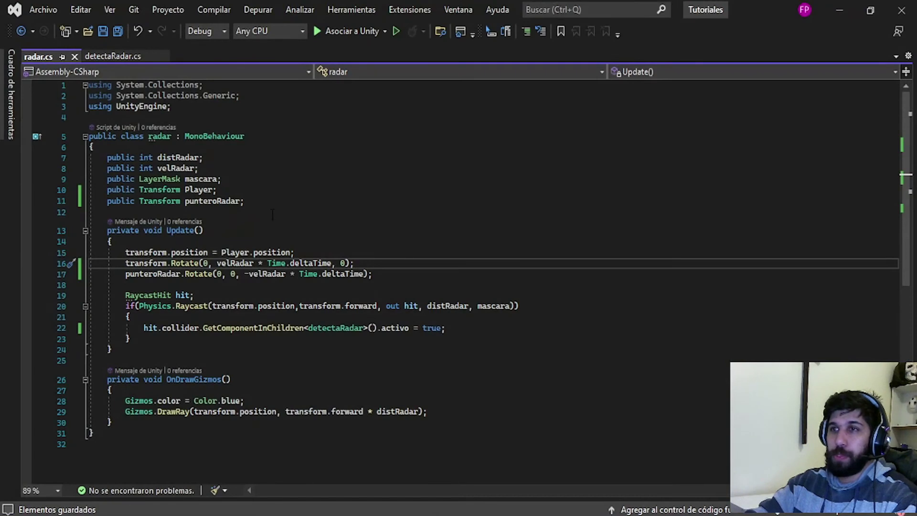
Step: Add a 'public Transform camara;' field below punteroRadar in radar.cs
{"action": "left_click", "coordinate": [270, 201]}
{"action": "key", "text": "Return"}
{"action": "type", "text": "p"}
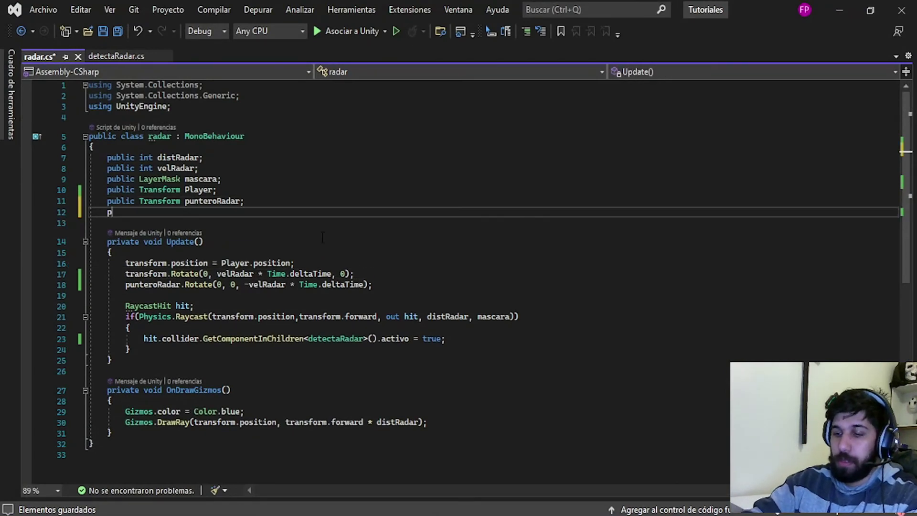
{"action": "type", "text": "ublic"}
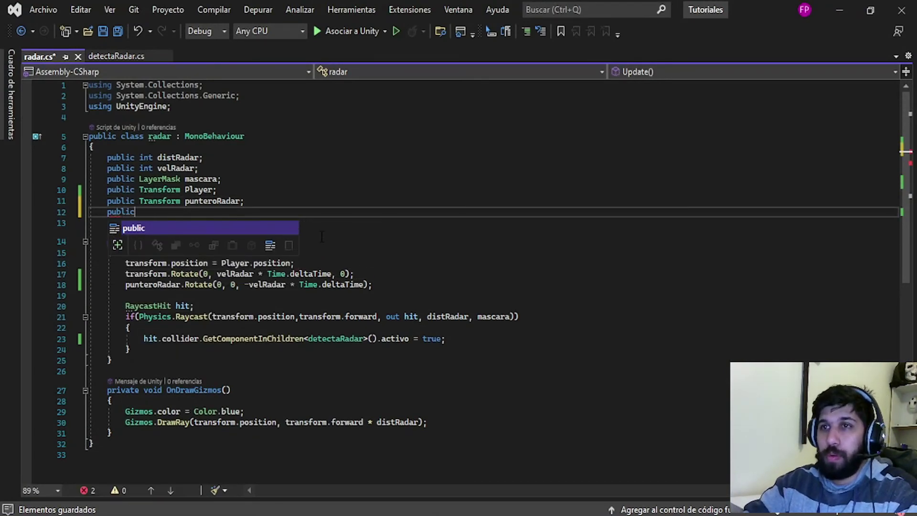
{"action": "type", "text": " Transform camara"}
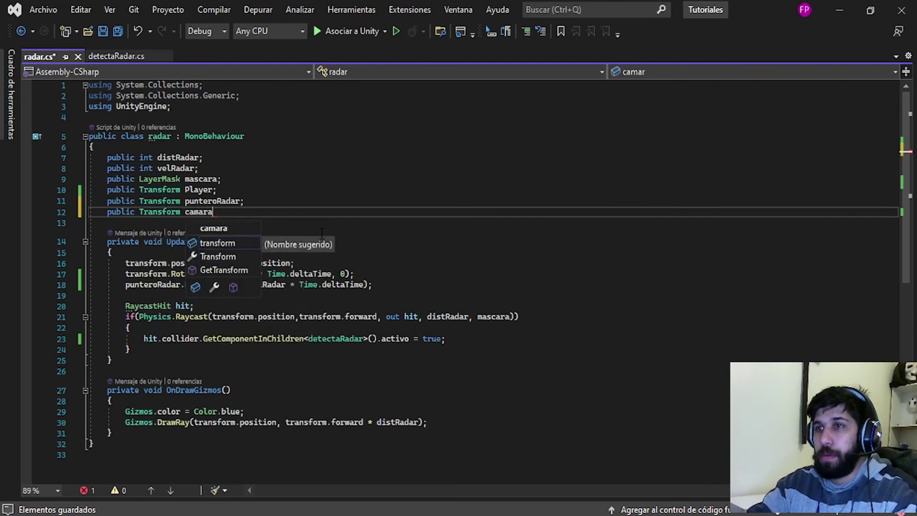
{"action": "type", "text": ";"}
Step: Add 'camara.position = Player.position;' inside Update and save radar.cs
{"action": "left_click", "coordinate": [402, 285]}
{"action": "key", "text": "Return"}
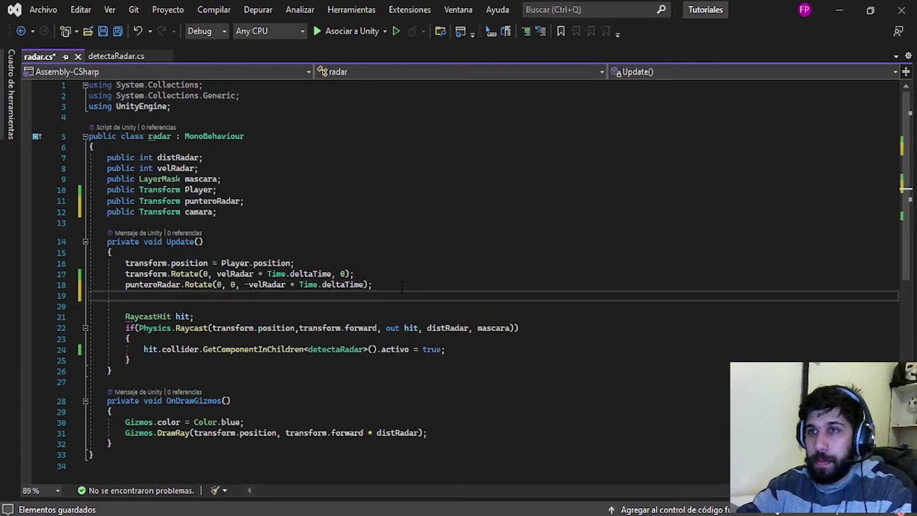
{"action": "type", "text": "cam"}
{"action": "key", "text": "Tab"}
{"action": "type", "text": "."}
{"action": "key", "text": "Page_Down"}
{"action": "key", "text": "Page_Down"}
{"action": "key", "text": "Page_Down"}
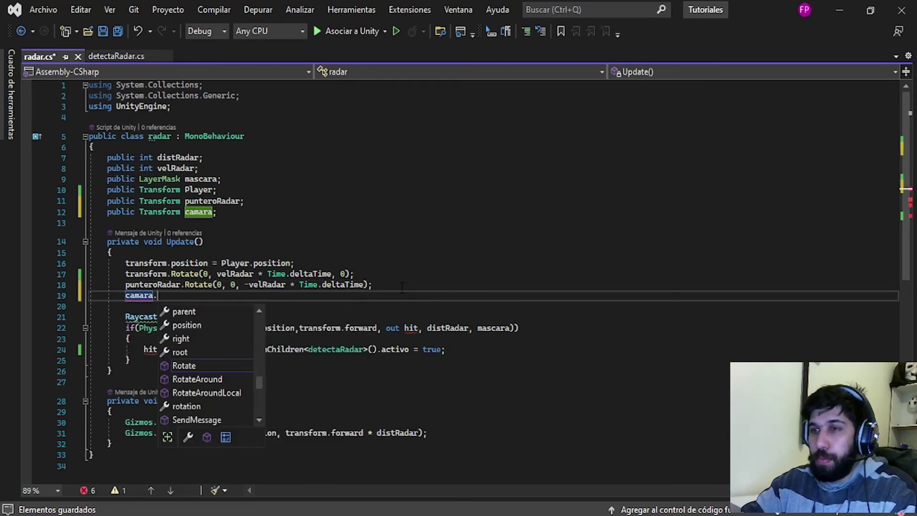
{"action": "type", "text": "posi"}
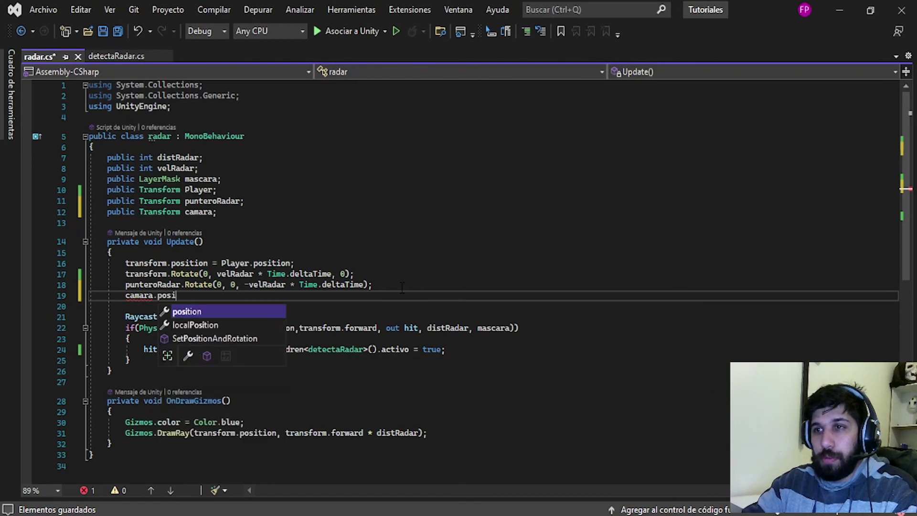
{"action": "key", "text": "Tab"}
{"action": "type", "text": "= "}
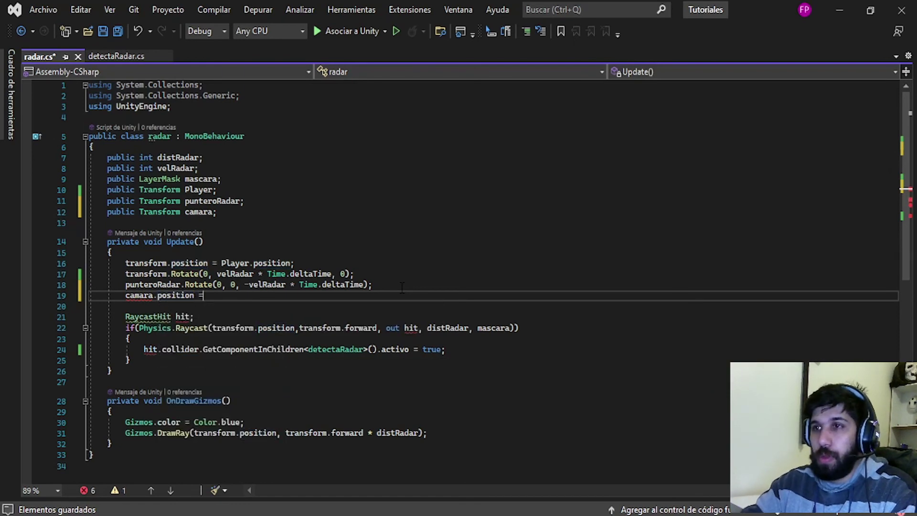
{"action": "type", "text": "Pl"}
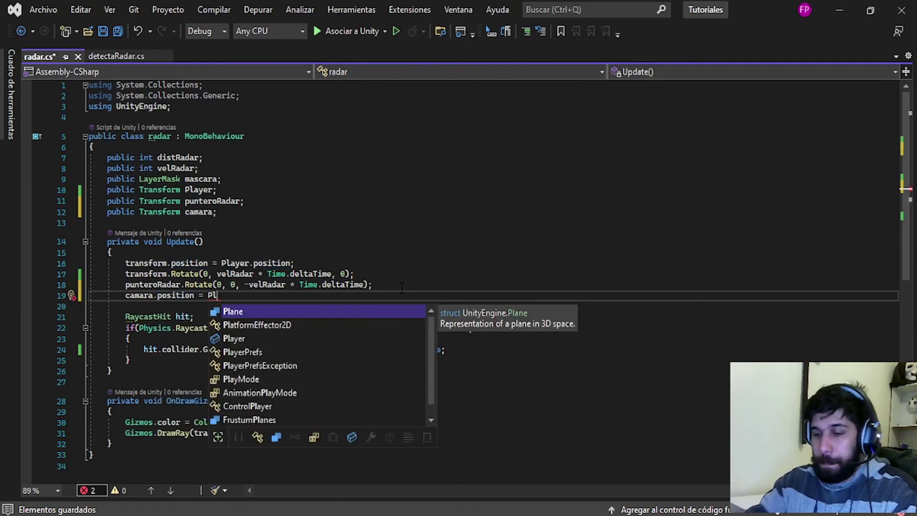
{"action": "type", "text": "ay"}
{"action": "key", "text": "Tab"}
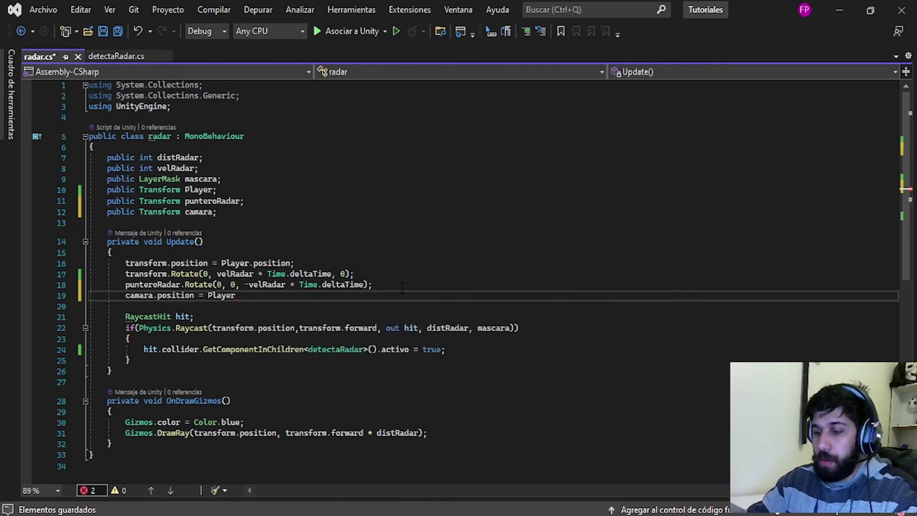
{"action": "type", "text": ".posi"}
{"action": "key", "text": "Tab"}
{"action": "type", "text": ";"}
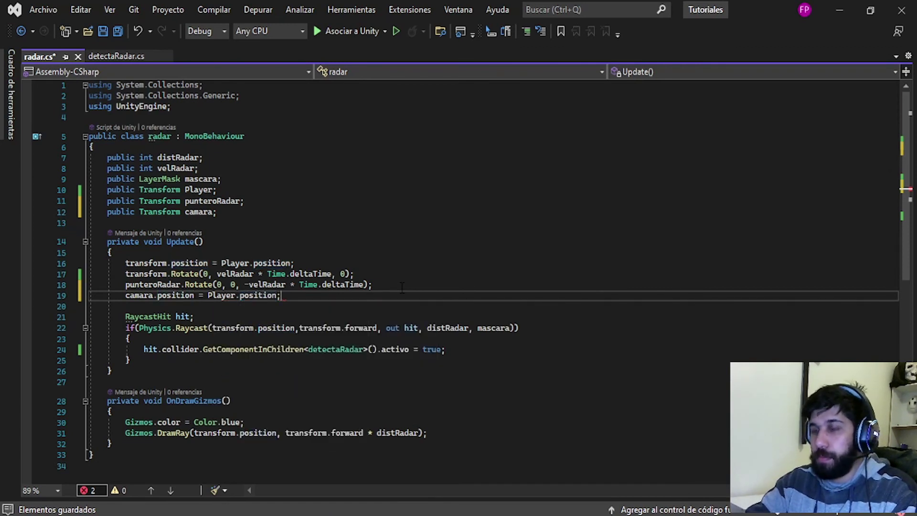
{"action": "left_click", "coordinate": [102, 32]}
Step: Assign CameraRadar to the Radar script's Camara field in Unity and start the game
{"action": "key", "text": "alt+Tab"}
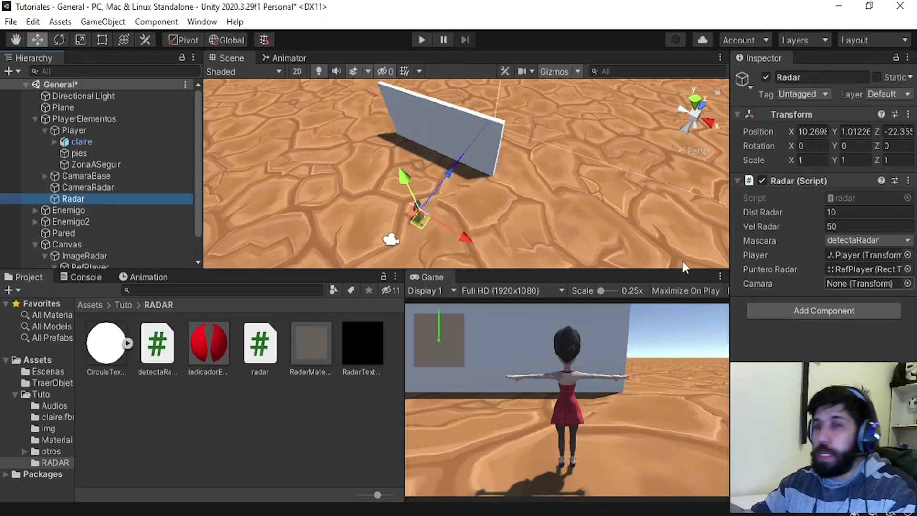
{"action": "mouse_move", "coordinate": [96, 188]}
{"action": "left_mouse_down"}
{"action": "mouse_move", "coordinate": [396, 216]}
{"action": "mouse_move", "coordinate": [868, 284]}
{"action": "left_mouse_up"}
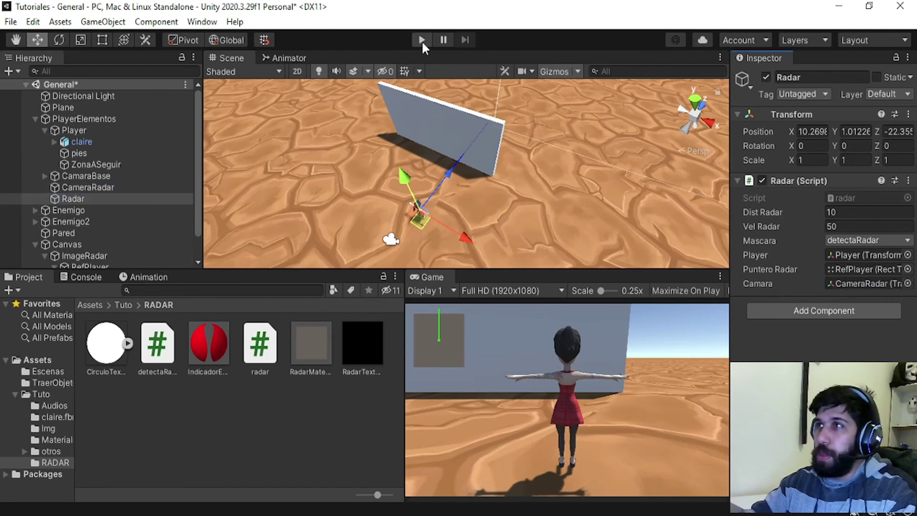
{"action": "left_click", "coordinate": [421, 40]}
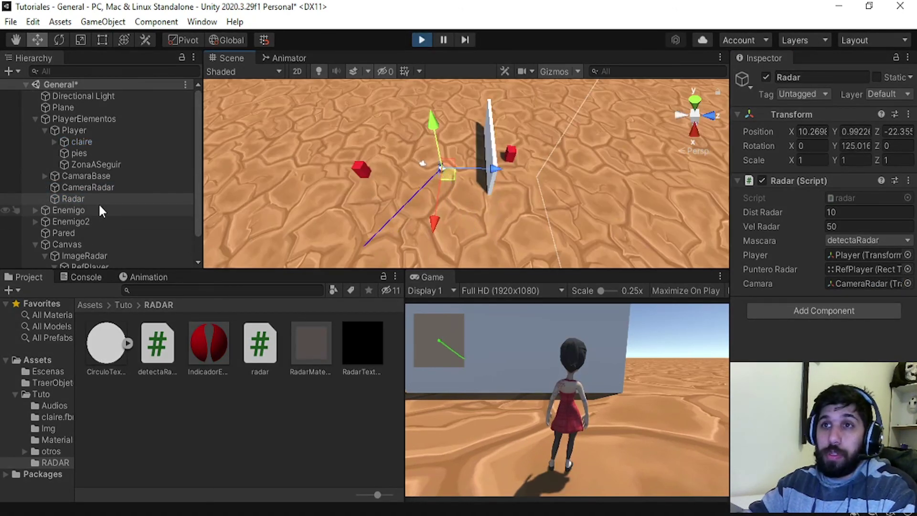
Step: Select CameraRadar, try raising it higher above the ground, undo, and pause the game
{"action": "left_click", "coordinate": [98, 188]}
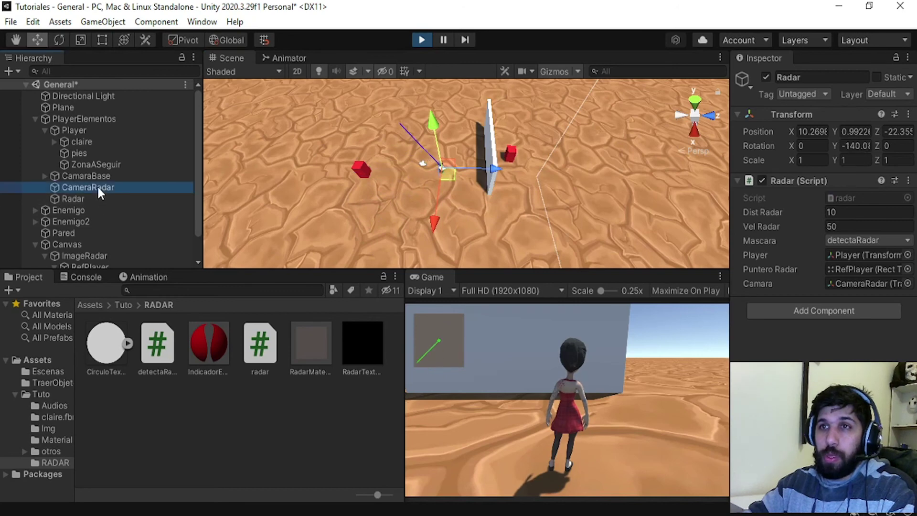
{"action": "left_click_drag", "start_coordinate": [373, 200], "coordinate": [373, 238], "text": "alt"}
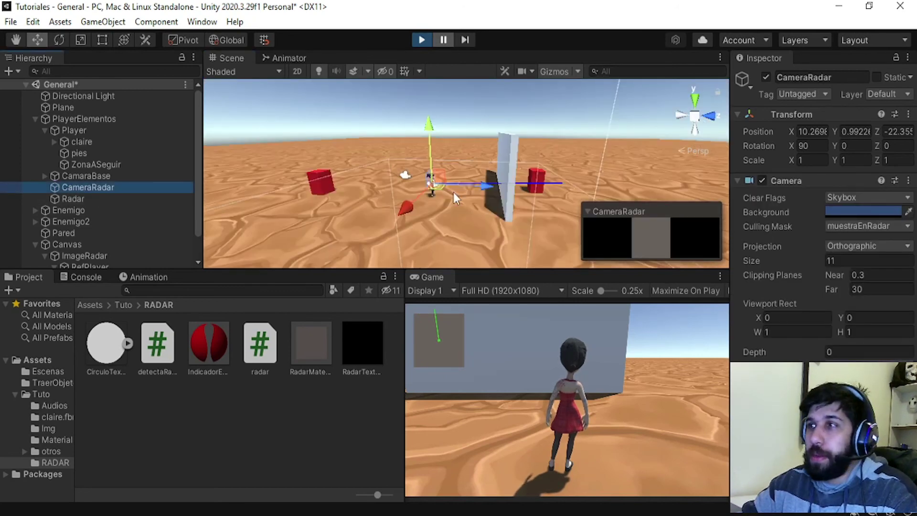
{"action": "mouse_move", "coordinate": [418, 197]}
{"action": "left_mouse_down", "text": "alt"}
{"action": "mouse_move", "coordinate": [453, 166]}
{"action": "mouse_move", "coordinate": [418, 177]}
{"action": "left_mouse_up", "text": "alt"}
{"action": "left_click_drag", "start_coordinate": [420, 128], "coordinate": [424, 67]}
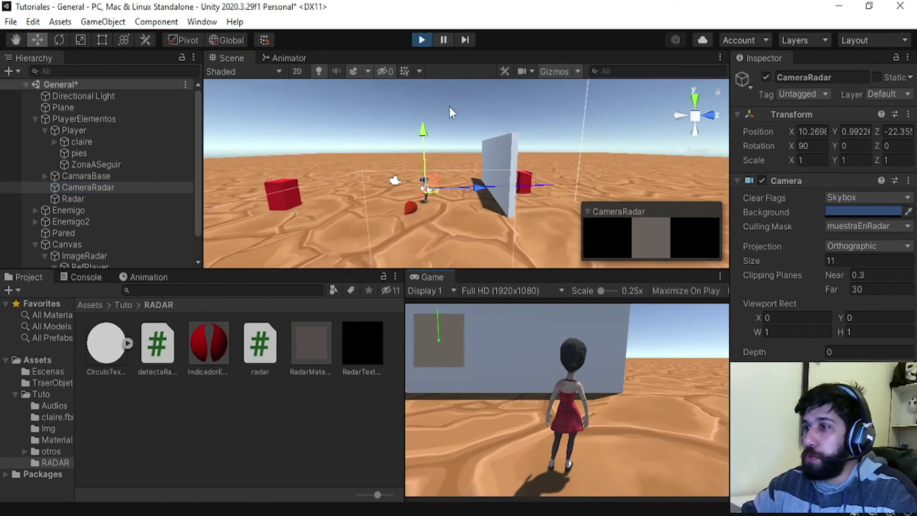
{"action": "scroll", "coordinate": [449, 131], "scroll_direction": "down", "scroll_amount": 4}
{"action": "key", "text": "ctrl+z"}
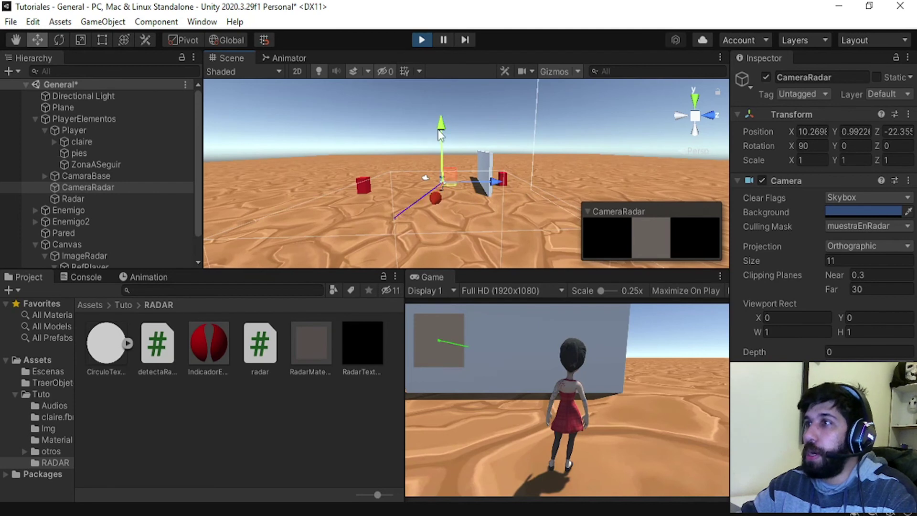
{"action": "left_click", "coordinate": [444, 39]}
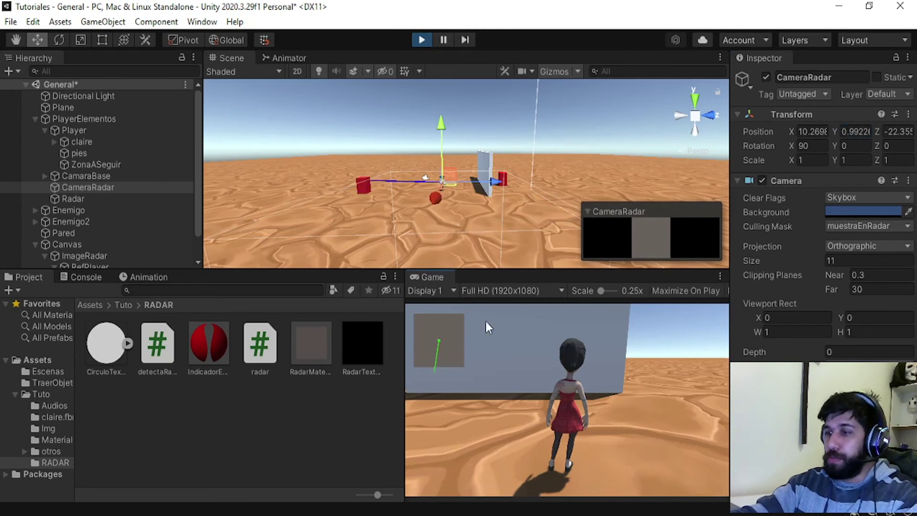
{"action": "key", "text": "alt+Tab"}
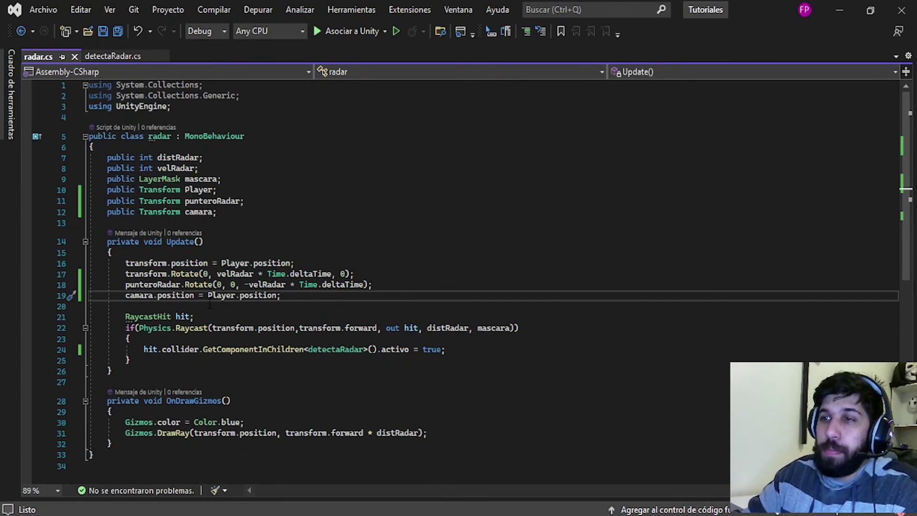
Step: Replace line 19's Player.position with a new Vector3 whose first argument is Player.position
{"action": "left_click_drag", "start_coordinate": [208, 295], "coordinate": [276, 296]}
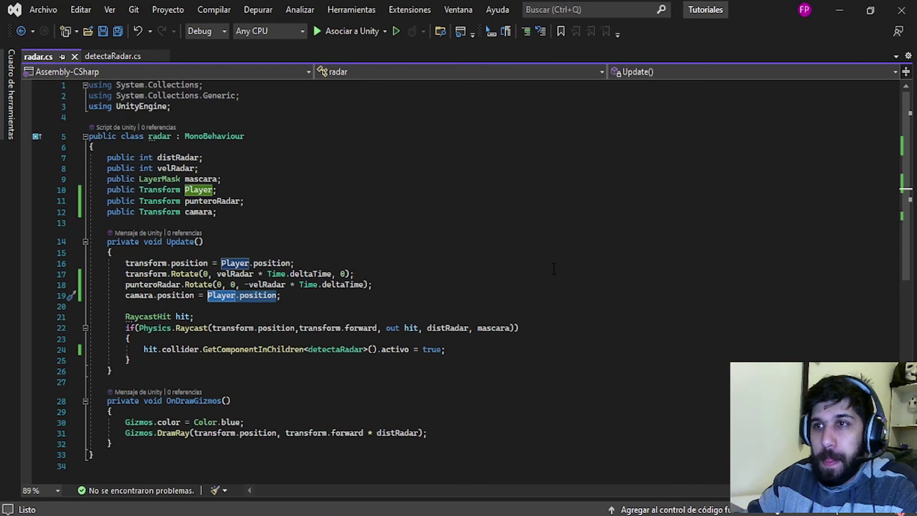
{"action": "type", "text": "new"}
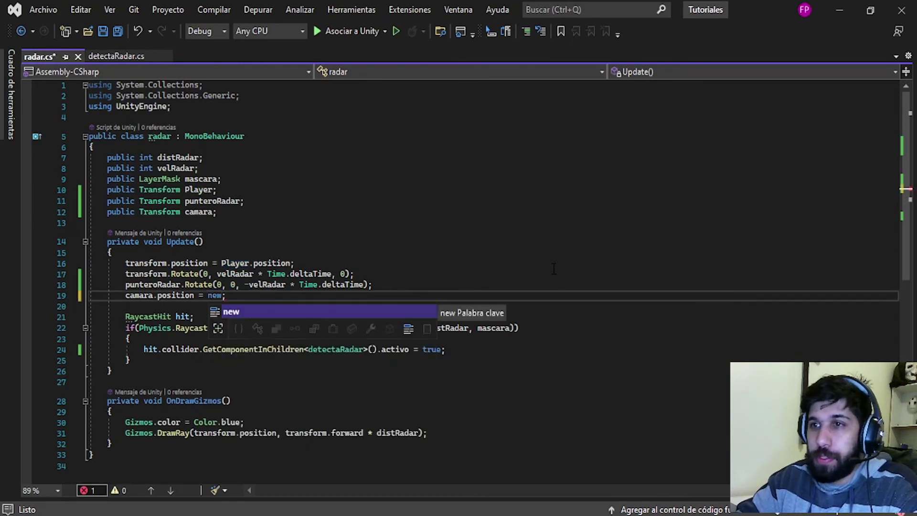
{"action": "type", "text": " Vector3"}
{"action": "key", "text": "Return"}
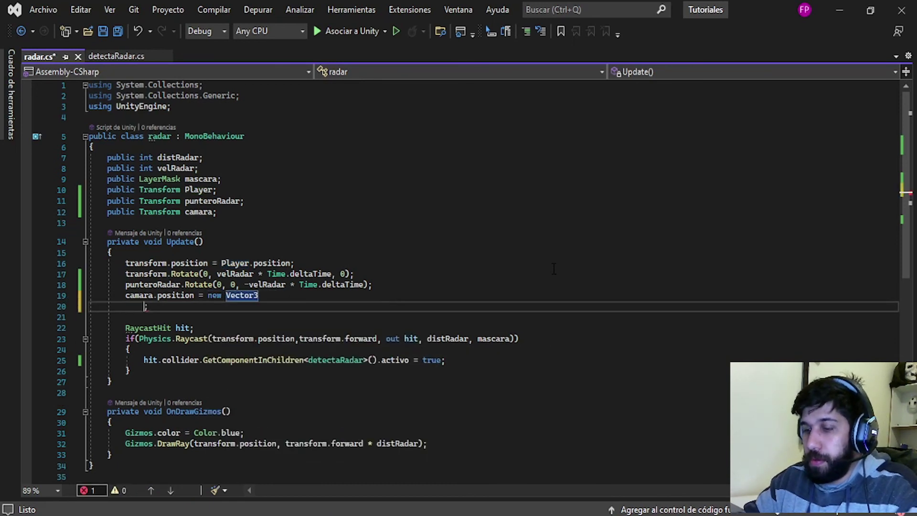
{"action": "type", "text": "("}
{"action": "key", "text": "BackSpace"}
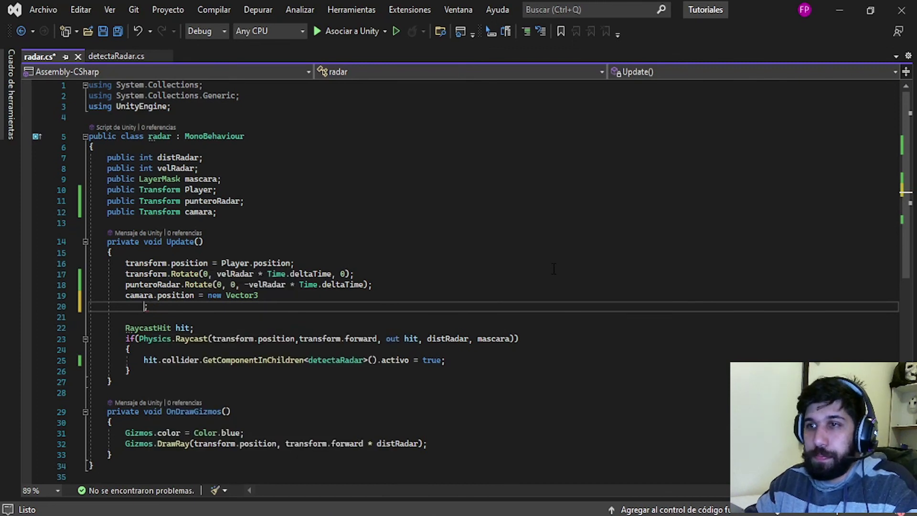
{"action": "key", "text": "BackSpace"}
{"action": "key", "text": "BackSpace"}
{"action": "type", "text": "("}
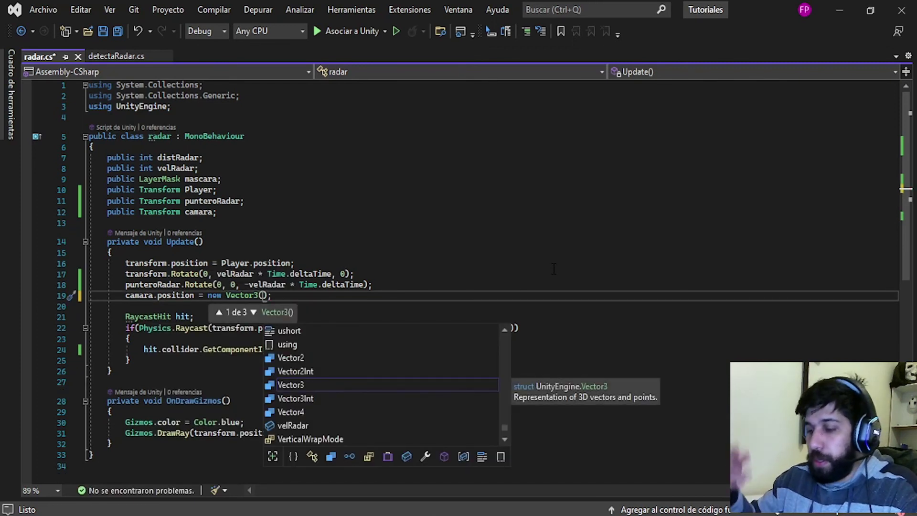
{"action": "type", "text": "player"}
{"action": "key", "text": "Tab"}
{"action": "type", "text": ".posi"}
{"action": "key", "text": "Tab"}
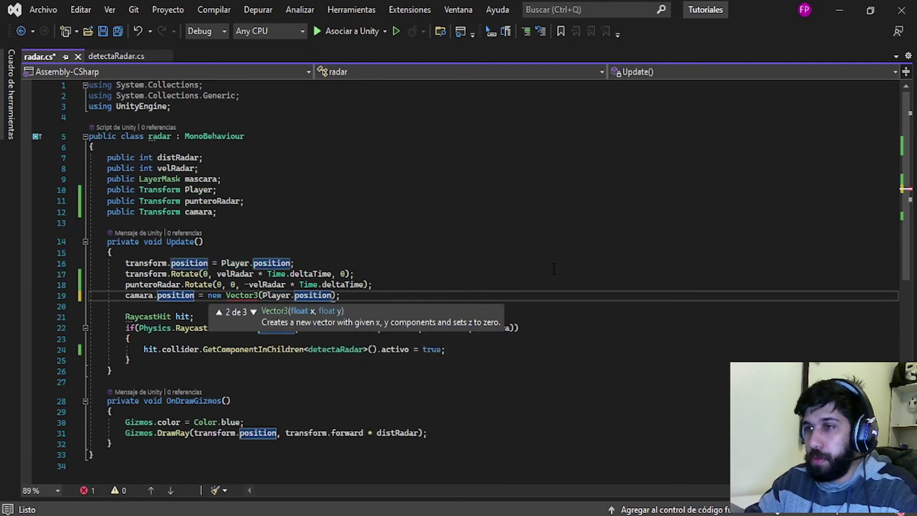
Step: Add camara.position and Player.position as the Vector3's second and third arguments
{"action": "type", "text": ","}
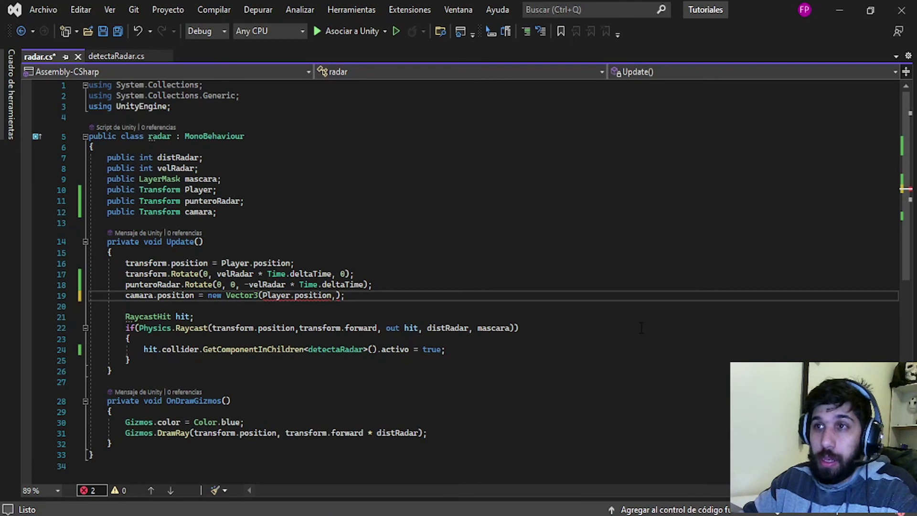
{"action": "type", "text": "camara."}
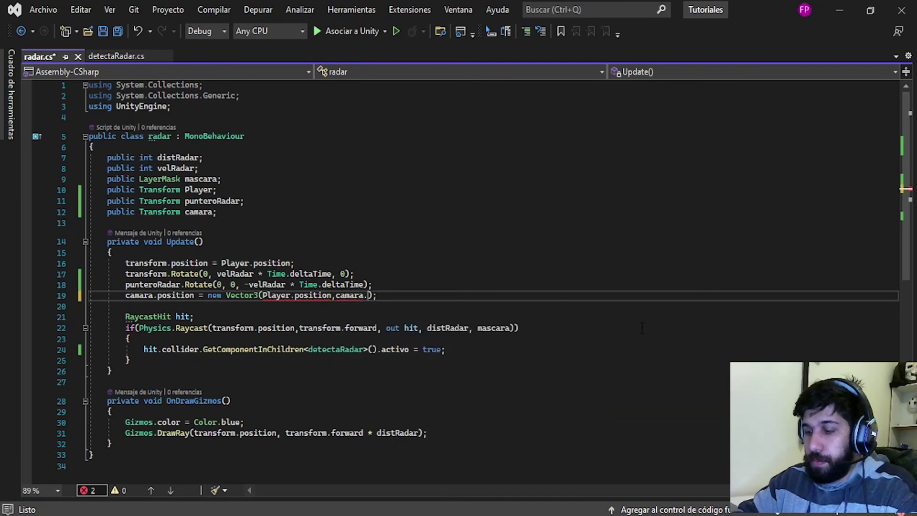
{"action": "type", "text": "trans"}
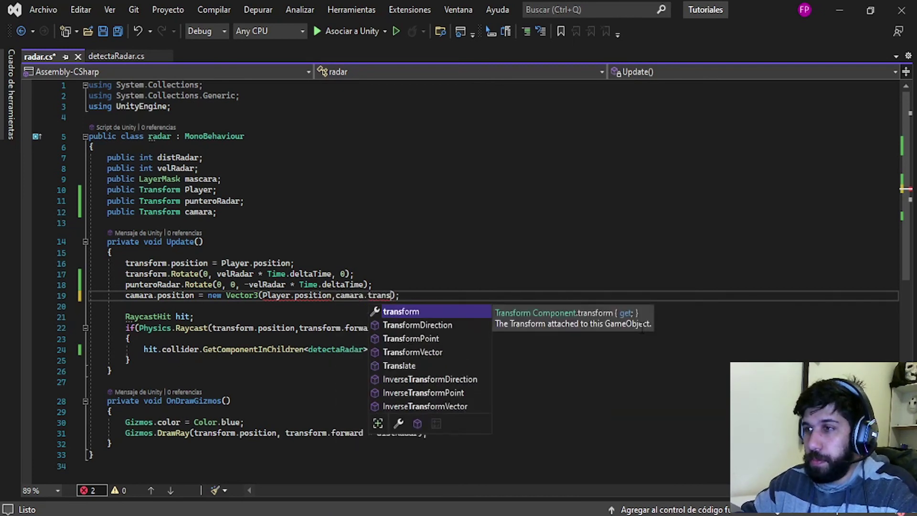
{"action": "key", "text": "BackSpace"}
{"action": "key", "text": "BackSpace"}
{"action": "key", "text": "BackSpace"}
{"action": "key", "text": "BackSpace"}
{"action": "key", "text": "BackSpace"}
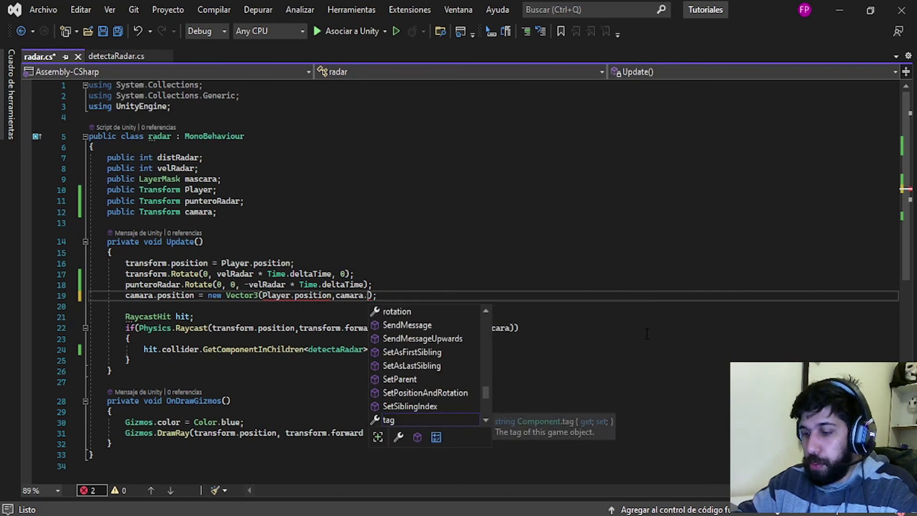
{"action": "type", "text": "posi"}
{"action": "key", "text": "Tab"}
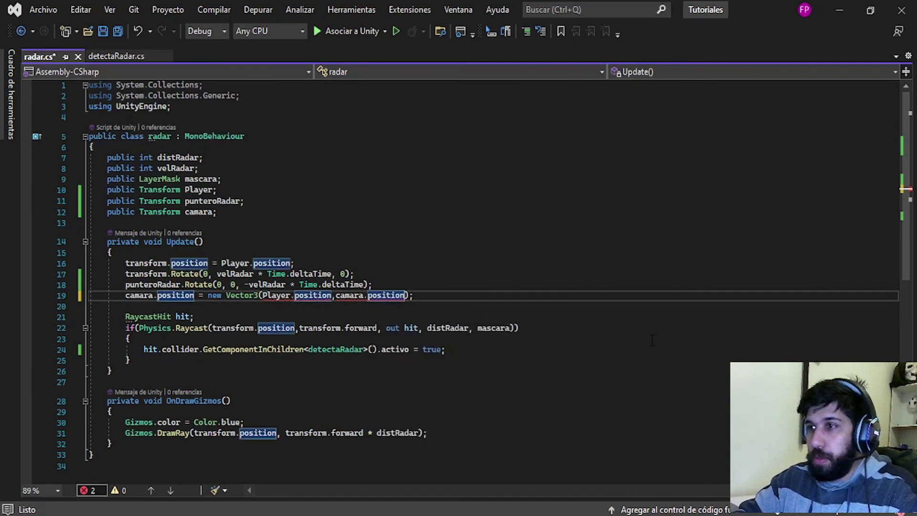
{"action": "type", "text": ",P"}
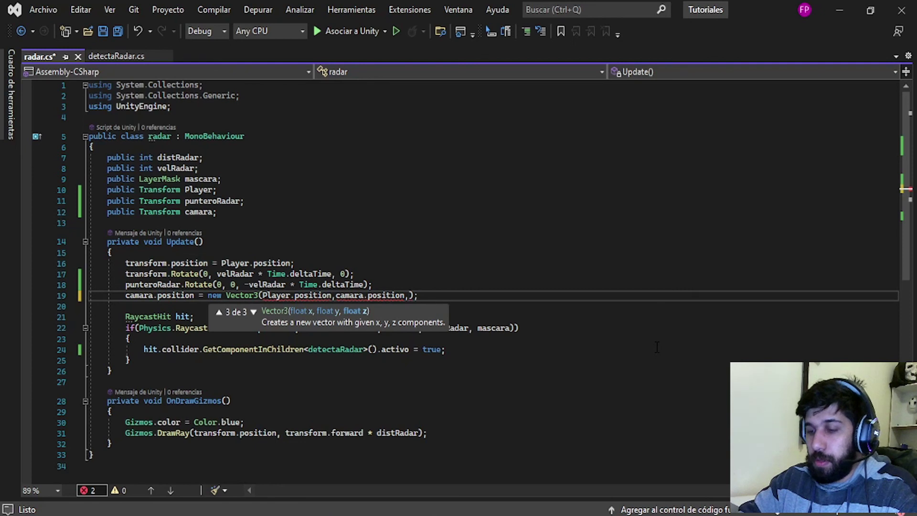
{"action": "type", "text": "layer."}
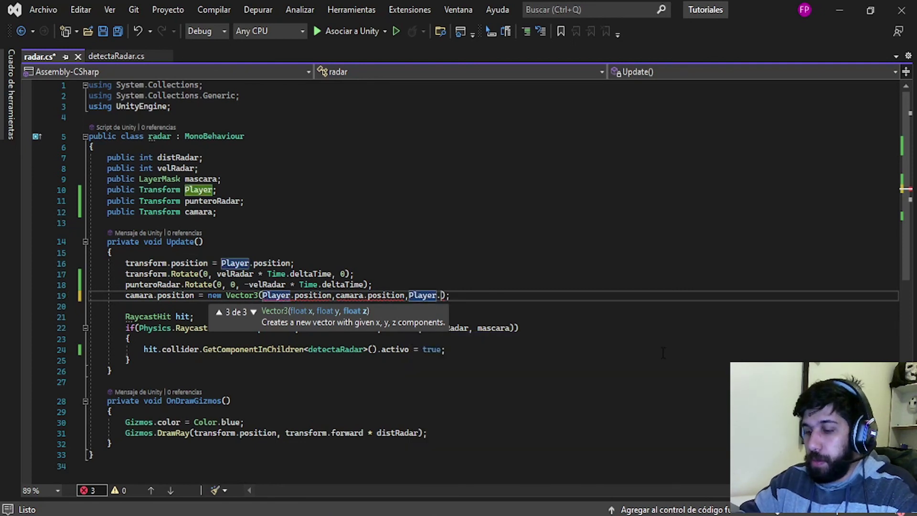
{"action": "type", "text": "posi"}
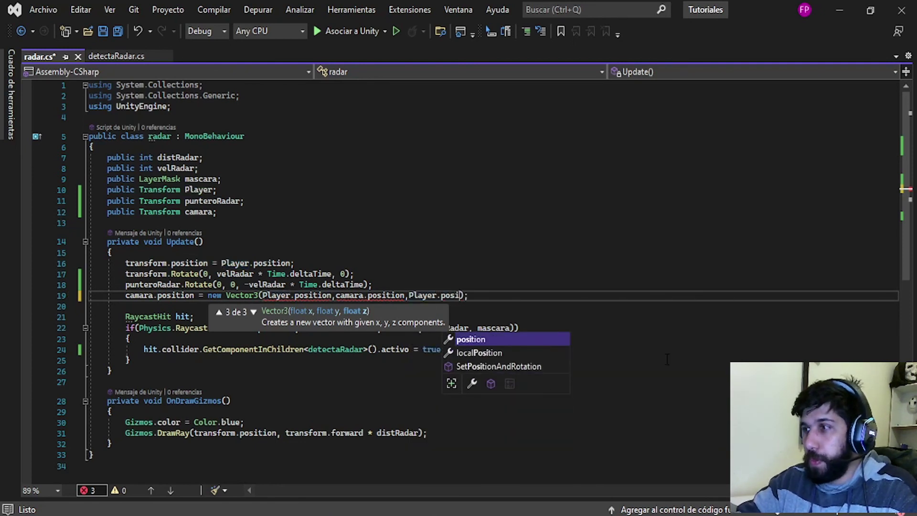
{"action": "key", "text": "Tab"}
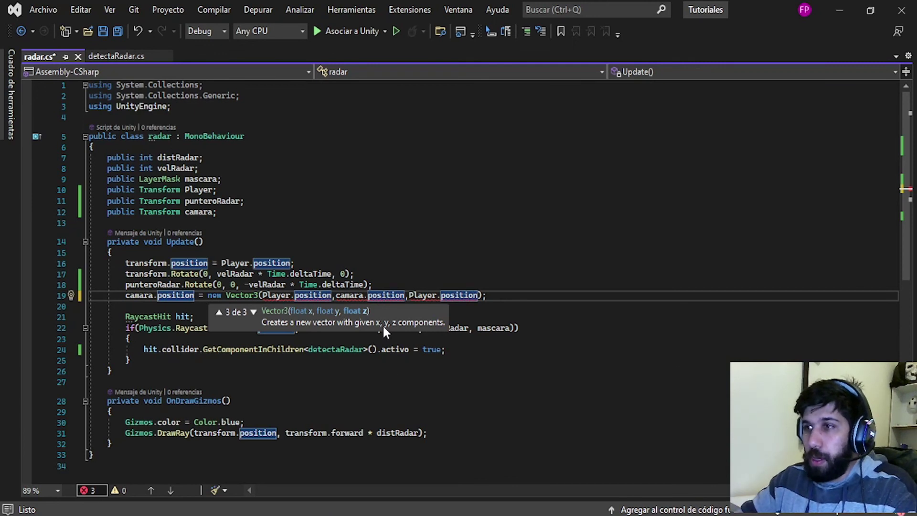
Step: Append .x, .y and .z to the three Vector3 arguments respectively
{"action": "left_click", "coordinate": [332, 295]}
{"action": "type", "text": ".x"}
{"action": "key", "text": "Tab"}
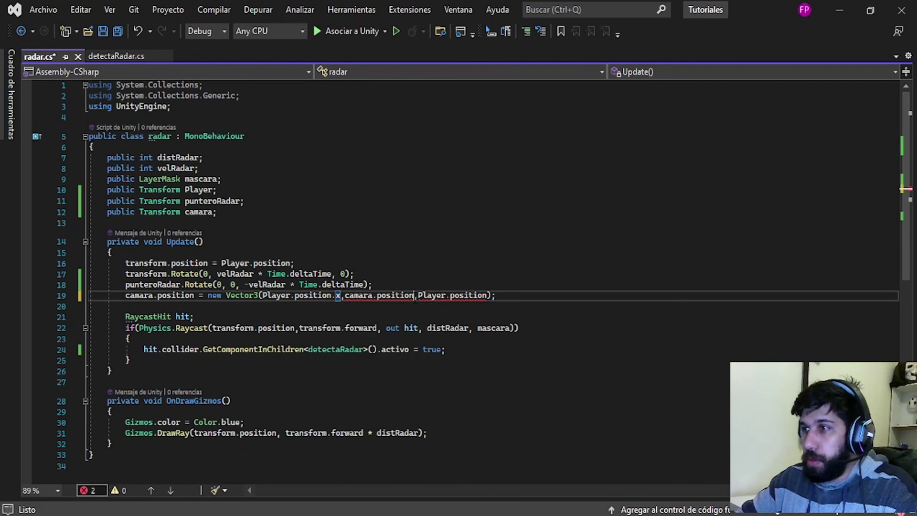
{"action": "left_click", "coordinate": [415, 295]}
{"action": "type", "text": ".y"}
{"action": "key", "text": "Tab"}
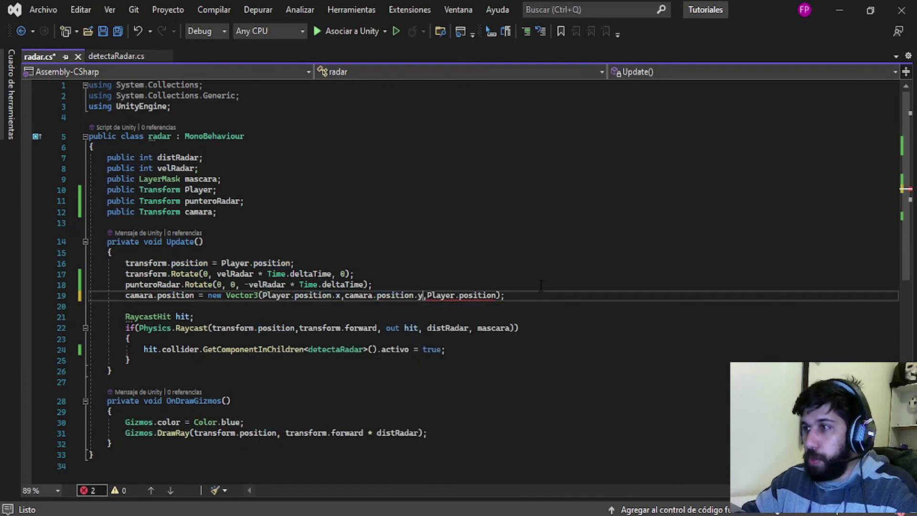
{"action": "left_click", "coordinate": [500, 295]}
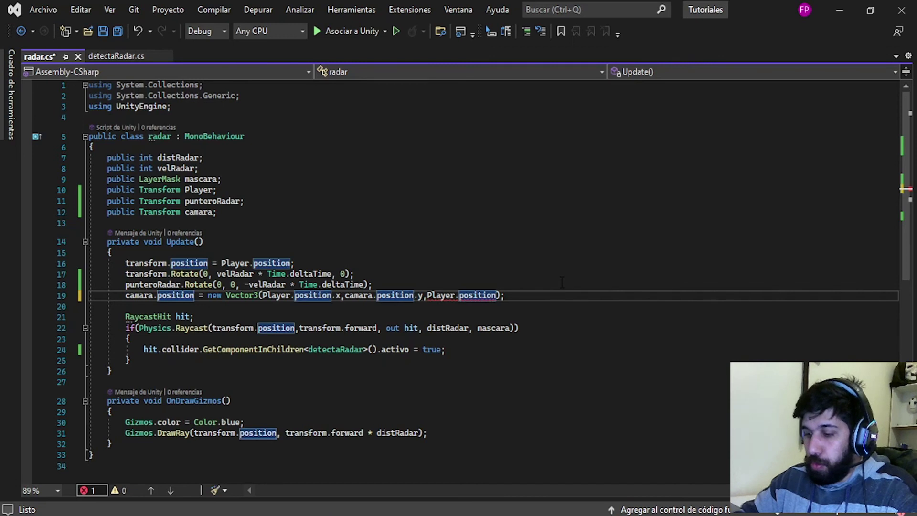
{"action": "type", "text": ".z"}
{"action": "key", "text": "Tab"}
{"action": "left_click", "coordinate": [547, 337]}
Step: Save radar.cs and walk the player, confirming CameraRadar follows on X/Z at Y 16.0122
{"action": "left_click", "coordinate": [103, 32]}
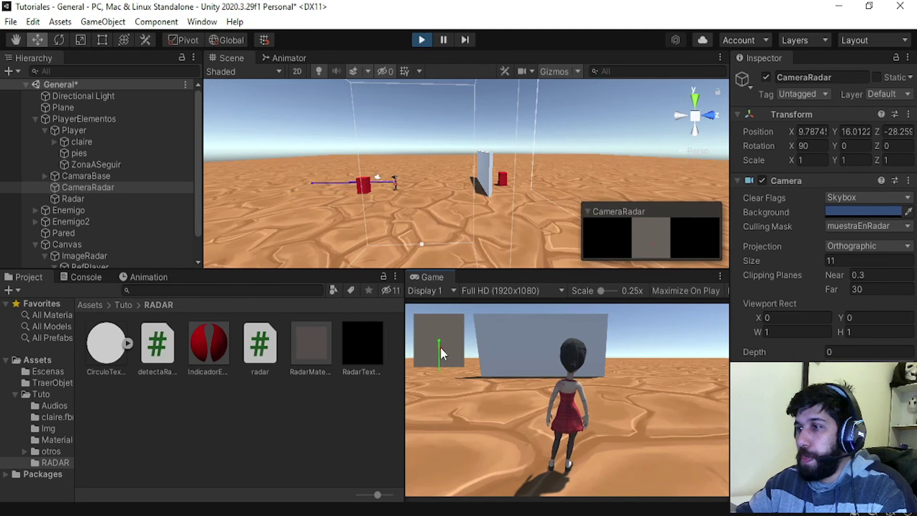
{"action": "key", "text": "w"}
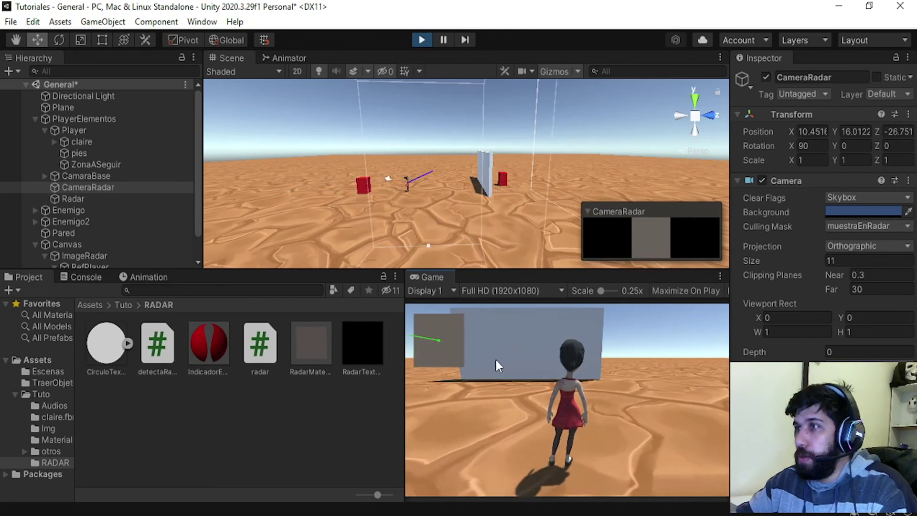
{"action": "key", "text": "w"}
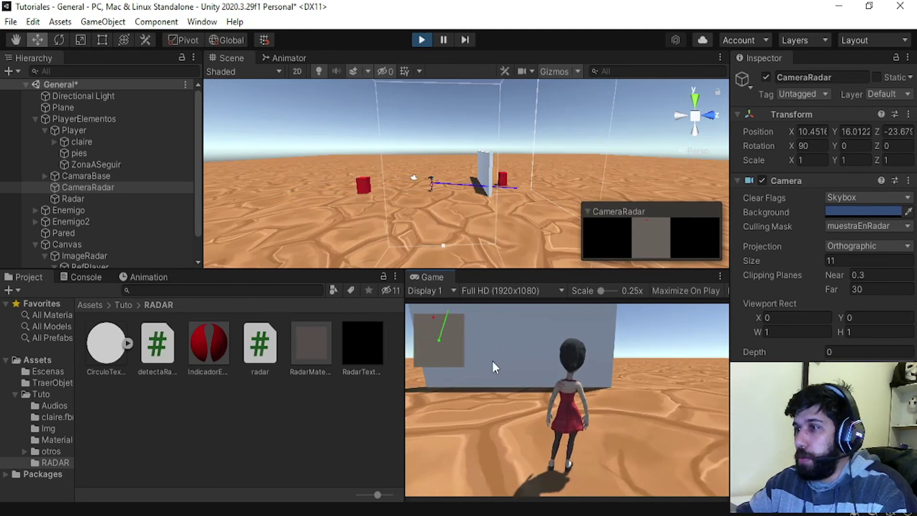
{"action": "key", "text": "w"}
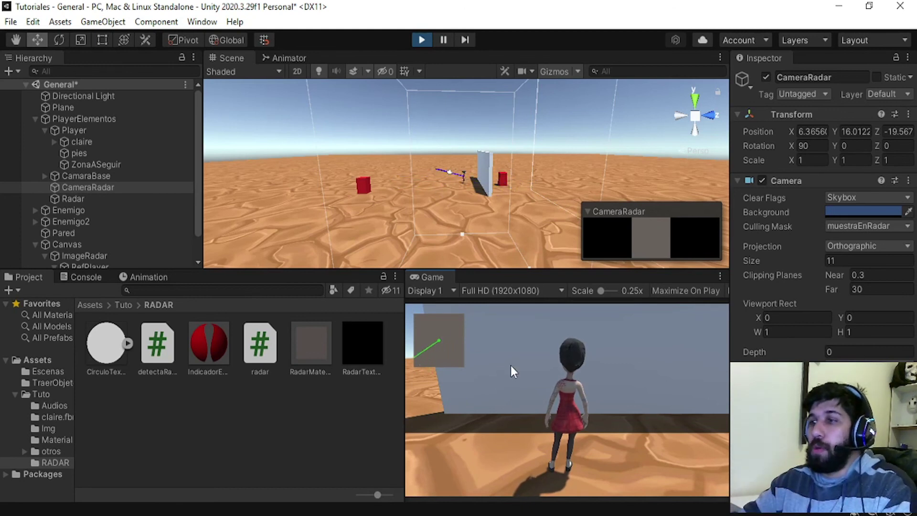
Step: Stop the game and deactivate the ImageRadar minimap image
{"action": "left_click", "coordinate": [43, 176]}
{"action": "left_click", "coordinate": [35, 118]}
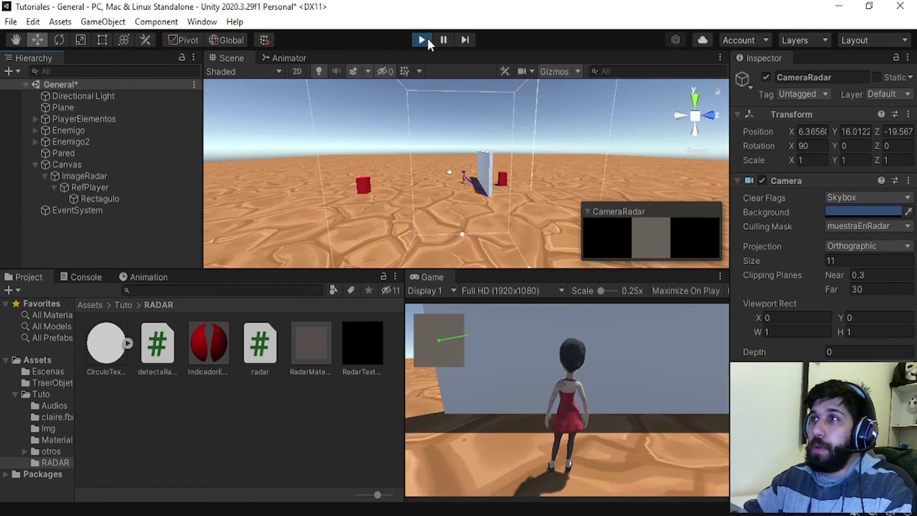
{"action": "left_click", "coordinate": [427, 39]}
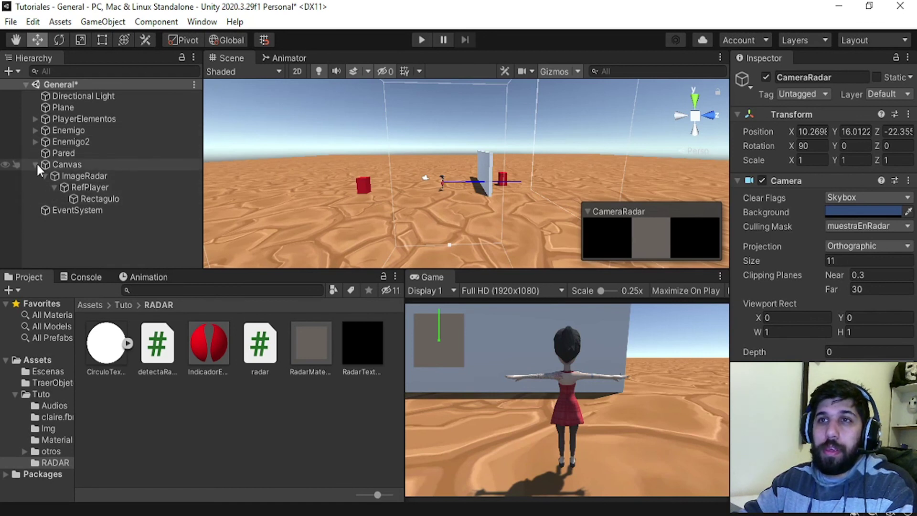
{"action": "left_click", "coordinate": [44, 176]}
{"action": "left_click", "coordinate": [78, 177]}
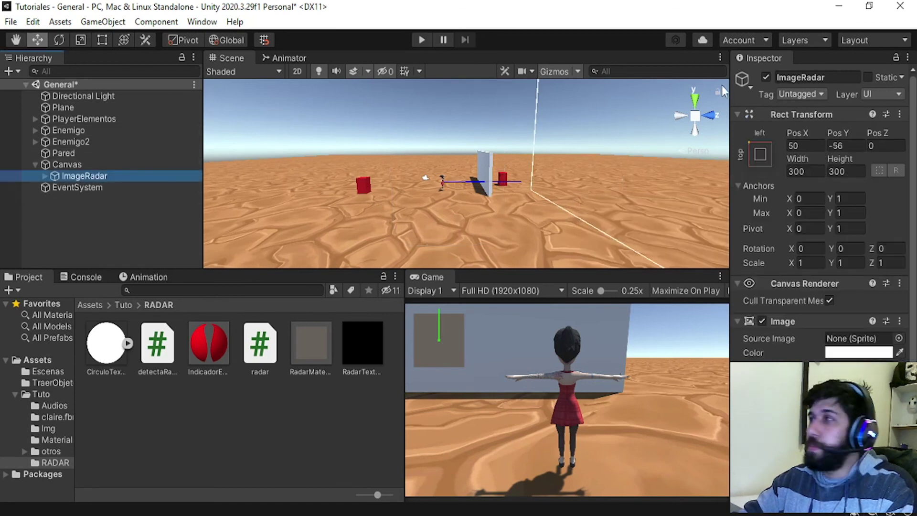
{"action": "left_click", "coordinate": [765, 77]}
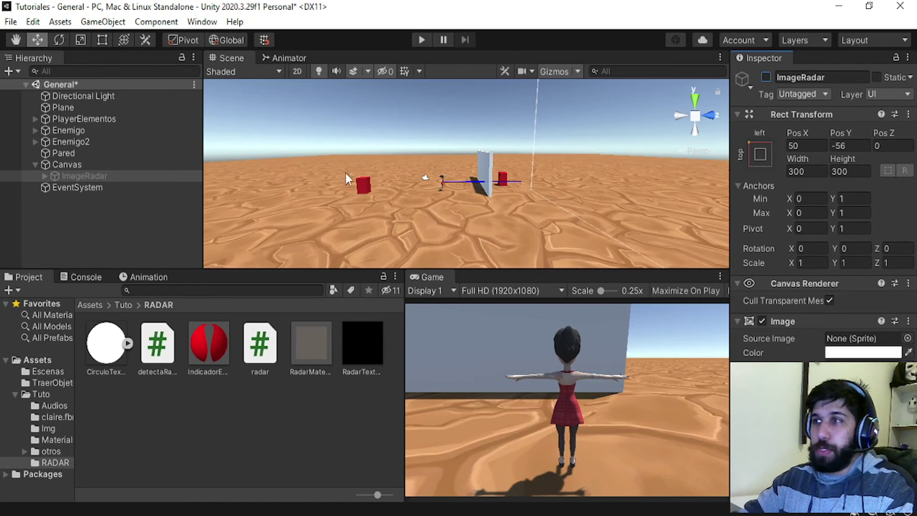
Step: Deactivate the Radar object, show the Console, and select both Radar and ImageRadar
{"action": "left_click", "coordinate": [34, 119]}
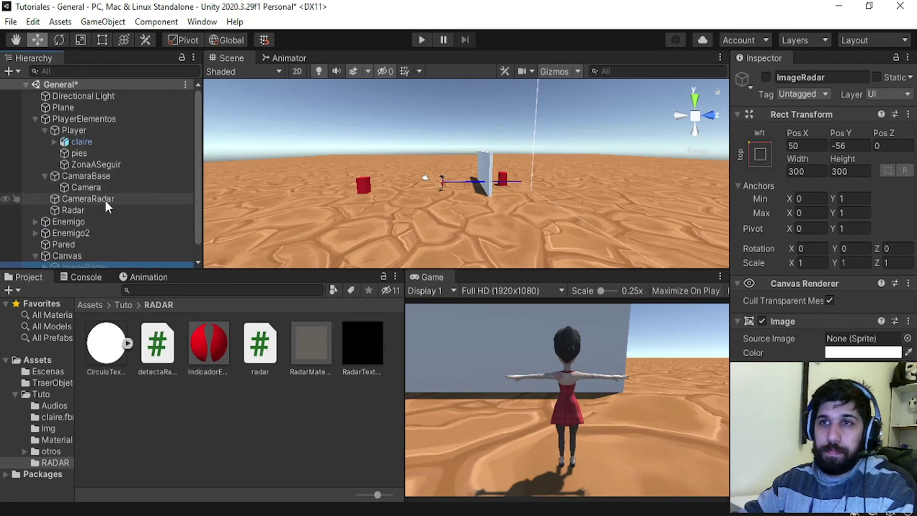
{"action": "left_click", "coordinate": [86, 198]}
{"action": "left_click", "coordinate": [87, 210]}
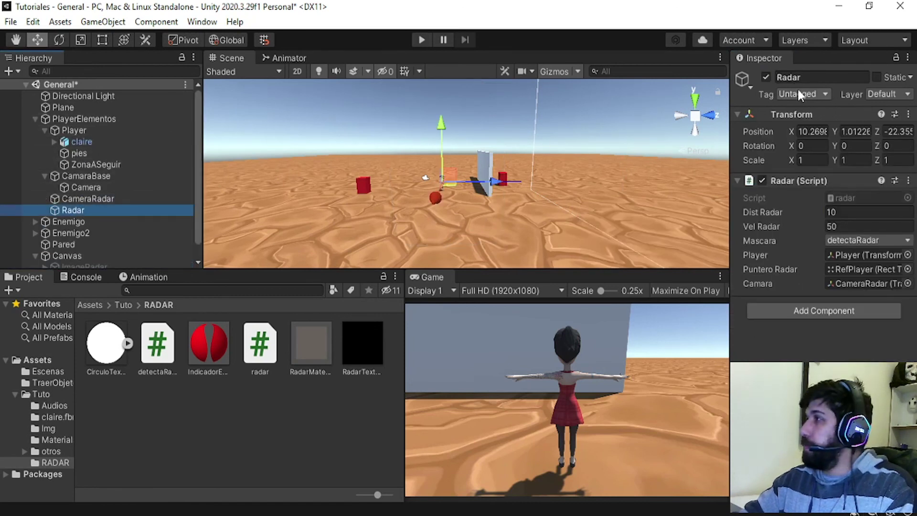
{"action": "left_click", "coordinate": [766, 77]}
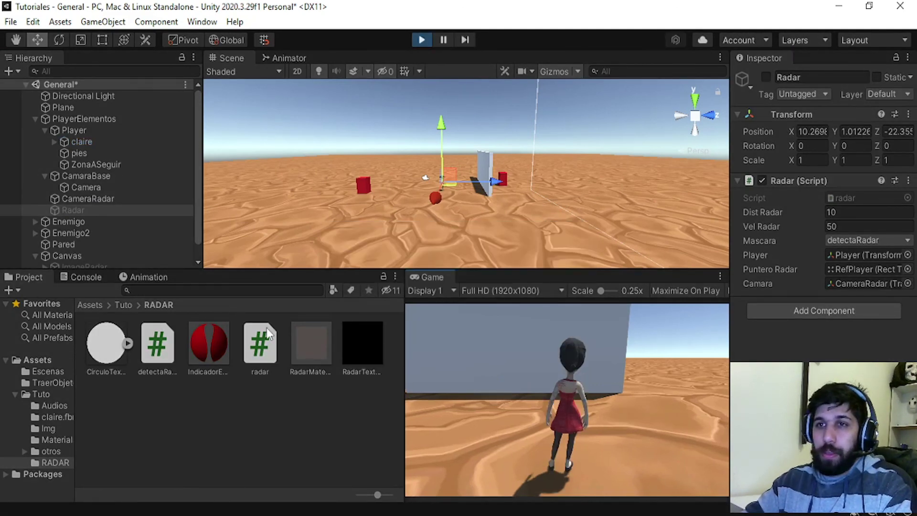
{"action": "left_click", "coordinate": [87, 277]}
{"action": "scroll", "coordinate": [121, 239], "scroll_direction": "down", "scroll_amount": 2}
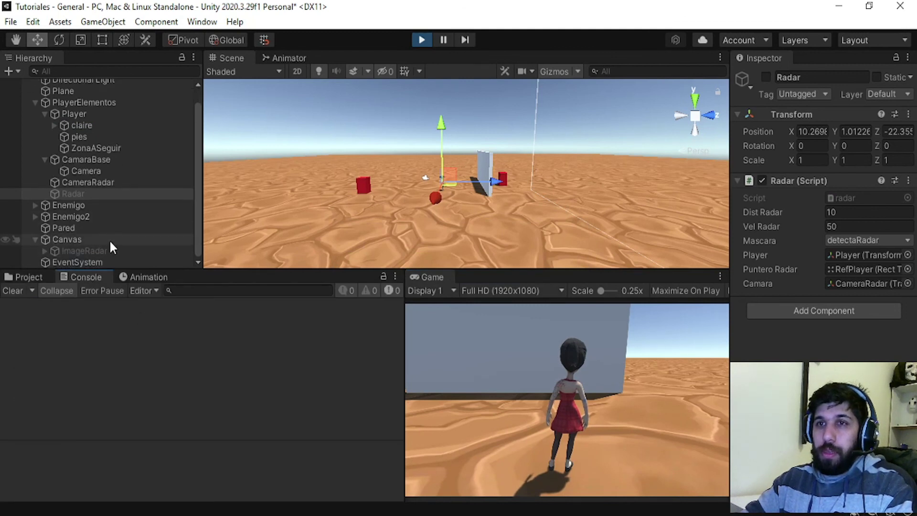
{"action": "left_click", "coordinate": [88, 251], "text": "ctrl"}
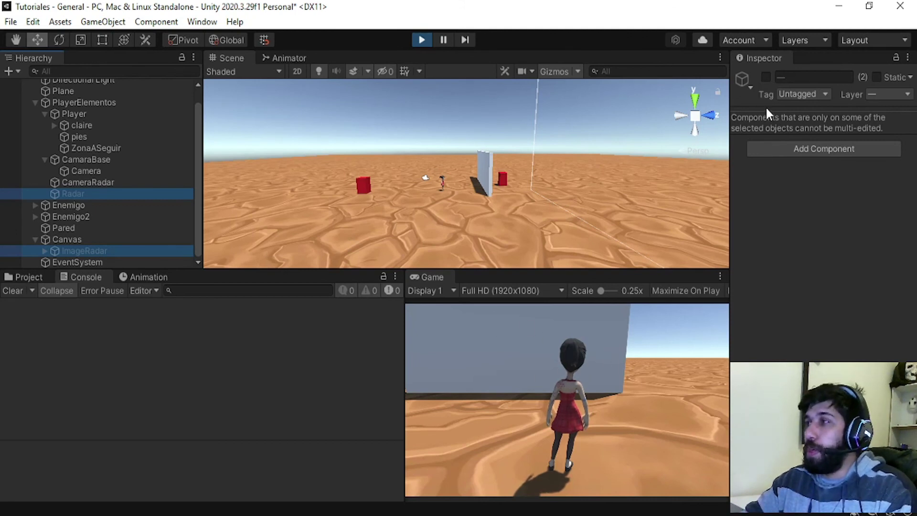
{"action": "left_click", "coordinate": [574, 381]}
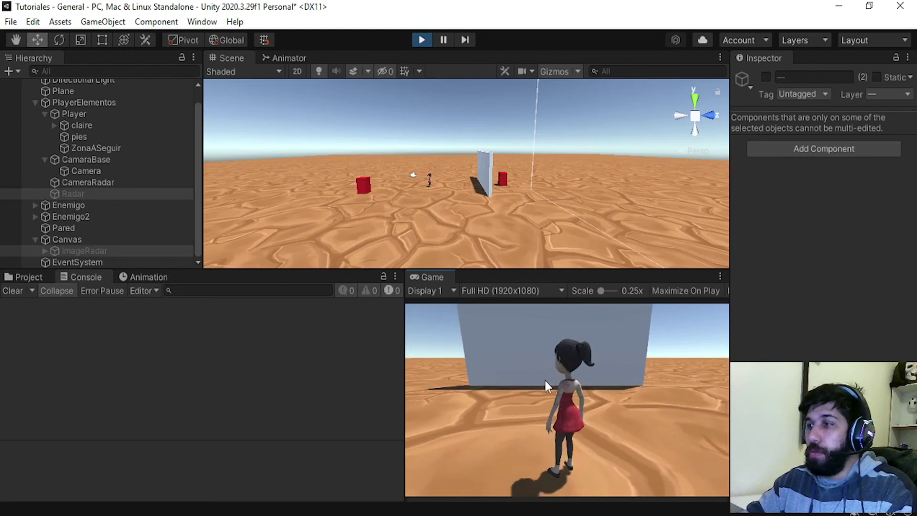
Step: Reactivate Radar and ImageRadar during play, walk around, select Enemigo, then stop the game
{"action": "left_click", "coordinate": [766, 77]}
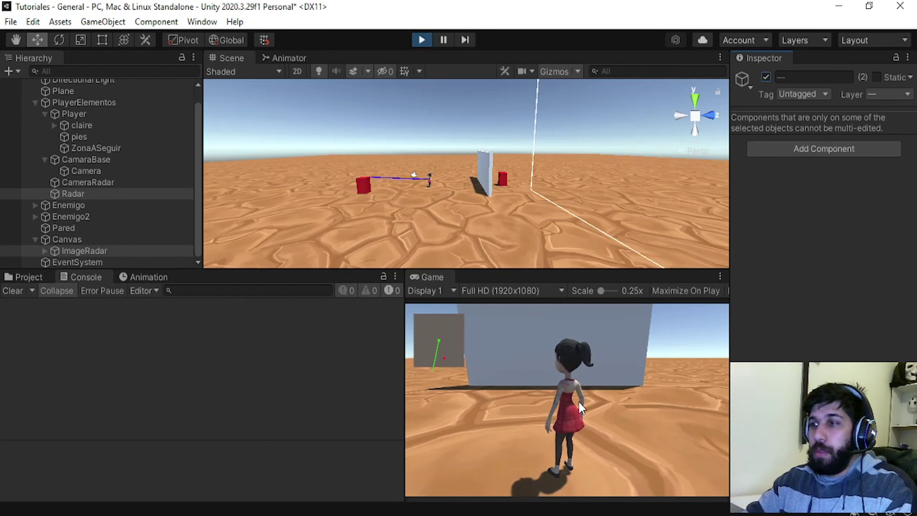
{"action": "key", "text": "w"}
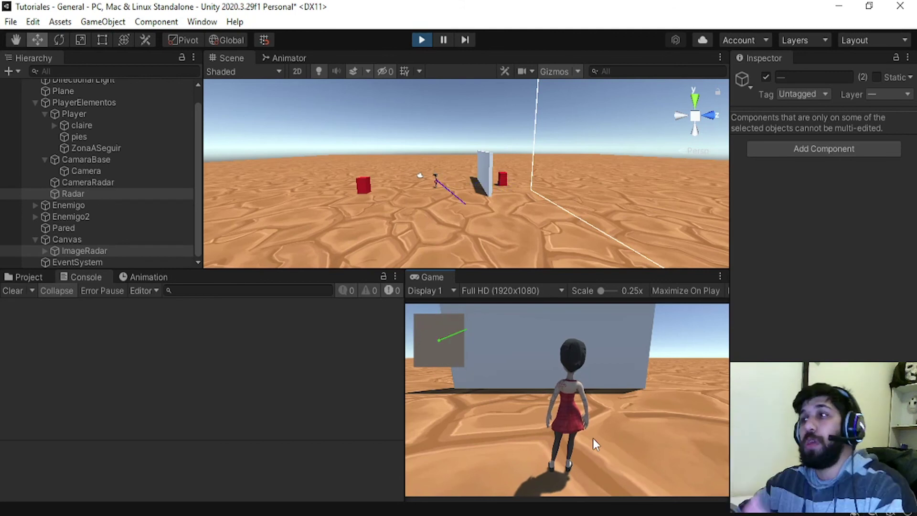
{"action": "left_click", "coordinate": [504, 178]}
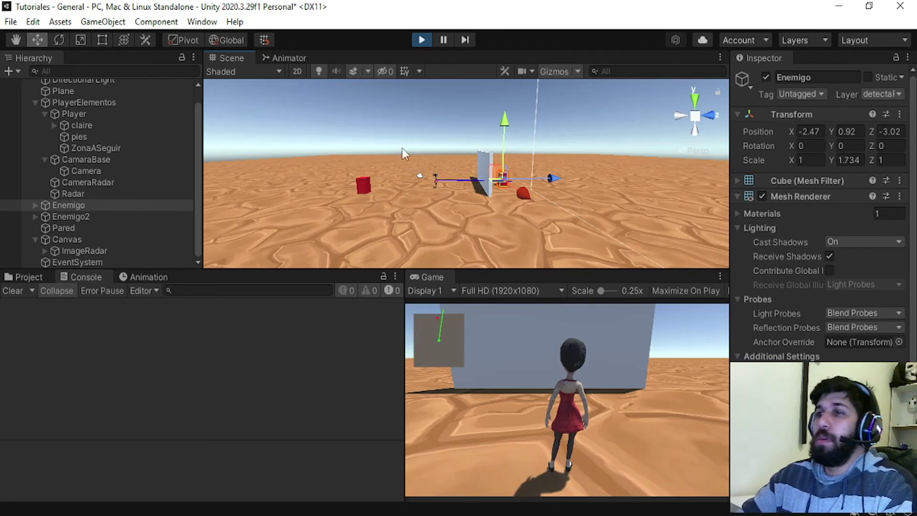
{"action": "left_click", "coordinate": [422, 39]}
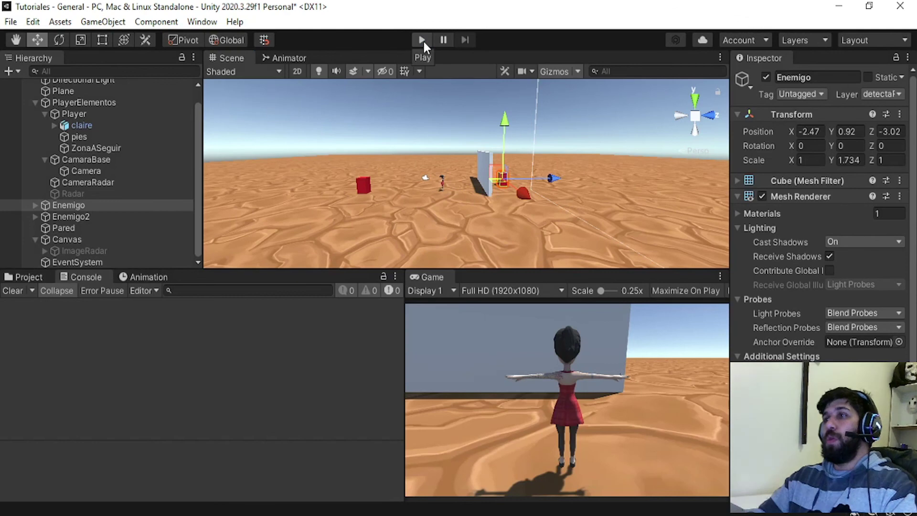